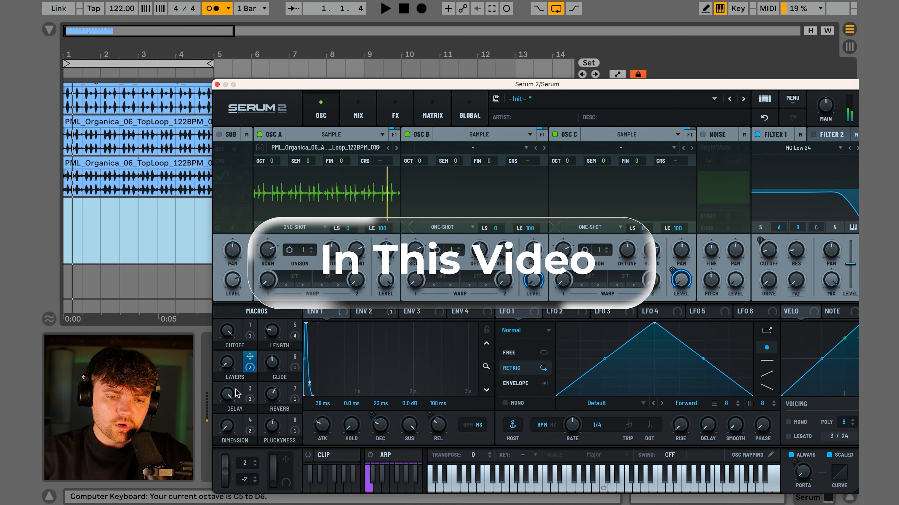
pyautogui.press('g')
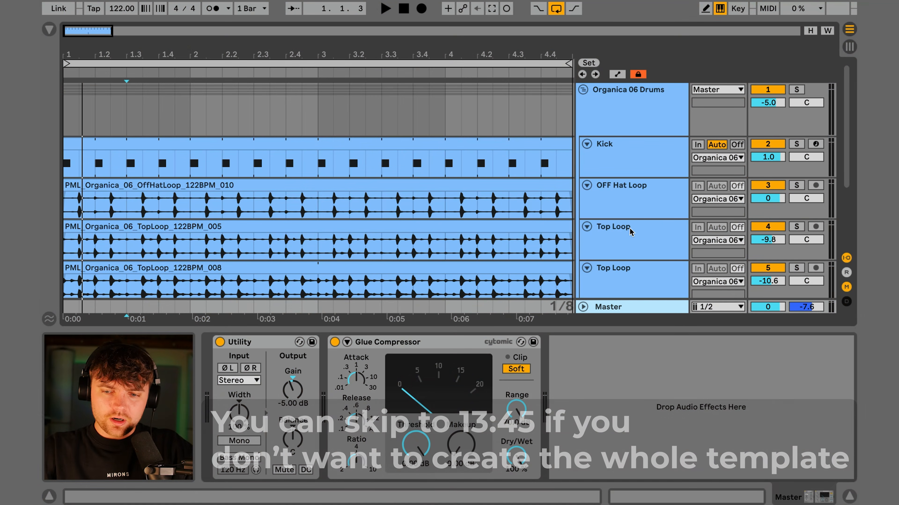
pyautogui.scroll(-5, 634, 203)
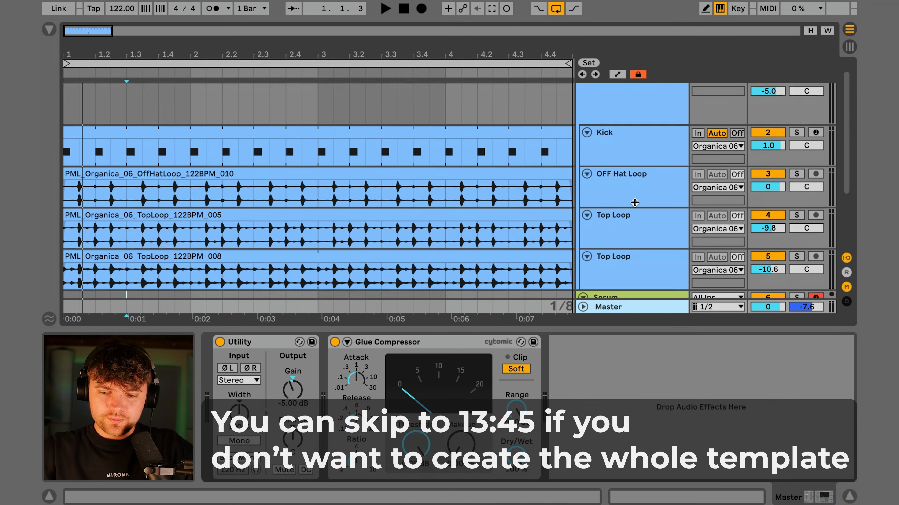
pyautogui.scroll(5, 635, 203)
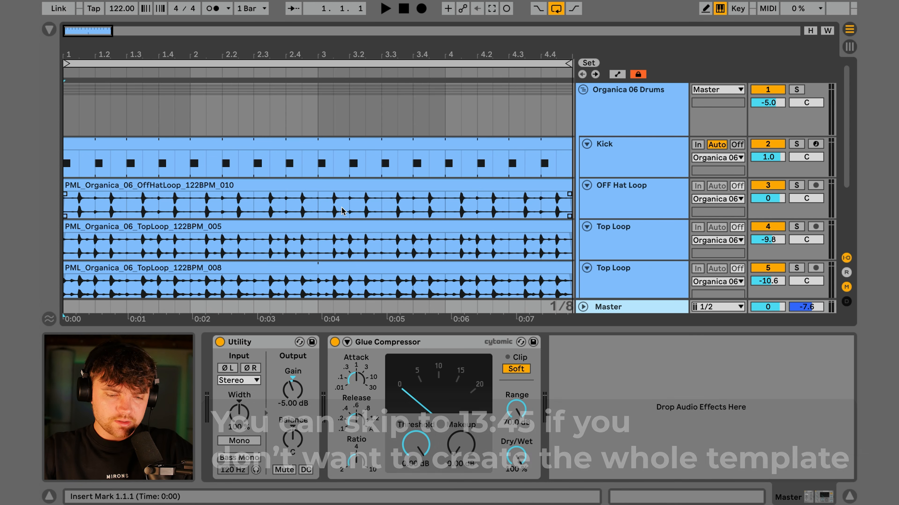
# Step: Play the drum loops from the start, audition the drum tracks in solo, and clear the solos
pyautogui.press('space')
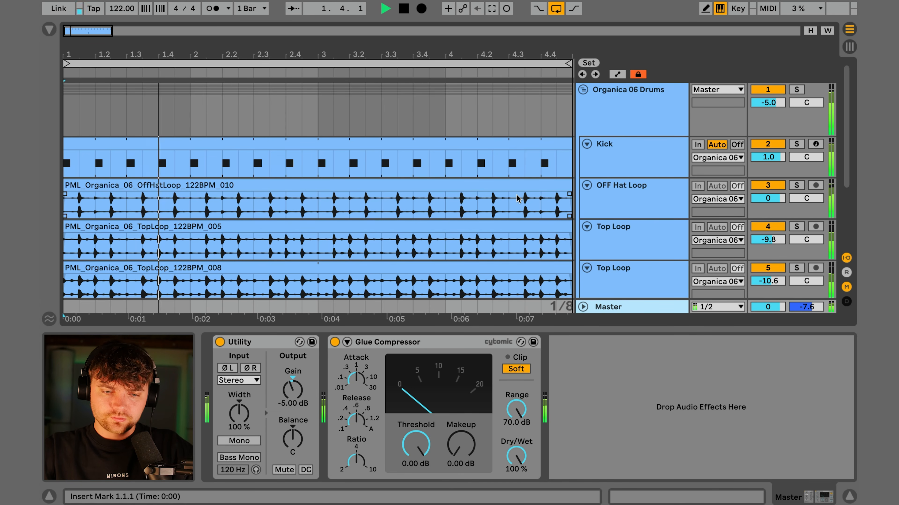
pyautogui.scroll(-1, 522, 198)
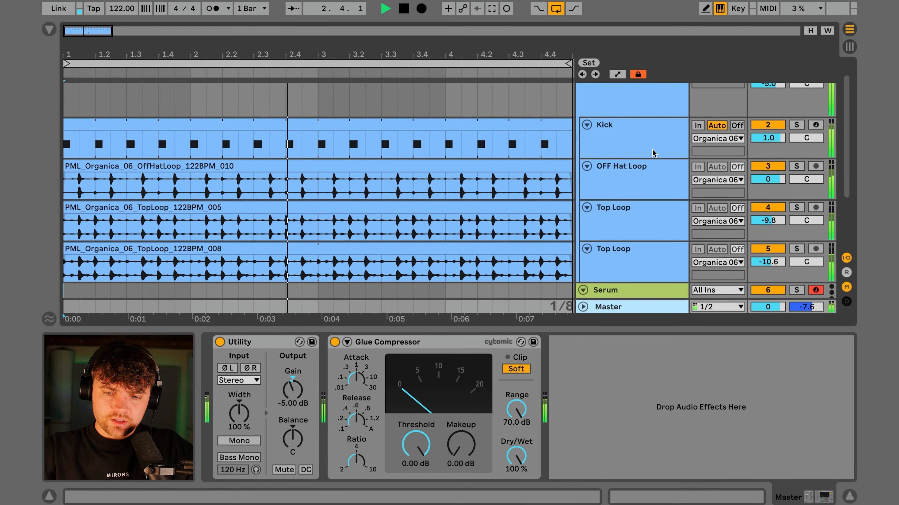
pyautogui.click(796, 166)
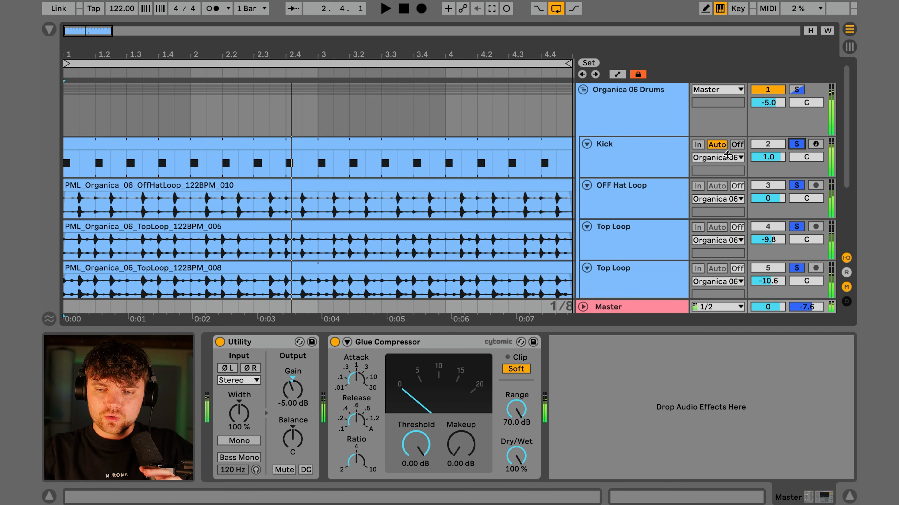
pyautogui.click(795, 90)
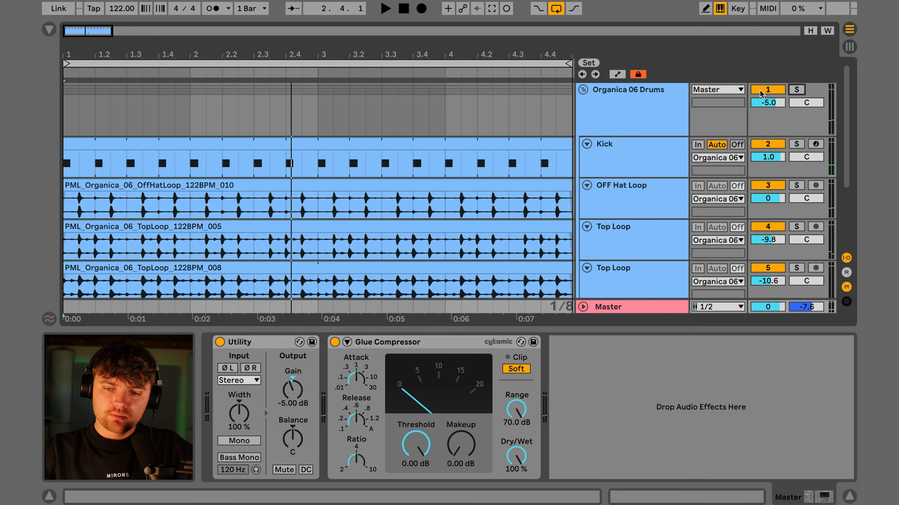
# Step: Fold the Organica 06 Drums group and search the plug-ins for "seru" to load Serum 2 onto the Serum track
pyautogui.click(582, 91)
pyautogui.click(602, 128)
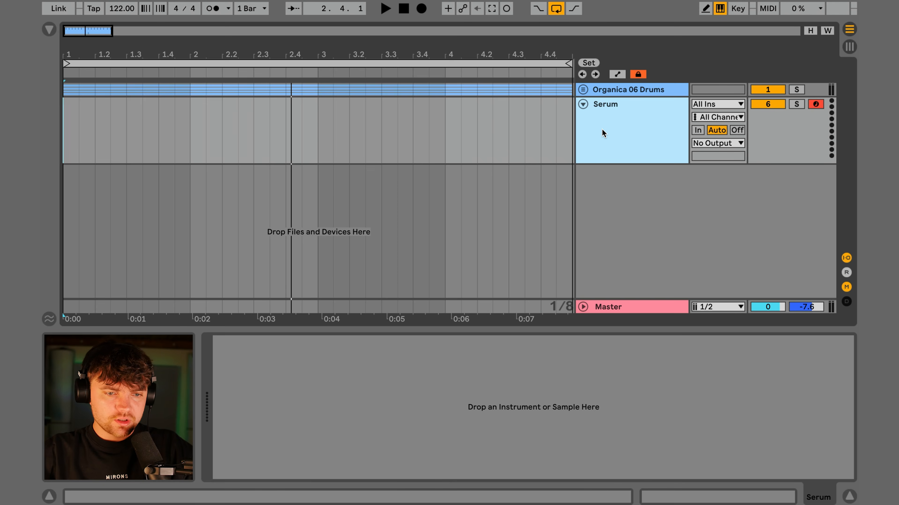
pyautogui.hotkey('ctrl', 'f')
pyautogui.write('seru')
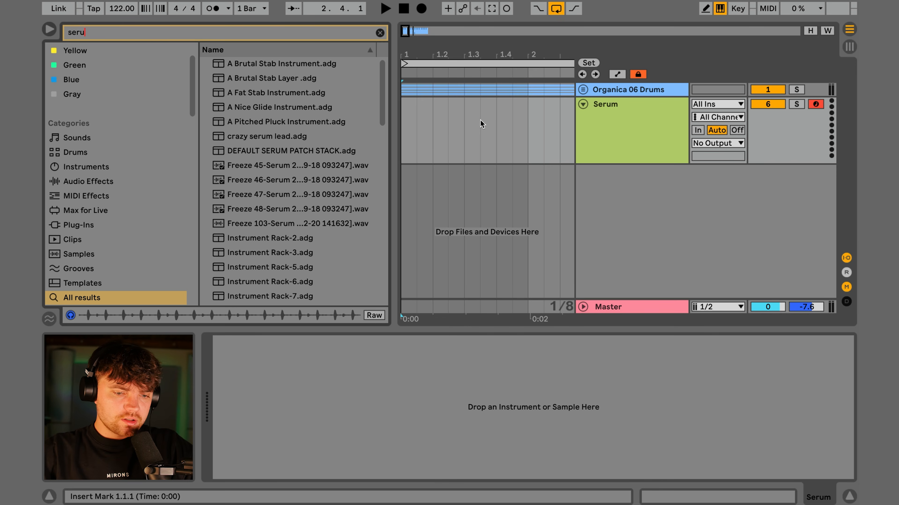
pyautogui.click(69, 227)
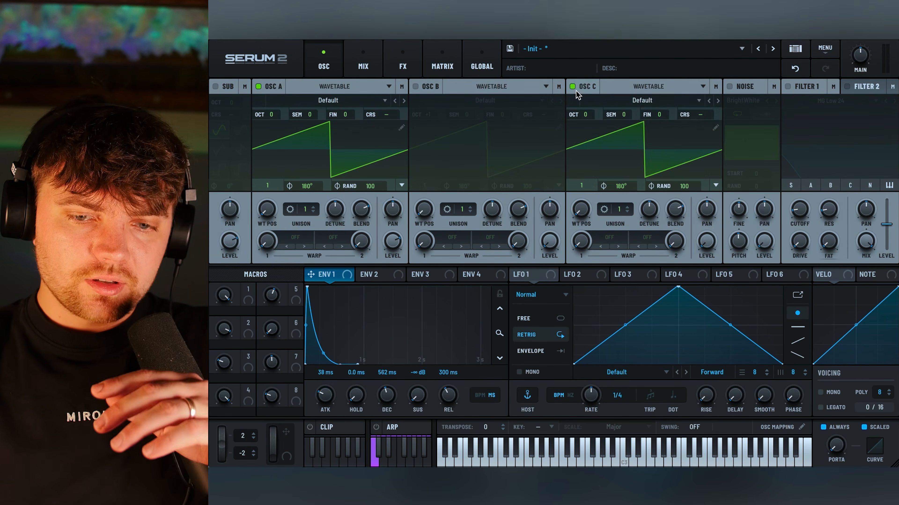
# Step: Enable oscillators B and C alongside oscillator A in Serum 2
pyautogui.click(573, 87)
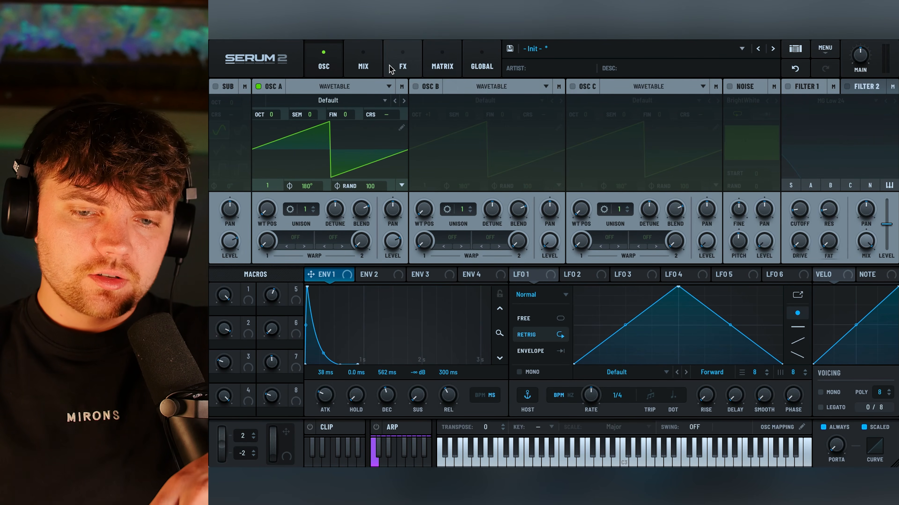
pyautogui.click(418, 87)
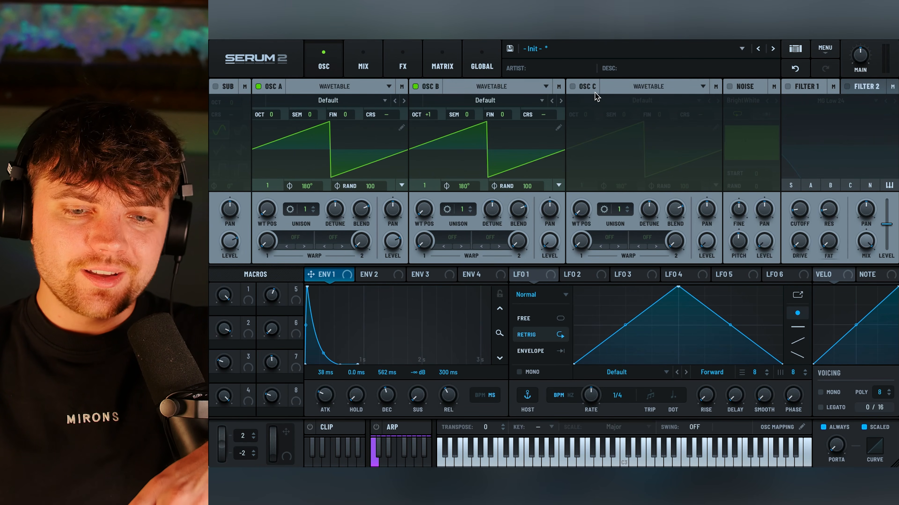
pyautogui.click(572, 87)
# Step: Switch oscillators A, B and C from Wavetable to Sample mode
pyautogui.click(387, 86)
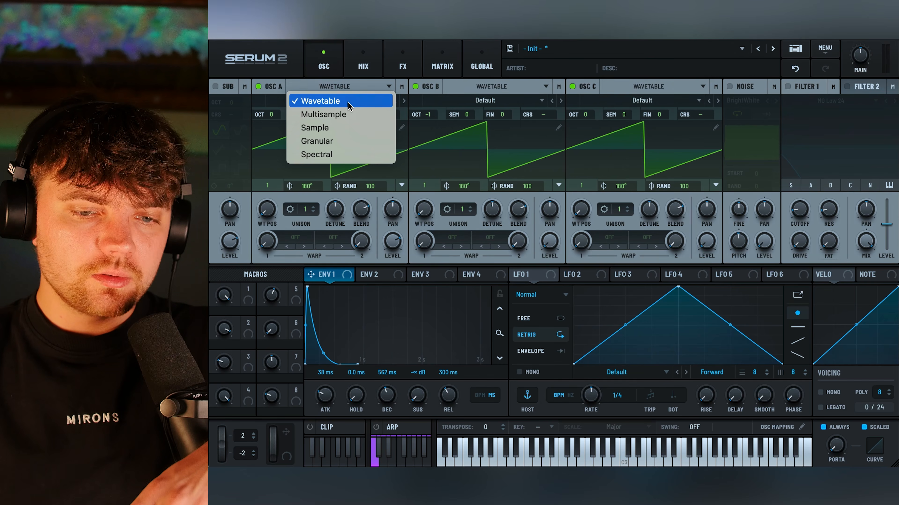
pyautogui.click(345, 128)
pyautogui.click(494, 86)
pyautogui.click(494, 128)
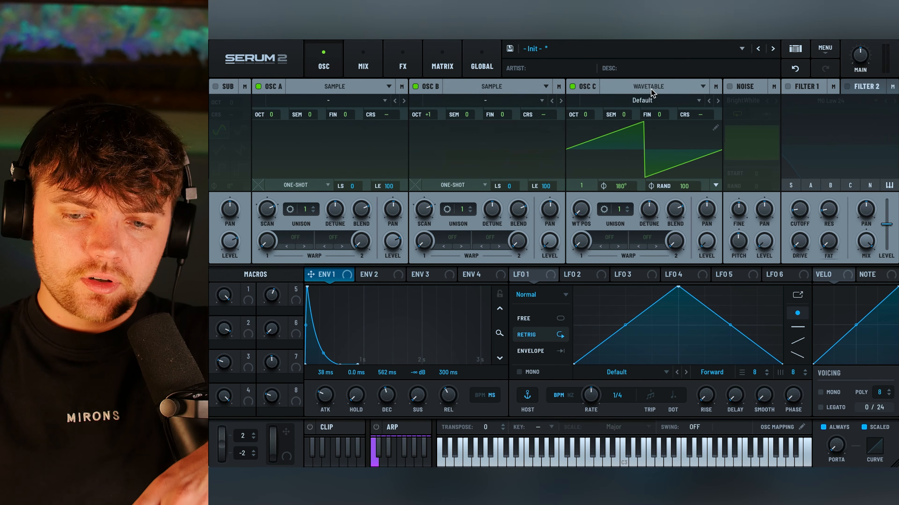
pyautogui.click(651, 87)
pyautogui.click(648, 128)
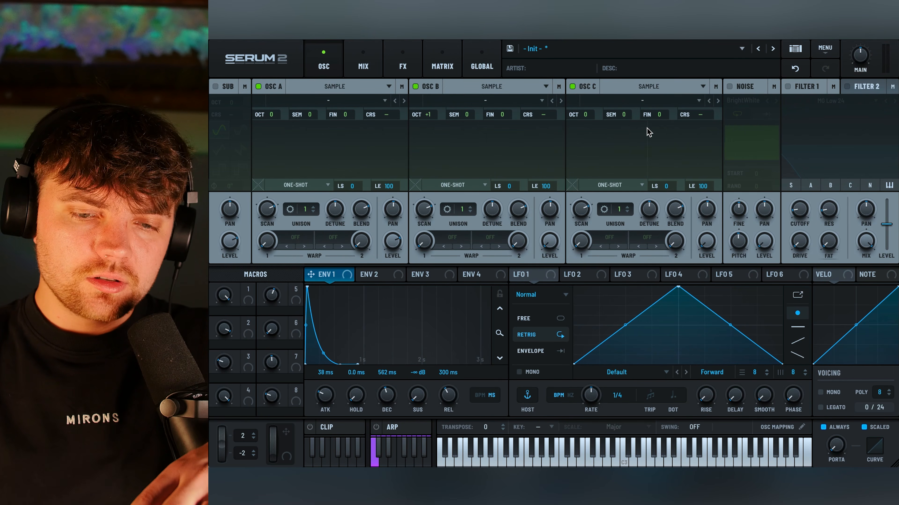
# Step: Check the oscillator types available for oscillator A, and set oscillator B's octave to 0
pyautogui.click(342, 87)
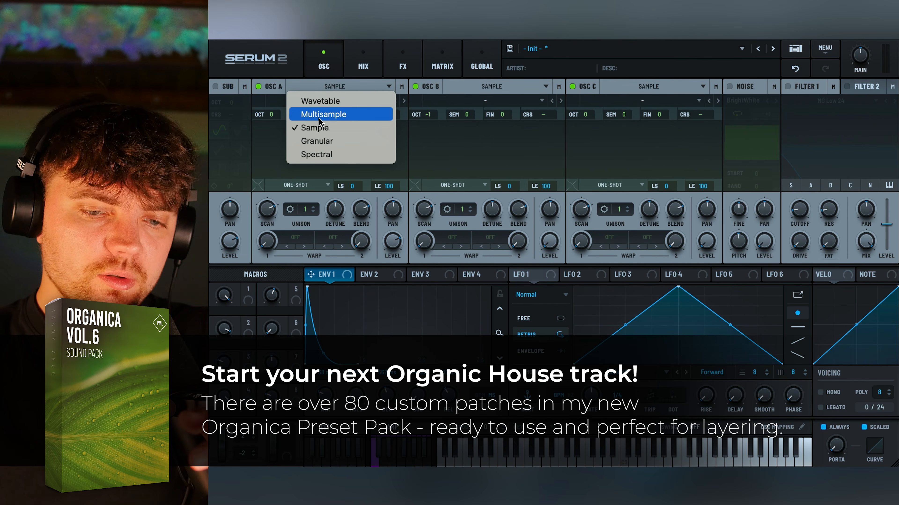
pyautogui.click(469, 94)
pyautogui.moveTo(429, 117); pyautogui.dragTo(430, 126)
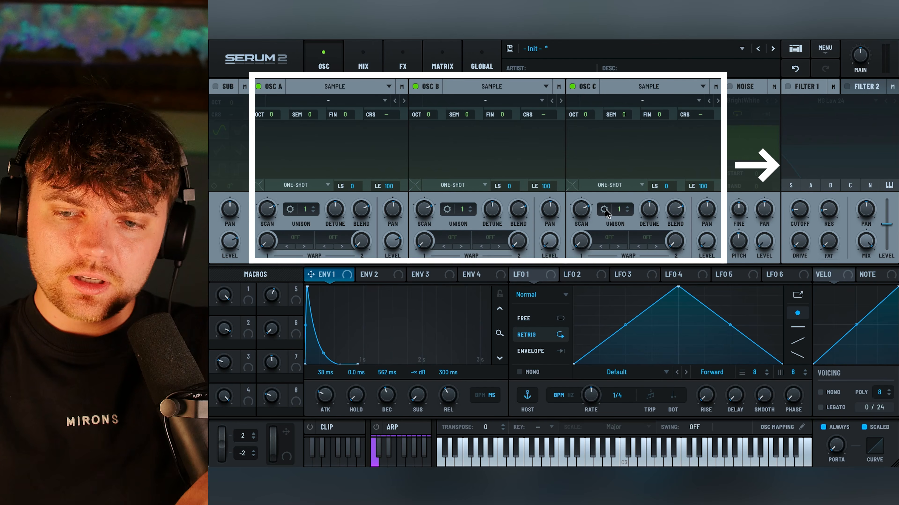
# Step: Enable Filter 1 and route oscillators A, B and C through it
pyautogui.click(788, 87)
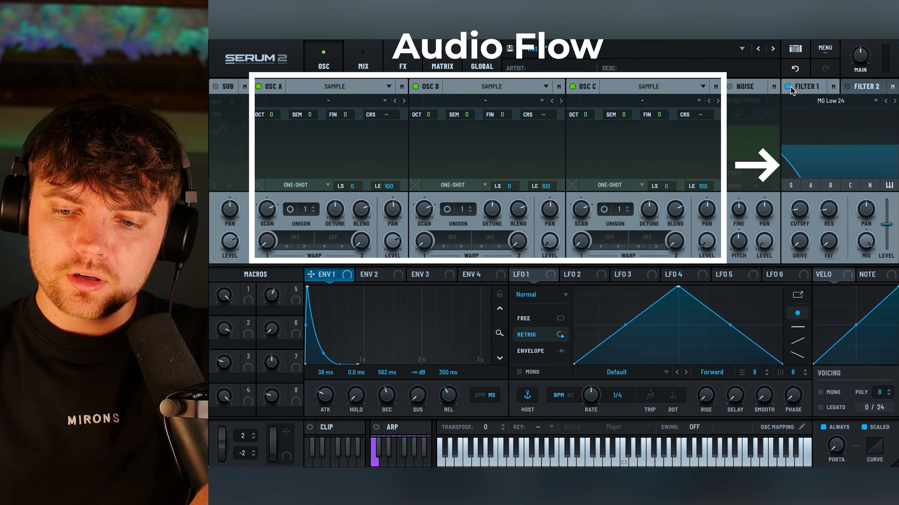
pyautogui.moveTo(800, 211)
pyautogui.mouseDown()
pyautogui.moveTo(799, 180)
pyautogui.moveTo(800, 210)
pyautogui.mouseUp()
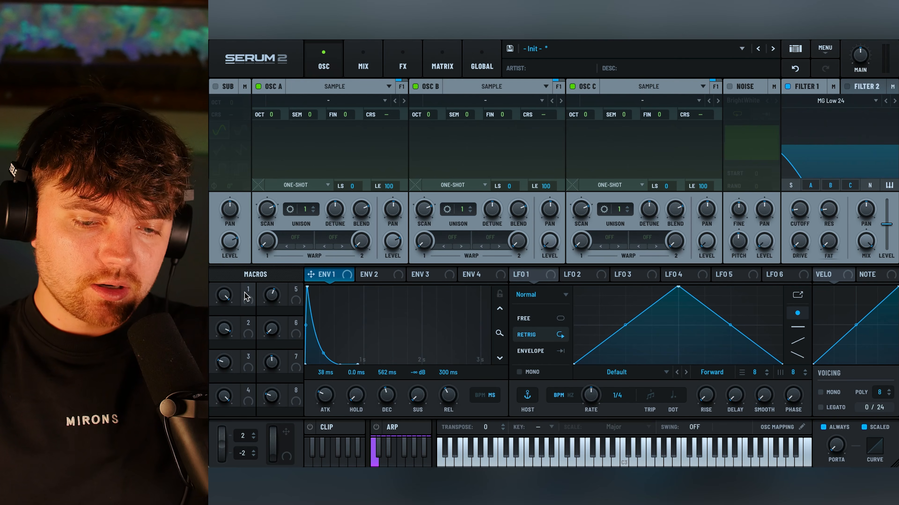
# Step: Assign Macro 1 to Filter 1's cutoff, name the macro CUTOFF, and adjust its modulation amount and range
pyautogui.moveTo(247, 293); pyautogui.dragTo(800, 210)
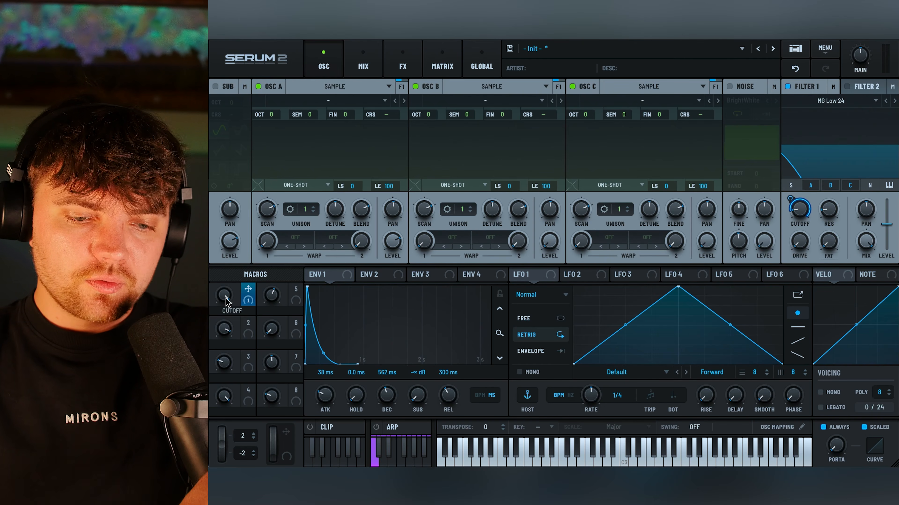
pyautogui.moveTo(226, 298); pyautogui.dragTo(225, 309)
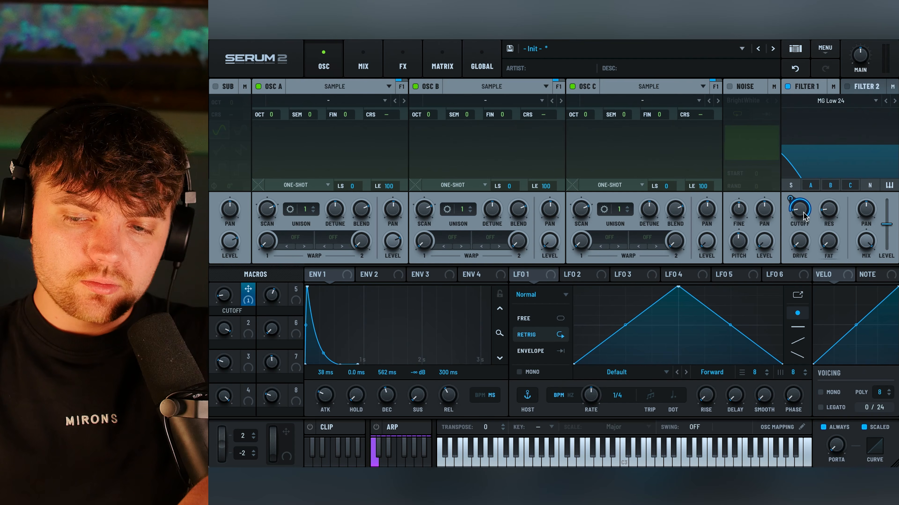
pyautogui.moveTo(791, 199); pyautogui.dragTo(786, 201)
pyautogui.moveTo(787, 197)
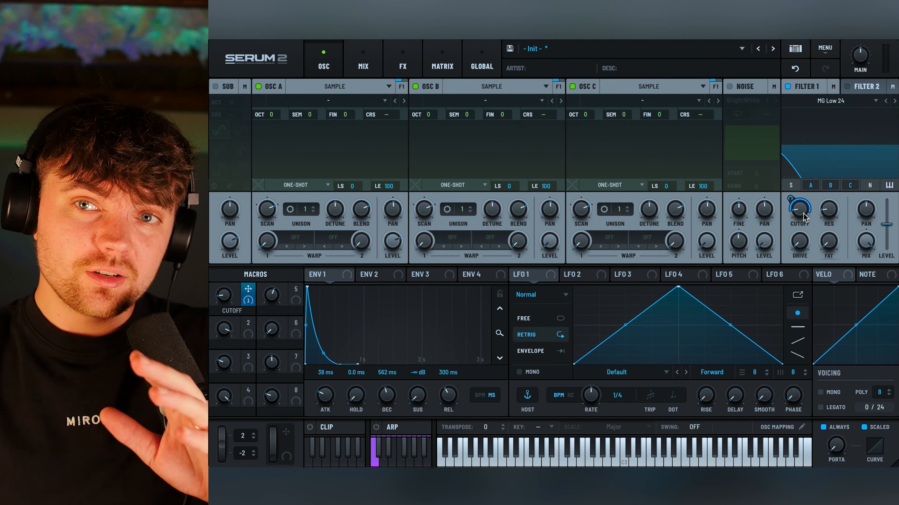
pyautogui.moveTo(804, 213)
pyautogui.moveTo(225, 296); pyautogui.dragTo(225, 393)
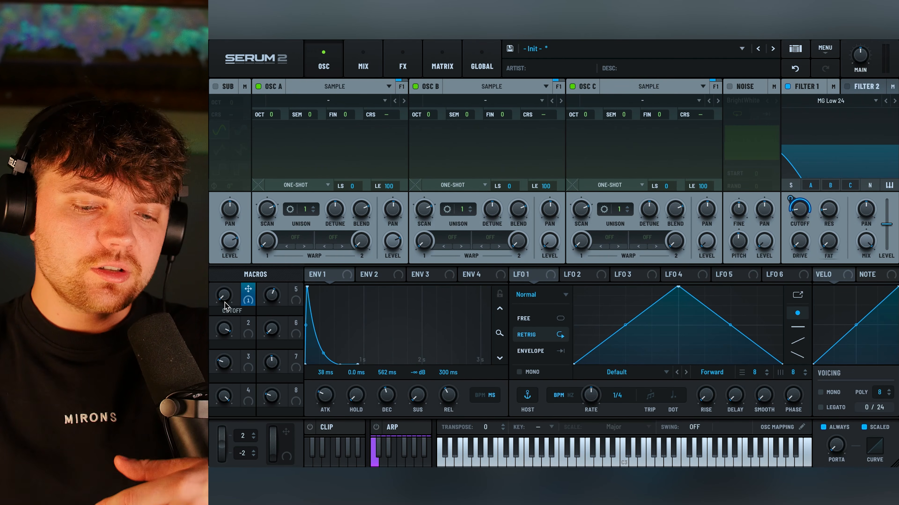
# Step: Assign Macro 5 to Env 1's decay with a 23 ms base value, and name the macro LENGTH
pyautogui.moveTo(274, 298); pyautogui.dragTo(275, 312)
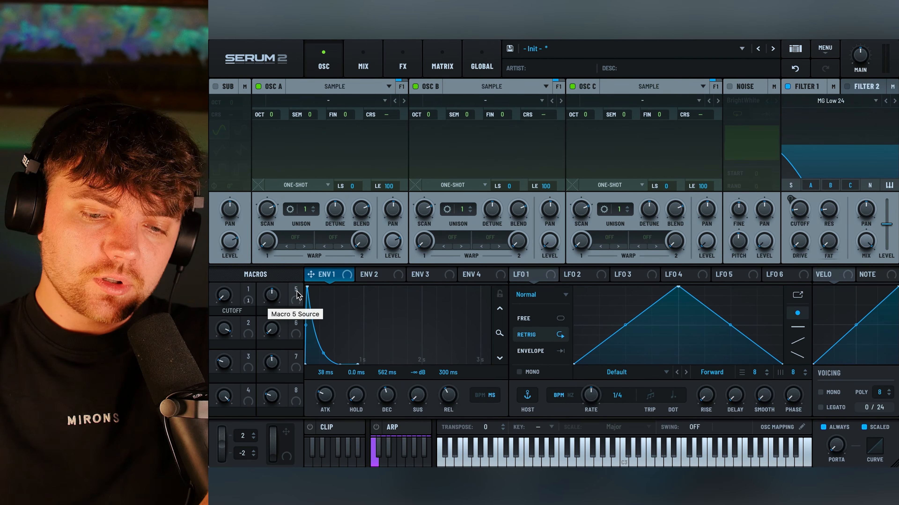
pyautogui.moveTo(295, 290); pyautogui.dragTo(389, 400)
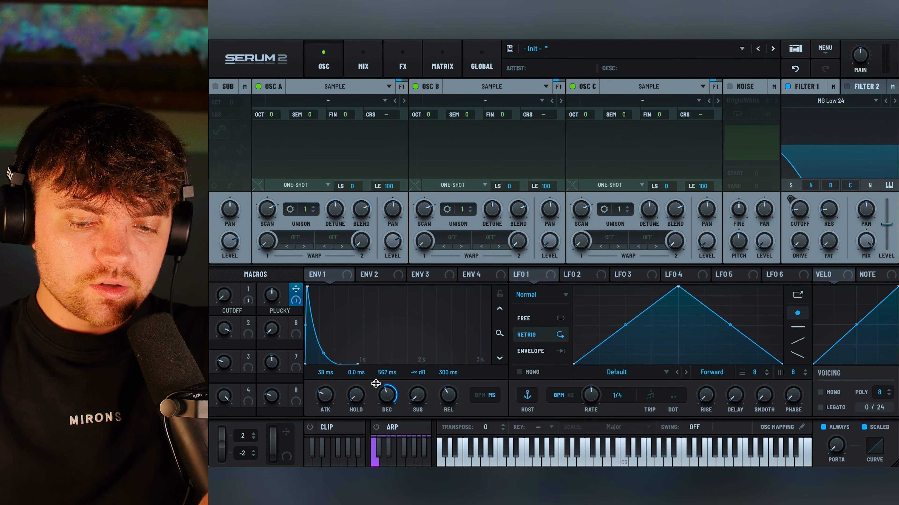
pyautogui.moveTo(376, 397)
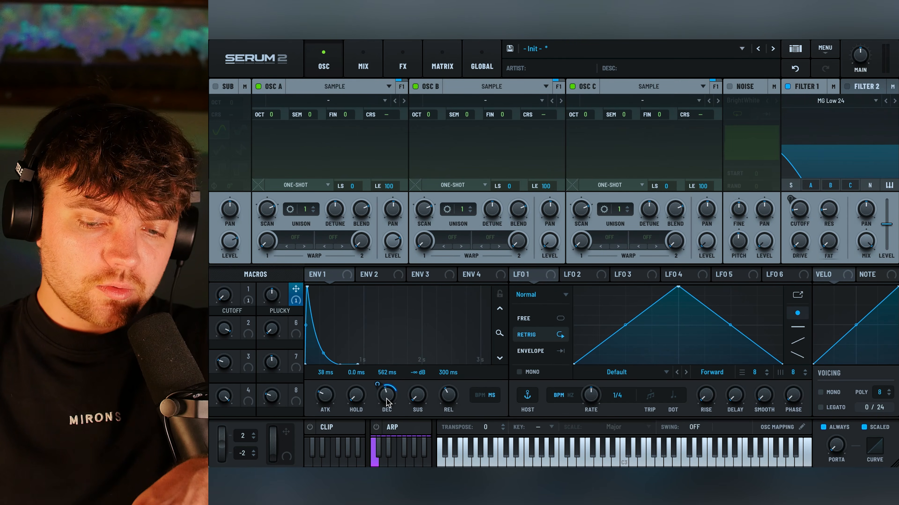
pyautogui.doubleClick(270, 311)
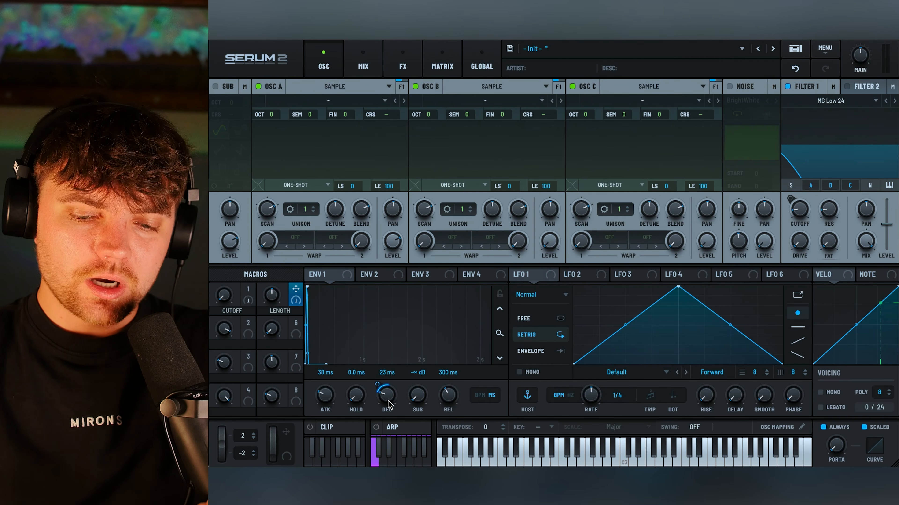
# Step: Load the factory plucked sample Harp Higher into oscillator A and turn the CUTOFF macro fully up
pyautogui.click(333, 102)
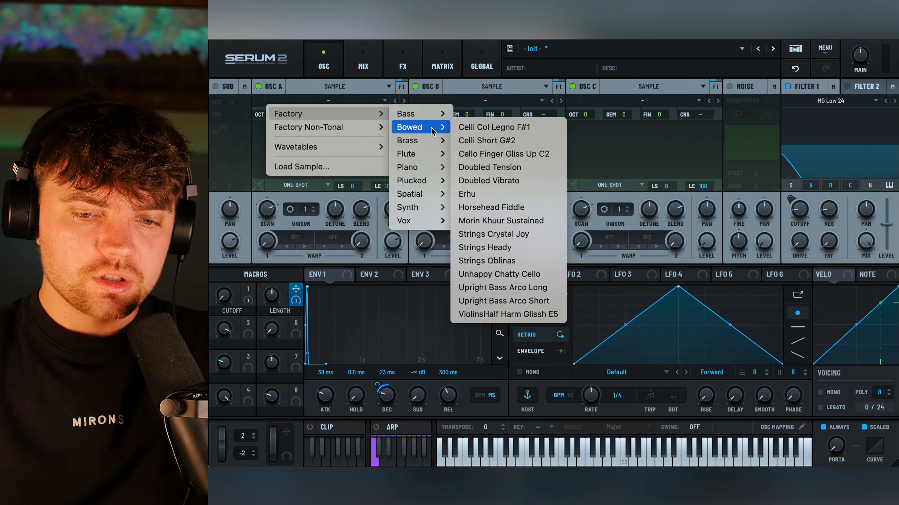
pyautogui.moveTo(425, 181)
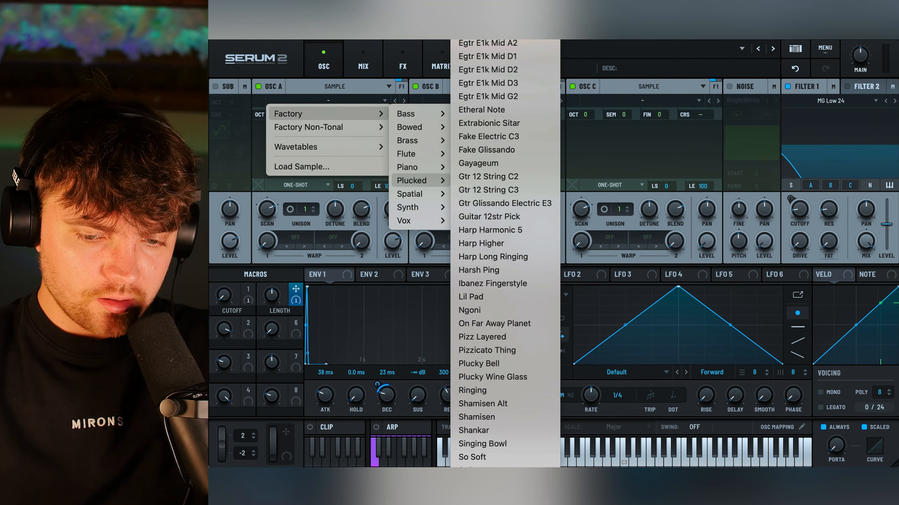
pyautogui.click(491, 243)
pyautogui.moveTo(227, 296); pyautogui.dragTo(219, 146)
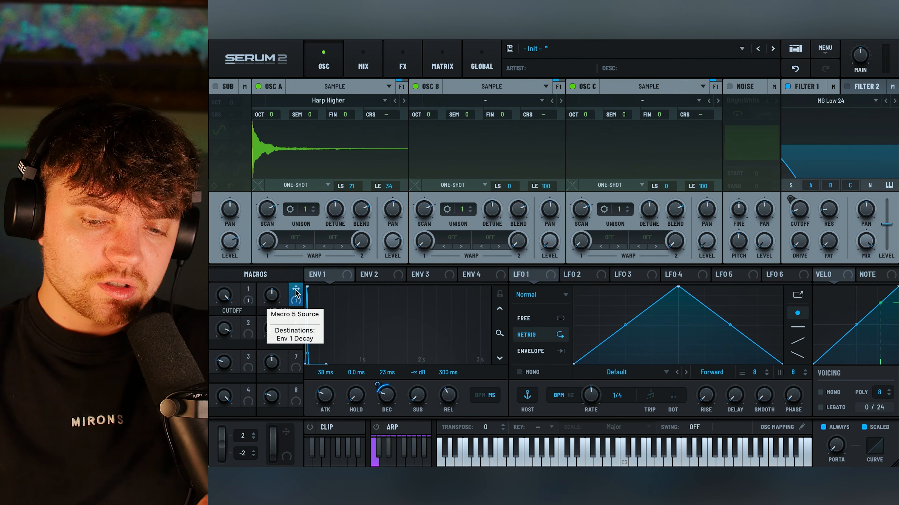
# Step: Assign the LENGTH macro to Env 1's release as well, set the release to 108 ms, and raise the macro
pyautogui.moveTo(295, 292); pyautogui.dragTo(447, 399)
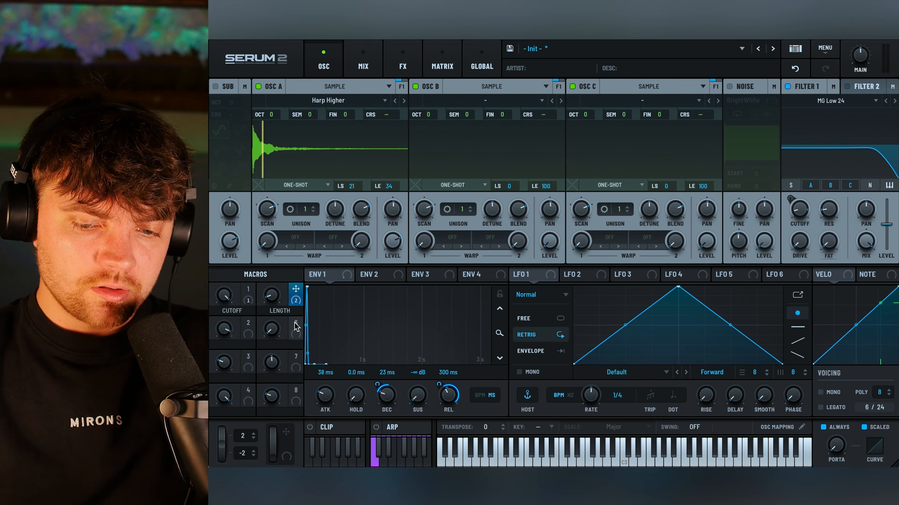
pyautogui.moveTo(448, 395); pyautogui.dragTo(447, 409)
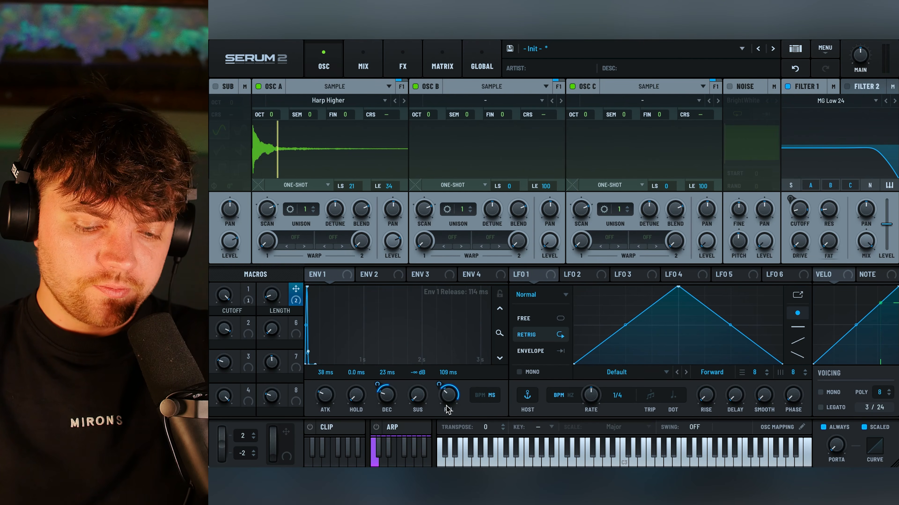
pyautogui.moveTo(278, 305); pyautogui.dragTo(274, 269)
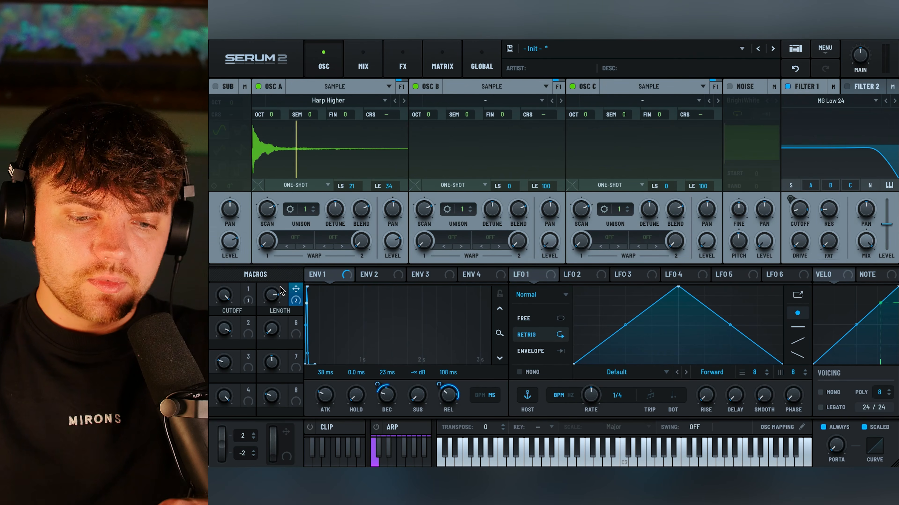
# Step: Assign Macro 2 to oscillator B's level
pyautogui.click(376, 279)
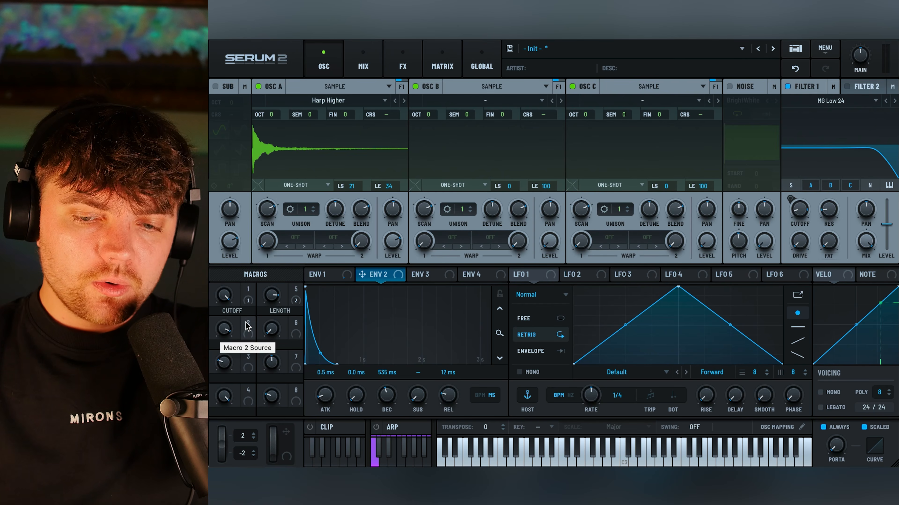
pyautogui.moveTo(248, 326); pyautogui.dragTo(548, 248)
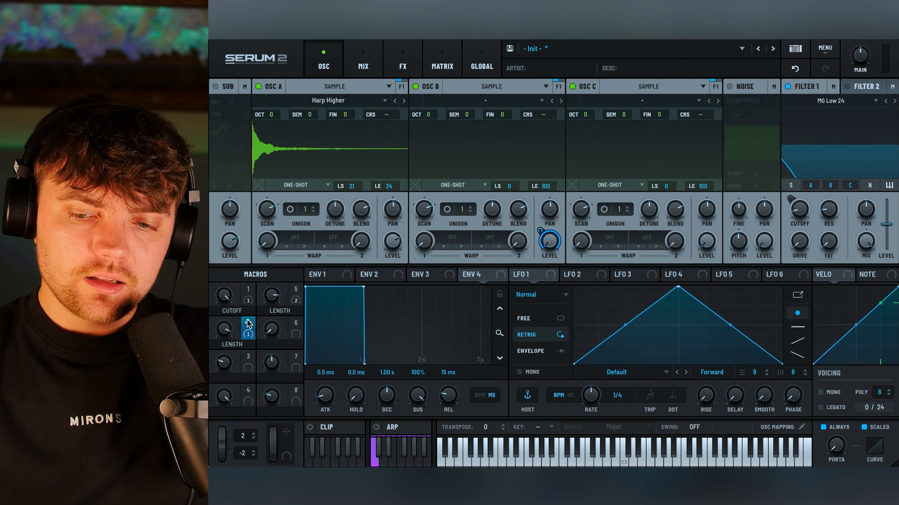
# Step: Assign Macro 2 to oscillator C's level as well, and name the macro LAYERS
pyautogui.moveTo(248, 324); pyautogui.dragTo(709, 242)
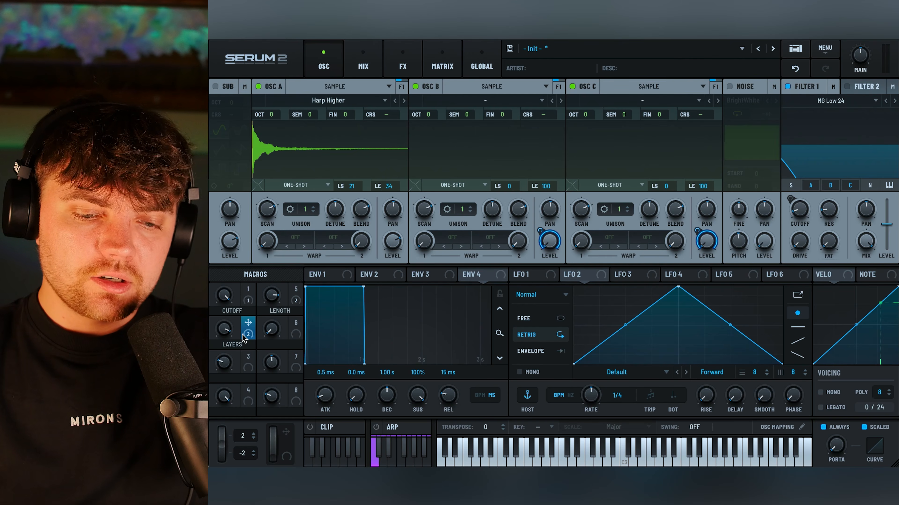
pyautogui.moveTo(225, 331)
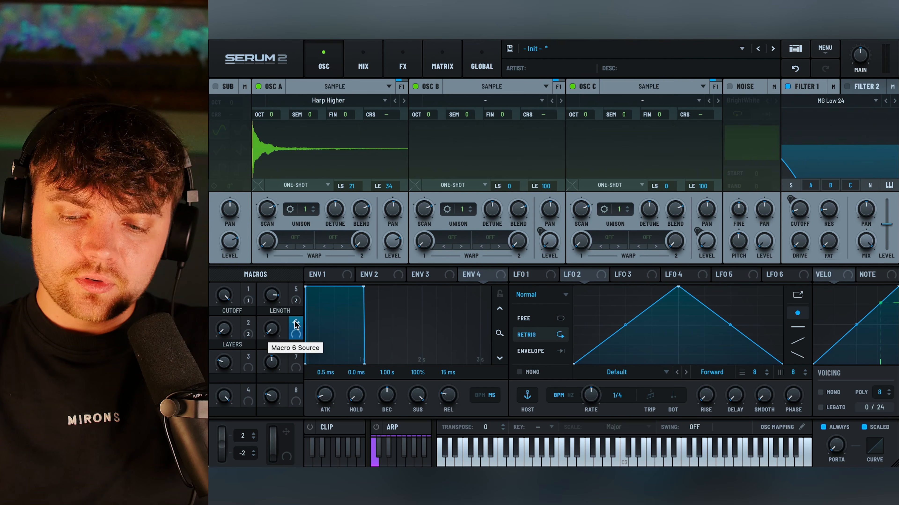
# Step: Assign Macro 6 to the portamento time, reduce the modulation depth, and name the macro GLIDE
pyautogui.moveTo(295, 324); pyautogui.dragTo(838, 451)
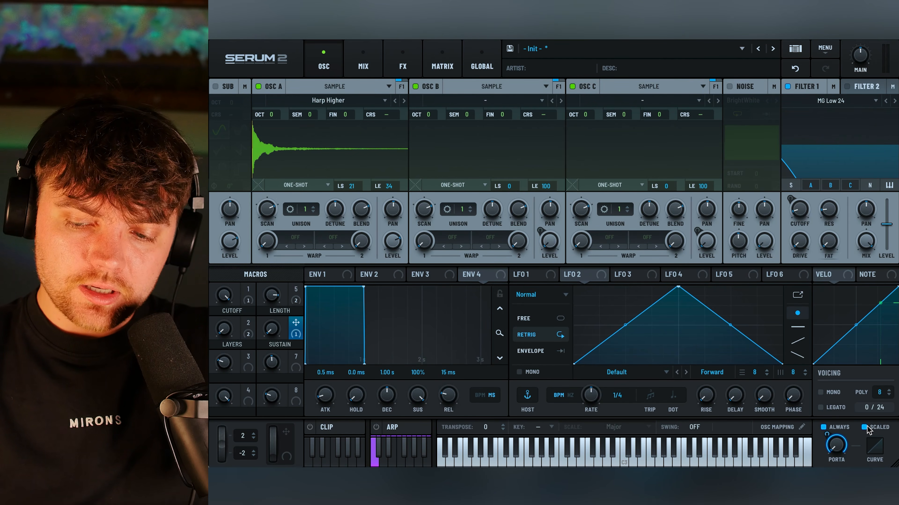
pyautogui.moveTo(826, 434); pyautogui.dragTo(826, 464)
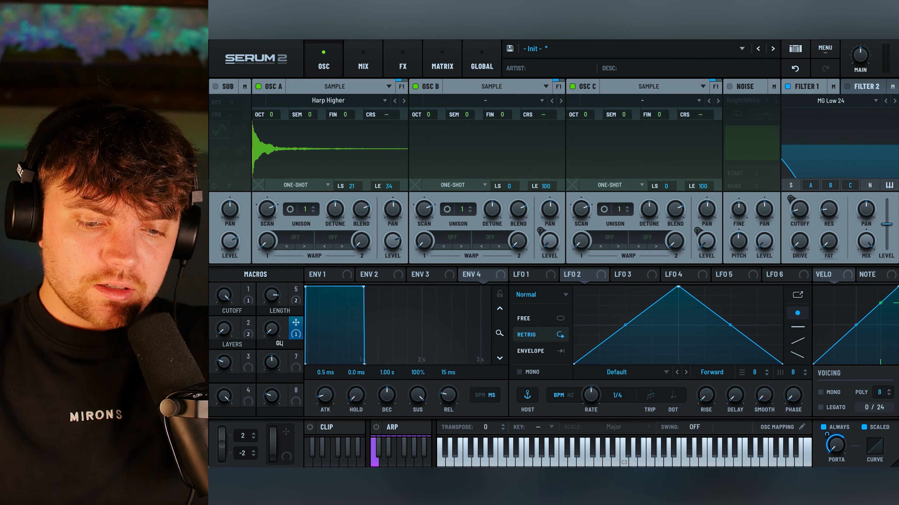
pyautogui.press('Return')
# Step: Raise the GLIDE macro to try the portamento during playback, and leave it at about halfway
pyautogui.press('space')
pyautogui.moveTo(270, 330); pyautogui.dragTo(265, 200)
pyautogui.press('space')
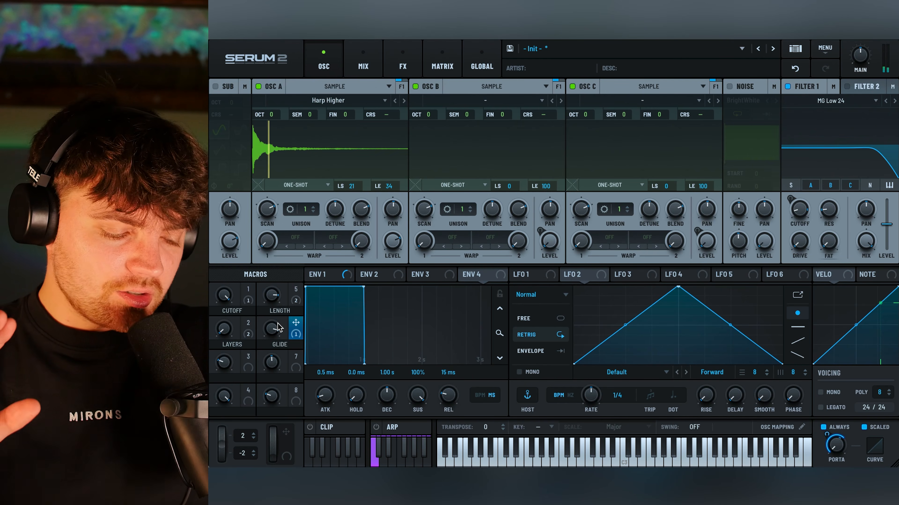
pyautogui.moveTo(278, 327)
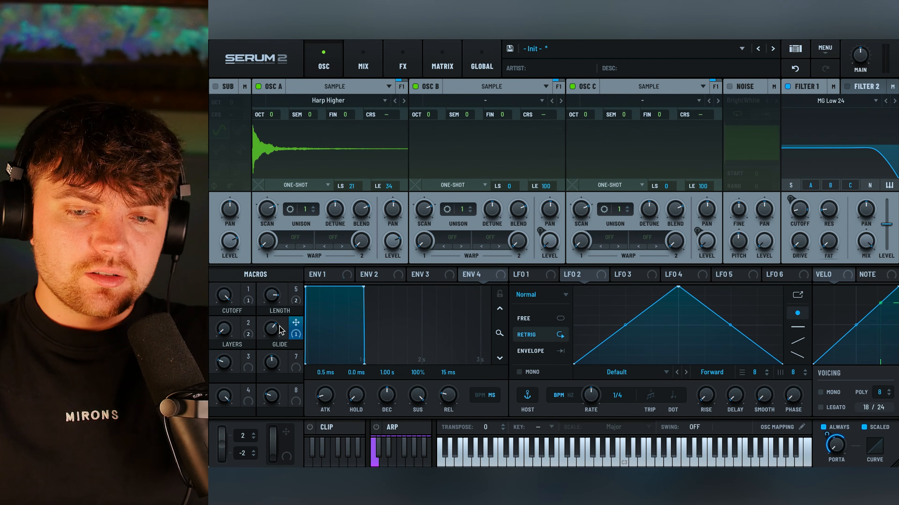
pyautogui.moveTo(270, 336); pyautogui.dragTo(277, 353)
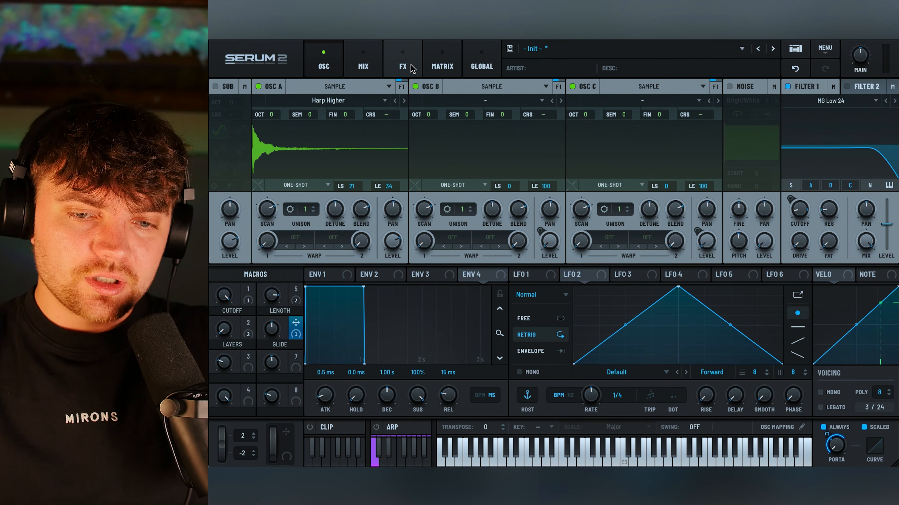
# Step: Add Reverb, Delay and Distortion effects to the main effects chain
pyautogui.click(403, 67)
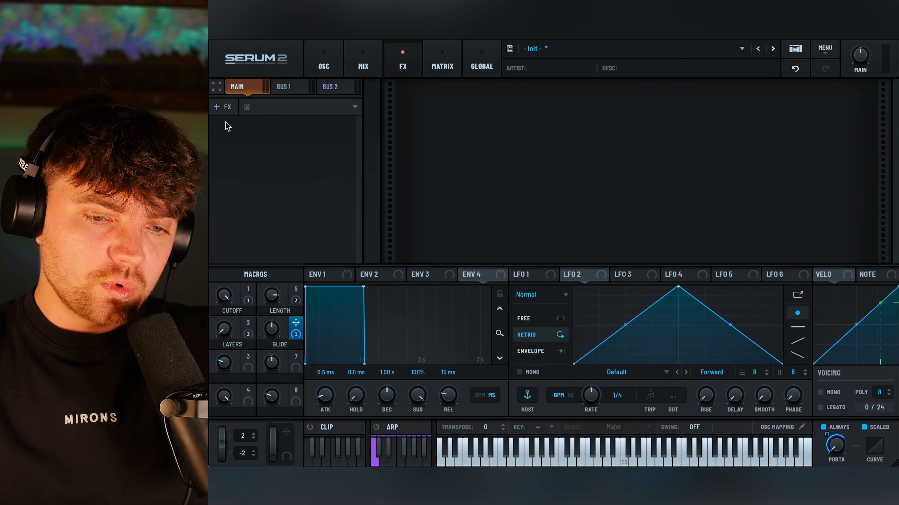
pyautogui.click(223, 108)
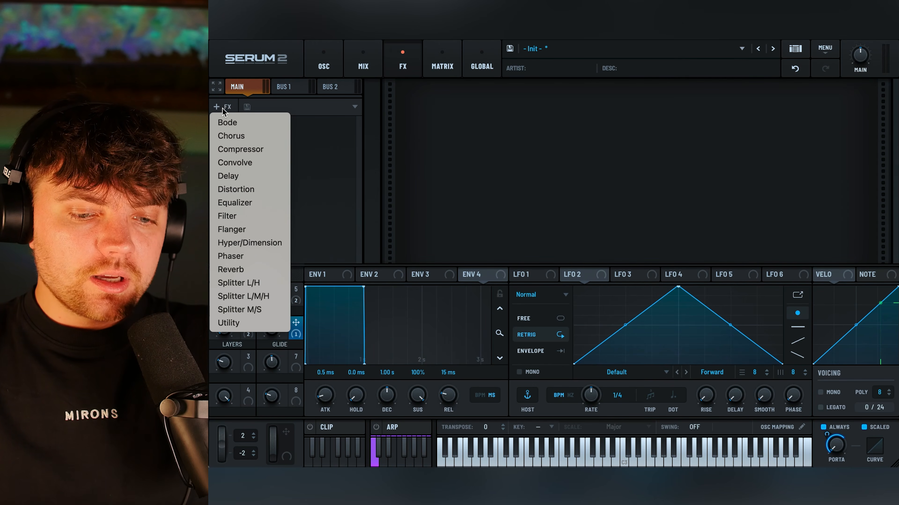
pyautogui.click(230, 269)
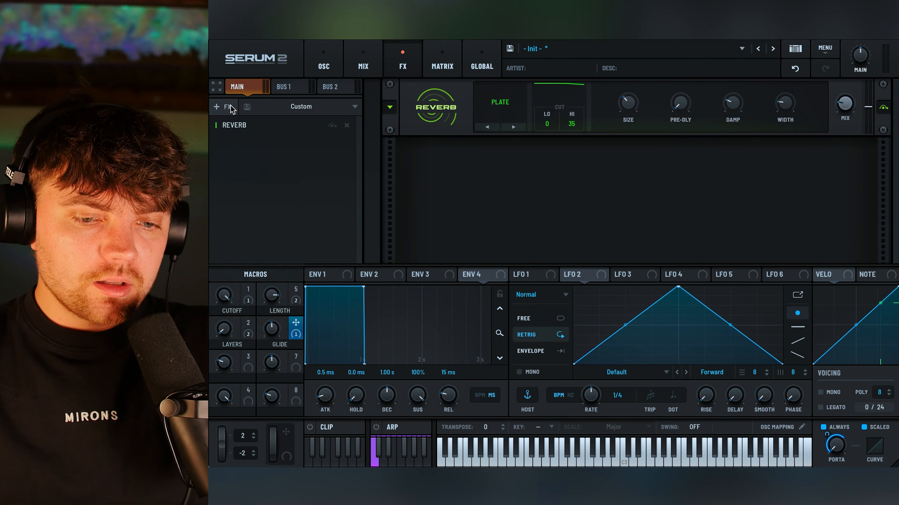
pyautogui.click(223, 106)
pyautogui.click(234, 176)
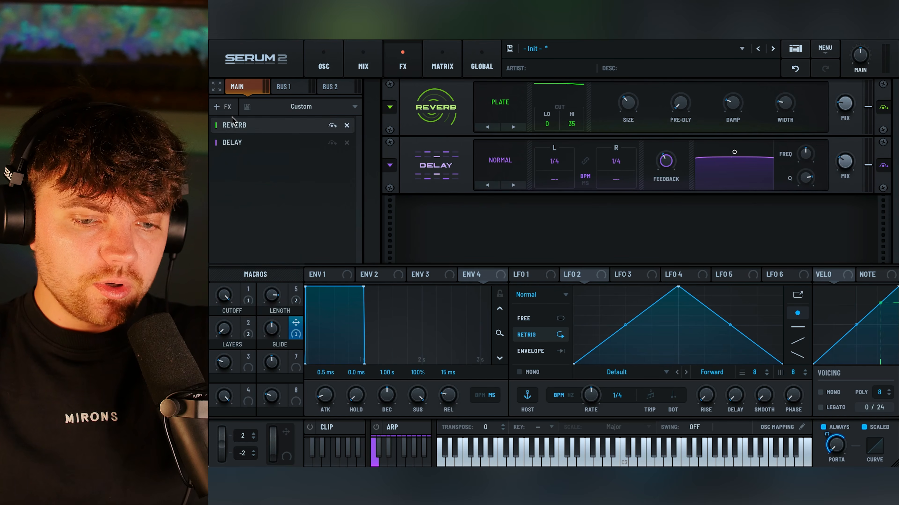
pyautogui.click(226, 107)
pyautogui.click(236, 189)
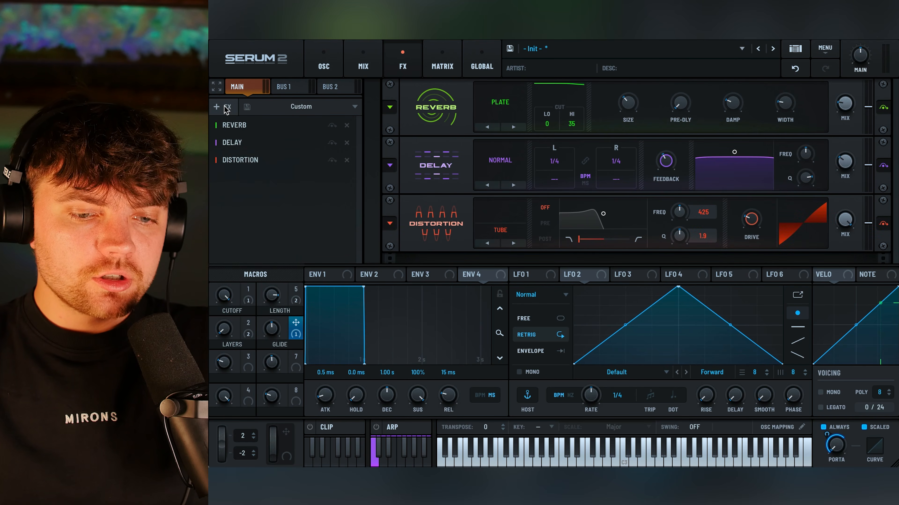
# Step: Add Compressor and Equalizer effects, and reorder the chain to Delay, Reverb, Equalizer, Distortion, Compressor
pyautogui.click(225, 107)
pyautogui.click(241, 149)
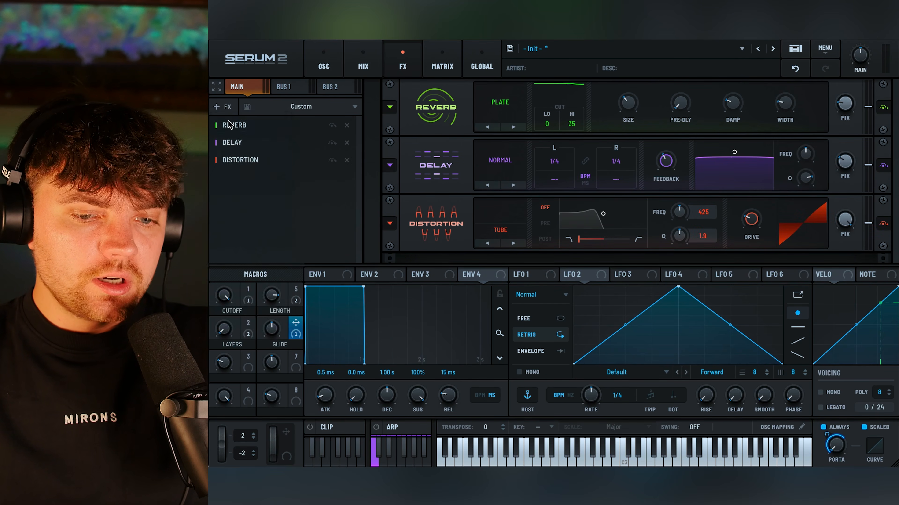
pyautogui.click(225, 107)
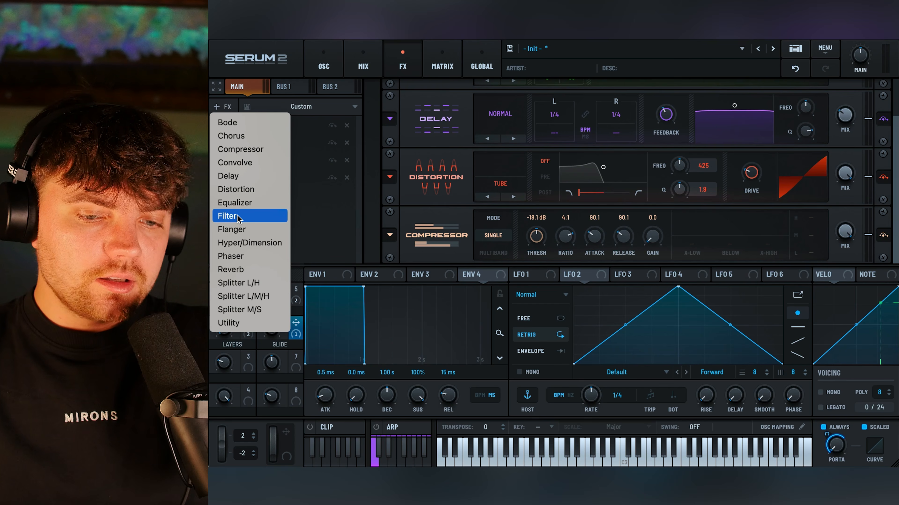
pyautogui.click(235, 203)
pyautogui.moveTo(256, 196); pyautogui.dragTo(251, 159)
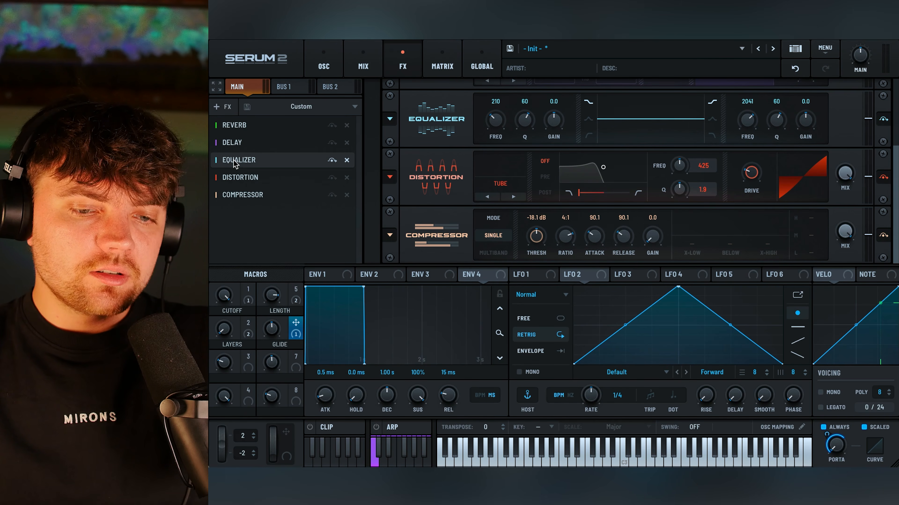
pyautogui.moveTo(239, 141); pyautogui.dragTo(240, 126)
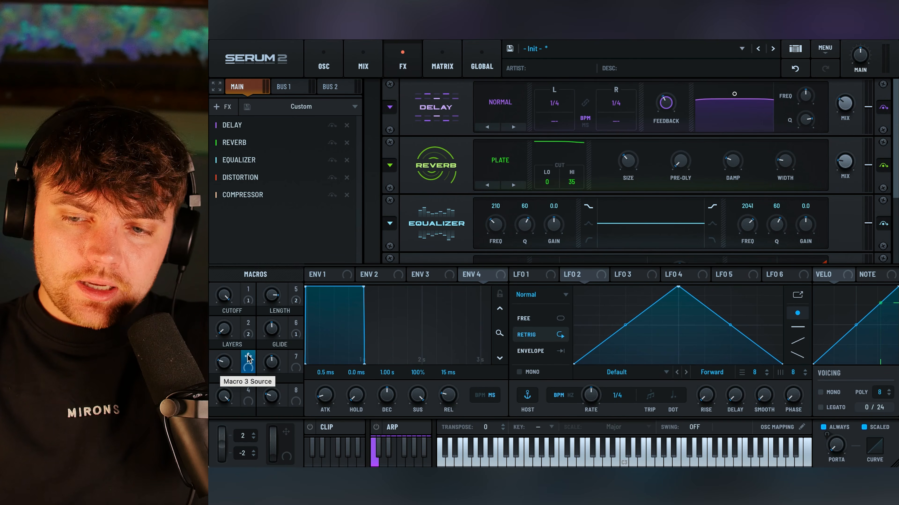
# Step: Assign Macro 3 to the delay's mix with the base mix at zero, name the macro DELAY, and raise it
pyautogui.moveTo(246, 358); pyautogui.dragTo(845, 147)
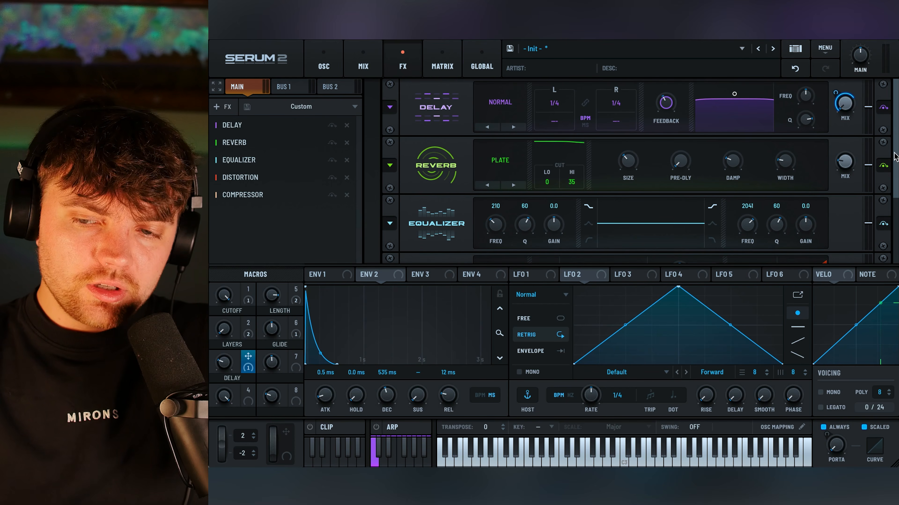
pyautogui.moveTo(852, 109)
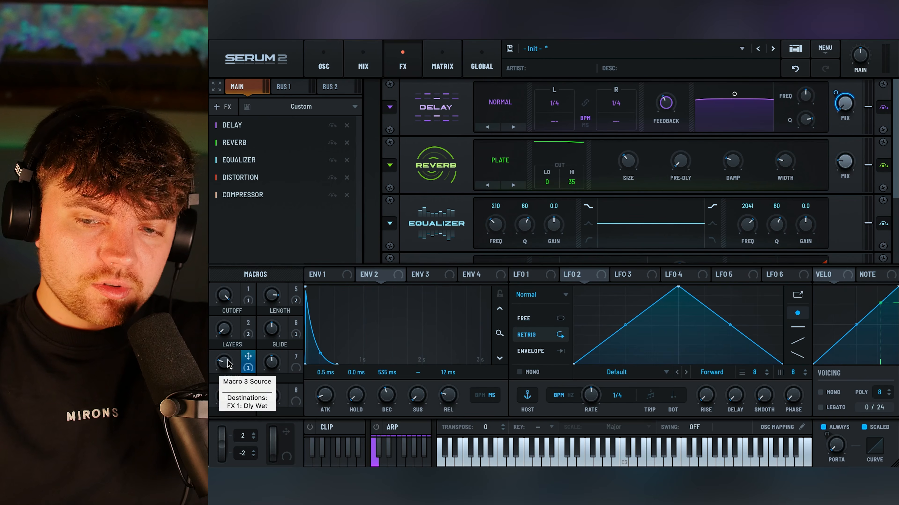
pyautogui.moveTo(223, 361); pyautogui.dragTo(224, 277)
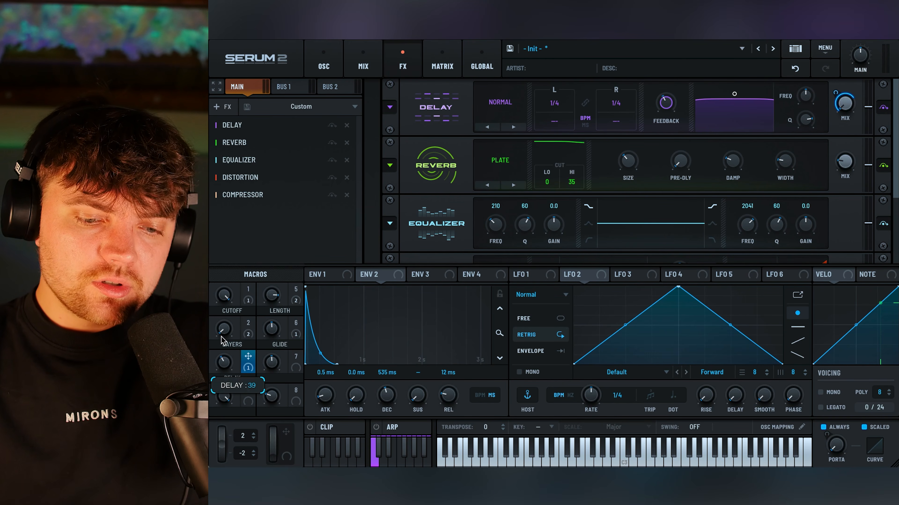
pyautogui.moveTo(224, 360); pyautogui.dragTo(222, 280)
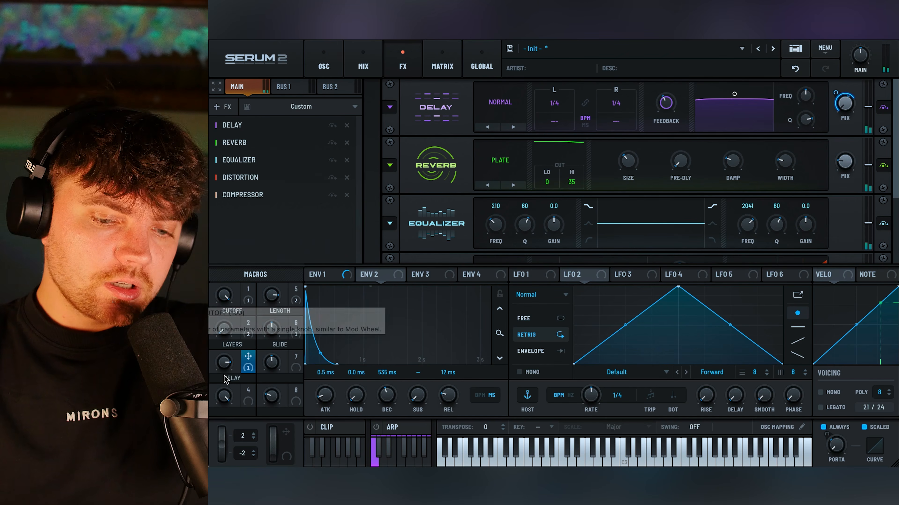
# Step: Assign the DELAY macro to the delay's feedback as well, and adjust that modulation's depth
pyautogui.moveTo(249, 358); pyautogui.dragTo(666, 86)
pyautogui.scroll(1, 666, 107)
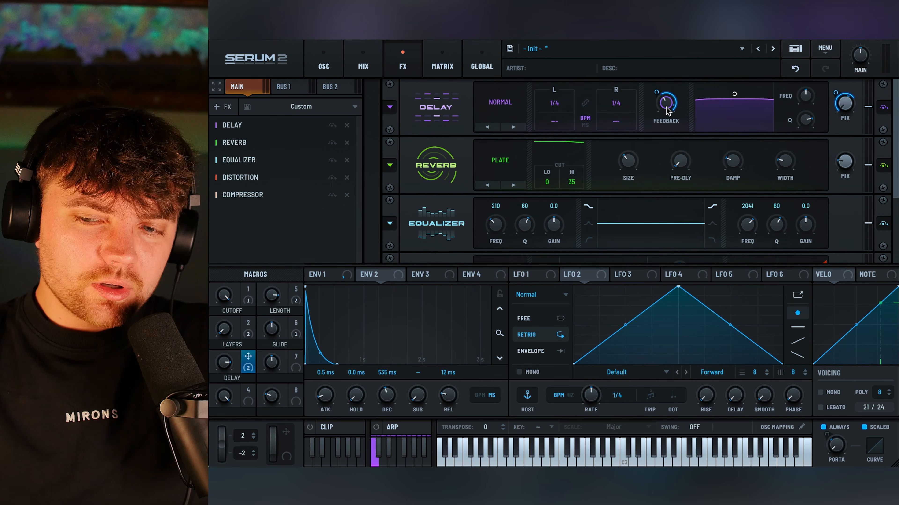
pyautogui.moveTo(657, 91)
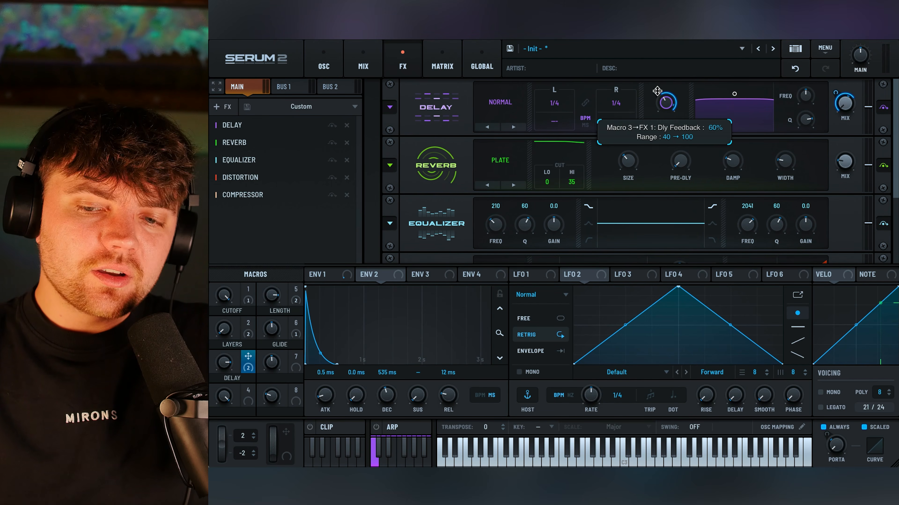
pyautogui.moveTo(657, 102); pyautogui.dragTo(656, 99)
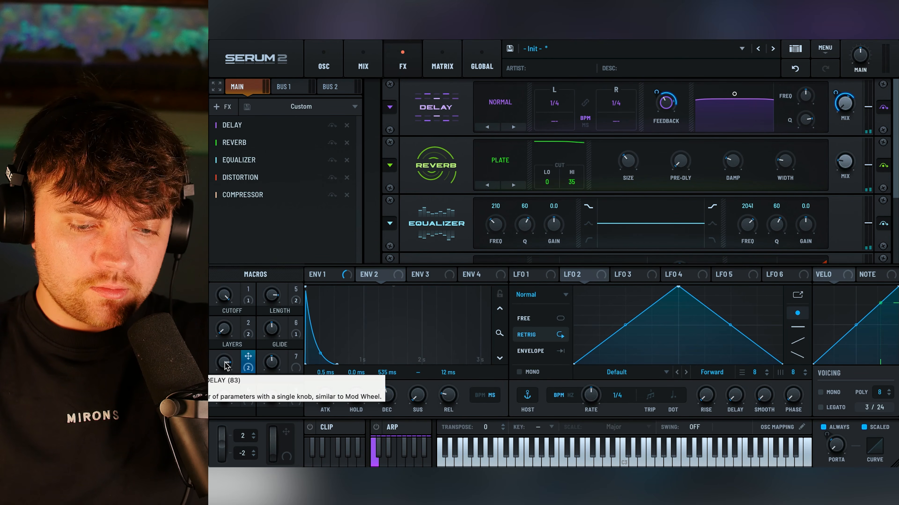
# Step: Lower the DELAY macro to about 58 while listening to the sound
pyautogui.moveTo(226, 366); pyautogui.dragTo(226, 366)
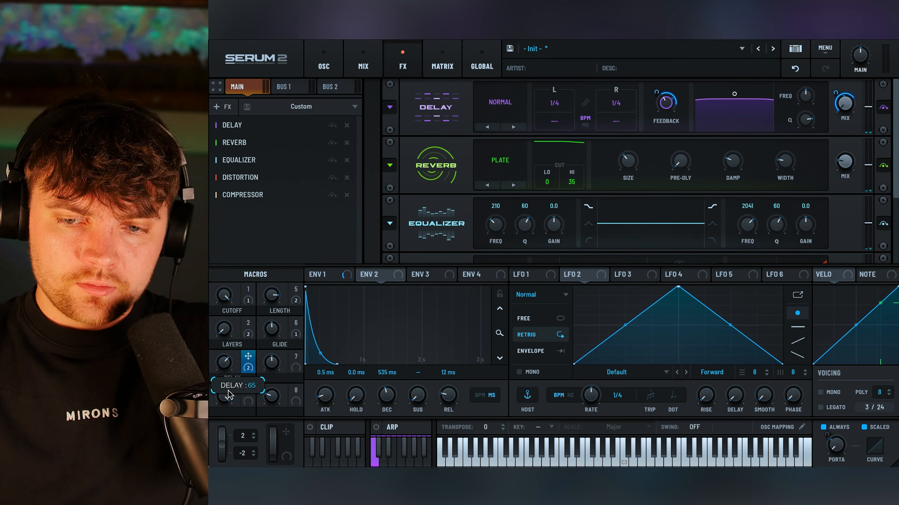
pyautogui.moveTo(226, 368); pyautogui.dragTo(223, 378)
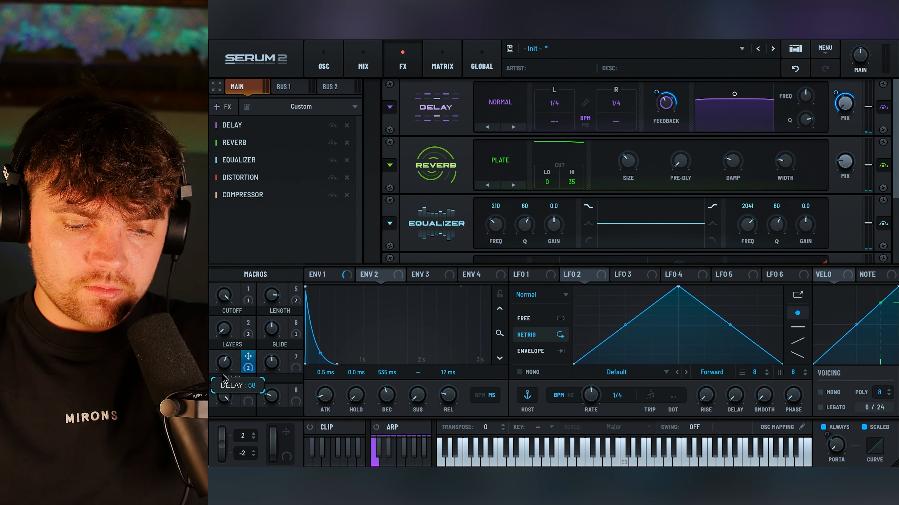
pyautogui.moveTo(228, 453); pyautogui.dragTo(228, 467)
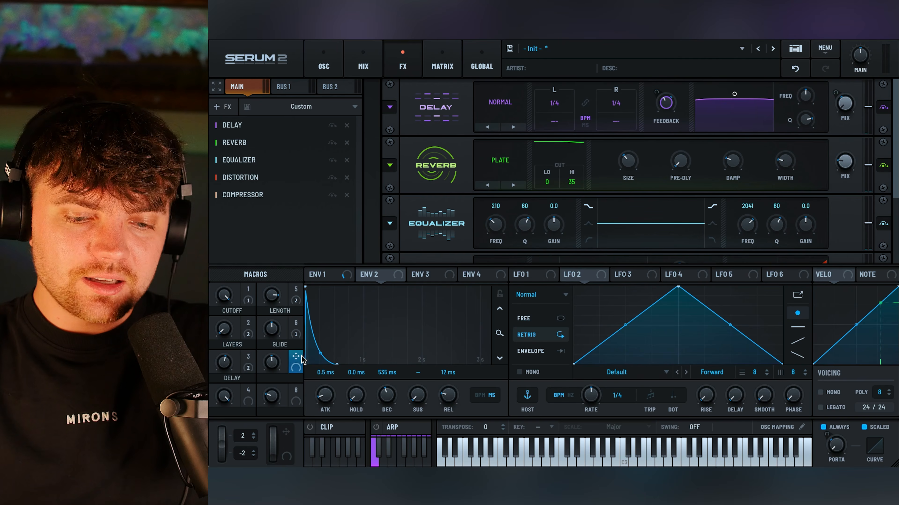
# Step: Assign Macro 7 to the reverb's mix, name the macro REVERB, and switch the reverb type to Hall
pyautogui.moveTo(295, 358); pyautogui.dragTo(844, 165)
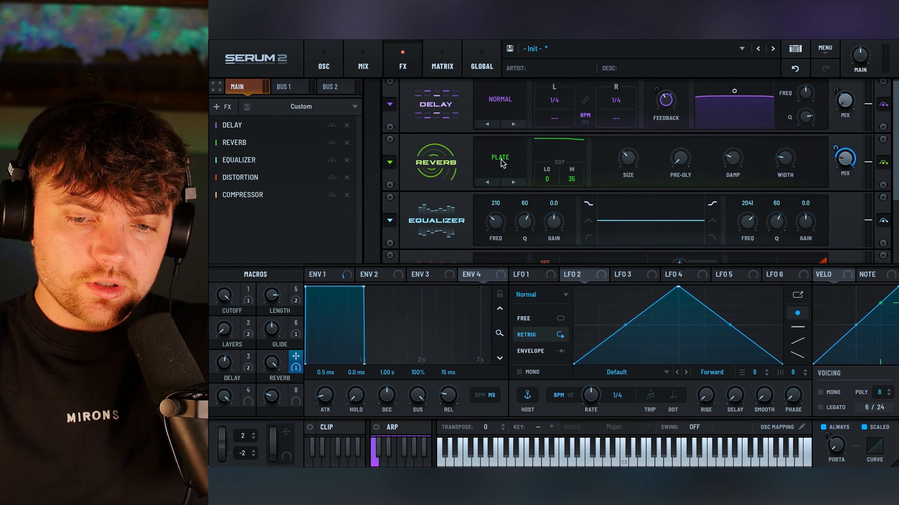
pyautogui.click(514, 182)
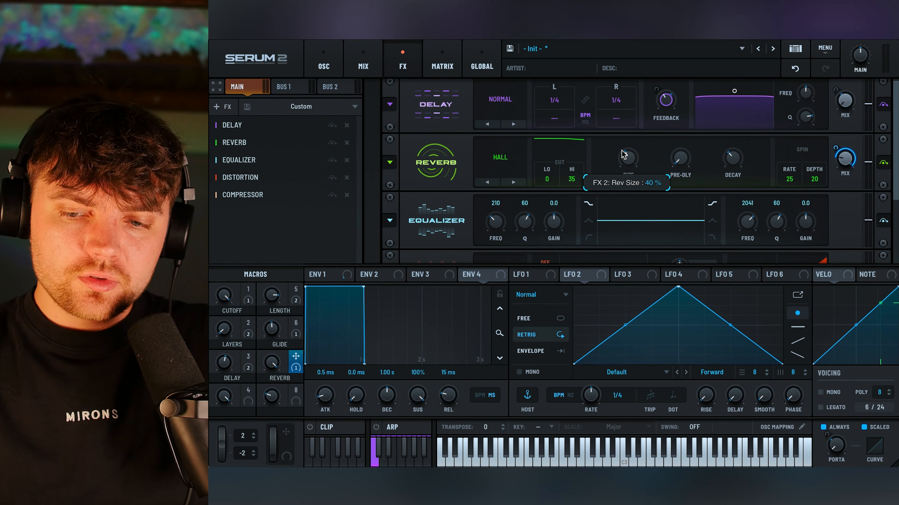
# Step: Raise the Hall reverb's size and decay, and set its low cut to 79 and its spin depth to 4
pyautogui.moveTo(727, 157); pyautogui.dragTo(717, 97)
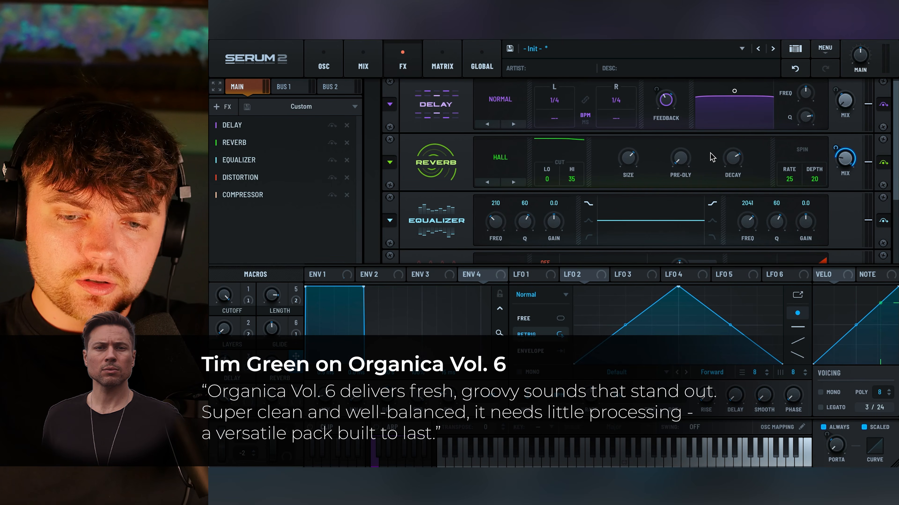
pyautogui.moveTo(546, 181); pyautogui.dragTo(655, 173)
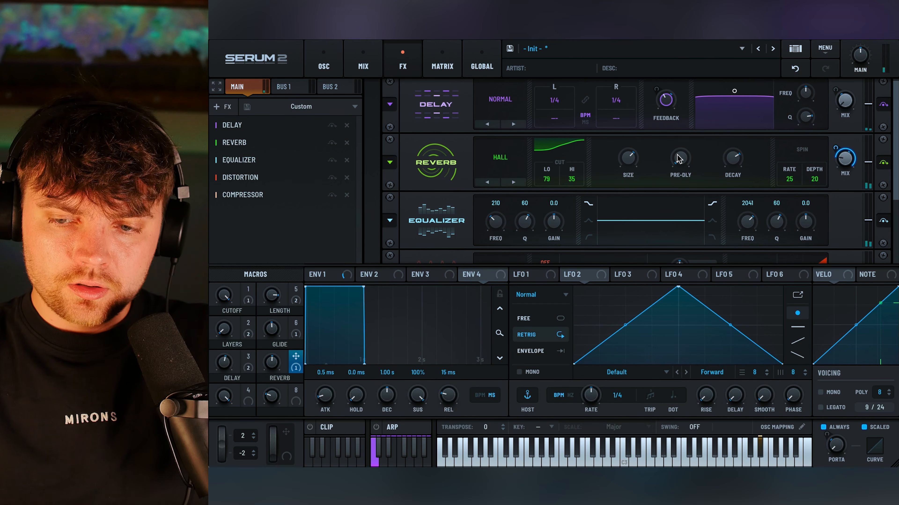
pyautogui.moveTo(810, 182); pyautogui.dragTo(810, 87)
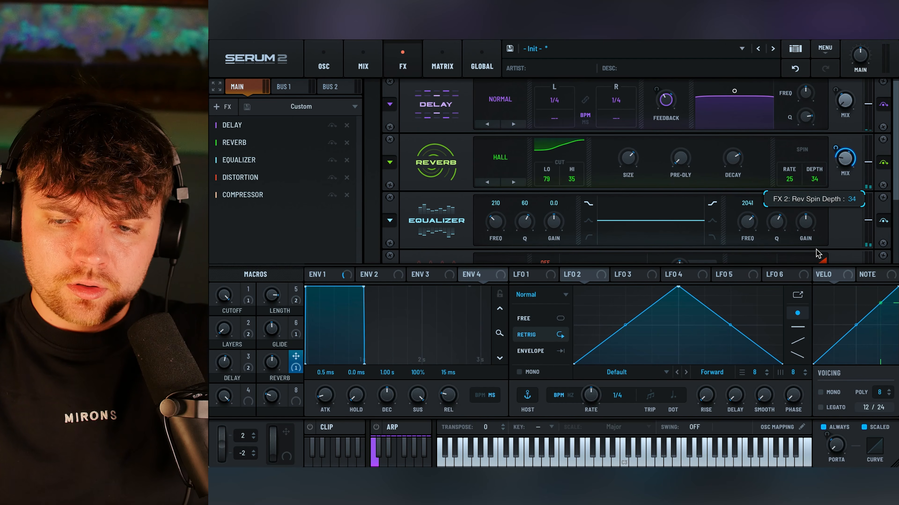
pyautogui.moveTo(818, 177)
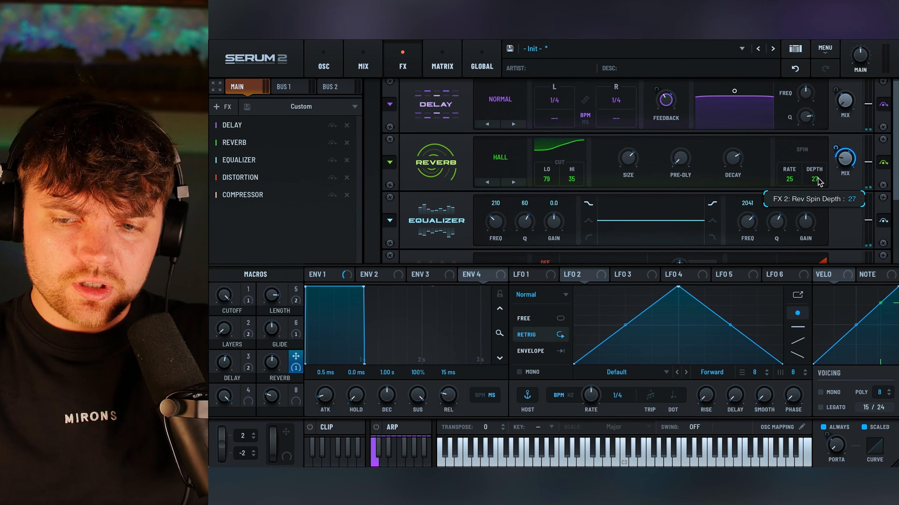
pyautogui.moveTo(819, 201); pyautogui.dragTo(821, 218)
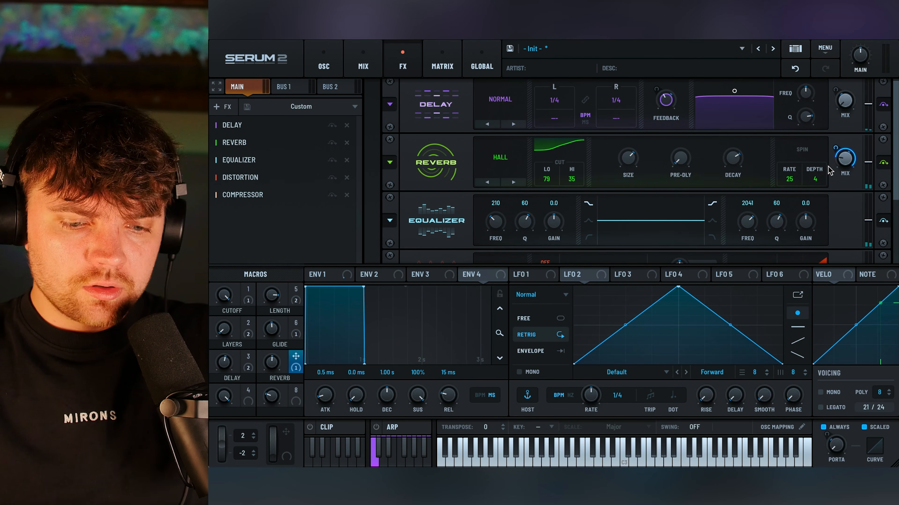
# Step: Balance the REVERB and DELAY macros against each other, leaving both moderately high
pyautogui.moveTo(280, 363); pyautogui.dragTo(266, 274)
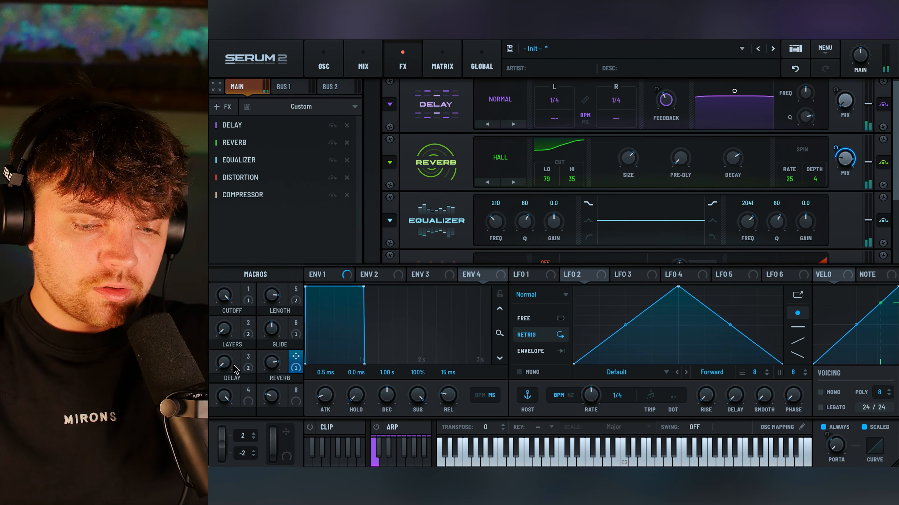
pyautogui.moveTo(234, 370); pyautogui.dragTo(227, 310)
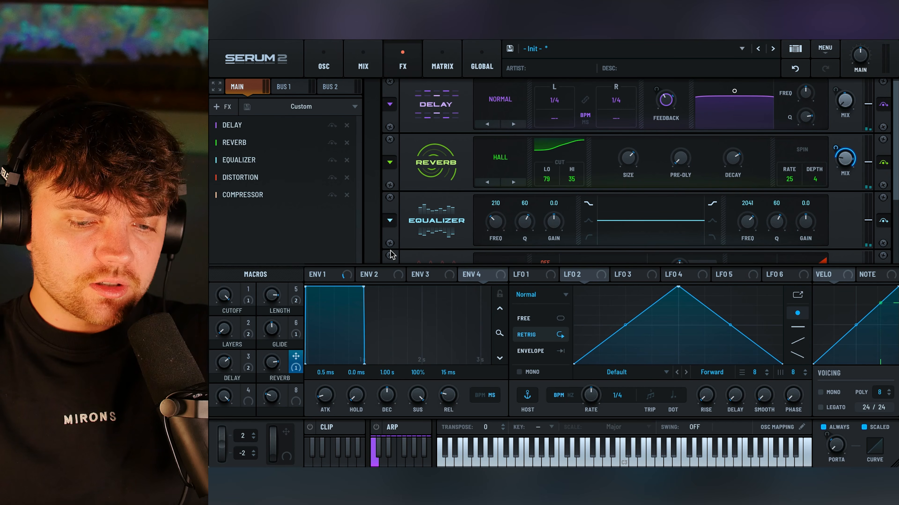
# Step: Adjust the reverb's mix, lower the REVERB macro to about halfway, and lower the DELAY macro slightly
pyautogui.moveTo(280, 358); pyautogui.dragTo(270, 379)
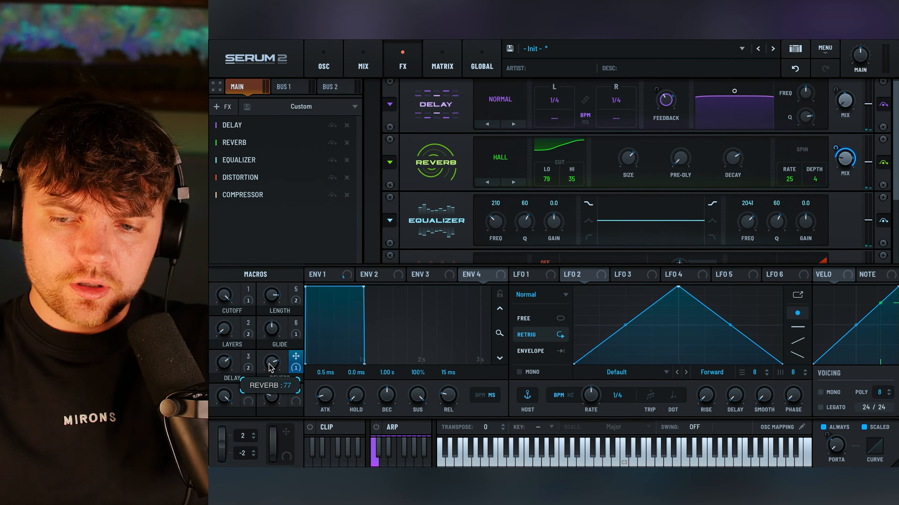
pyautogui.moveTo(846, 161)
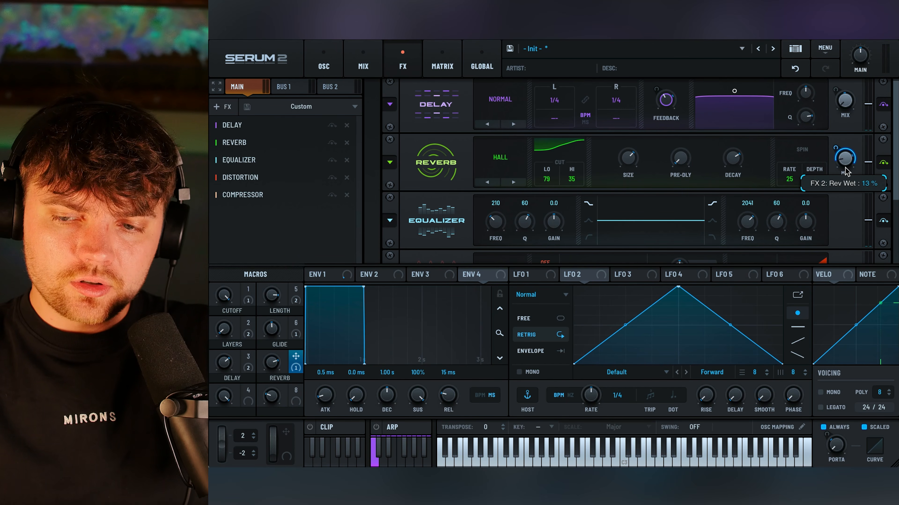
pyautogui.moveTo(845, 171)
pyautogui.mouseDown()
pyautogui.moveTo(840, 193)
pyautogui.moveTo(841, 149)
pyautogui.moveTo(844, 179)
pyautogui.mouseUp()
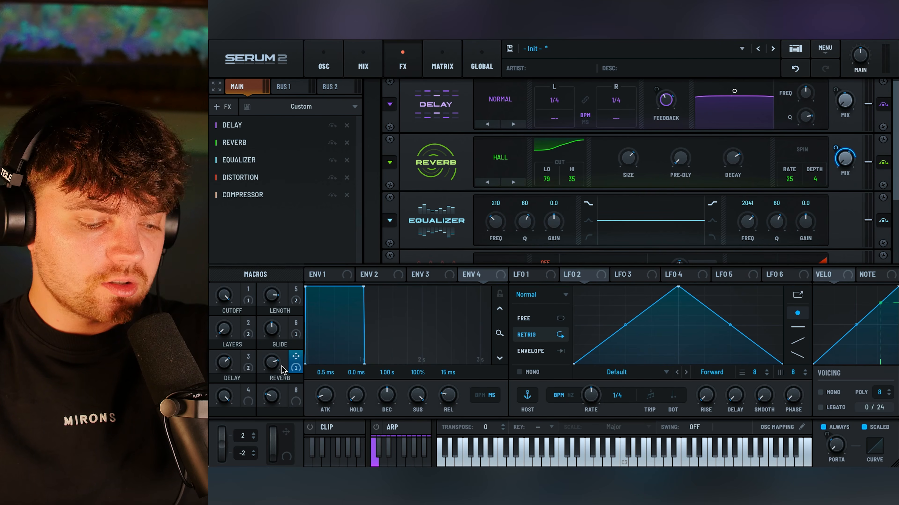
pyautogui.moveTo(268, 367); pyautogui.dragTo(269, 408)
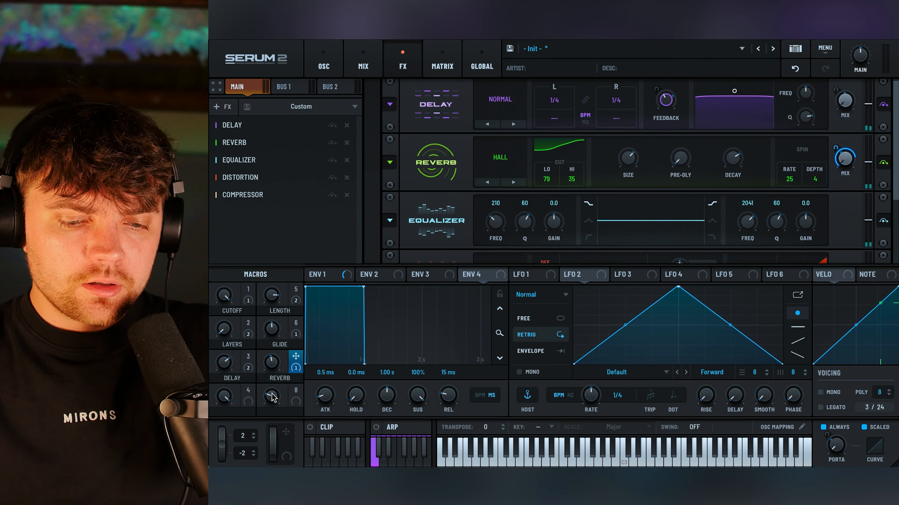
pyautogui.moveTo(220, 363); pyautogui.dragTo(221, 375)
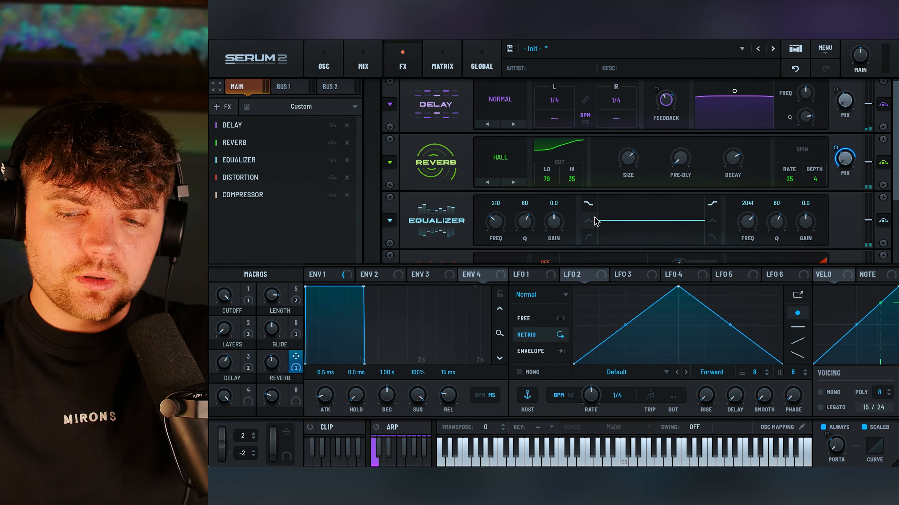
# Step: Switch the equalizer's low band to a high-pass filter with frequency 226 and Q 44
pyautogui.moveTo(892, 170); pyautogui.dragTo(893, 217)
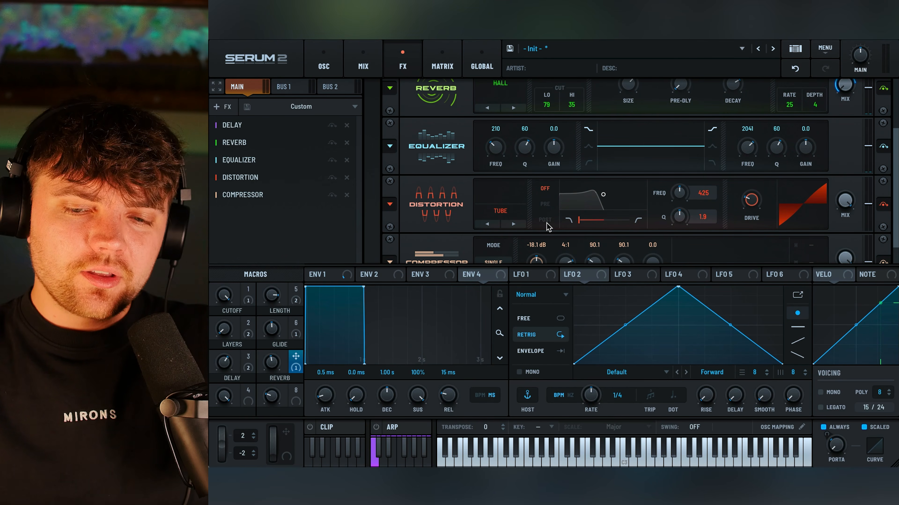
pyautogui.click(588, 161)
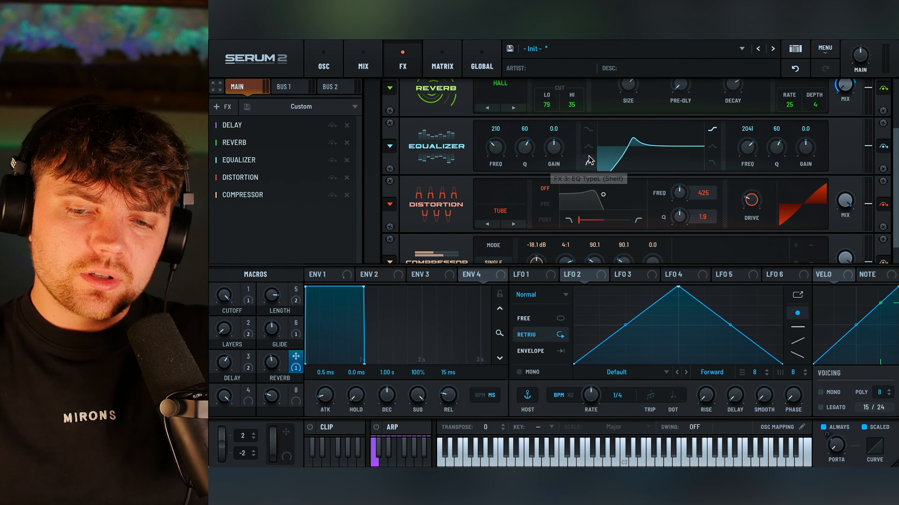
pyautogui.moveTo(527, 148); pyautogui.dragTo(525, 170)
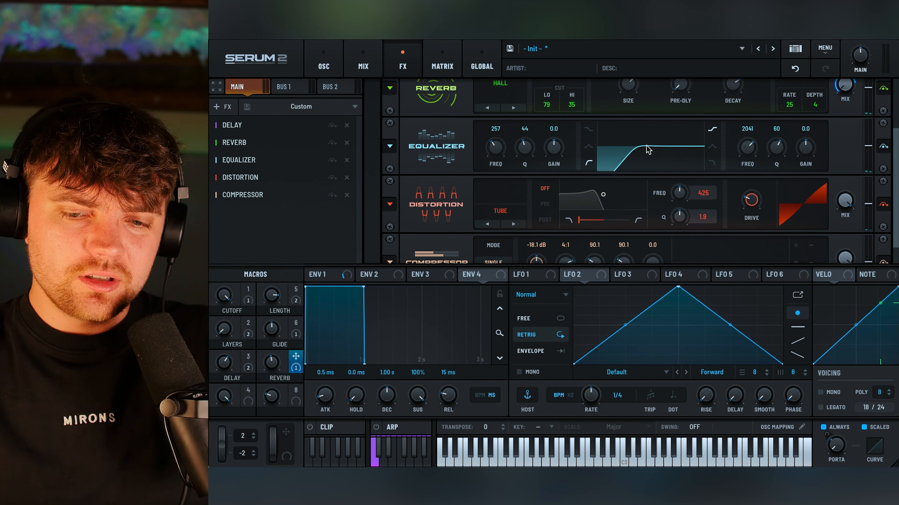
pyautogui.moveTo(512, 149); pyautogui.dragTo(494, 160)
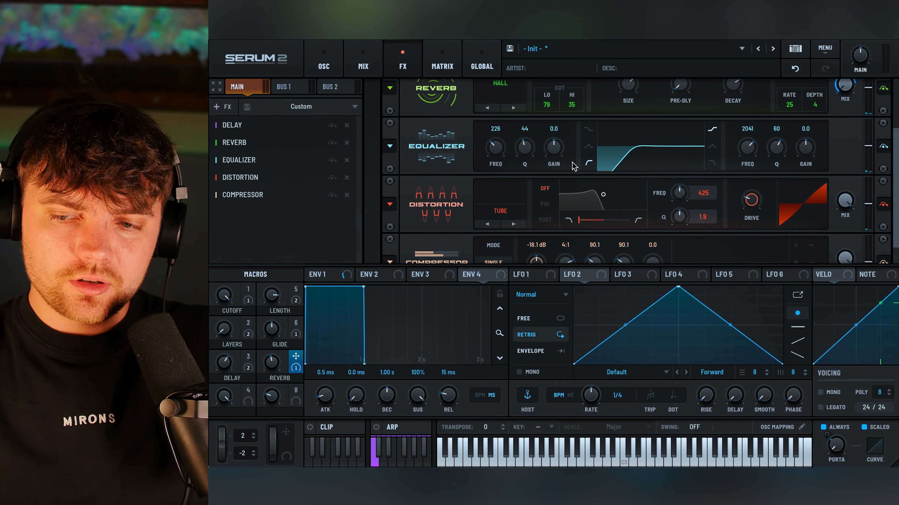
# Step: Change the distortion type to Overdrive, turn its drive down, and compare the sound with the distortion bypassed
pyautogui.scroll(-1, 512, 198)
pyautogui.click(512, 196)
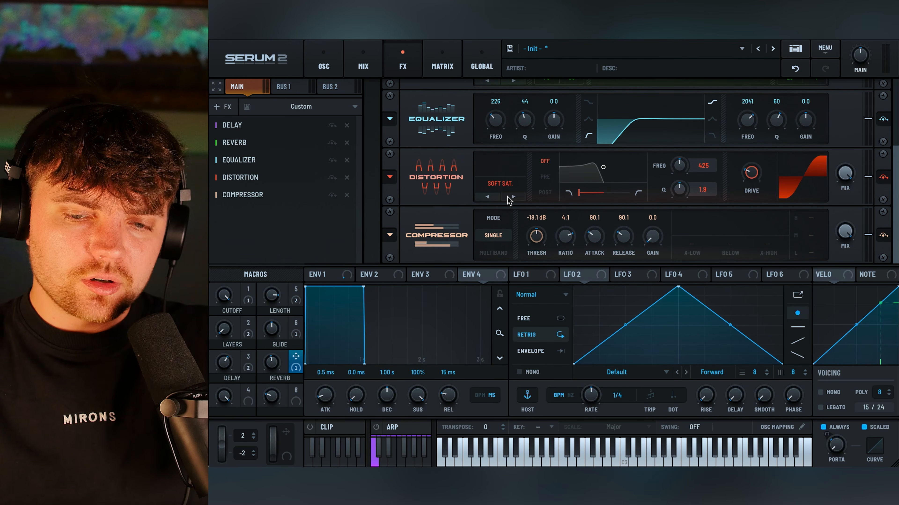
pyautogui.click(506, 197)
pyautogui.click(493, 199)
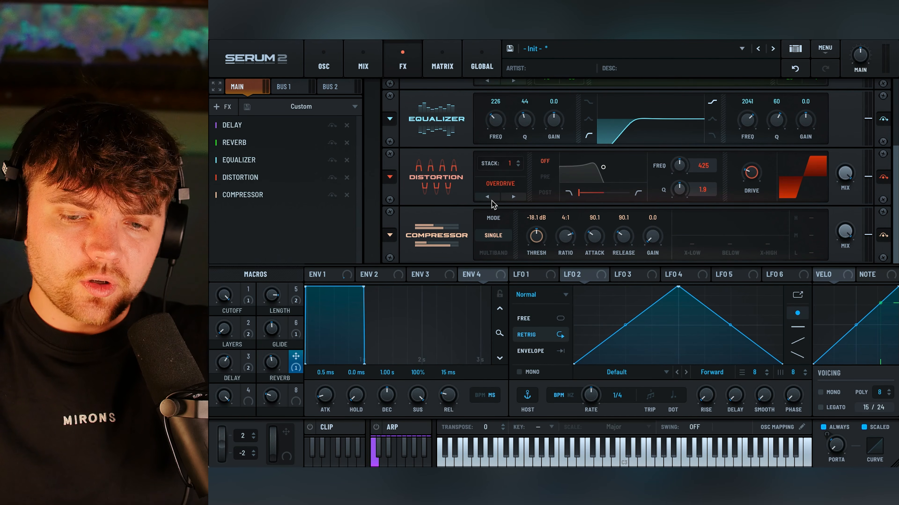
pyautogui.moveTo(761, 187); pyautogui.dragTo(754, 241)
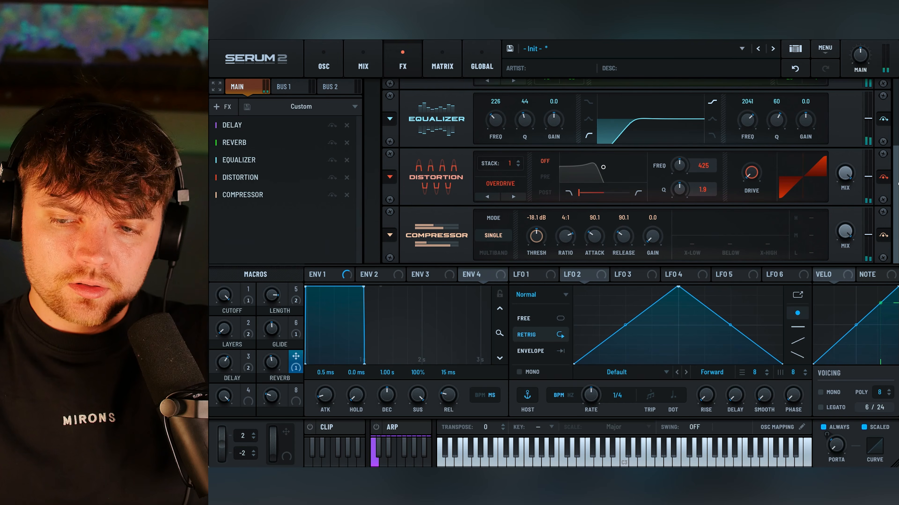
pyautogui.click(886, 177)
pyautogui.click(886, 177)
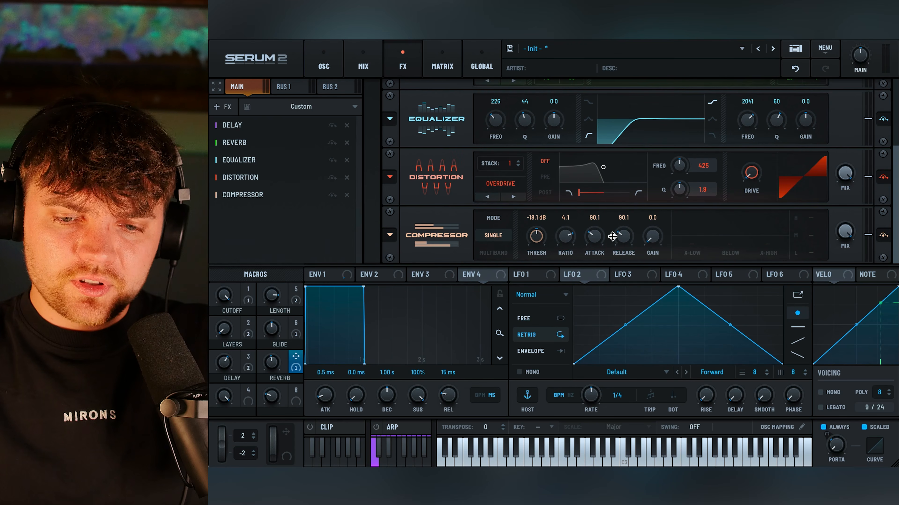
# Step: Set the compressor's threshold to -30.2 dB and its gain to 15.1
pyautogui.moveTo(536, 244); pyautogui.dragTo(534, 232)
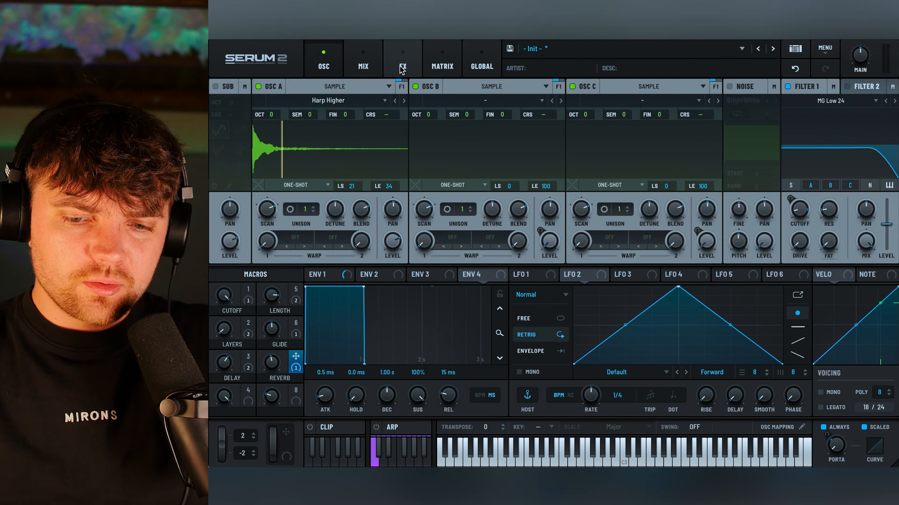
pyautogui.click(403, 68)
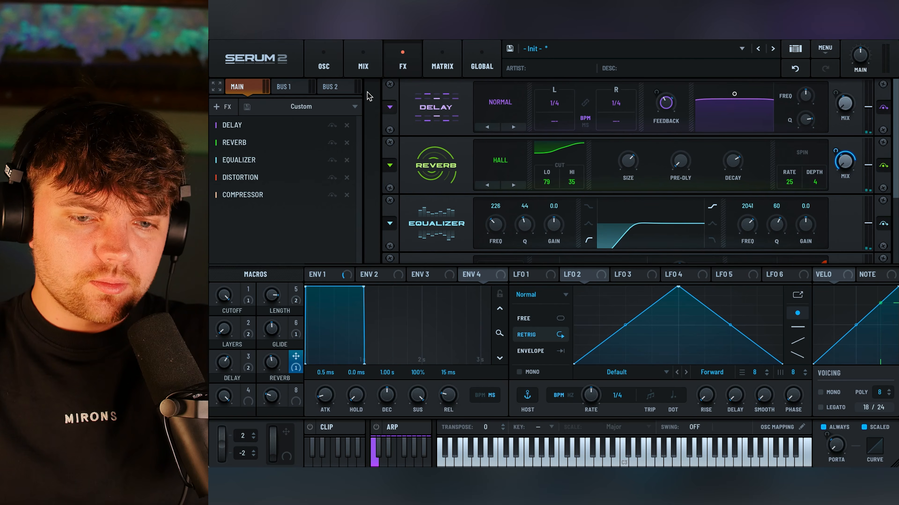
pyautogui.click(323, 64)
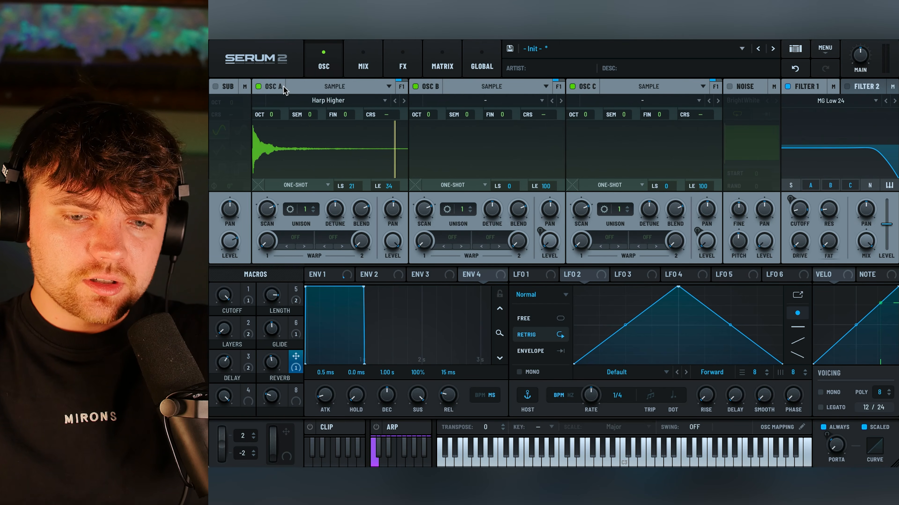
pyautogui.click(403, 66)
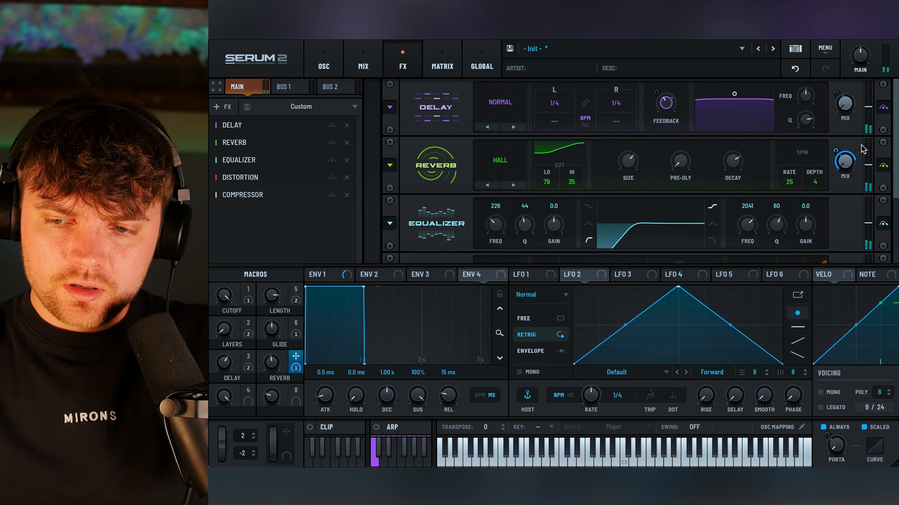
pyautogui.scroll(-3, 897, 135)
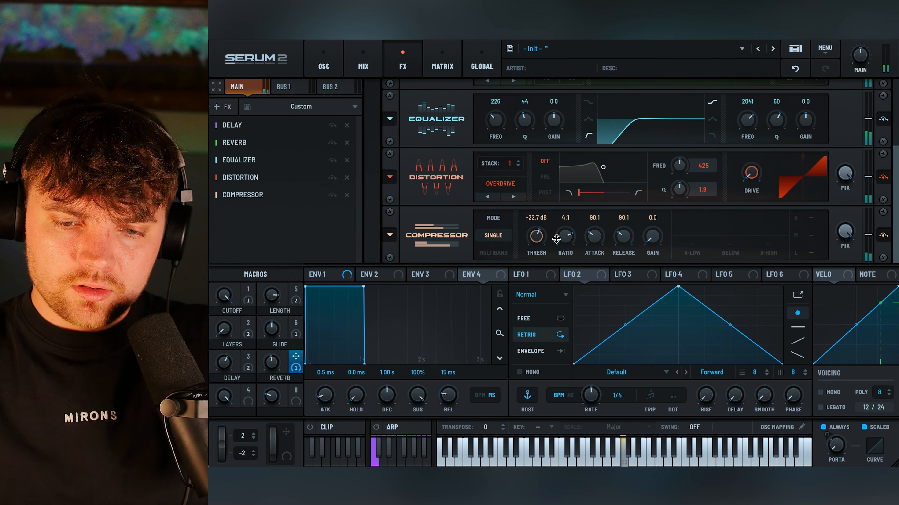
pyautogui.moveTo(543, 241)
pyautogui.mouseDown()
pyautogui.moveTo(540, 225)
pyautogui.moveTo(536, 238)
pyautogui.moveTo(545, 240)
pyautogui.mouseUp()
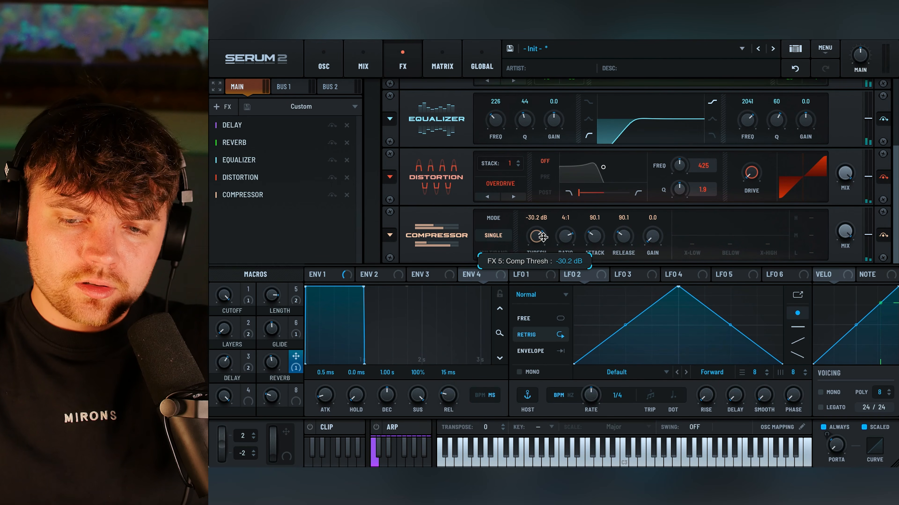
pyautogui.moveTo(660, 240); pyautogui.dragTo(659, 208)
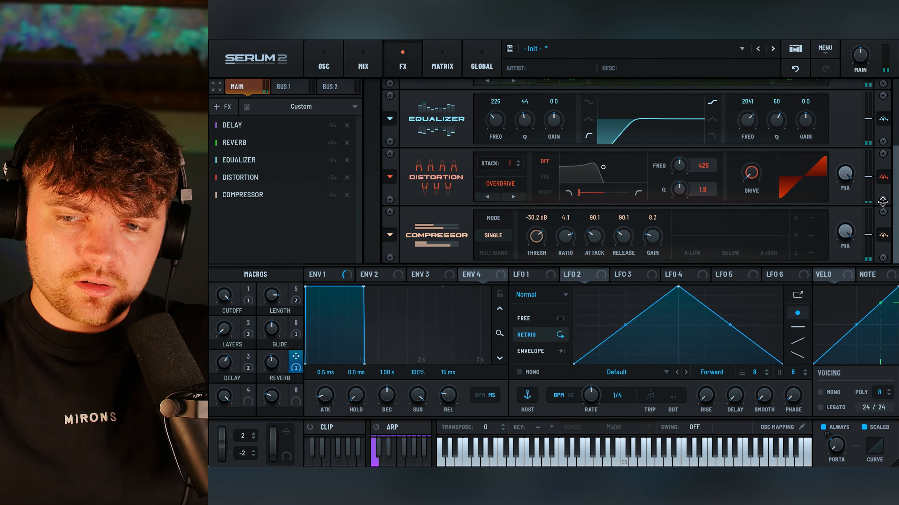
pyautogui.moveTo(658, 230); pyautogui.dragTo(660, 207)
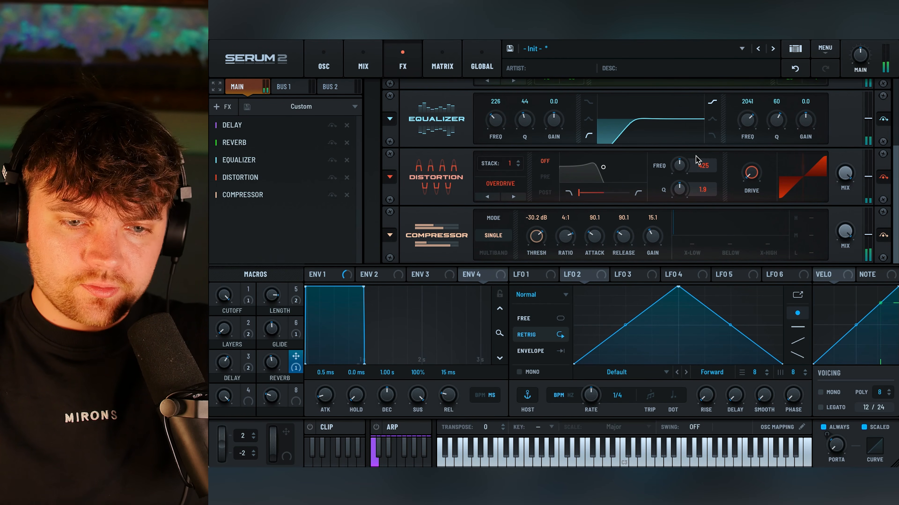
# Step: Add a Hyper/Dimension effect to the chain and place it between the reverb and the equalizer
pyautogui.click(221, 107)
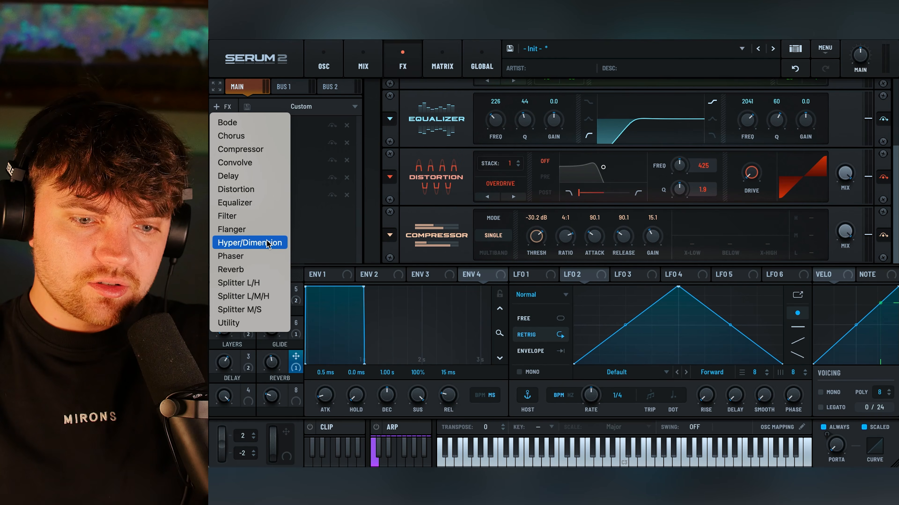
pyautogui.click(266, 243)
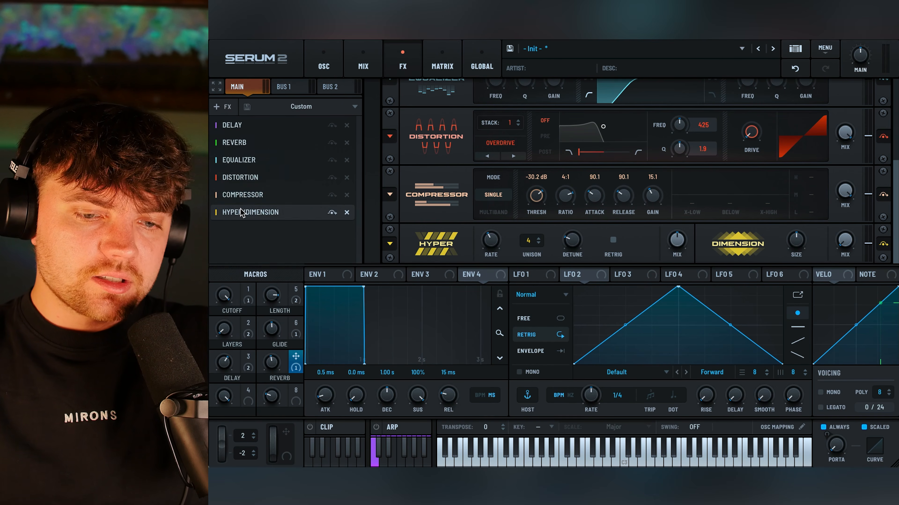
pyautogui.moveTo(240, 212); pyautogui.dragTo(241, 156)
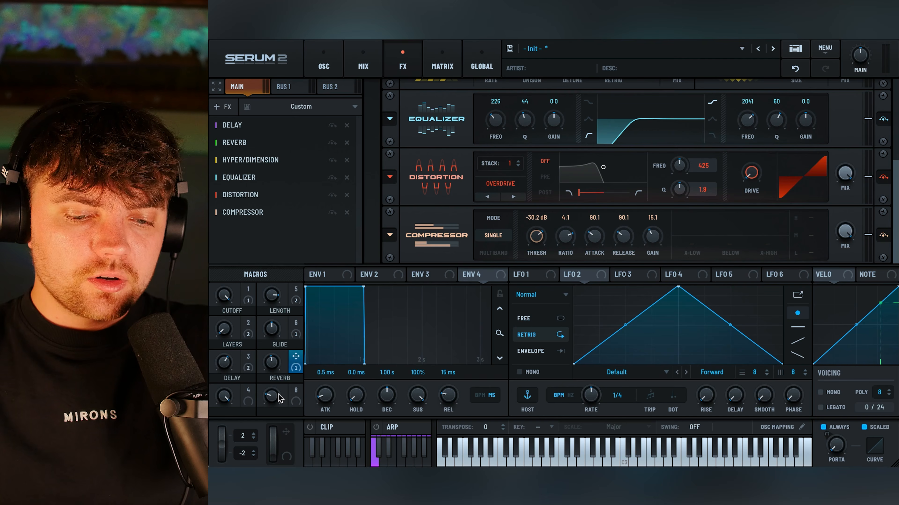
# Step: Assign Macro 4 to the Dimension's mix and turn the Hyper mix down to zero
pyautogui.click(249, 397)
pyautogui.moveTo(896, 173); pyautogui.dragTo(896, 83)
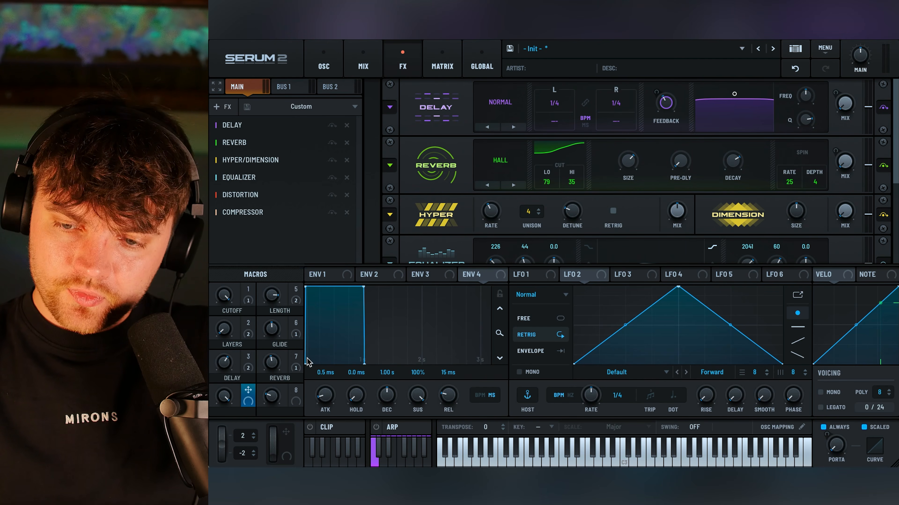
pyautogui.moveTo(248, 390); pyautogui.dragTo(846, 210)
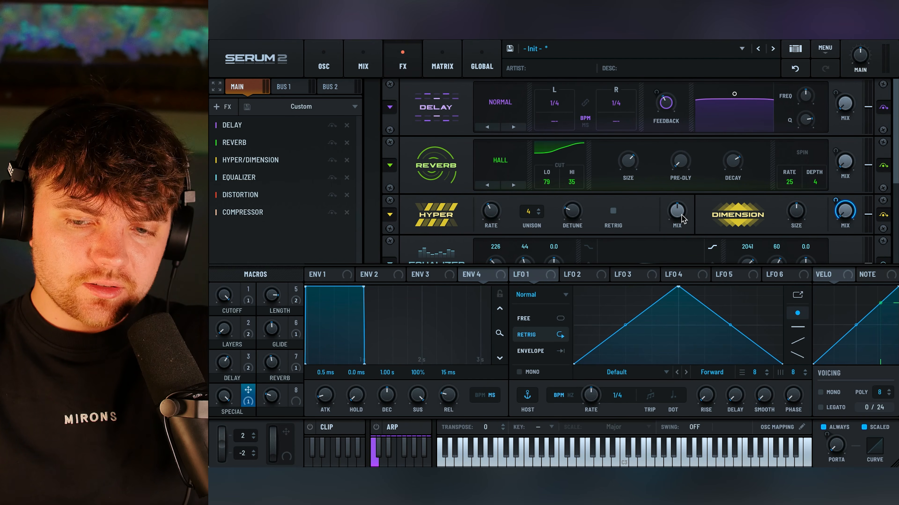
pyautogui.moveTo(680, 214); pyautogui.dragTo(676, 287)
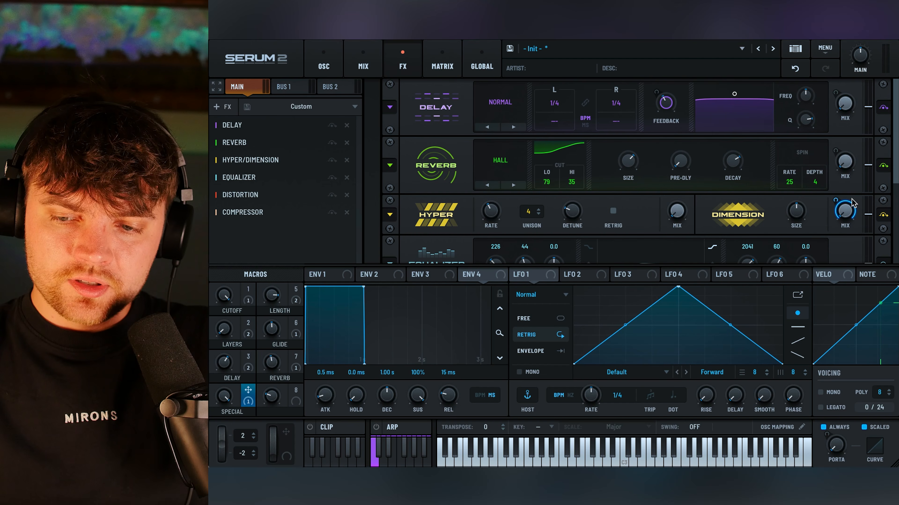
# Step: Reduce Macro 4's depth on the Dimension mix, name it DIMENSION, and also assign it to the Dimension's size
pyautogui.moveTo(835, 201); pyautogui.dragTo(835, 224)
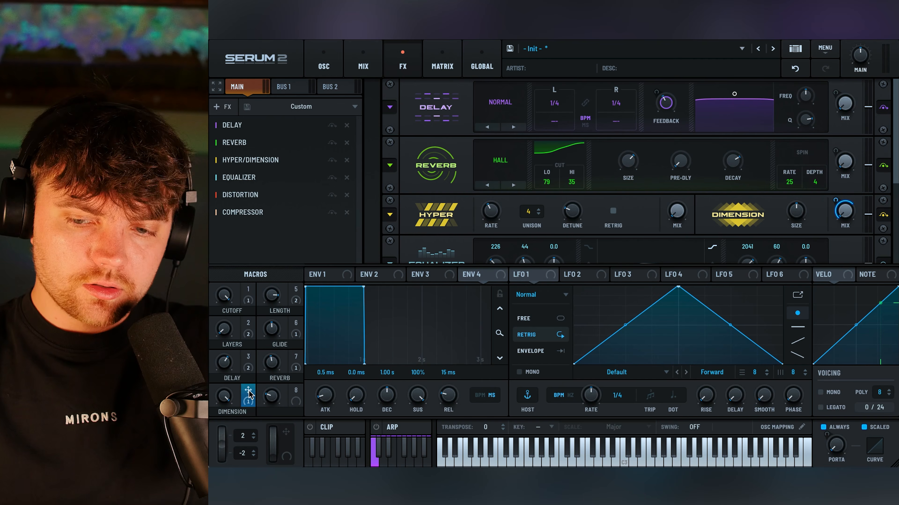
pyautogui.moveTo(248, 393); pyautogui.dragTo(800, 196)
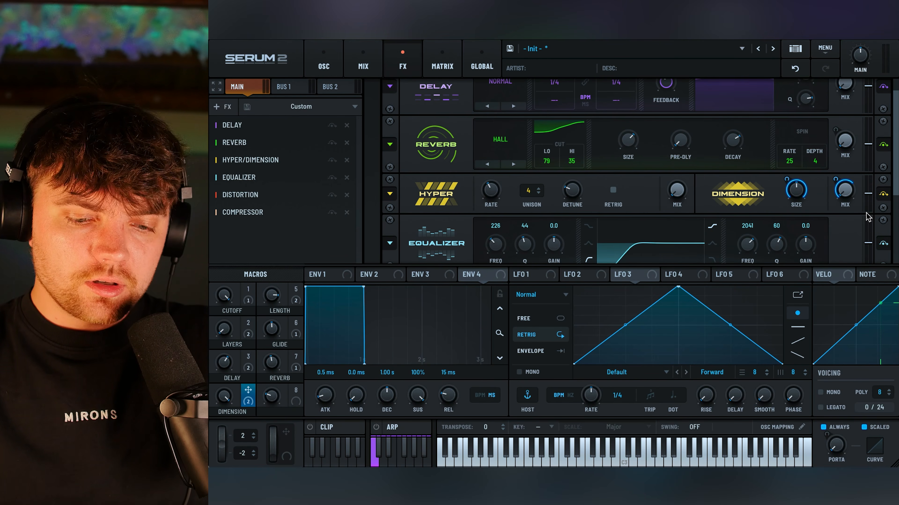
# Step: Sweep the DIMENSION macro up and back down to zero while listening to its effect
pyautogui.moveTo(225, 399); pyautogui.dragTo(226, 452)
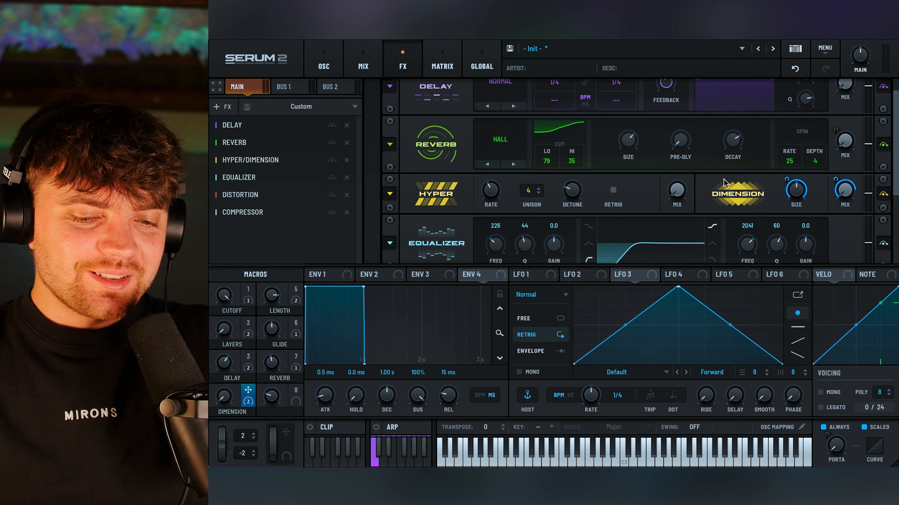
pyautogui.moveTo(224, 397); pyautogui.dragTo(217, 333)
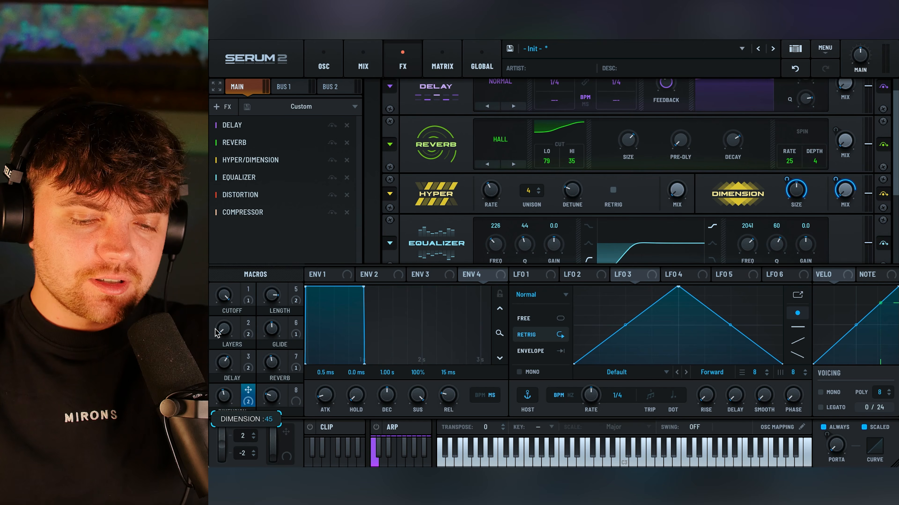
pyautogui.moveTo(226, 391); pyautogui.dragTo(220, 294)
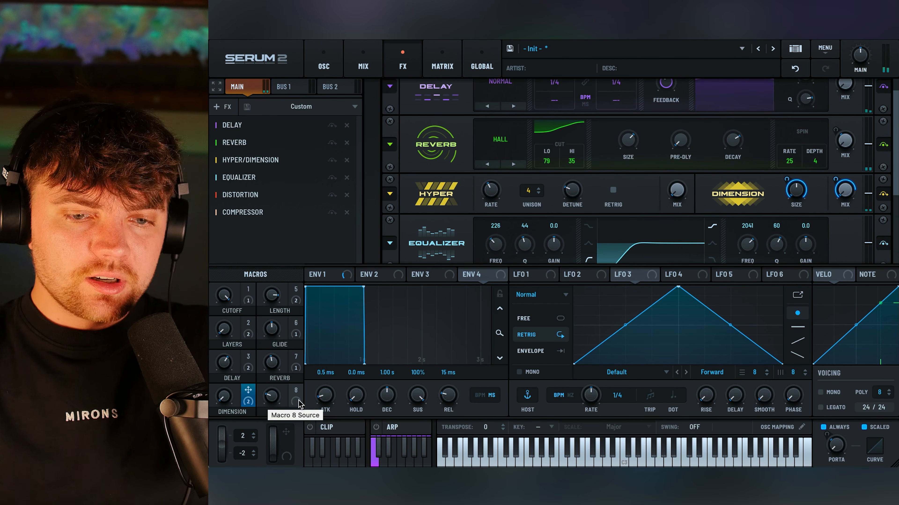
# Step: Return to the oscillator view and examine the settings of Envelope 2 and Envelope 1
pyautogui.click(322, 67)
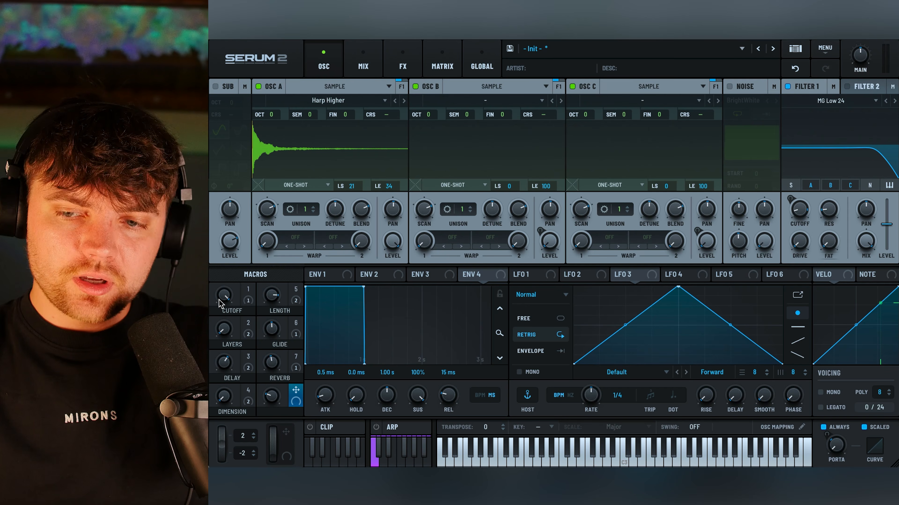
pyautogui.click(378, 275)
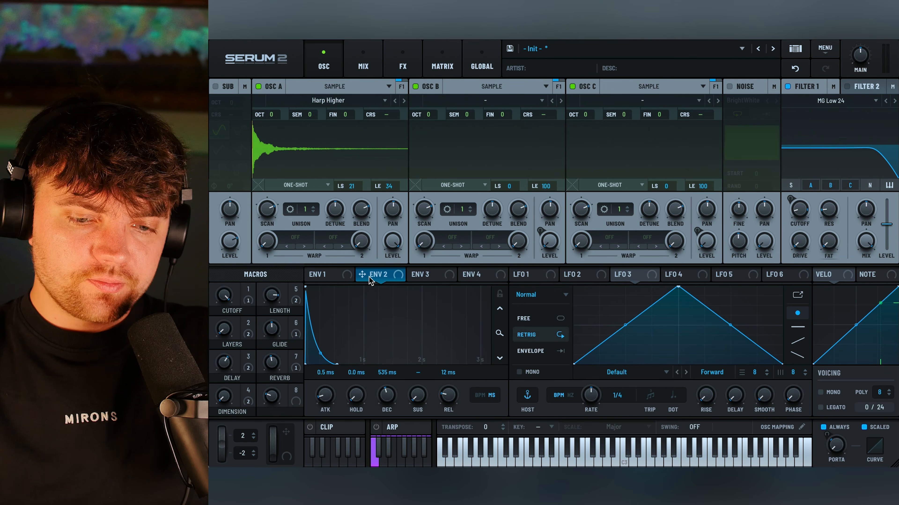
pyautogui.click(325, 275)
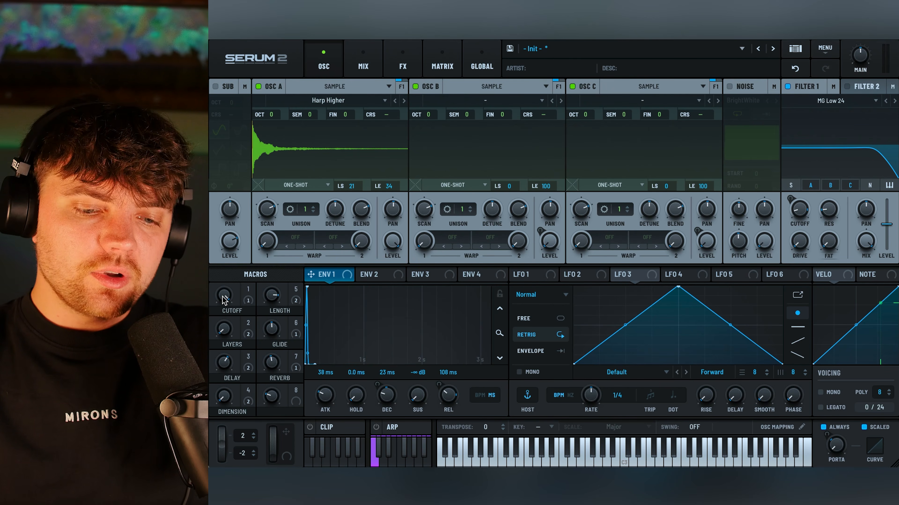
# Step: Lower the CUTOFF macro and assign Envelope 2 to Filter 1's cutoff with a modulation depth of about 24%
pyautogui.moveTo(223, 300); pyautogui.dragTo(219, 383)
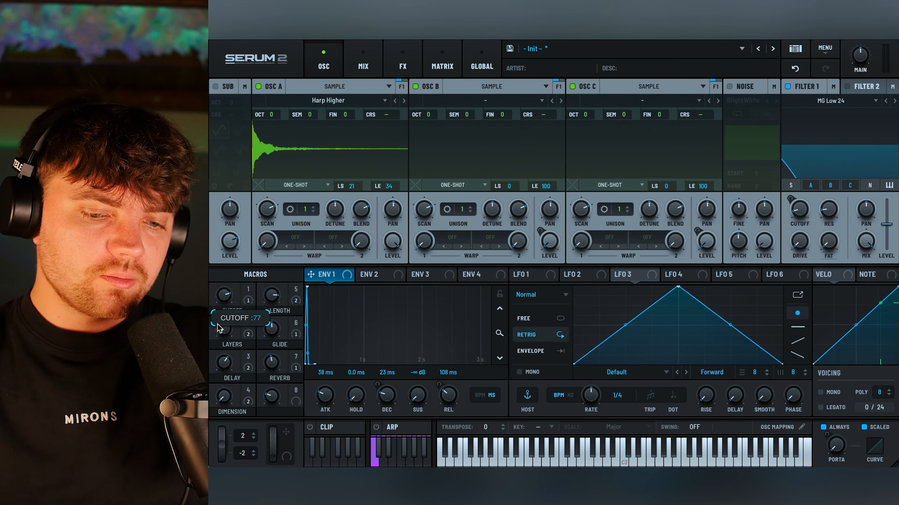
pyautogui.moveTo(218, 325); pyautogui.dragTo(220, 381)
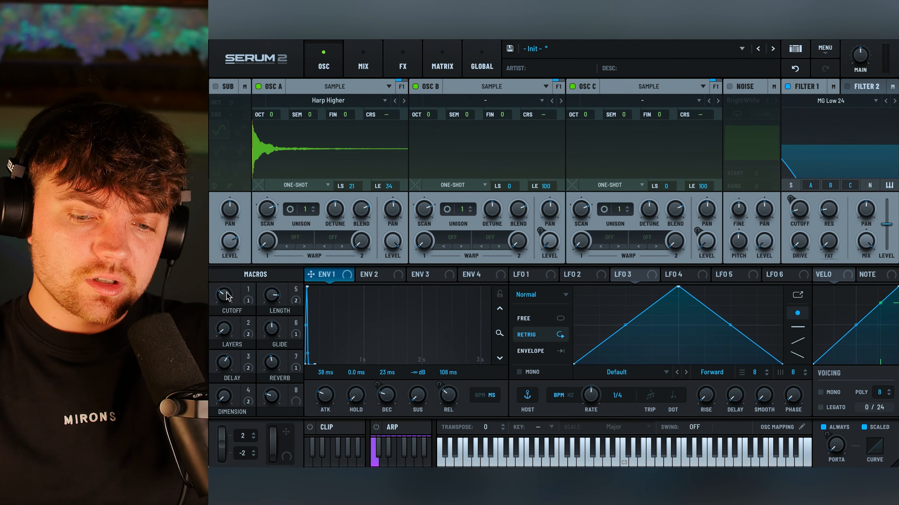
pyautogui.click(369, 275)
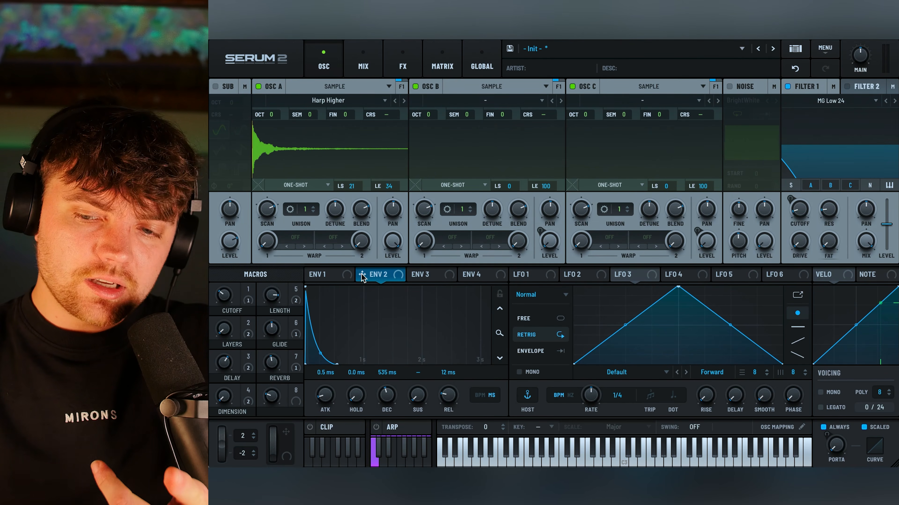
pyautogui.moveTo(362, 275); pyautogui.dragTo(800, 213)
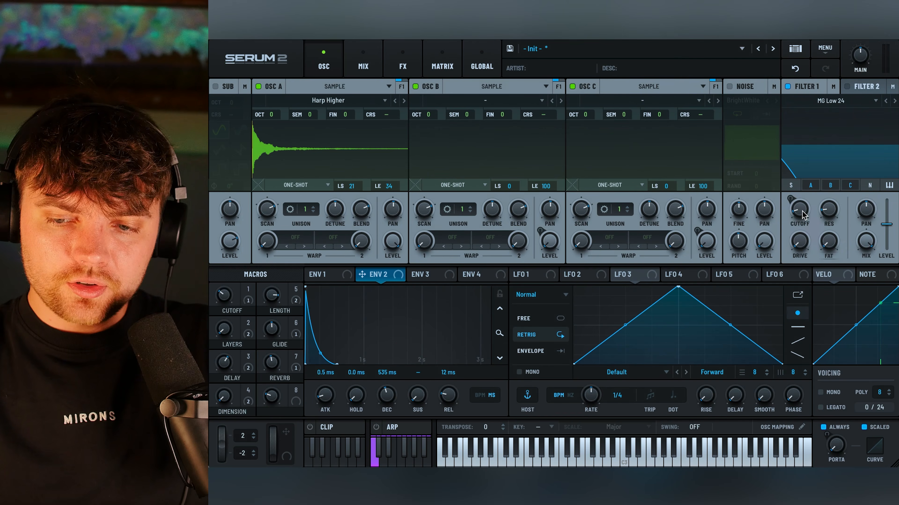
pyautogui.moveTo(792, 200)
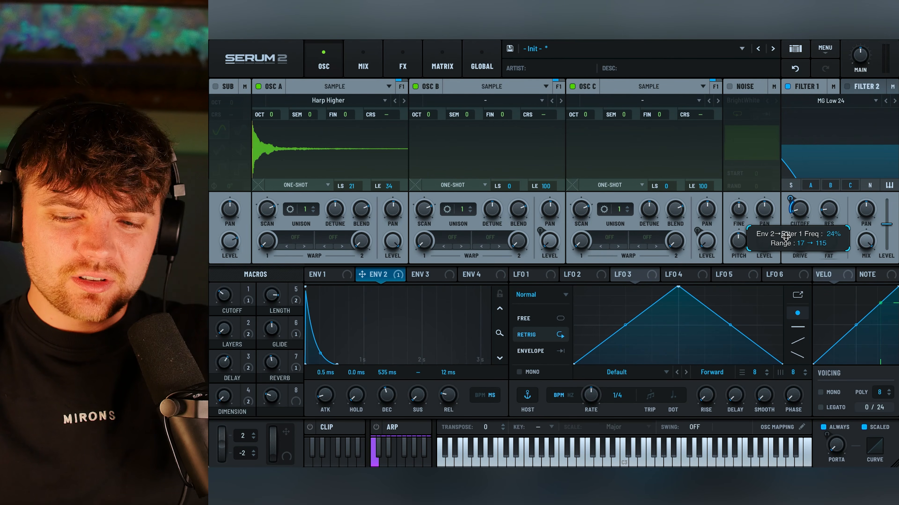
pyautogui.moveTo(808, 214)
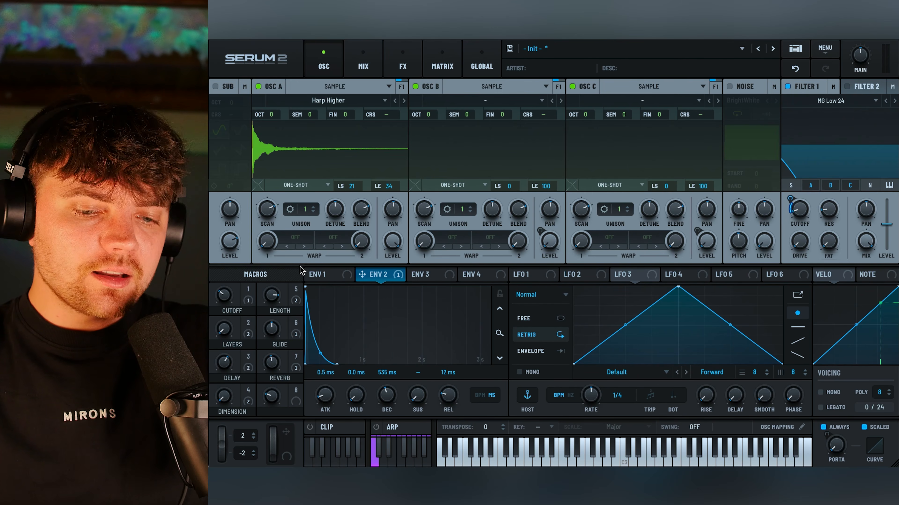
# Step: Assign the LENGTH macro to both the decay and the release of Envelope 2
pyautogui.moveTo(296, 298); pyautogui.dragTo(296, 298)
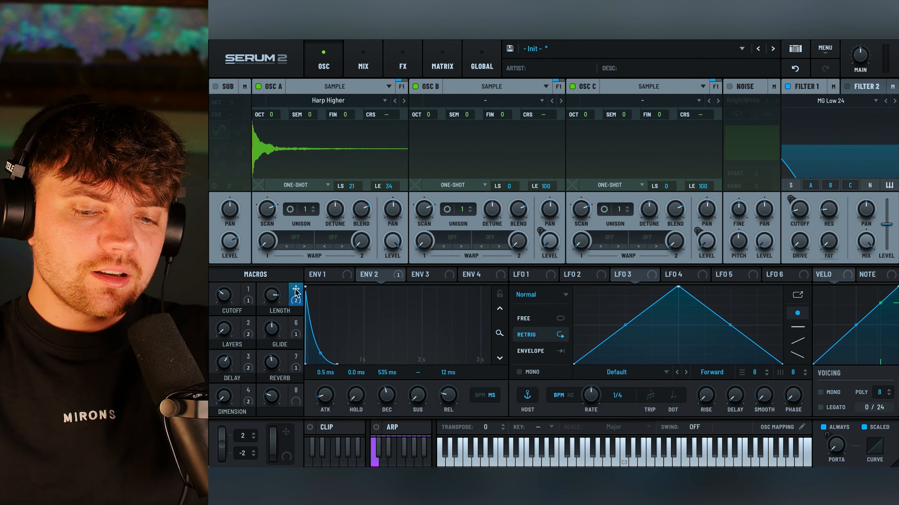
pyautogui.moveTo(374, 277); pyautogui.dragTo(304, 289)
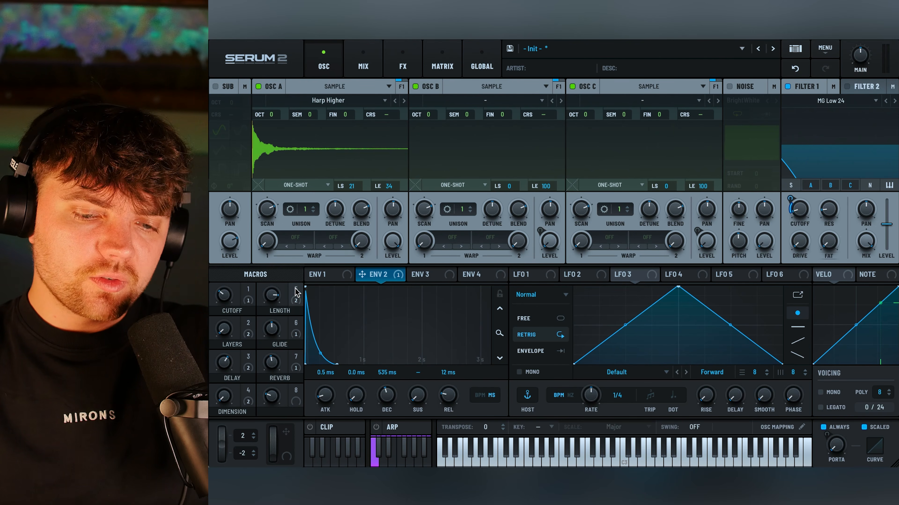
pyautogui.moveTo(295, 293); pyautogui.dragTo(296, 292)
pyautogui.click(318, 274)
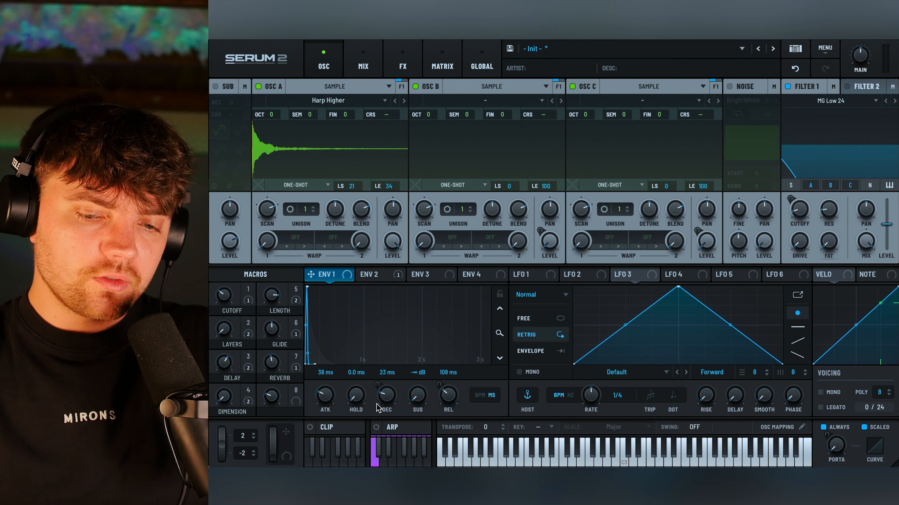
pyautogui.click(389, 275)
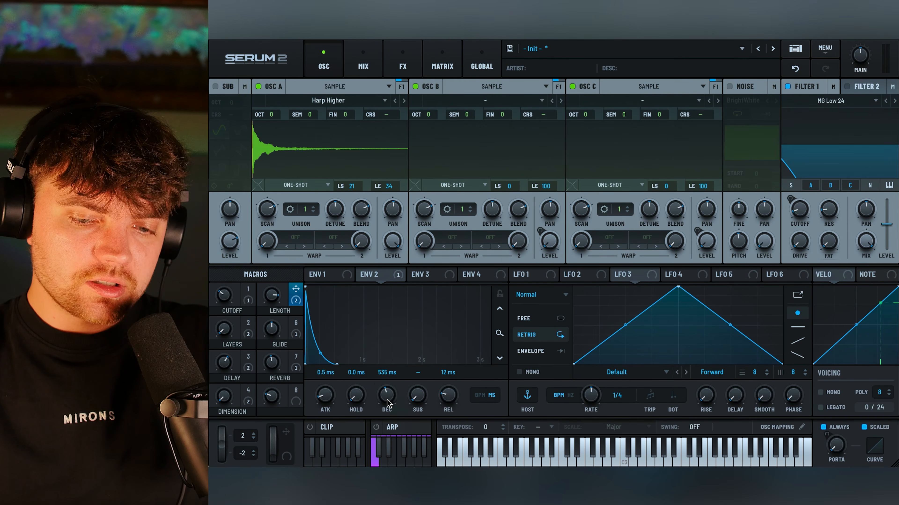
pyautogui.moveTo(295, 288); pyautogui.dragTo(448, 398)
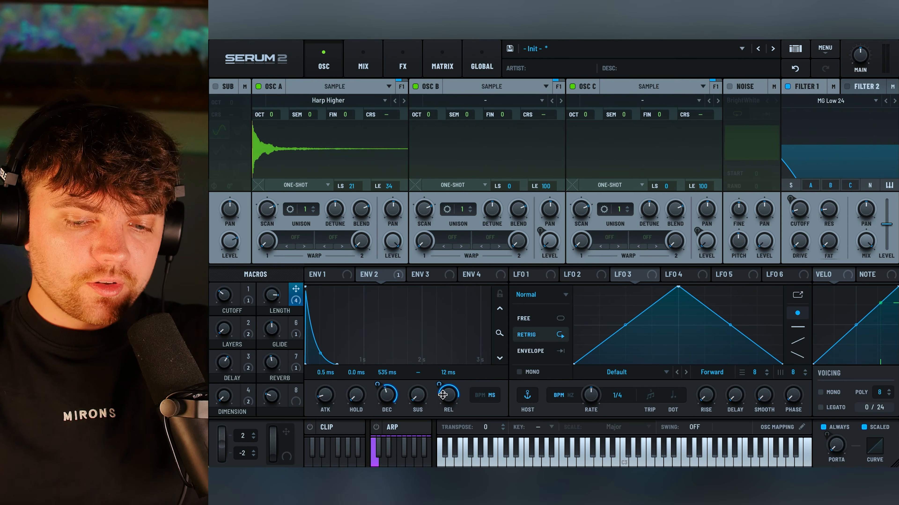
pyautogui.moveTo(386, 403)
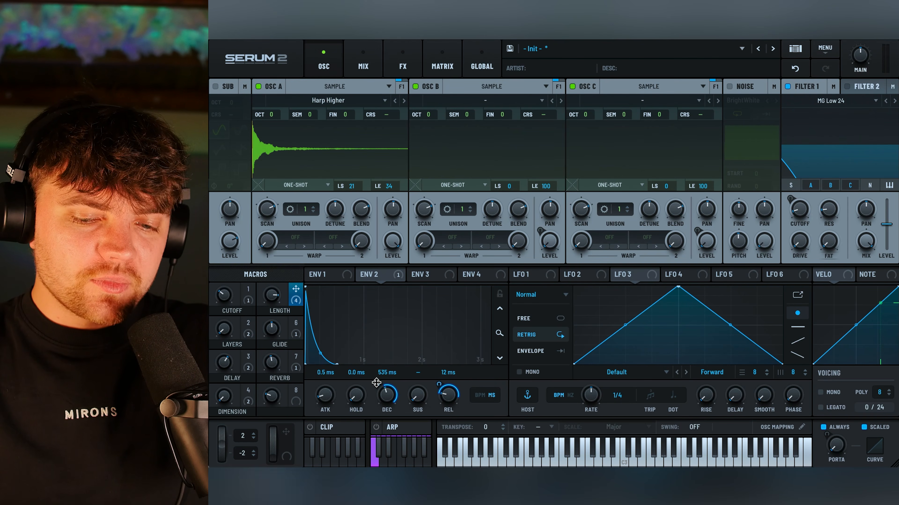
# Step: Set Envelope 2's decay to 181 ms and release to 55 ms, and turn the LENGTH macro up
pyautogui.moveTo(385, 403); pyautogui.dragTo(386, 418)
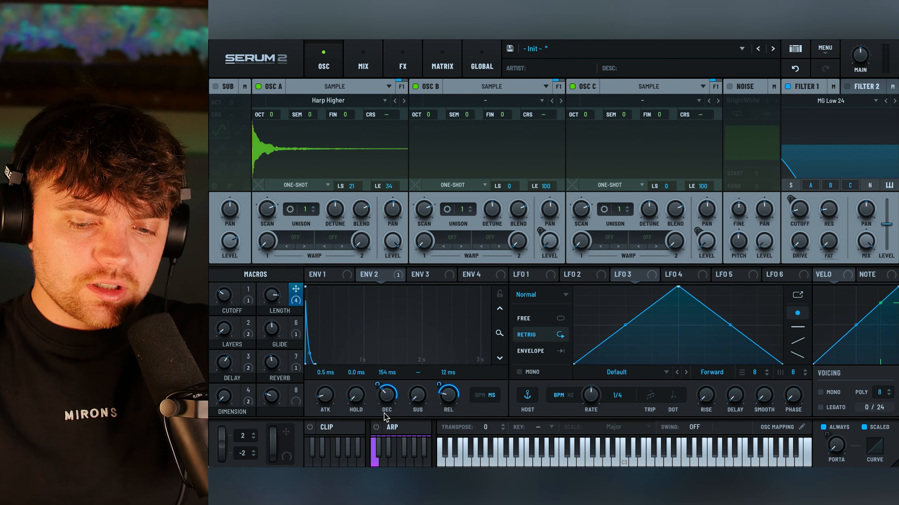
pyautogui.click(341, 274)
pyautogui.click(373, 275)
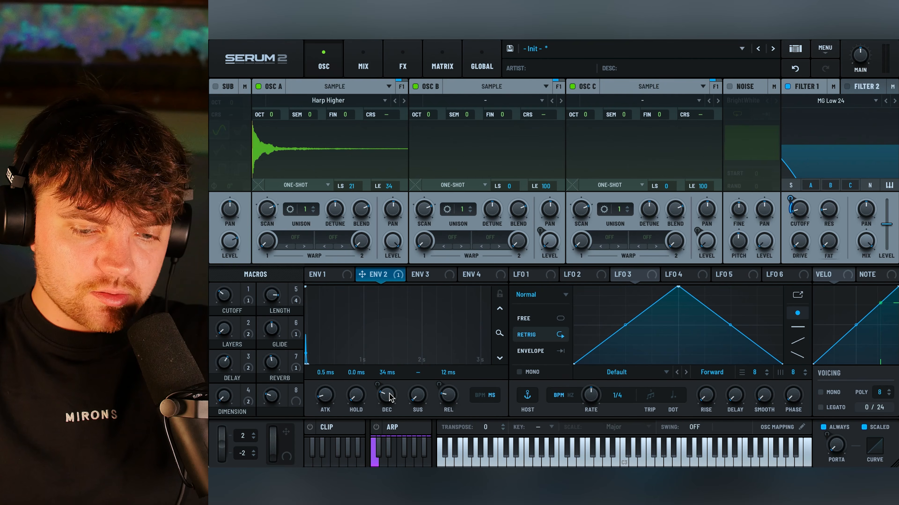
pyautogui.moveTo(389, 395); pyautogui.dragTo(389, 394)
pyautogui.moveTo(269, 294); pyautogui.dragTo(264, 282)
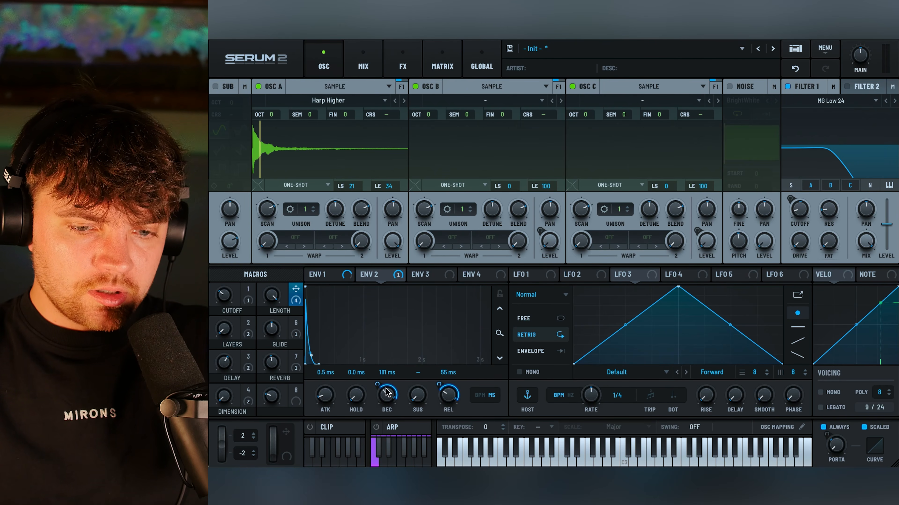
# Step: Make Macro 8 the auxiliary source for Envelope 2's modulation of the Filter 1 frequency and name the macro PLUCKYNESS
pyautogui.click(318, 274)
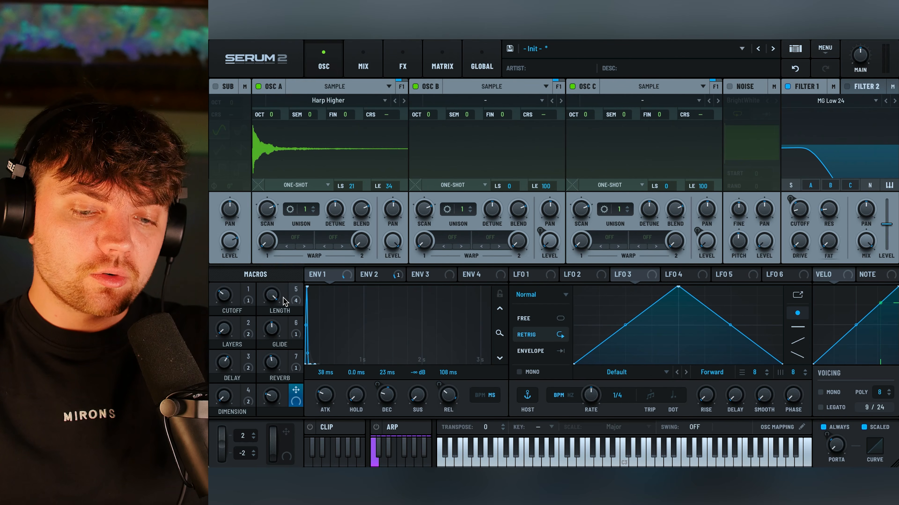
pyautogui.click(298, 290)
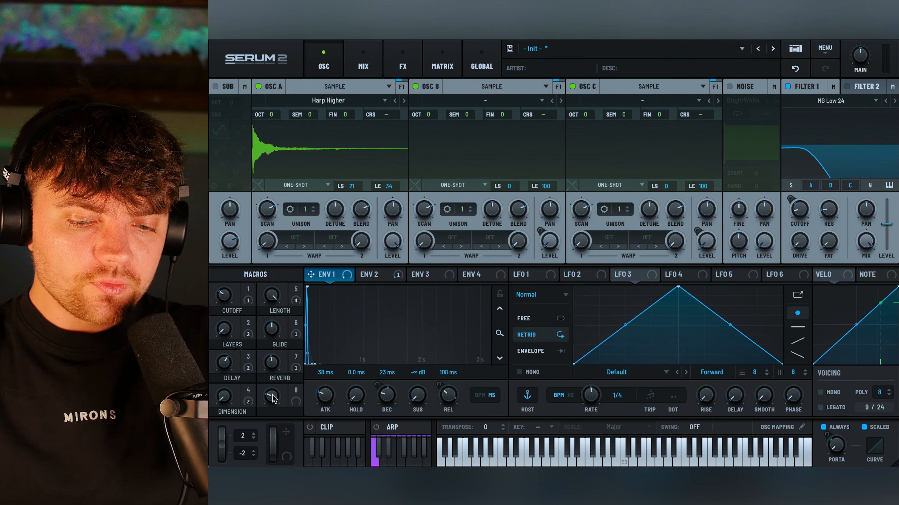
pyautogui.moveTo(272, 400); pyautogui.dragTo(273, 399)
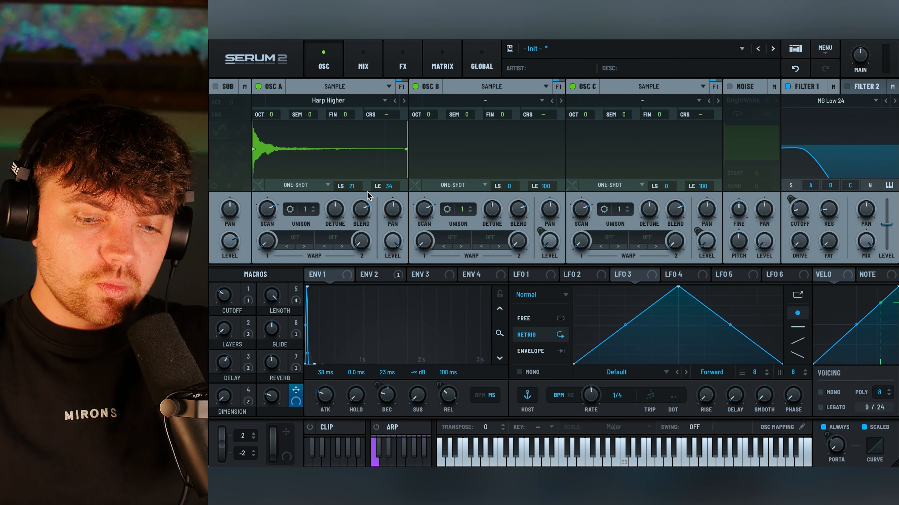
pyautogui.click(372, 276)
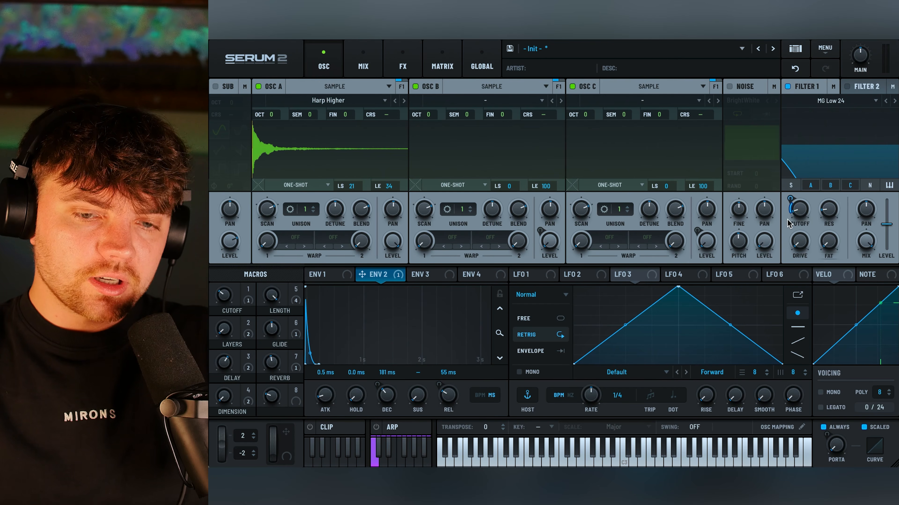
pyautogui.click(429, 67)
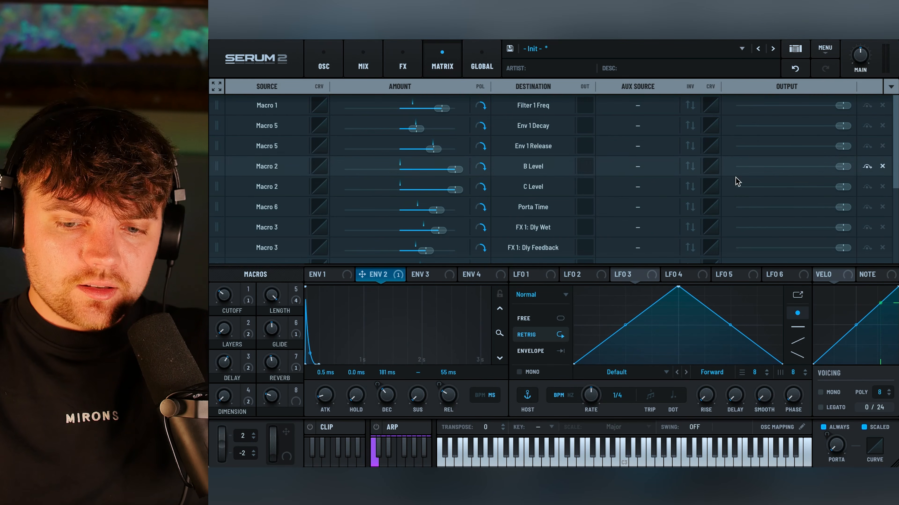
pyautogui.scroll(-1, 699, 181)
pyautogui.scroll(-3, 696, 183)
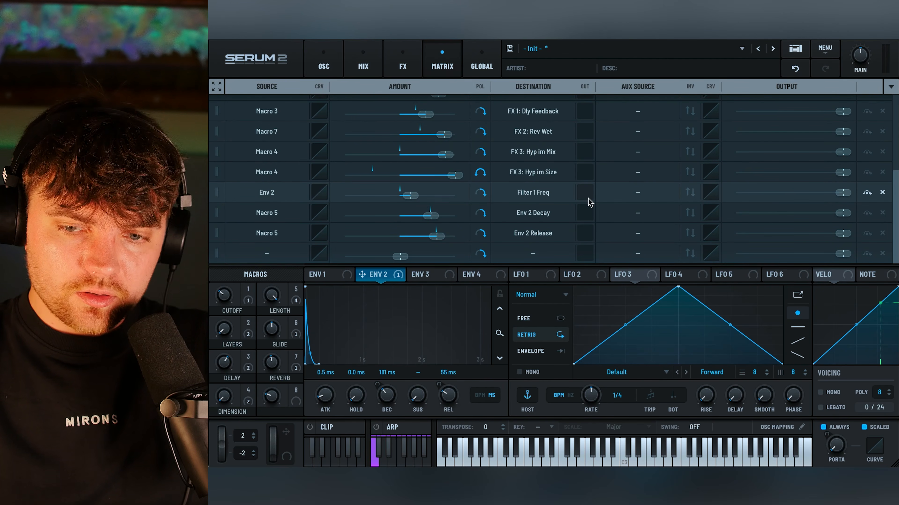
pyautogui.click(612, 194)
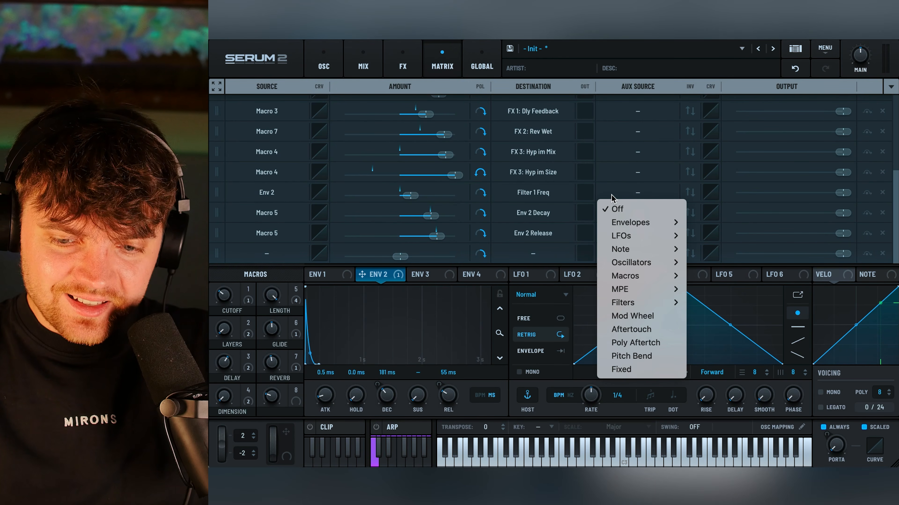
pyautogui.moveTo(625, 286)
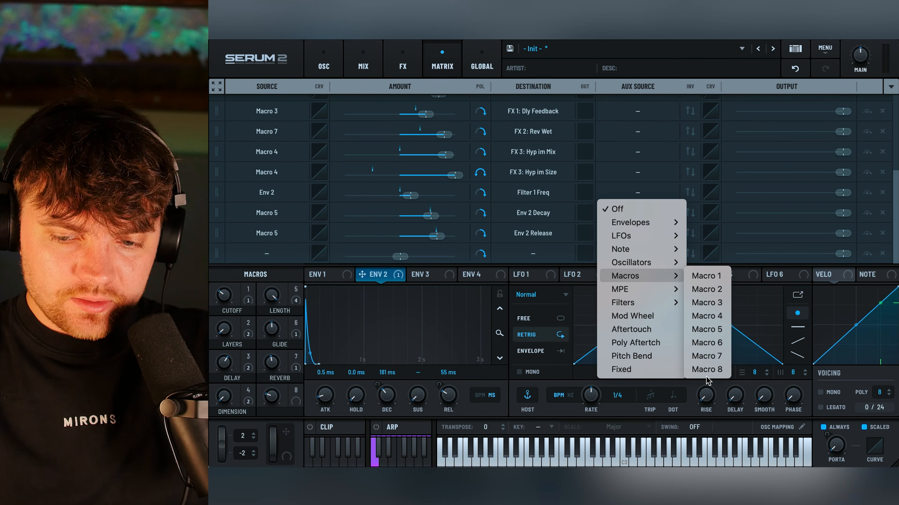
pyautogui.click(705, 369)
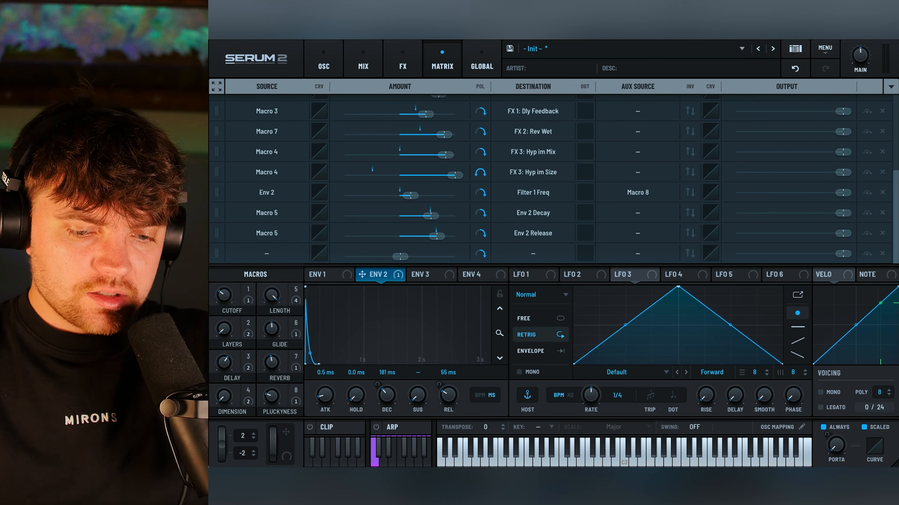
# Step: Raise Envelope 2's modulation amount on the Filter 1 frequency and sweep the PLUCKYNESS macro while playing notes, leaving it about halfway
pyautogui.moveTo(270, 404)
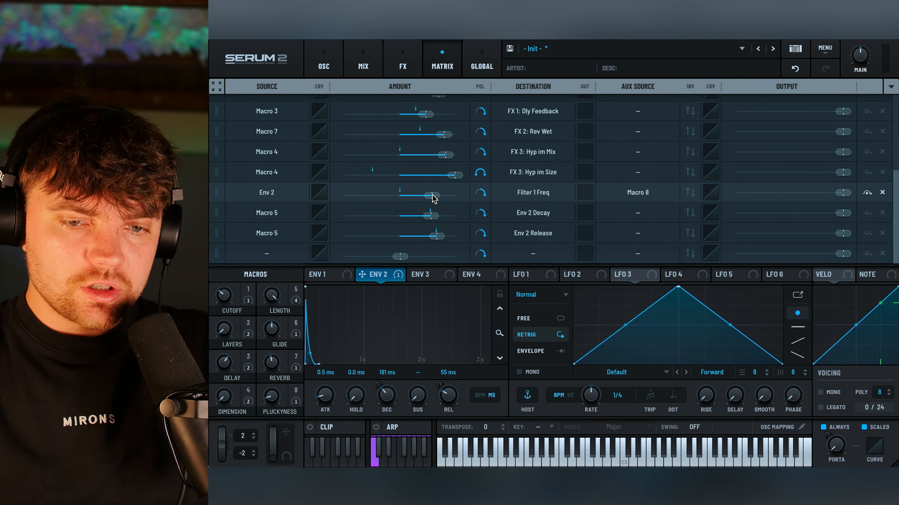
pyautogui.click(323, 64)
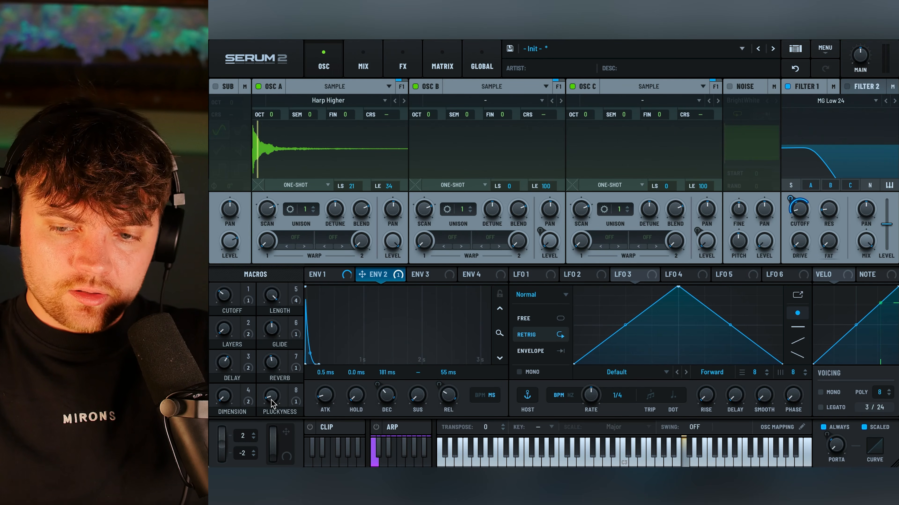
pyautogui.moveTo(272, 398); pyautogui.dragTo(268, 331)
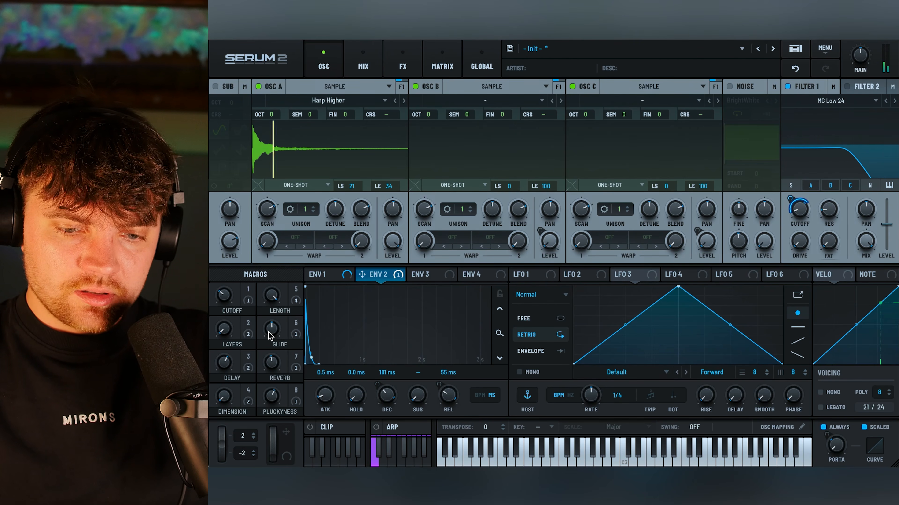
pyautogui.moveTo(276, 393)
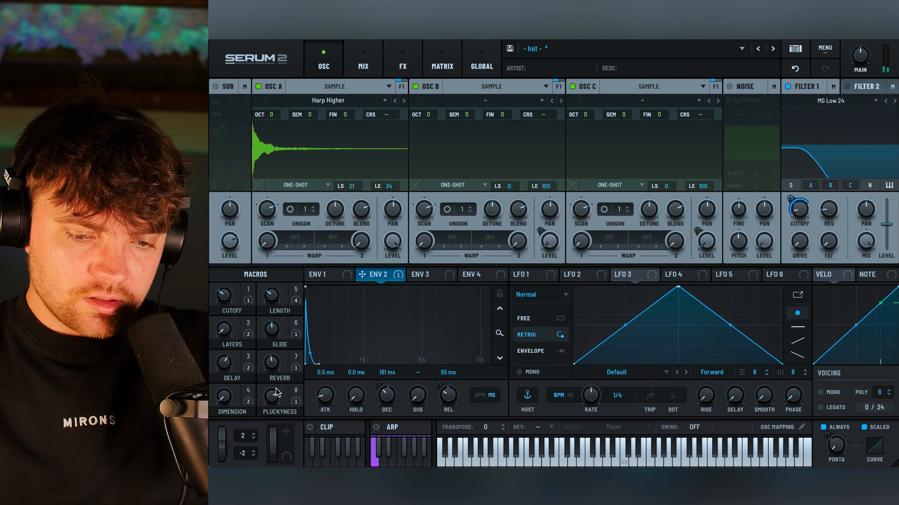
pyautogui.moveTo(275, 393); pyautogui.dragTo(271, 433)
pyautogui.moveTo(272, 398); pyautogui.dragTo(273, 375)
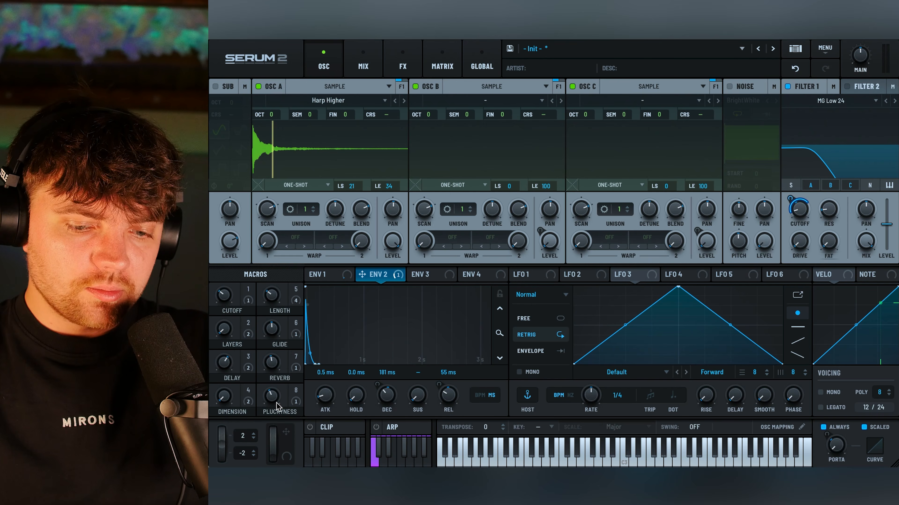
pyautogui.moveTo(229, 293)
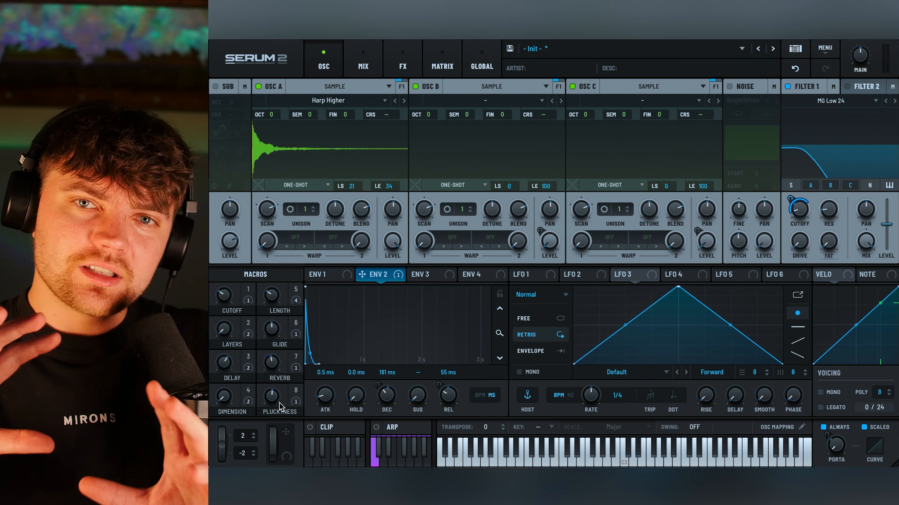
pyautogui.moveTo(281, 405)
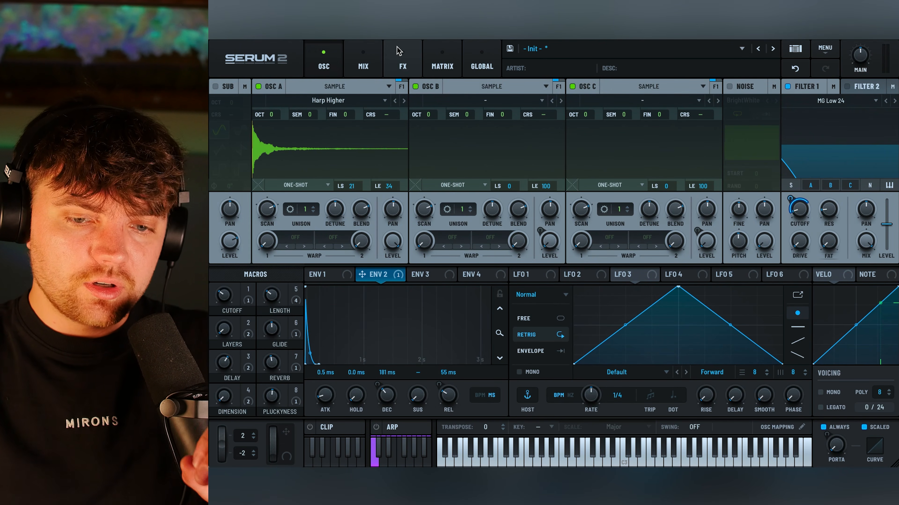
# Step: Review the effects rack, save the patch as PML Serum 02 Init System Organica 06 and make it the default preset
pyautogui.click(402, 67)
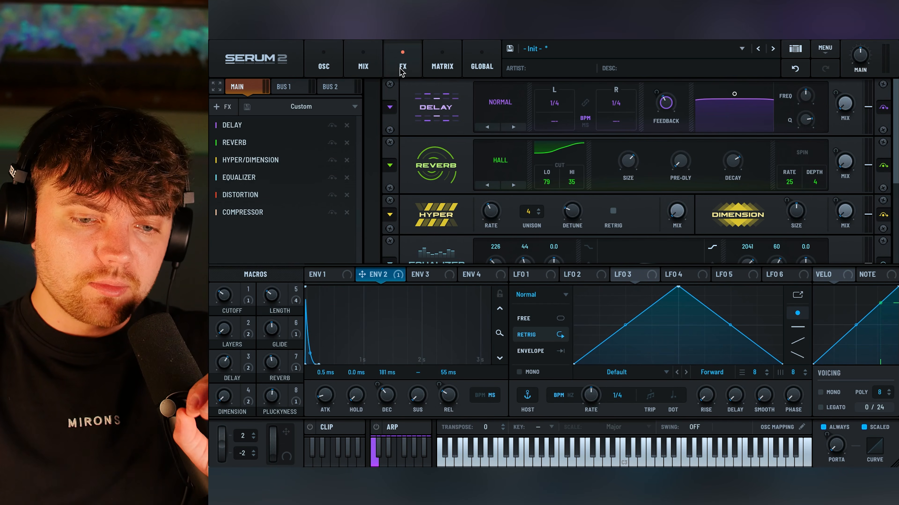
pyautogui.click(332, 68)
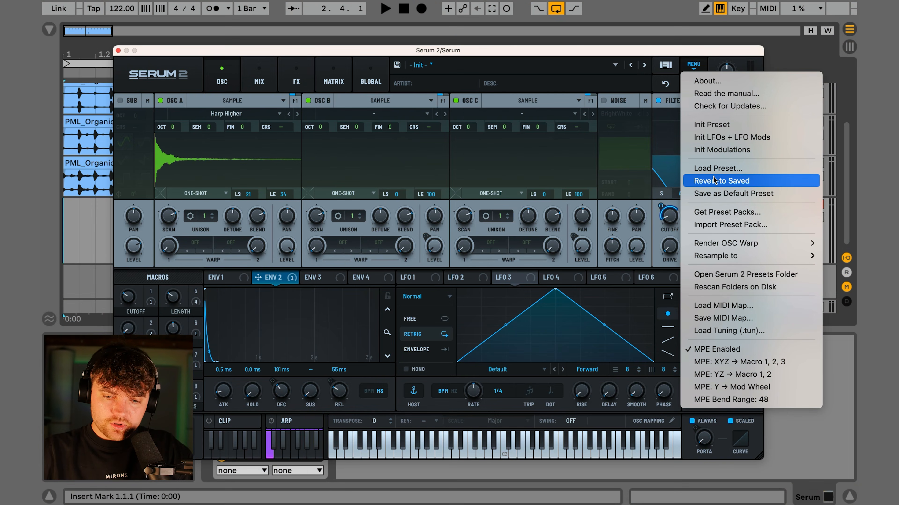
pyautogui.click(713, 181)
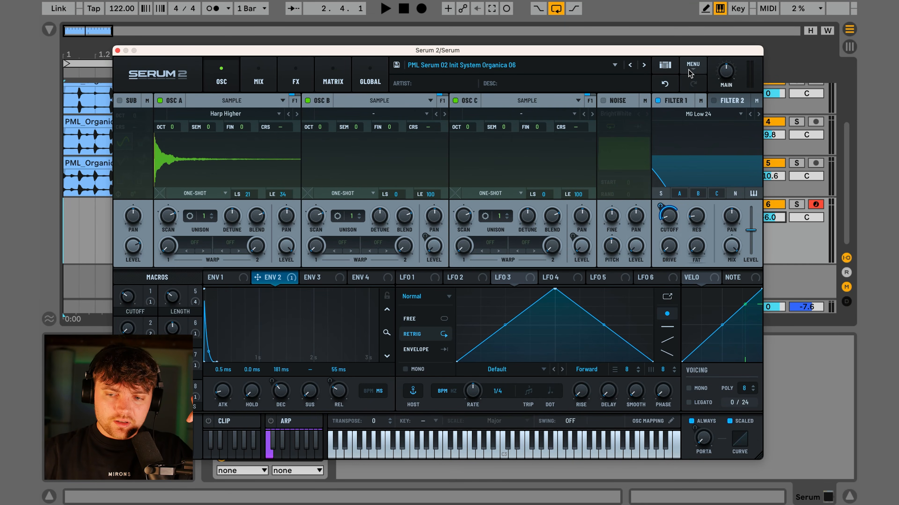
pyautogui.click(698, 69)
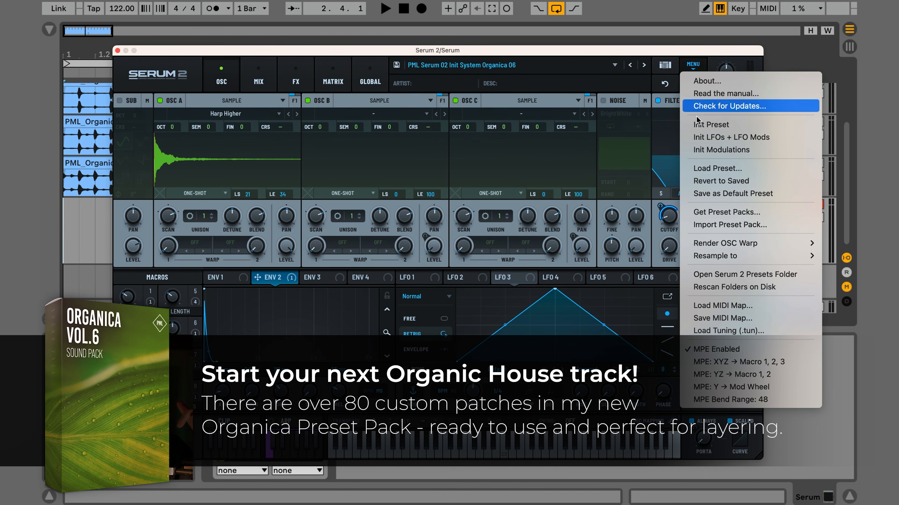
pyautogui.click(722, 194)
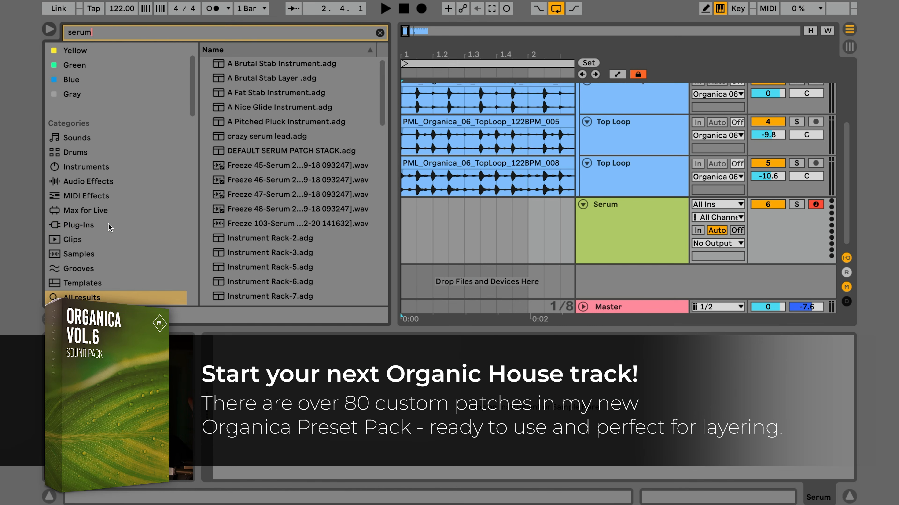
# Step: Load a fresh Serum 2 instance from Live's plug-in browser and check the effects rack of its default patch
pyautogui.click(107, 225)
pyautogui.doubleClick(270, 135)
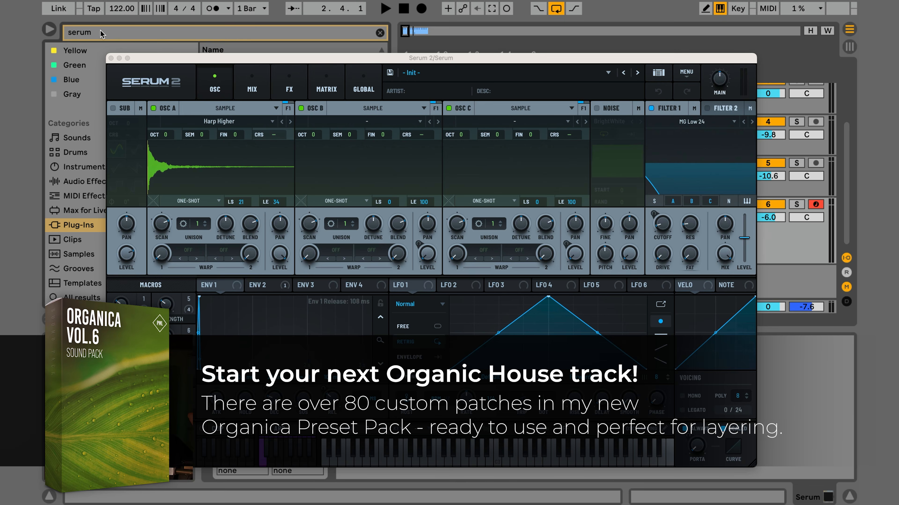
pyautogui.click(52, 31)
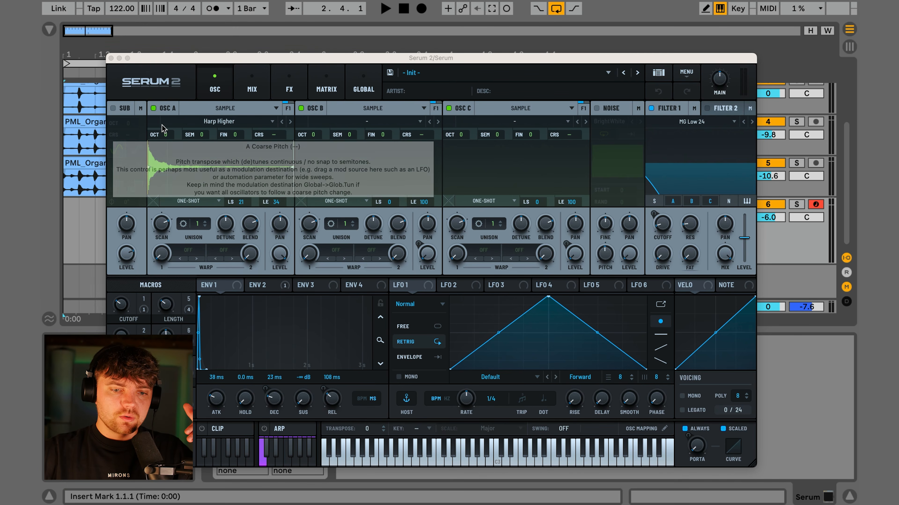
pyautogui.moveTo(160, 62); pyautogui.dragTo(154, 61)
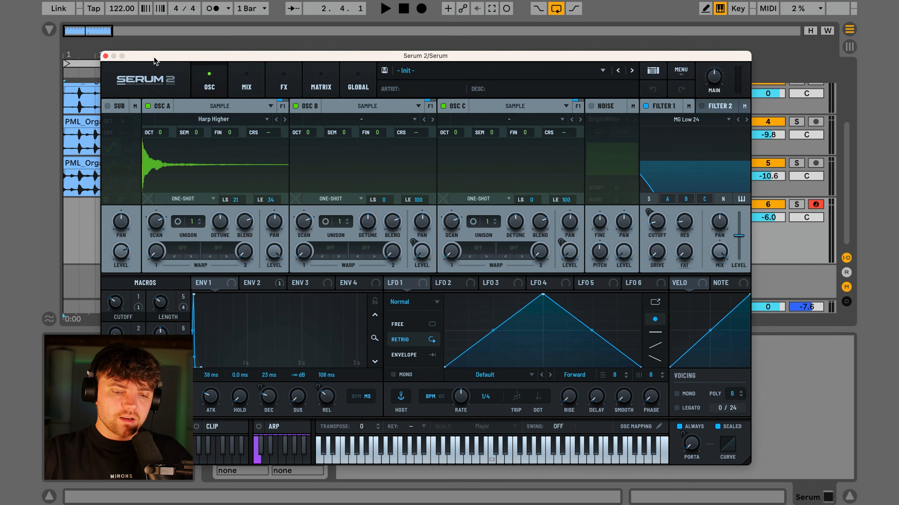
pyautogui.click(283, 87)
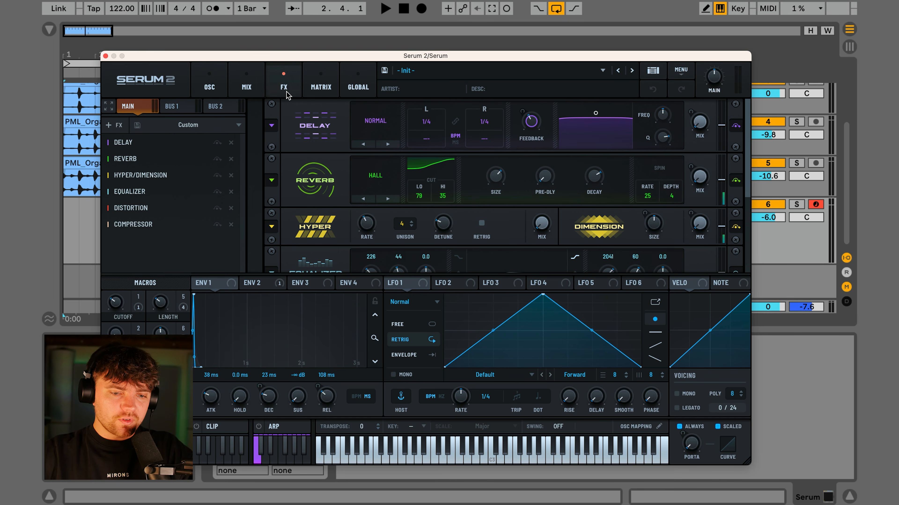
pyautogui.click(201, 99)
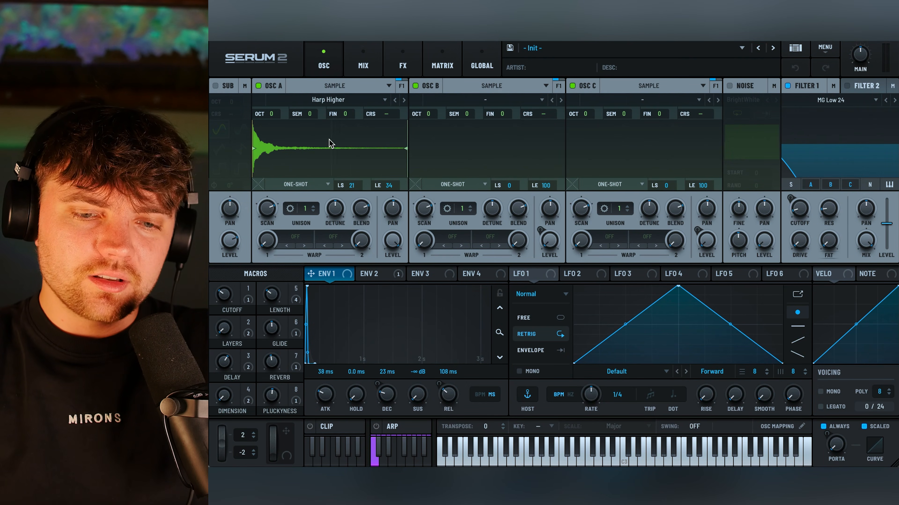
# Step: Look through the factory samples for oscillator A, keeping Harp Higher, and load the Bowed sample Celli Short G#2 into oscillator B
pyautogui.click(325, 102)
pyautogui.moveTo(297, 113)
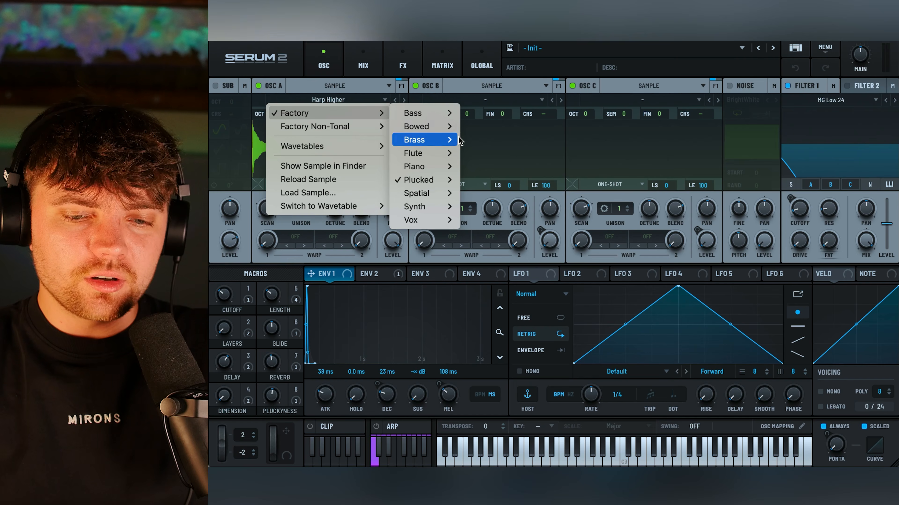
pyautogui.moveTo(439, 181)
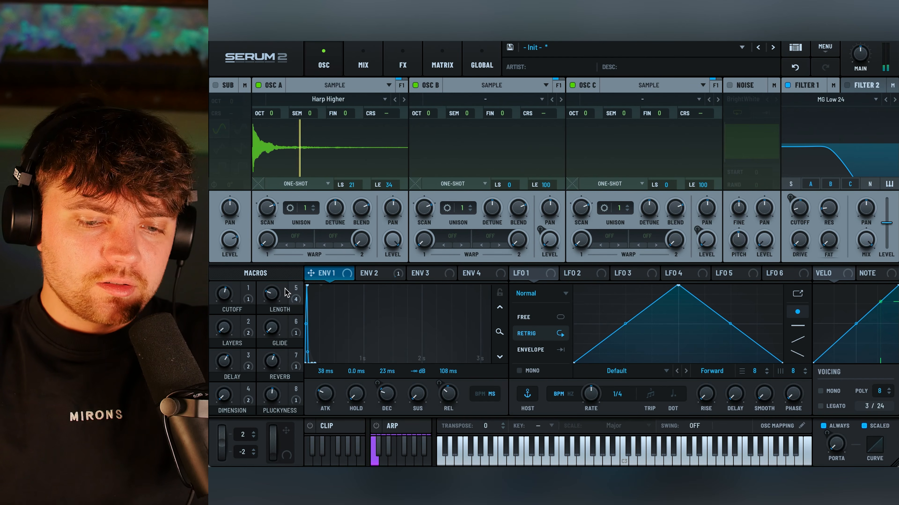
pyautogui.click(473, 100)
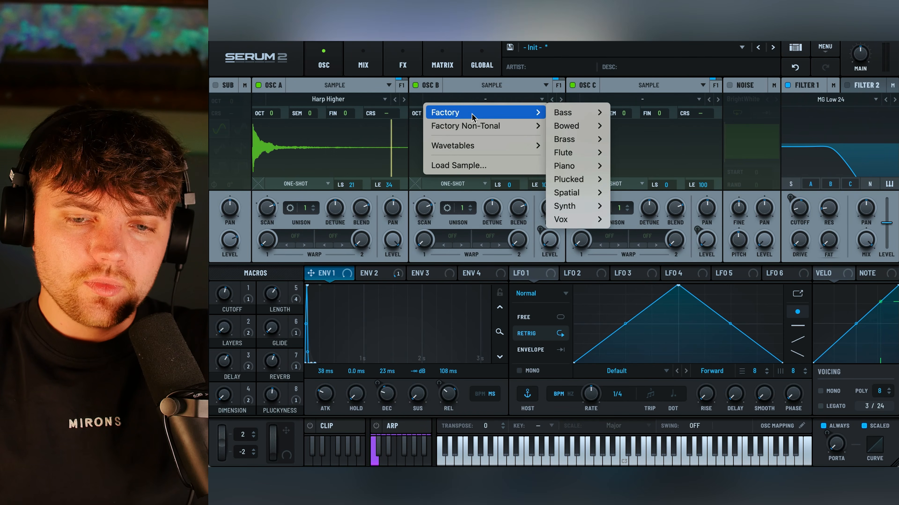
pyautogui.moveTo(470, 112)
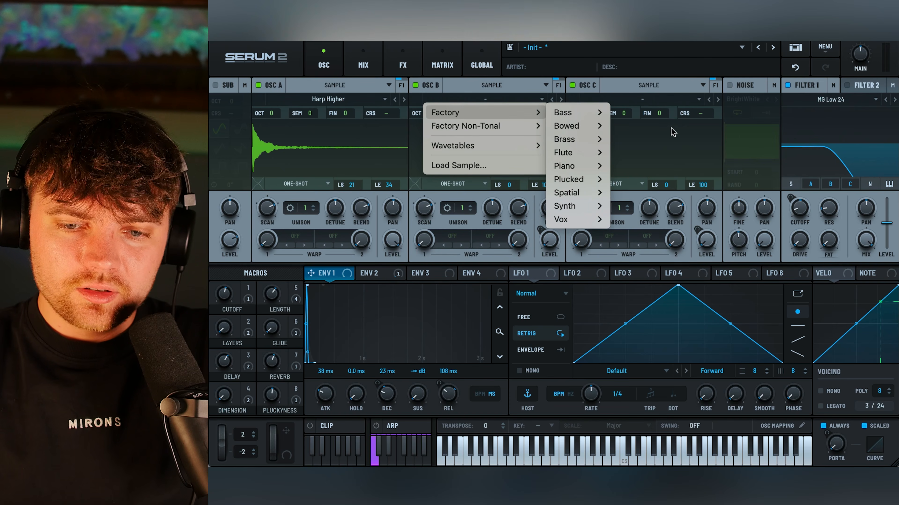
pyautogui.moveTo(566, 125)
pyautogui.click(642, 139)
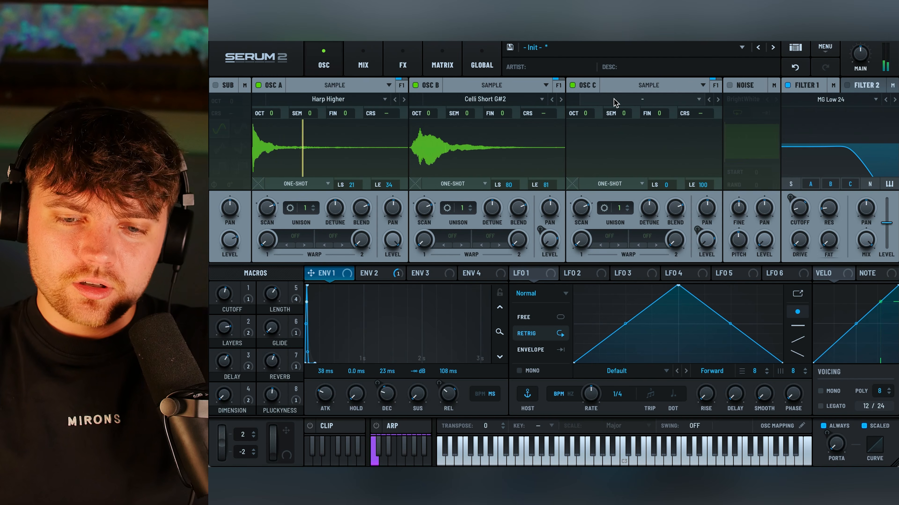
# Step: Load the factory Flute sample Aztec Pipe into oscillator C and set its octave to -1
pyautogui.click(589, 101)
pyautogui.moveTo(625, 118)
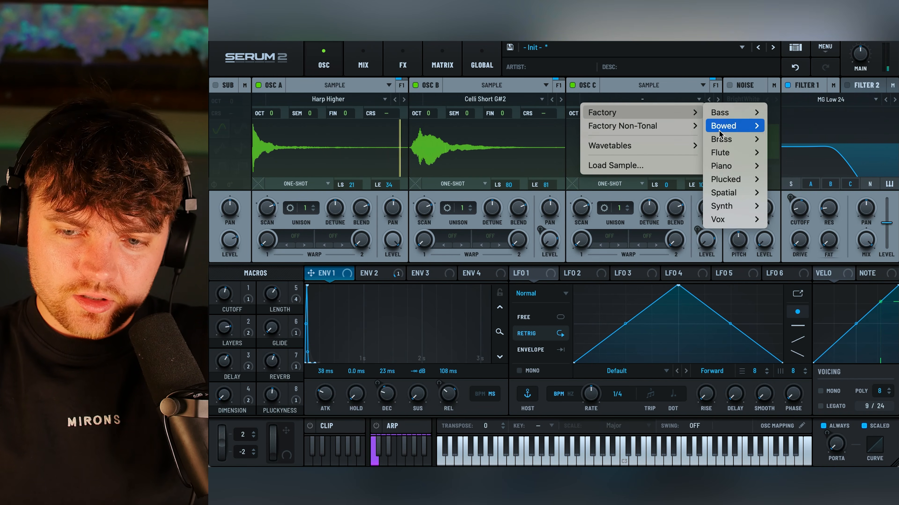
pyautogui.moveTo(728, 179)
pyautogui.moveTo(728, 153)
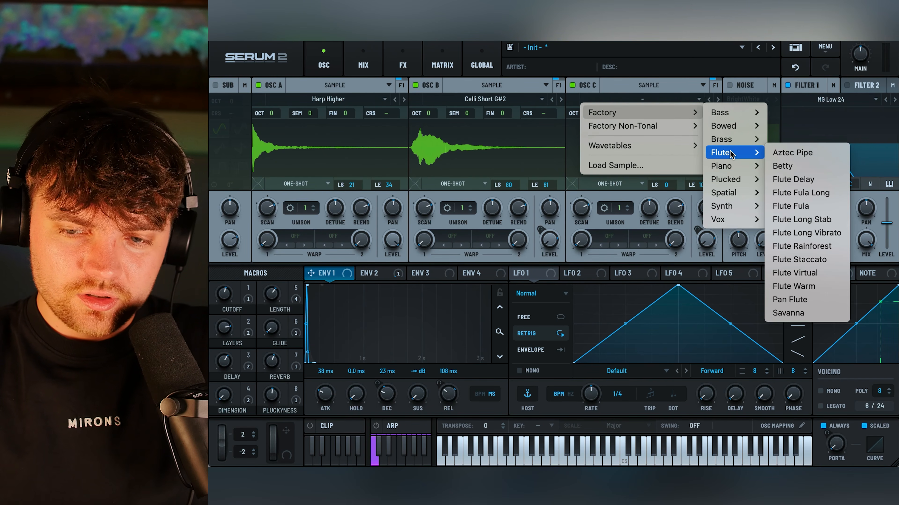
pyautogui.click(805, 152)
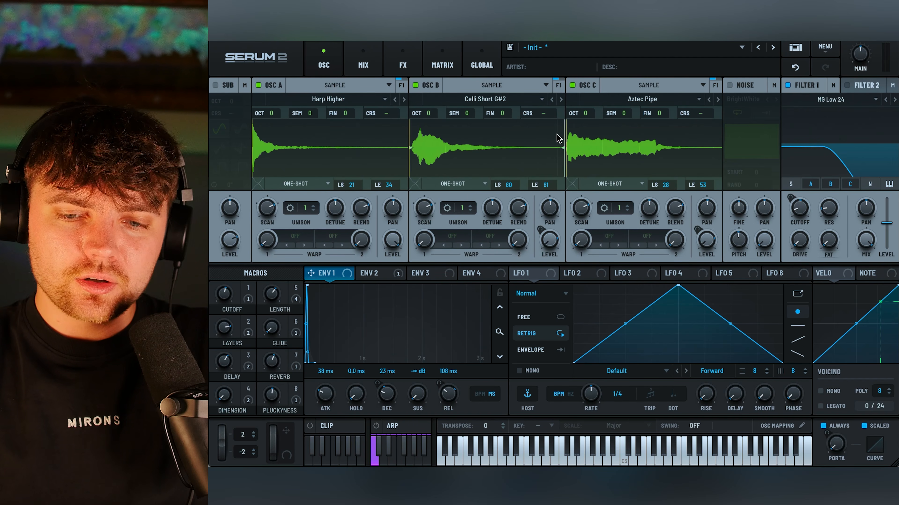
pyautogui.moveTo(589, 114); pyautogui.dragTo(589, 127)
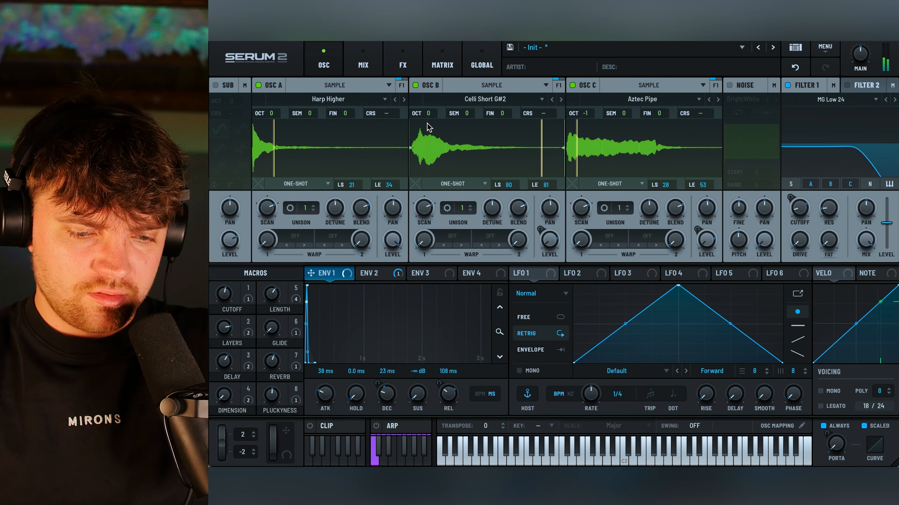
# Step: Raise the REVERB macro to 75 and turn the CUTOFF macro down while playing notes
pyautogui.moveTo(270, 361); pyautogui.dragTo(268, 337)
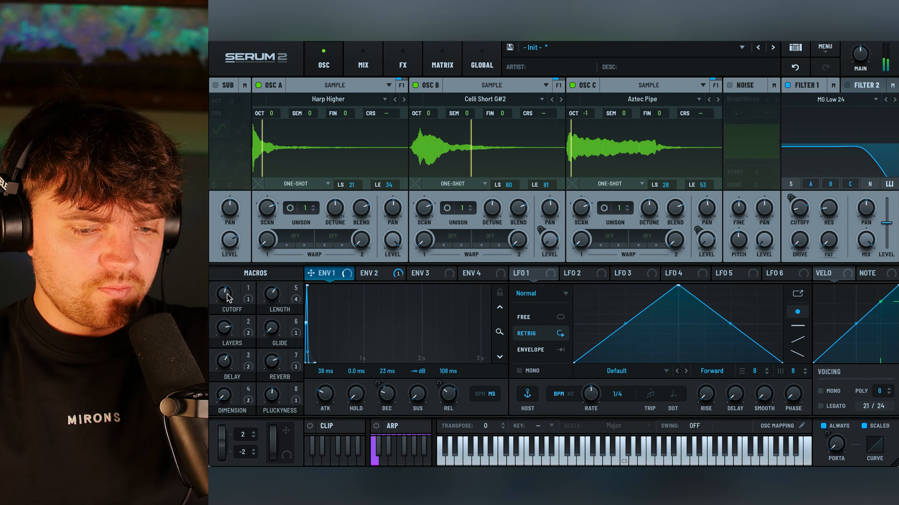
pyautogui.moveTo(227, 297); pyautogui.dragTo(228, 310)
pyautogui.moveTo(238, 341); pyautogui.dragTo(238, 346)
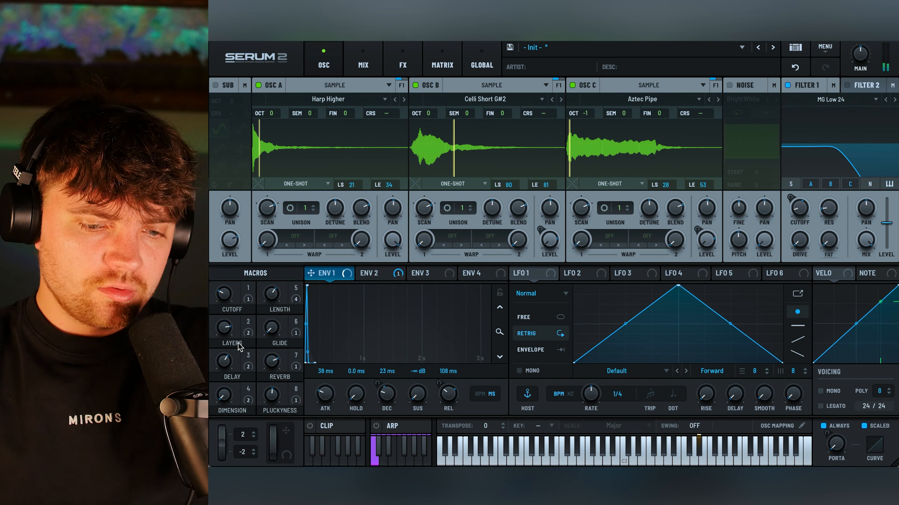
pyautogui.moveTo(223, 299); pyautogui.dragTo(224, 312)
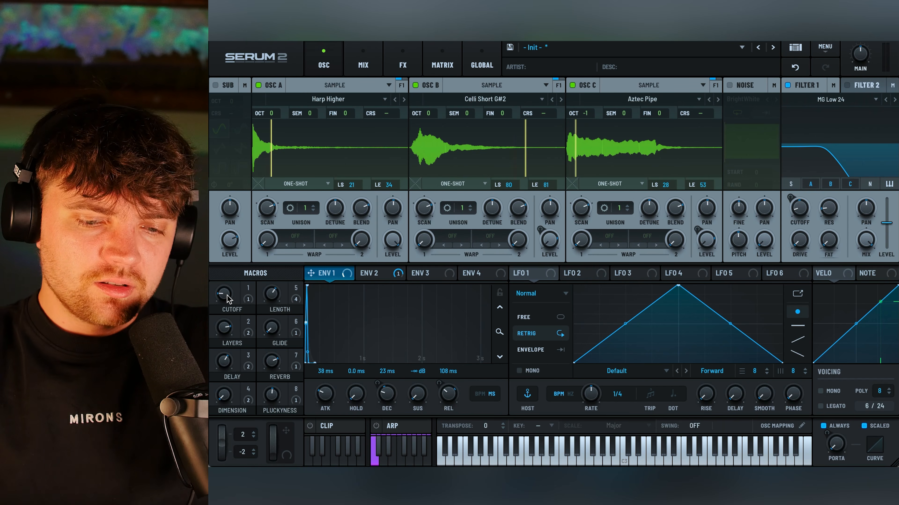
# Step: Turn the PLUCKYNESS macro fully up, LENGTH to just below halfway, CUTOFF up and LAYERS to 0 while playing notes
pyautogui.moveTo(272, 296); pyautogui.dragTo(269, 267)
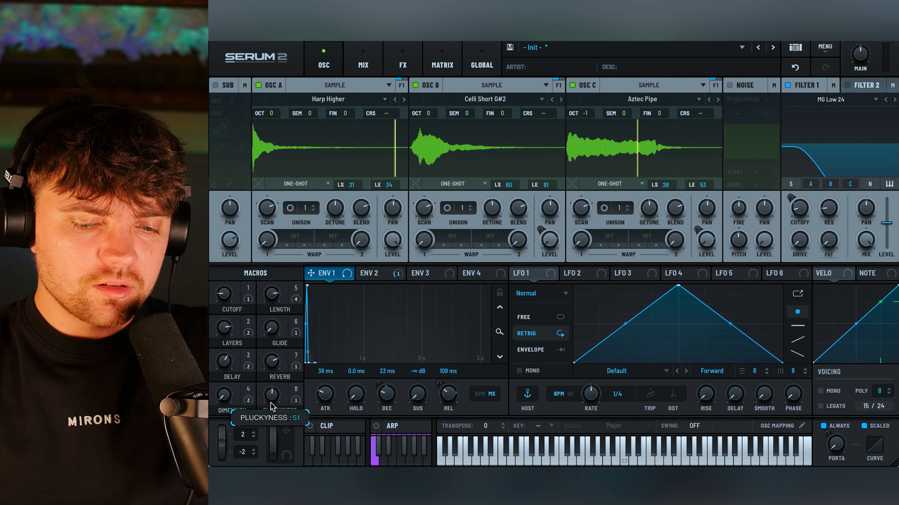
pyautogui.moveTo(270, 403); pyautogui.dragTo(267, 369)
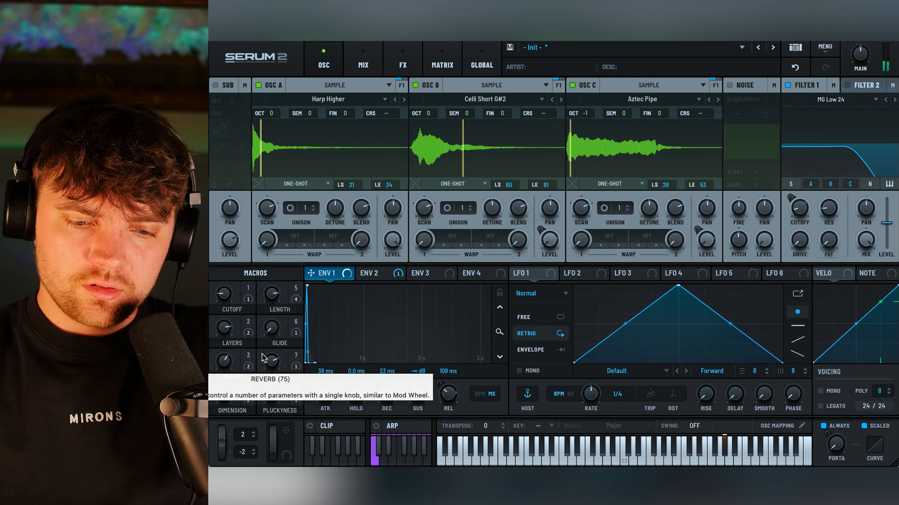
pyautogui.moveTo(271, 293); pyautogui.dragTo(269, 352)
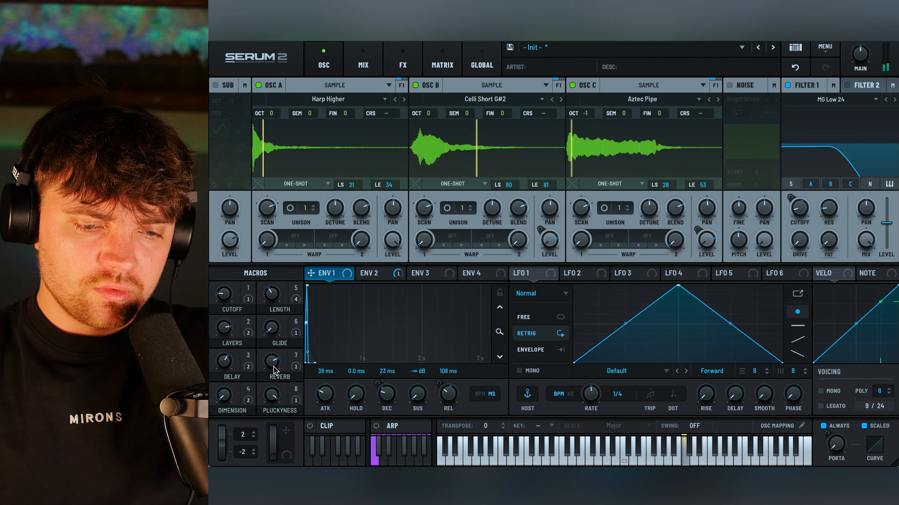
pyautogui.moveTo(224, 294); pyautogui.dragTo(212, 192)
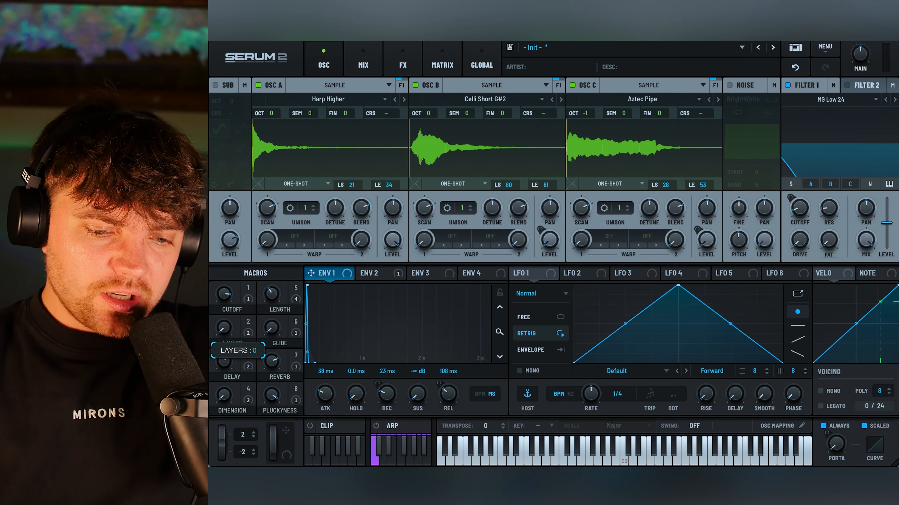
# Step: Change oscillator A's sample to Ibanez Fingerstyle and oscillator B's to the Bowed sample Upright Bass Arco Short
pyautogui.click(404, 100)
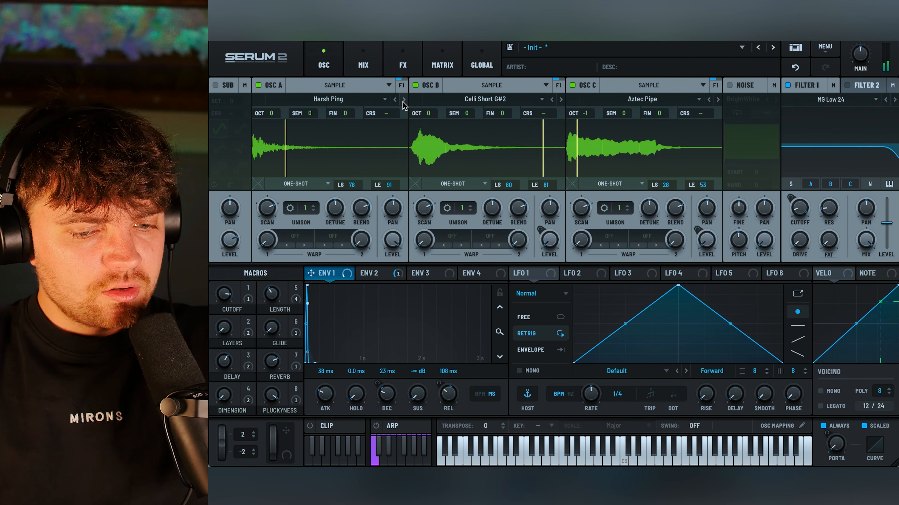
pyautogui.click(404, 100)
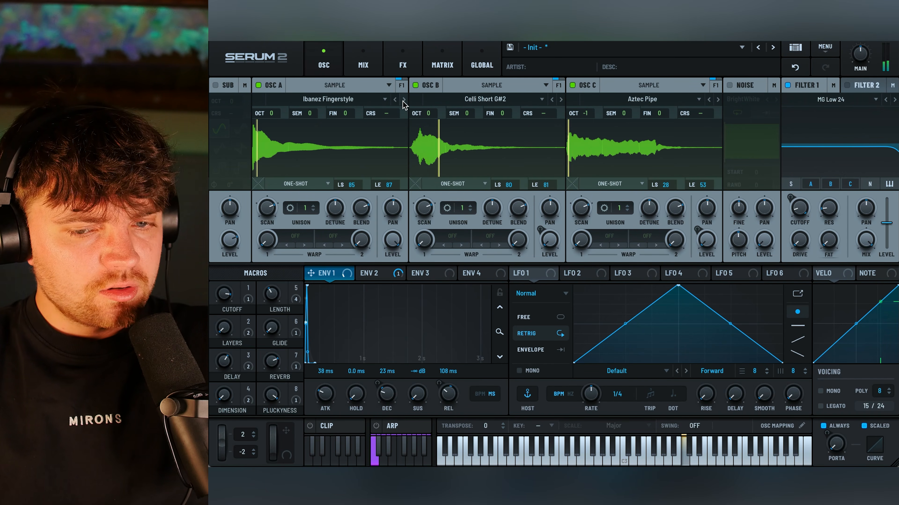
pyautogui.click(517, 102)
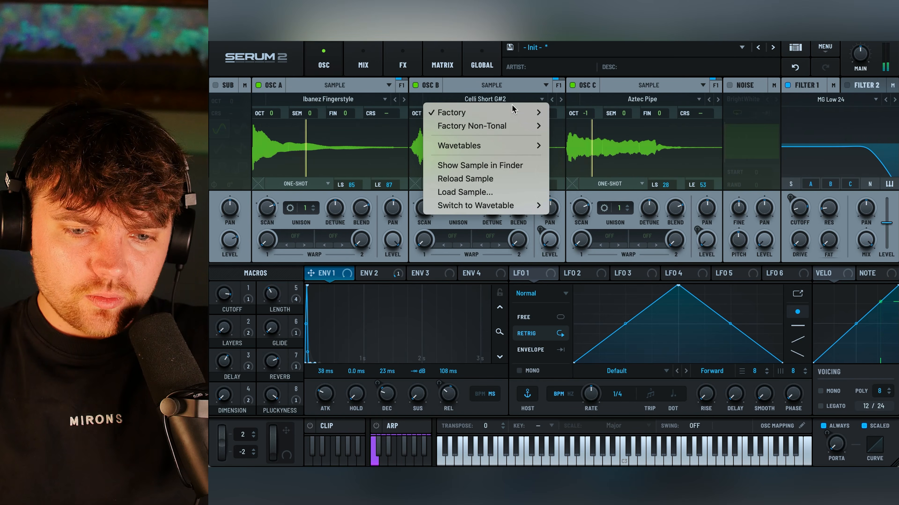
pyautogui.moveTo(524, 112)
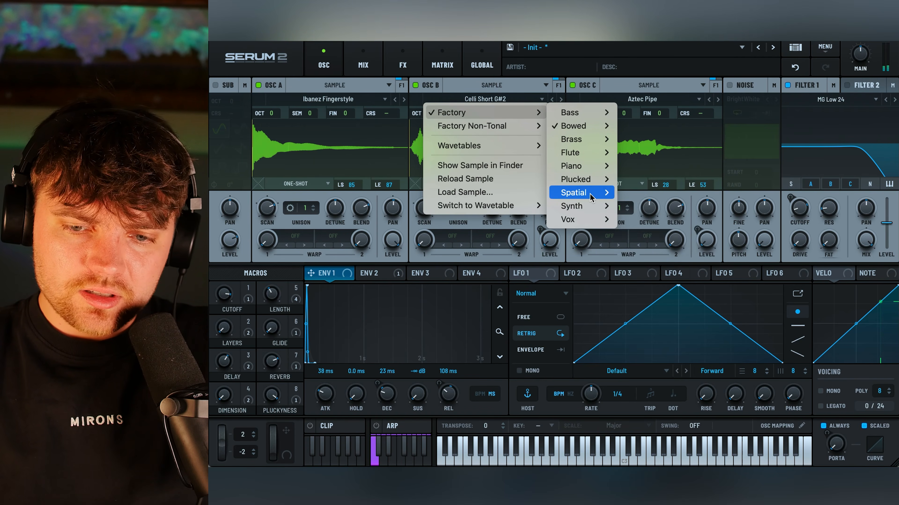
pyautogui.moveTo(594, 142)
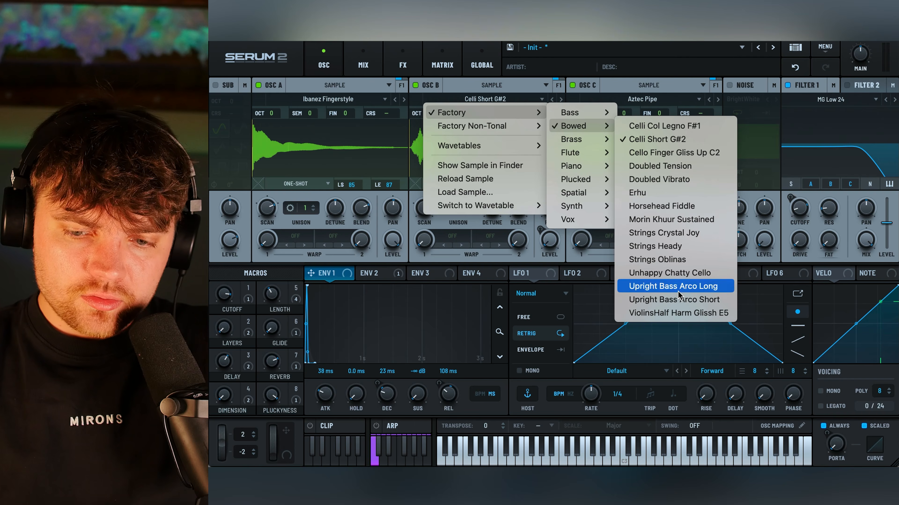
pyautogui.click(677, 297)
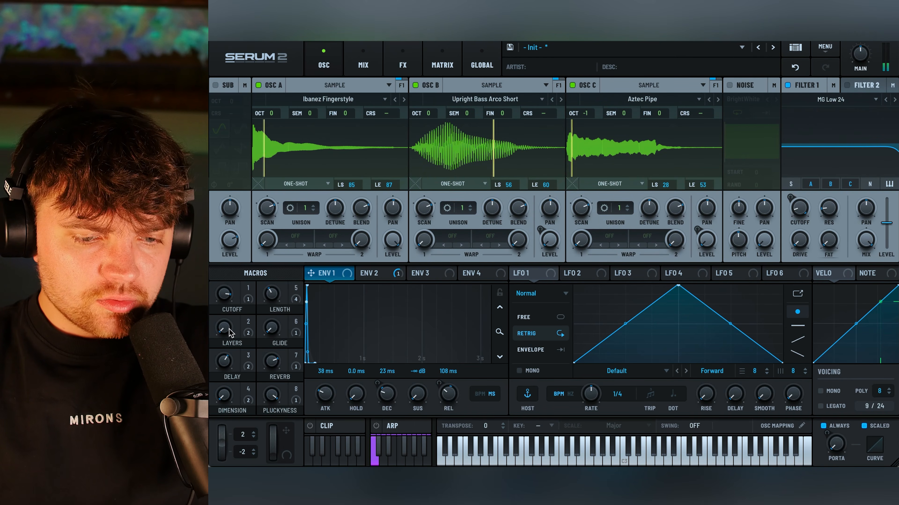
# Step: Compare the sound with oscillator C off and on, set its octave to +1 and change its sample to Flute Delay
pyautogui.click(573, 85)
pyautogui.click(572, 86)
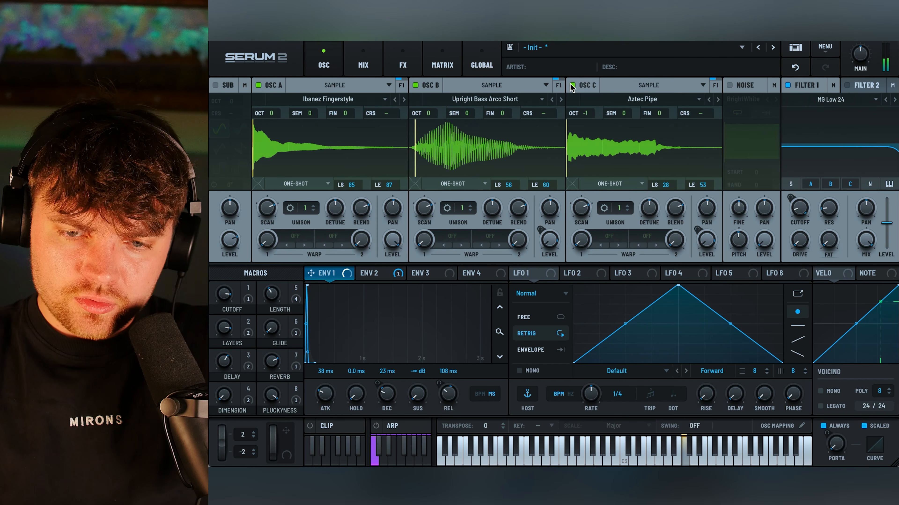
pyautogui.click(717, 100)
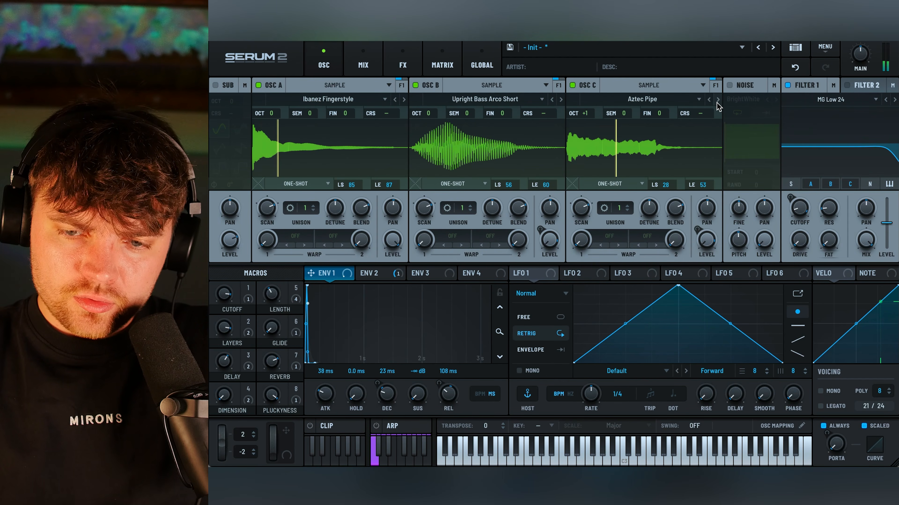
pyautogui.click(717, 100)
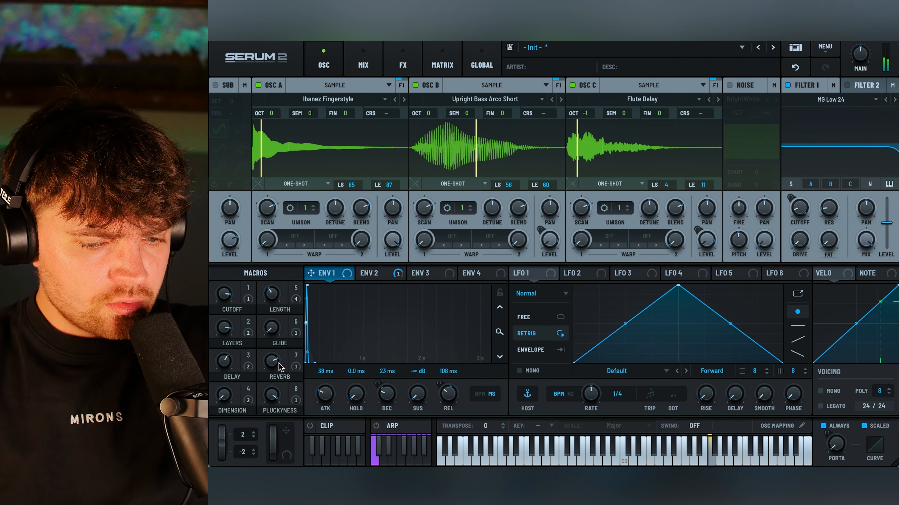
# Step: Raise the REVERB macro and turn the PLUCKYNESS macro down while playing notes
pyautogui.moveTo(248, 363)
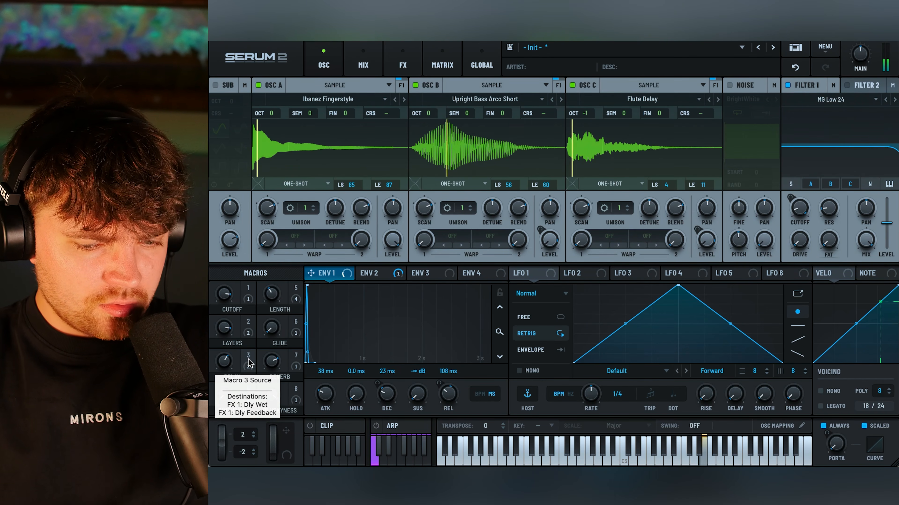
pyautogui.moveTo(275, 362); pyautogui.dragTo(276, 348)
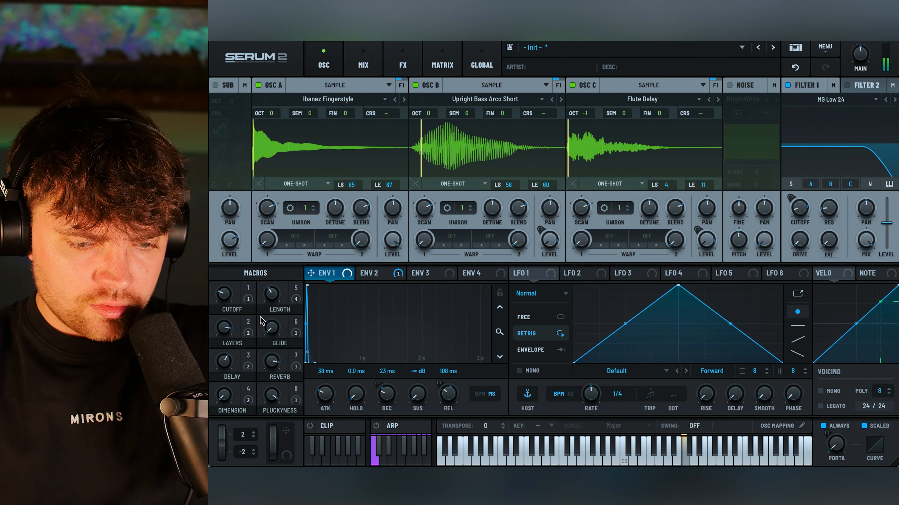
pyautogui.moveTo(272, 393); pyautogui.dragTo(281, 425)
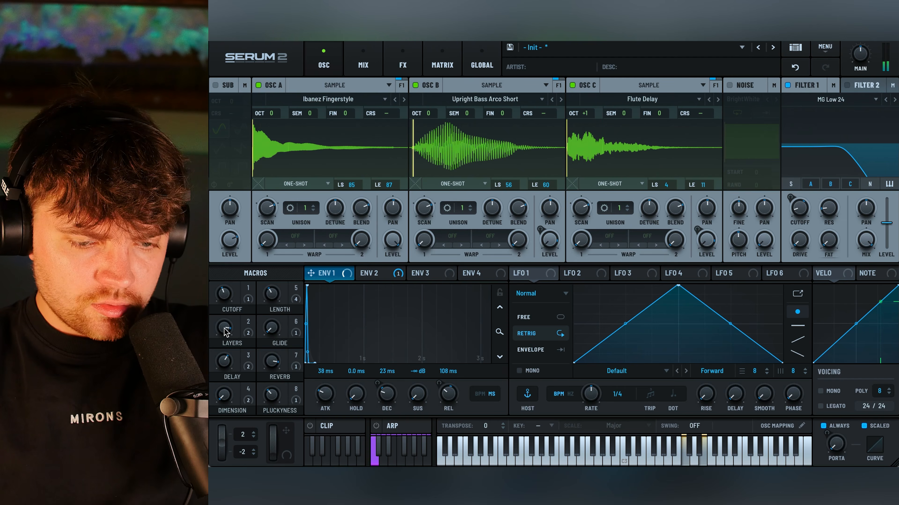
# Step: Set oscillator B's octave to +2 and fine-tune the CUTOFF and REVERB macros while playing, raising CUTOFF and finally lowering REVERB
pyautogui.moveTo(432, 114); pyautogui.dragTo(437, 91)
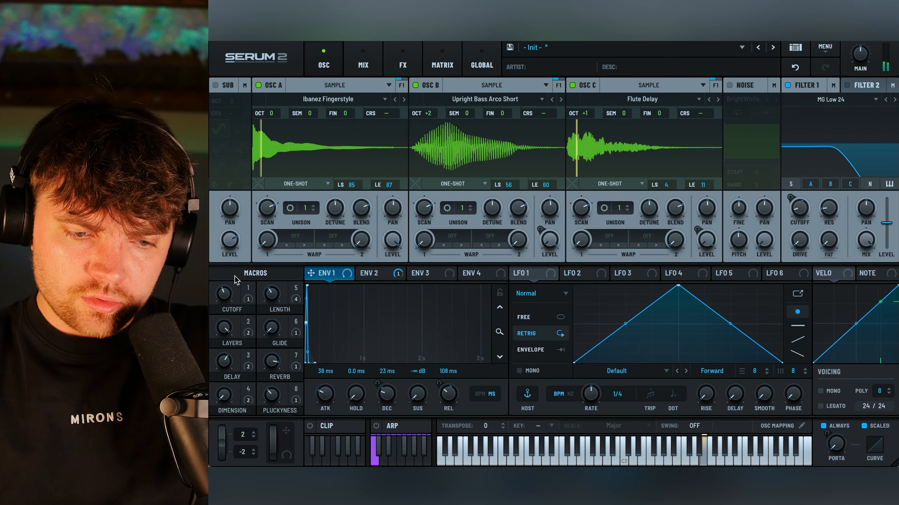
pyautogui.moveTo(231, 302); pyautogui.dragTo(229, 288)
pyautogui.moveTo(273, 362); pyautogui.dragTo(272, 338)
pyautogui.moveTo(226, 294); pyautogui.dragTo(226, 284)
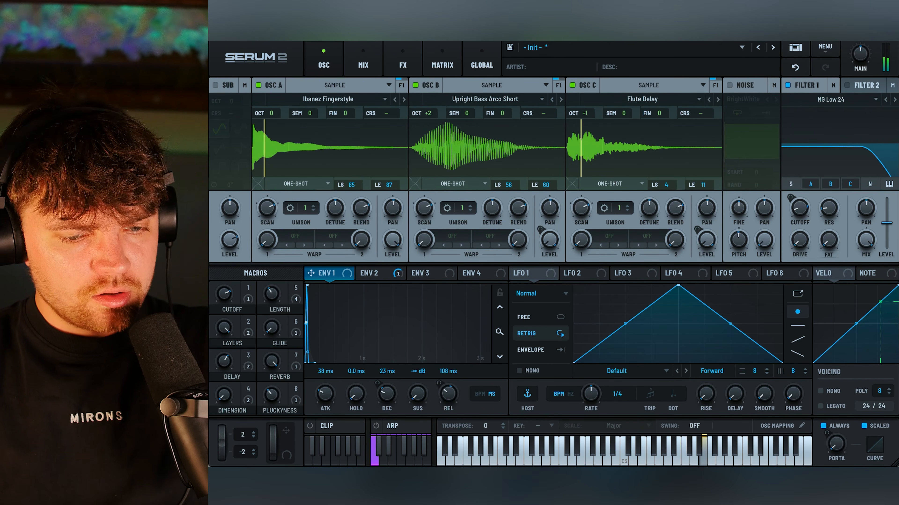
pyautogui.moveTo(226, 297); pyautogui.dragTo(223, 289)
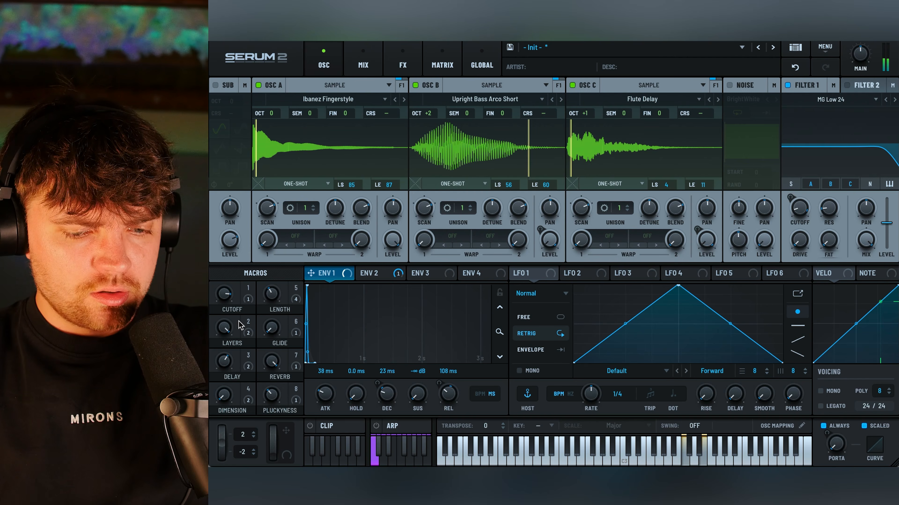
pyautogui.moveTo(271, 366); pyautogui.dragTo(296, 474)
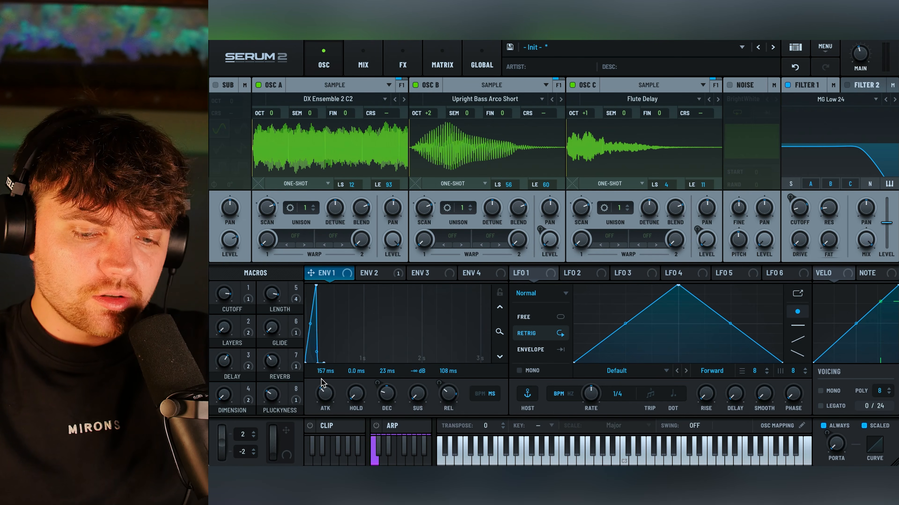
# Step: Set envelope 1's attack to 2.93 s and change oscillator A's sample to the Bowed sample Strings Crystal Joy
pyautogui.moveTo(322, 383); pyautogui.dragTo(323, 353)
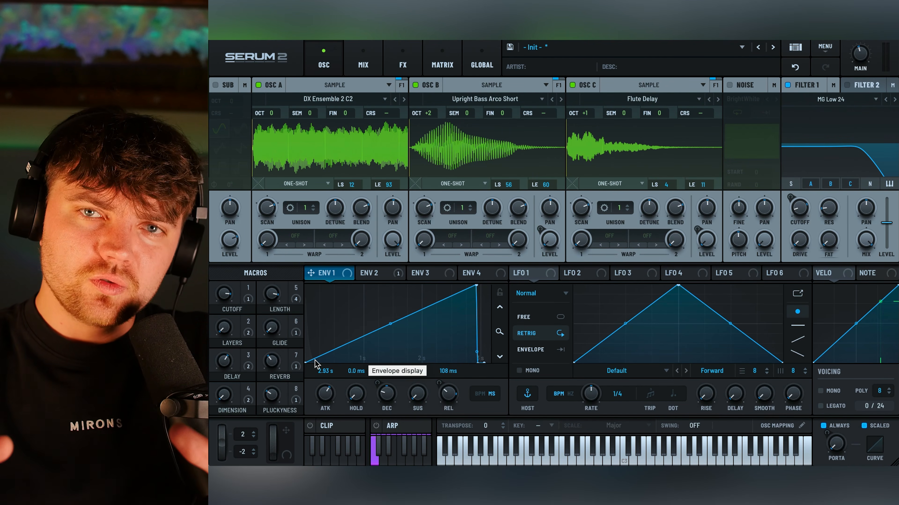
pyautogui.click(366, 99)
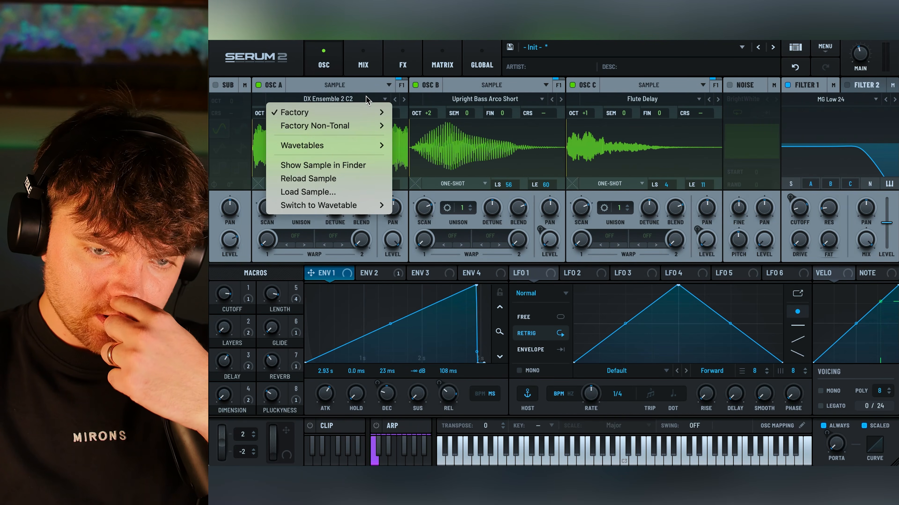
pyautogui.moveTo(354, 112)
pyautogui.moveTo(439, 205)
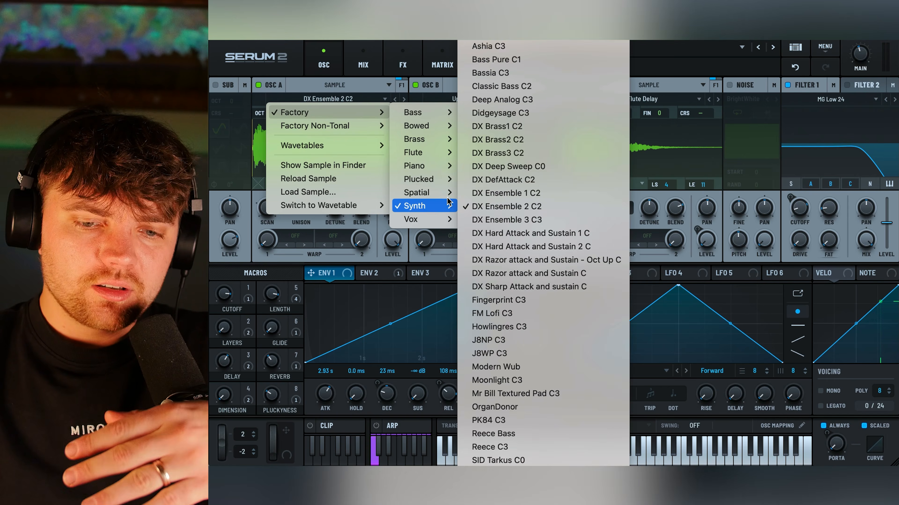
pyautogui.moveTo(442, 130)
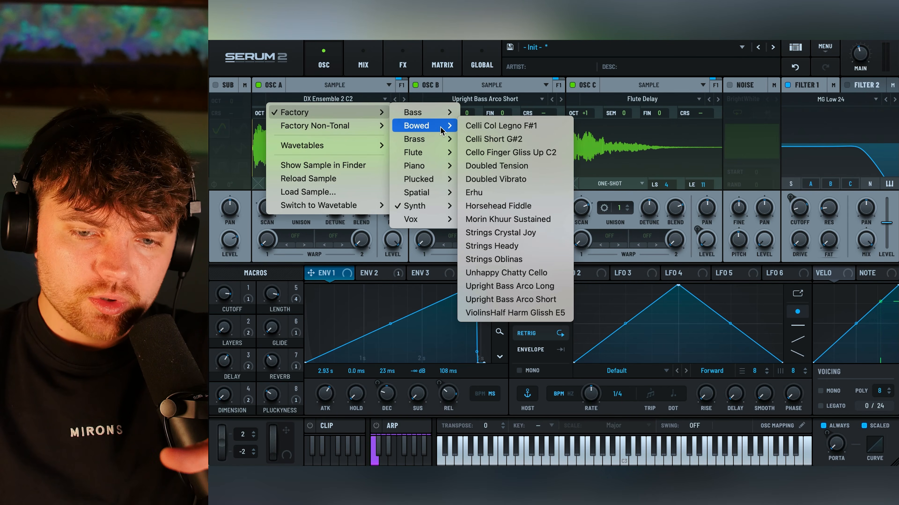
pyautogui.click(500, 232)
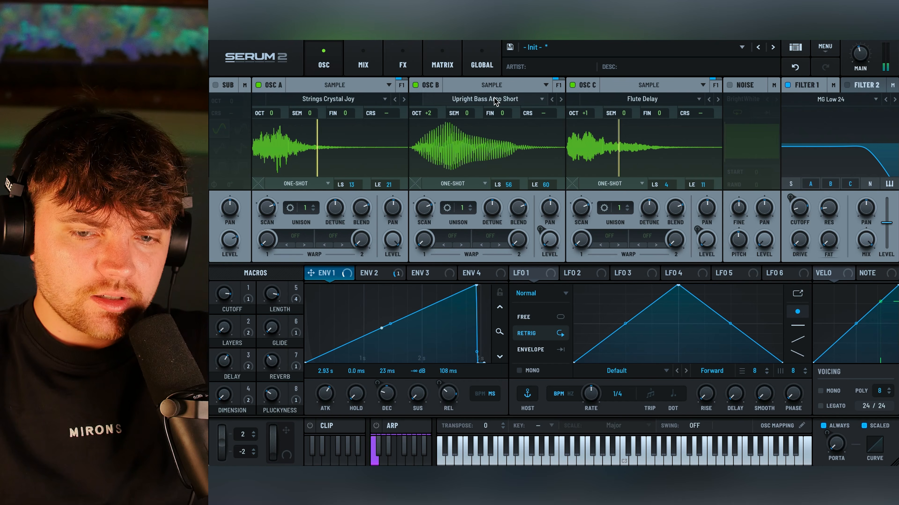
# Step: Change oscillator B's sample to the Vox sample Aah Closeup and oscillator C's to the Vox sample Euh Short
pyautogui.click(516, 103)
pyautogui.moveTo(516, 106)
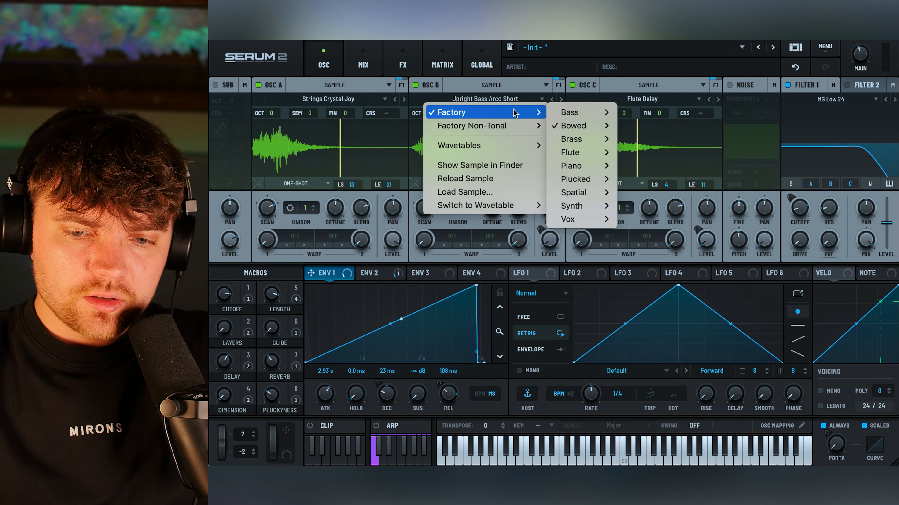
pyautogui.moveTo(573, 219)
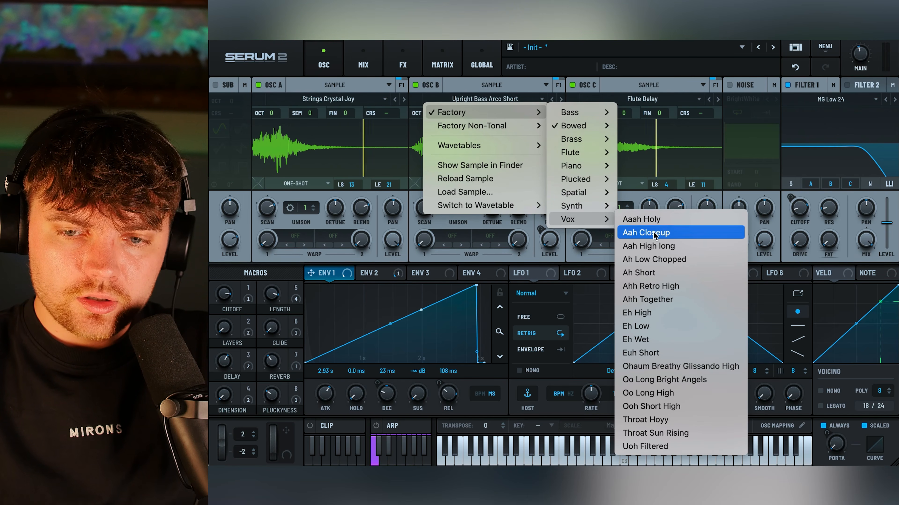
pyautogui.click(644, 233)
pyautogui.click(652, 100)
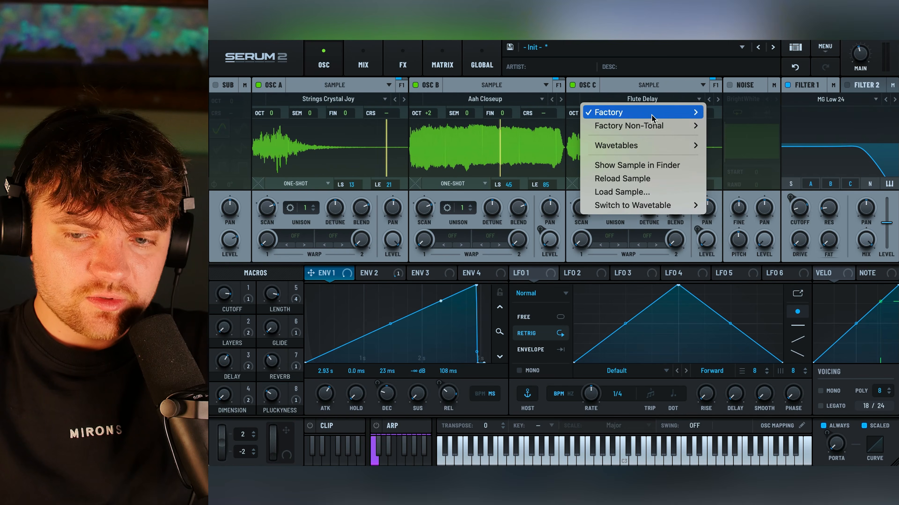
pyautogui.moveTo(655, 112)
pyautogui.moveTo(725, 219)
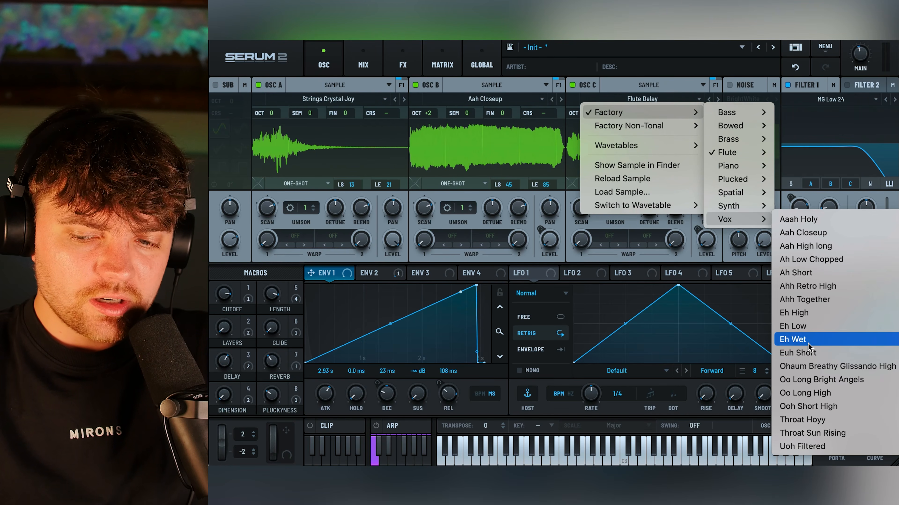
pyautogui.click(805, 355)
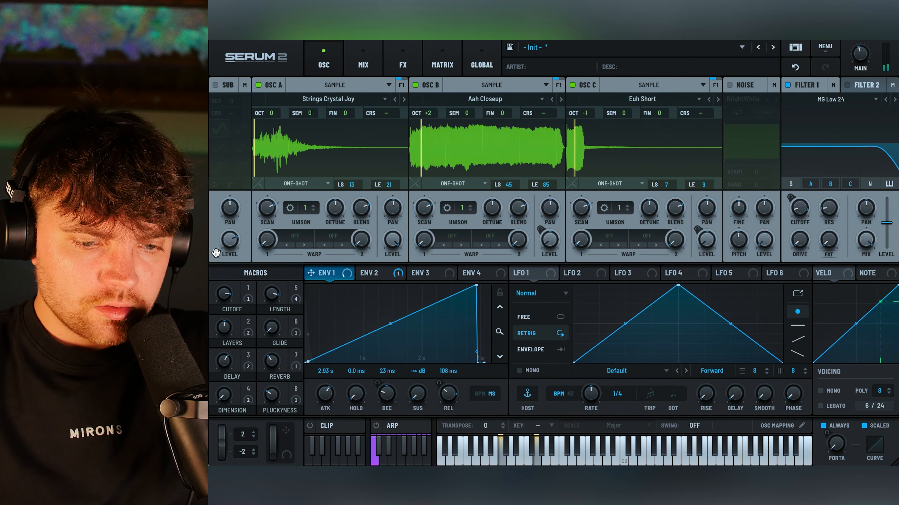
# Step: Turn the LAYERS macro up and bend envelope 1's attack segment downward so the level rises slowly at first
pyautogui.moveTo(224, 327); pyautogui.dragTo(220, 300)
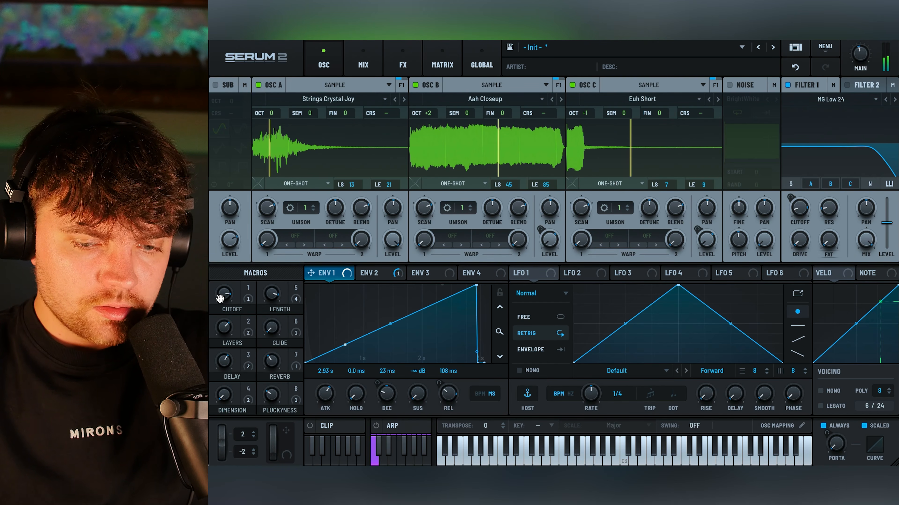
pyautogui.moveTo(391, 325); pyautogui.dragTo(392, 339)
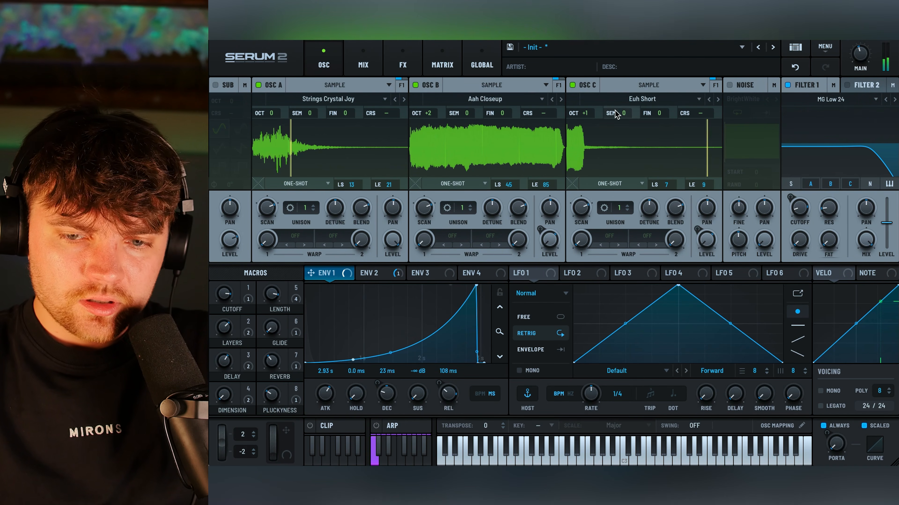
# Step: Switch oscillator C to the next sample, Ohaum Breathy Glissando High, and set oscillator B's octave to +1
pyautogui.click(718, 99)
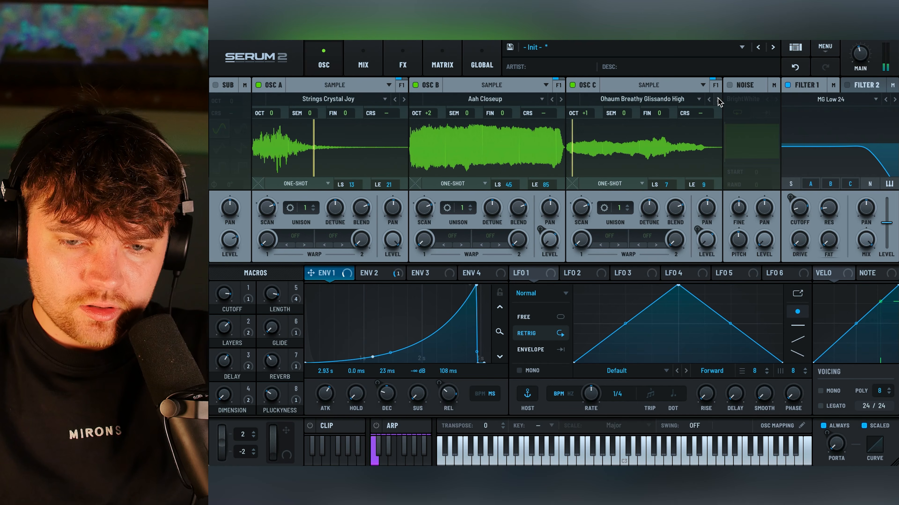
pyautogui.moveTo(423, 114); pyautogui.dragTo(424, 140)
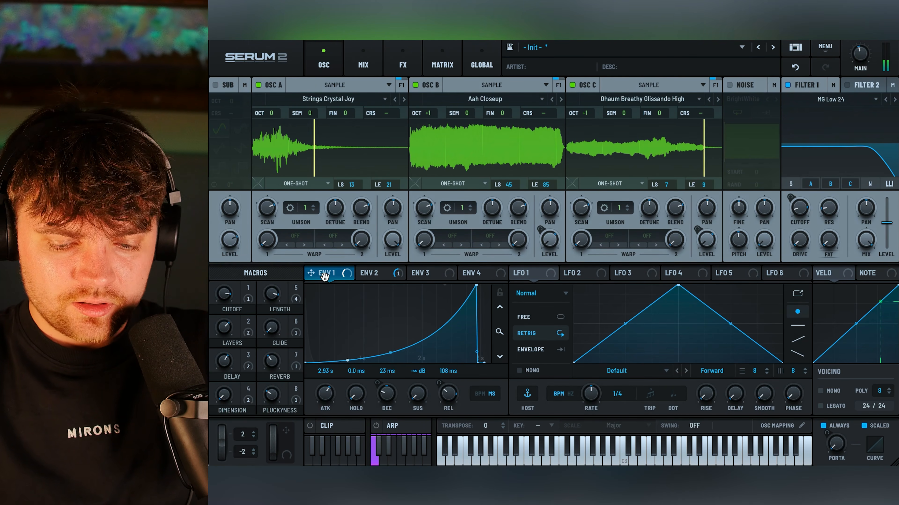
# Step: Raise the REVERB macro to about 60 and turn the GLIDE macro fully up while playing notes
pyautogui.moveTo(270, 362)
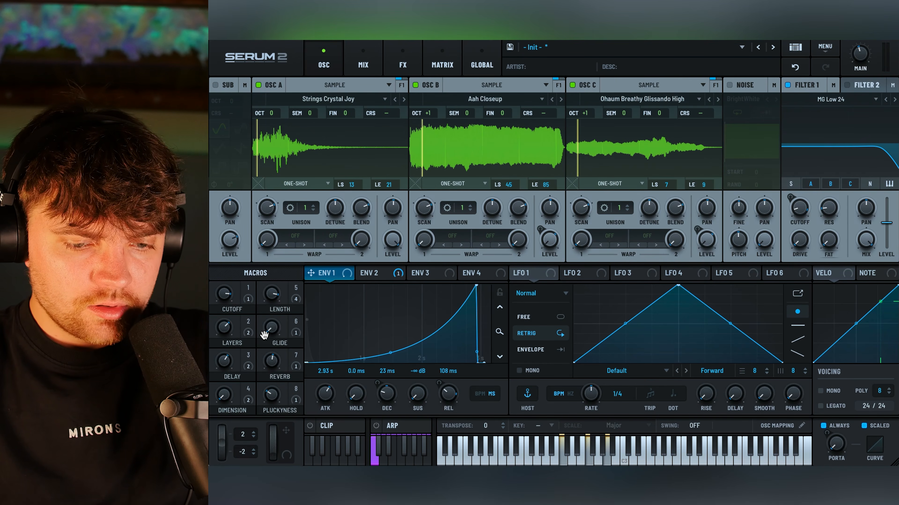
pyautogui.moveTo(270, 356); pyautogui.dragTo(267, 345)
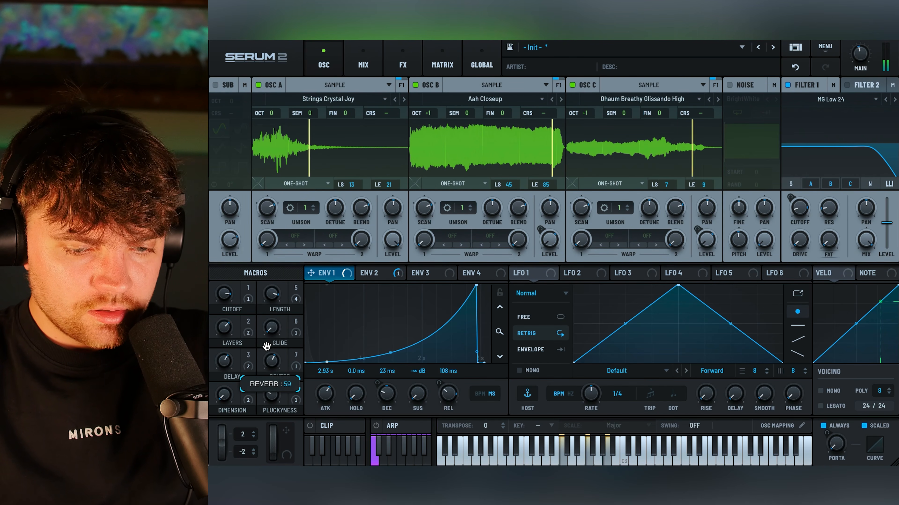
pyautogui.moveTo(273, 328)
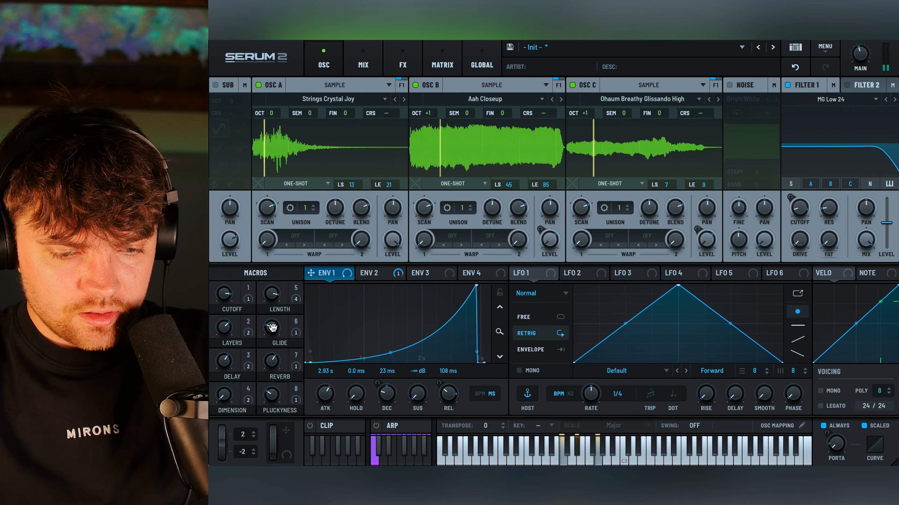
pyautogui.moveTo(273, 328); pyautogui.dragTo(270, 300)
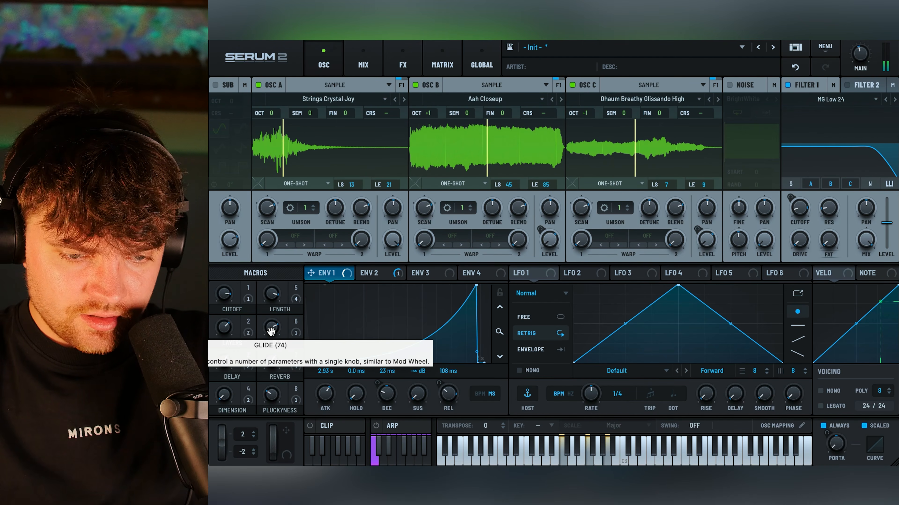
pyautogui.moveTo(271, 331)
pyautogui.mouseDown()
pyautogui.moveTo(264, 299)
pyautogui.moveTo(267, 319)
pyautogui.mouseUp()
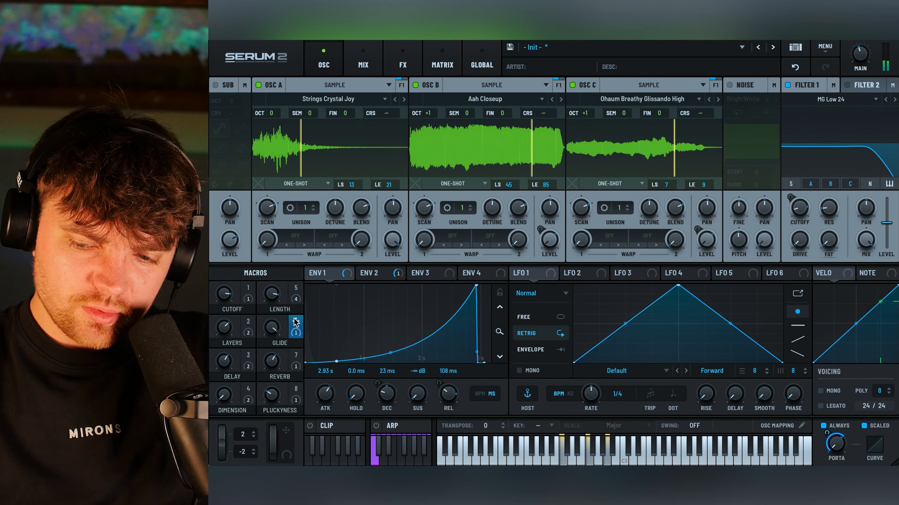
# Step: Select the GLIDE macro's modulation source to show its link to PORTA, and raise the REVERB macro further
pyautogui.moveTo(296, 321); pyautogui.dragTo(827, 435)
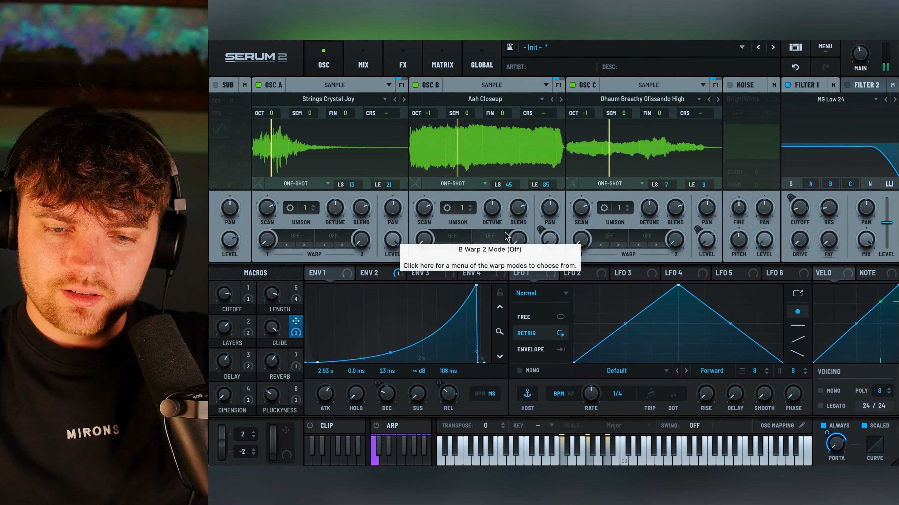
pyautogui.moveTo(272, 364)
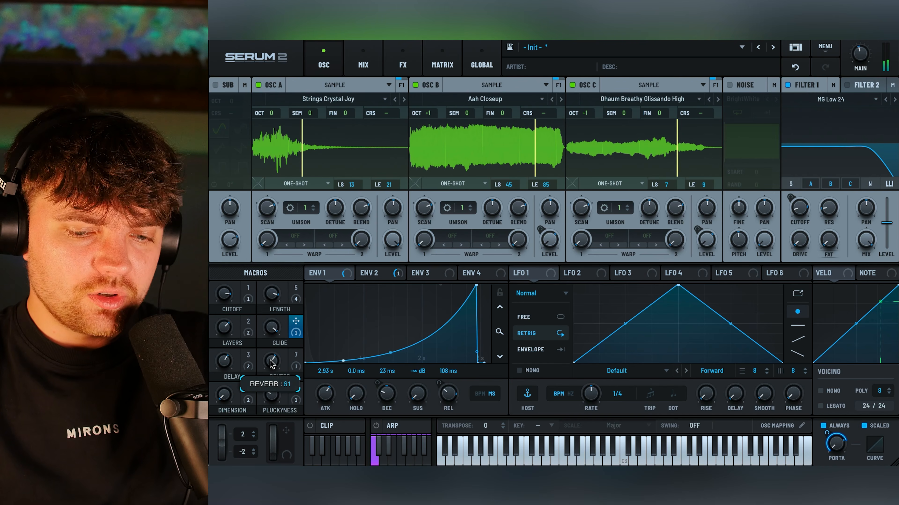
pyautogui.moveTo(271, 364); pyautogui.dragTo(266, 350)
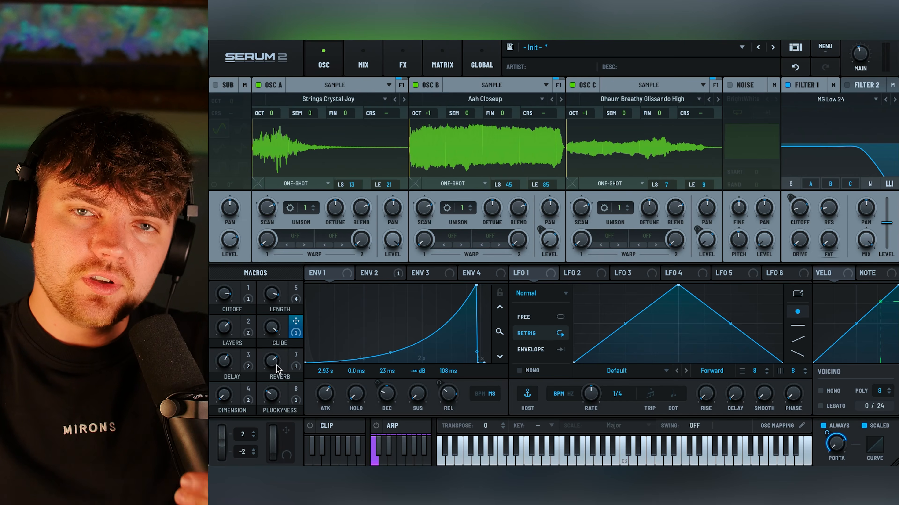
# Step: Turn the LAYERS macro down to 0 and switch oscillator A to the next sample, Strings Heady
pyautogui.moveTo(276, 370)
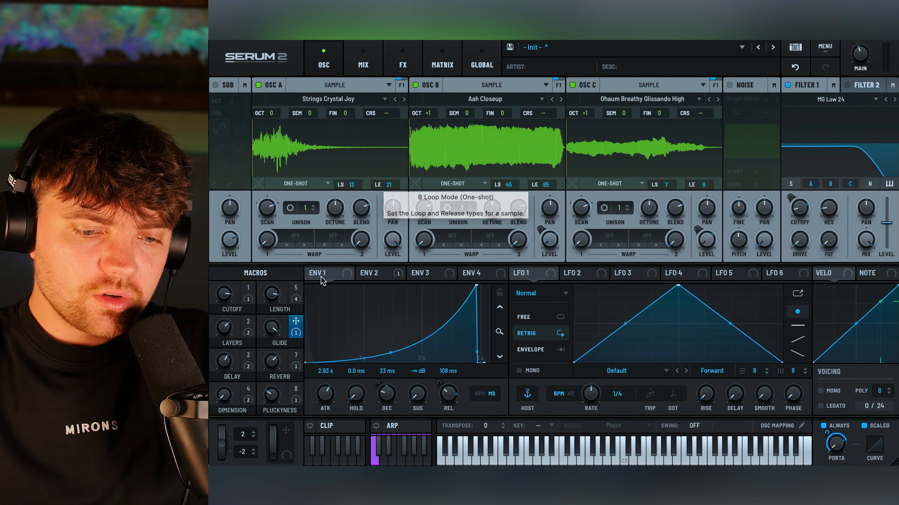
pyautogui.moveTo(224, 332); pyautogui.dragTo(253, 462)
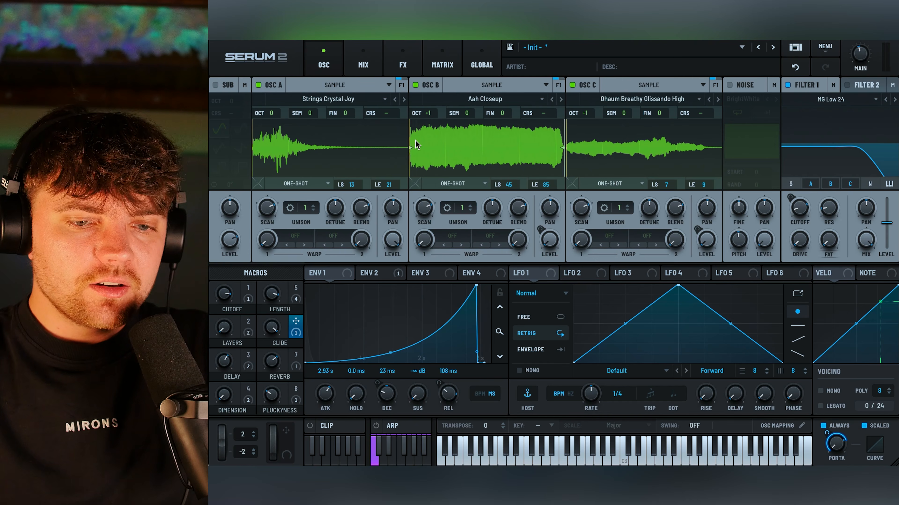
pyautogui.click(404, 100)
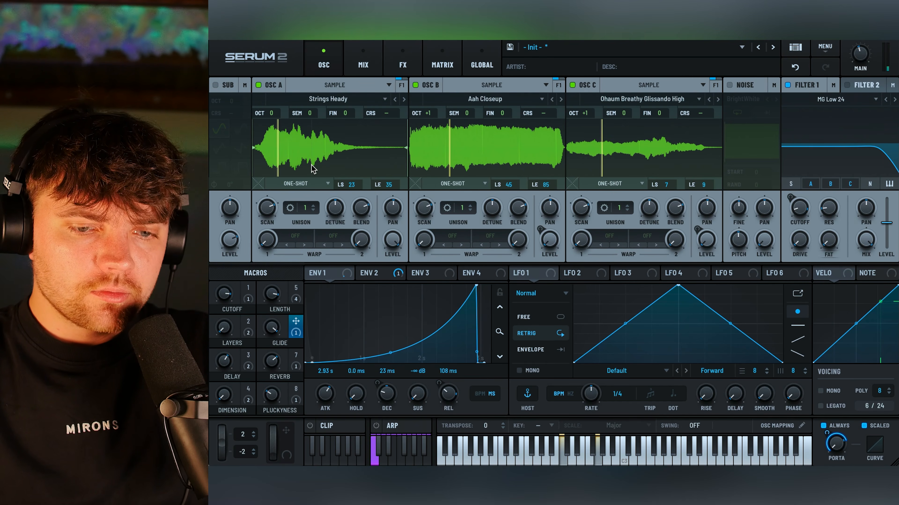
# Step: Lower the GLIDE macro to 39 and set oscillator A's loop mode to Fwd/Rev Loop
pyautogui.moveTo(273, 328); pyautogui.dragTo(273, 330)
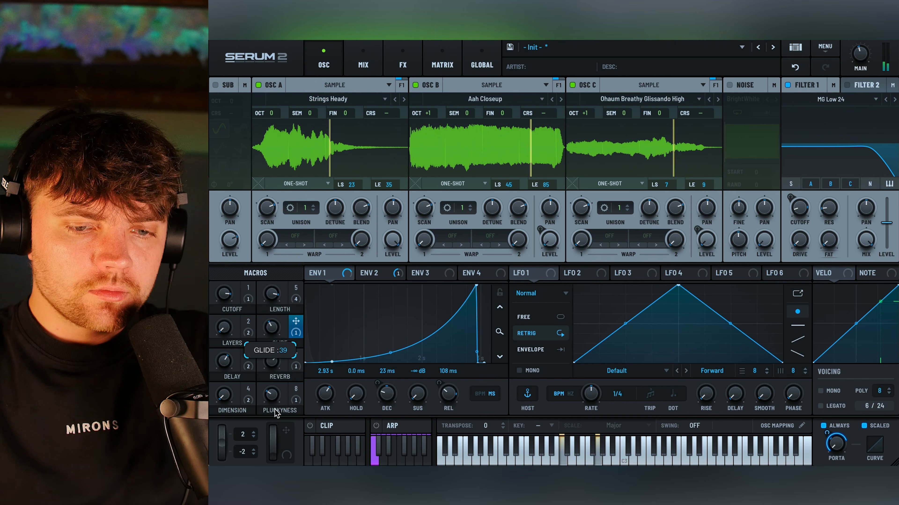
pyautogui.click(296, 184)
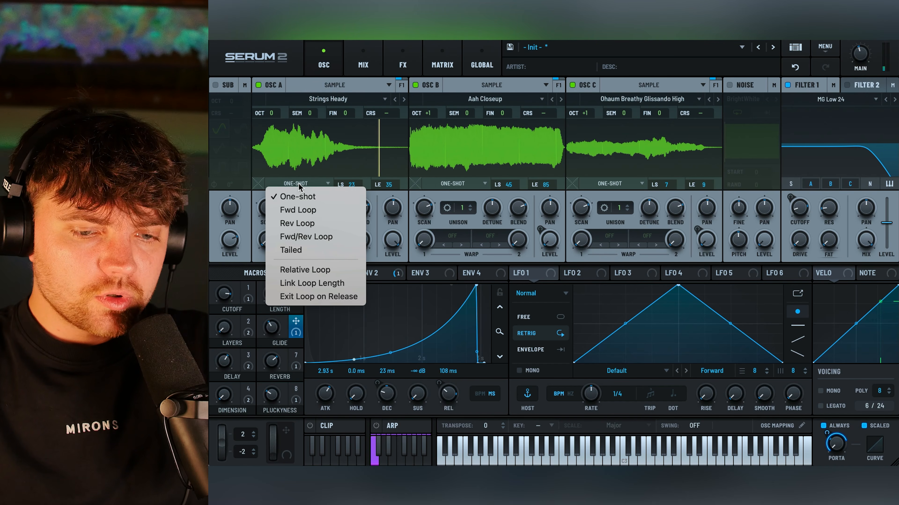
pyautogui.click(306, 237)
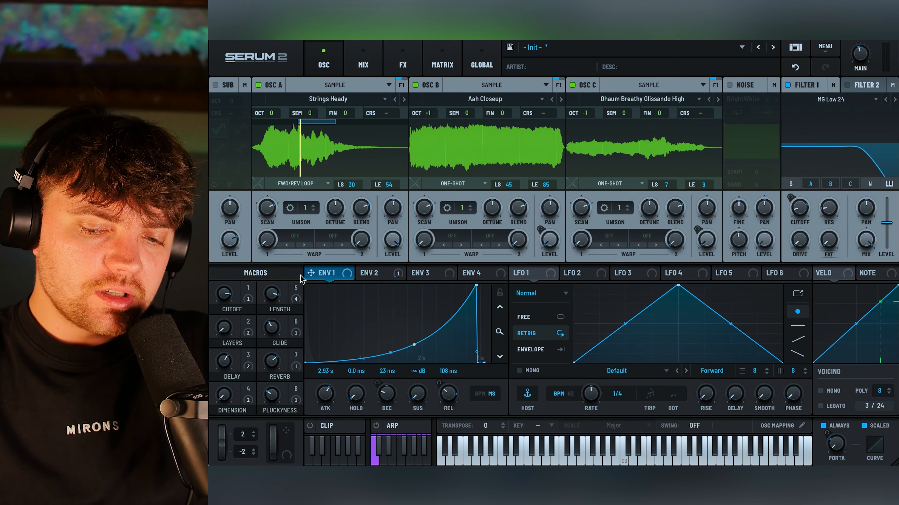
# Step: Raise envelope 1's sustain to -7.3 dB and load the factory Spatial sample Drone Guitarish Rich Thick into oscillator B
pyautogui.moveTo(423, 395); pyautogui.dragTo(391, 252)
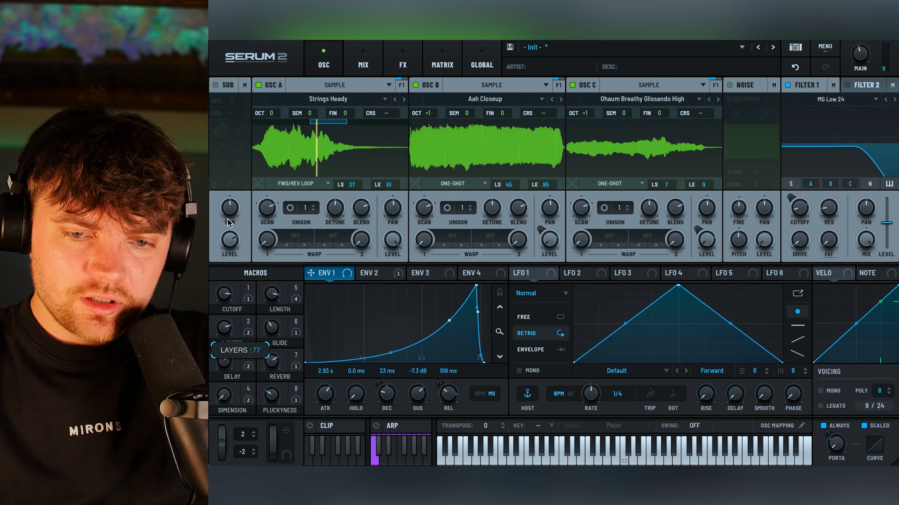
pyautogui.click(514, 100)
pyautogui.moveTo(514, 113)
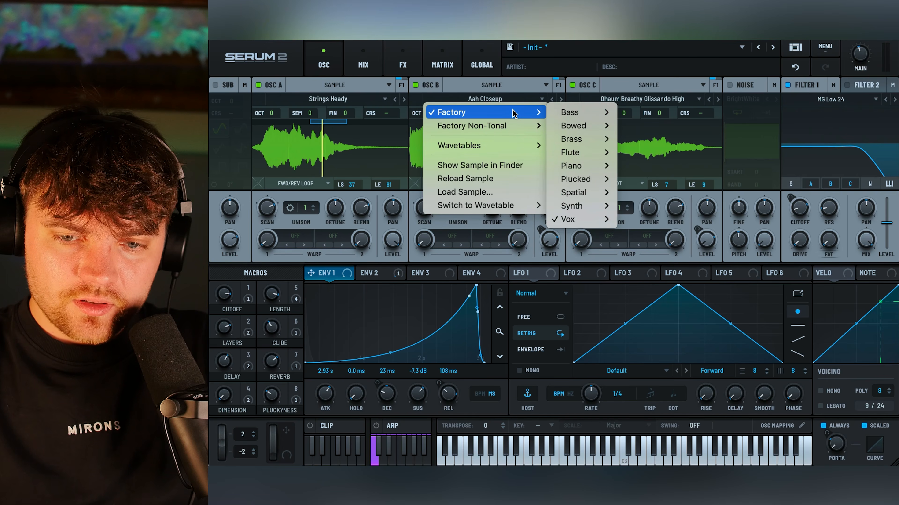
pyautogui.moveTo(585, 179)
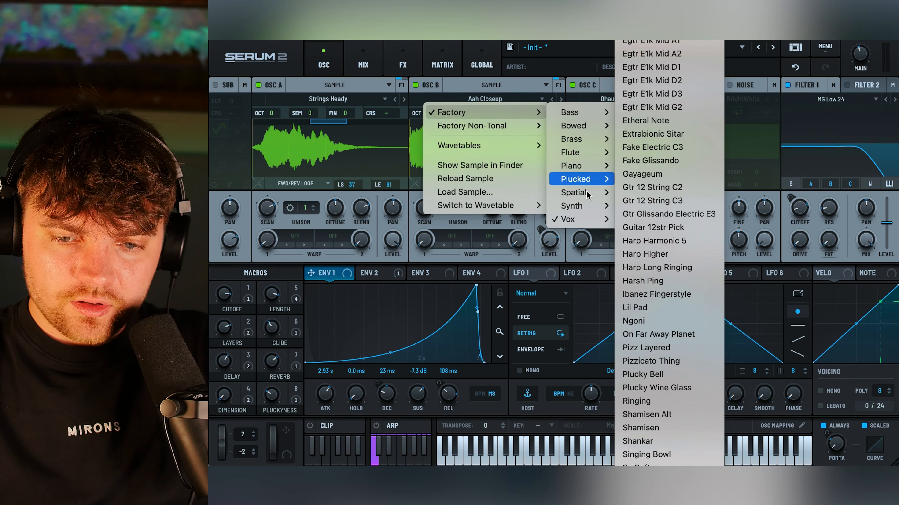
pyautogui.moveTo(585, 196)
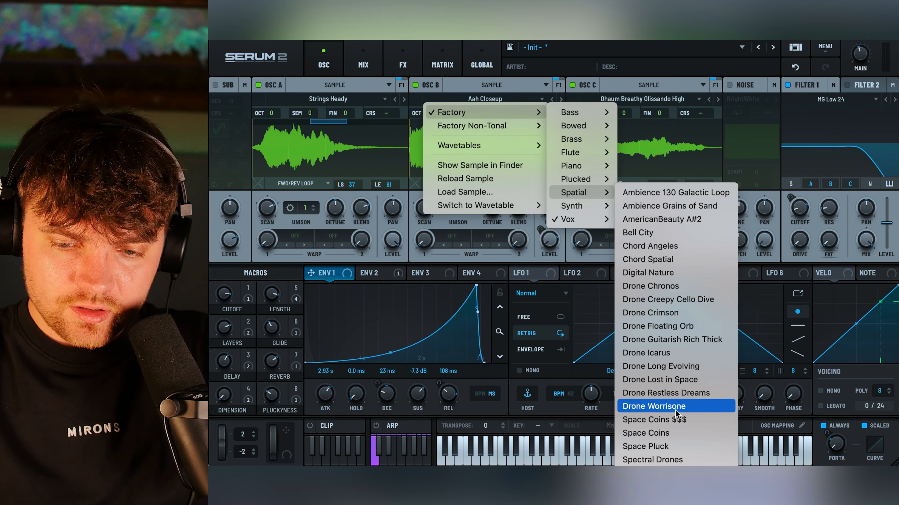
pyautogui.click(686, 344)
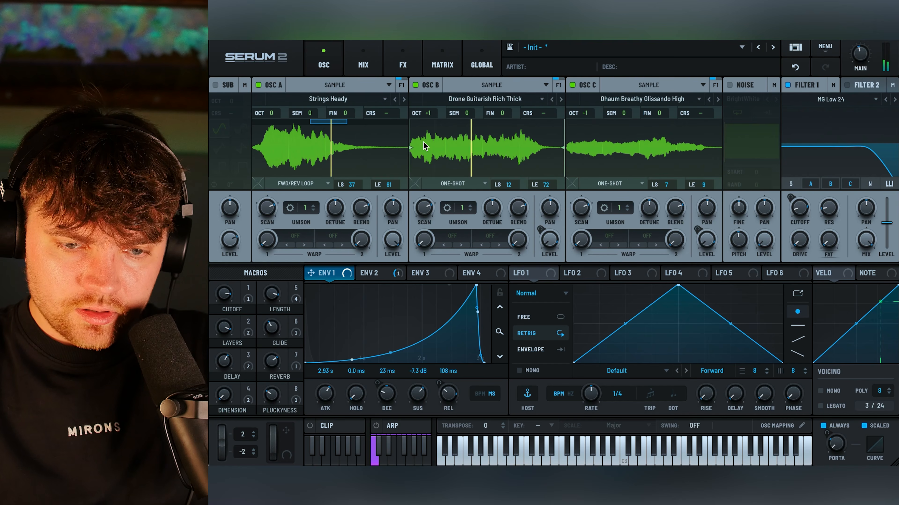
# Step: Shift oscillator A's loop region to start at 34 and end at 58, and load the factory Spatial sample Space Pluck into oscillator C
pyautogui.moveTo(334, 125); pyautogui.dragTo(330, 127)
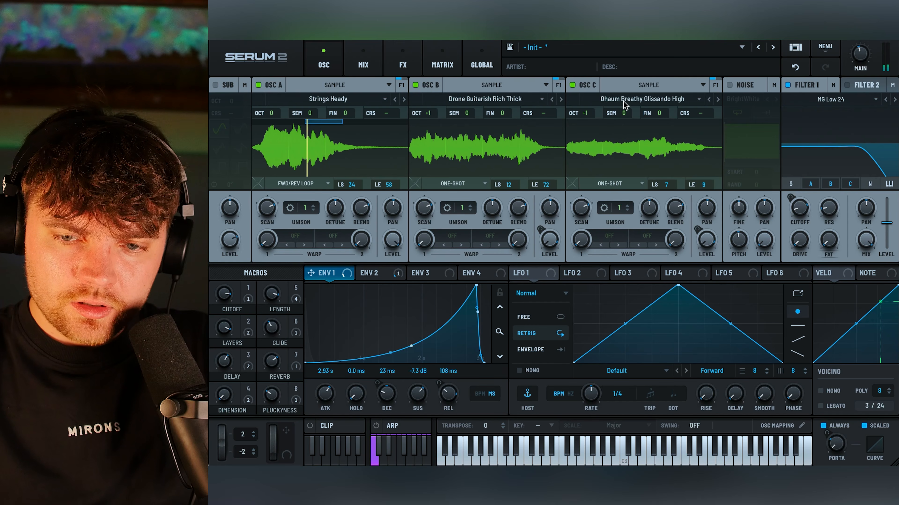
pyautogui.click(632, 102)
pyautogui.moveTo(672, 112)
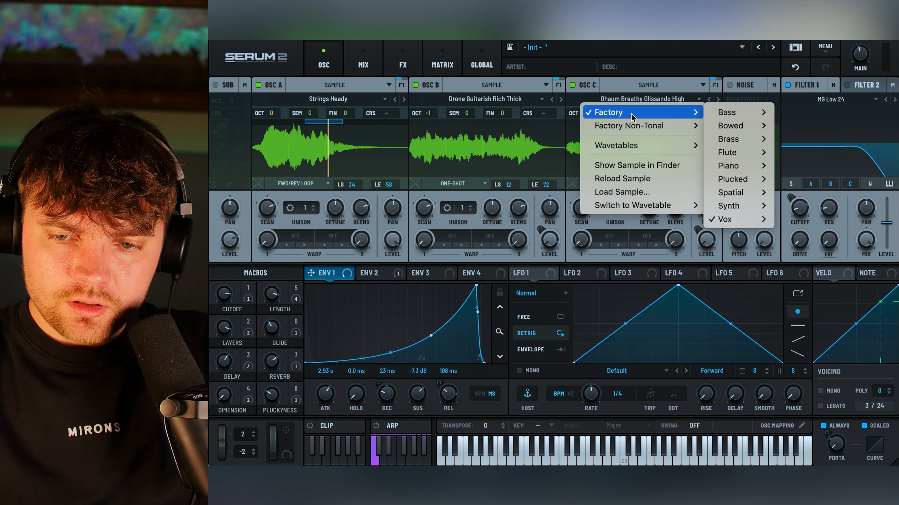
pyautogui.moveTo(751, 208)
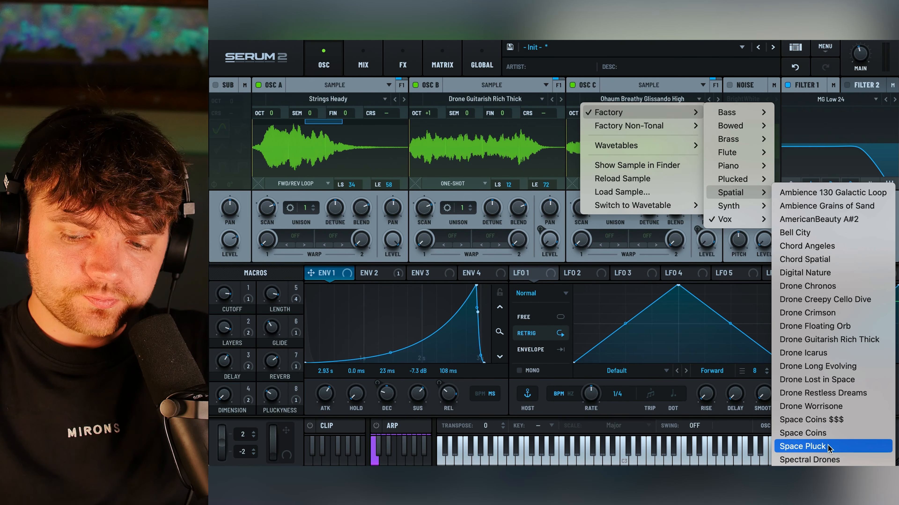
pyautogui.click(803, 447)
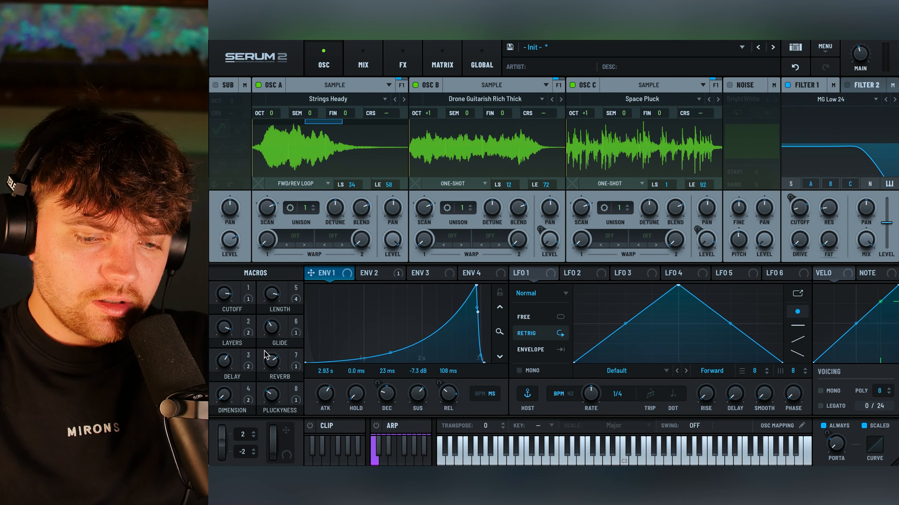
pyautogui.moveTo(267, 352)
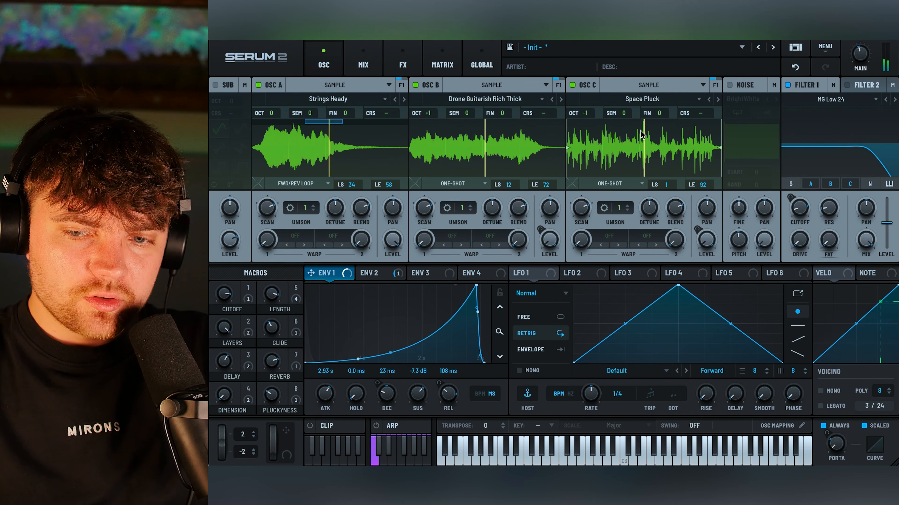
# Step: Load the next sample, Spectral Drones, into oscillator C and raise its octave to +2
pyautogui.click(718, 99)
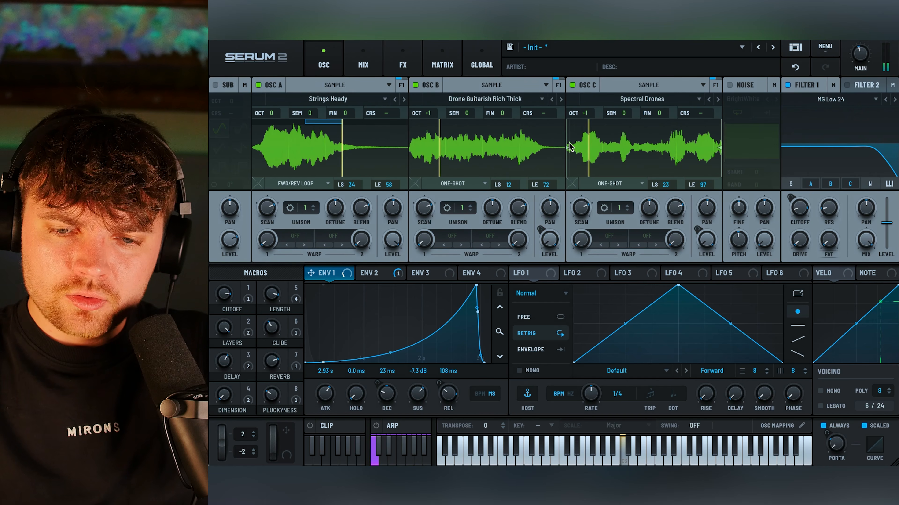
pyautogui.moveTo(589, 115); pyautogui.dragTo(593, 97)
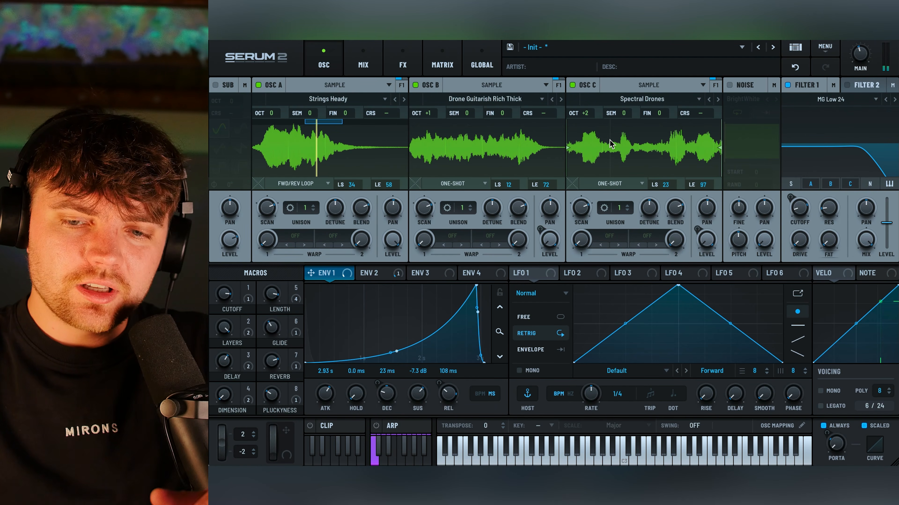
# Step: Load the Paper Bag sample from the non-tonal factory Organics noises into oscillator C
pyautogui.click(642, 99)
pyautogui.moveTo(643, 126)
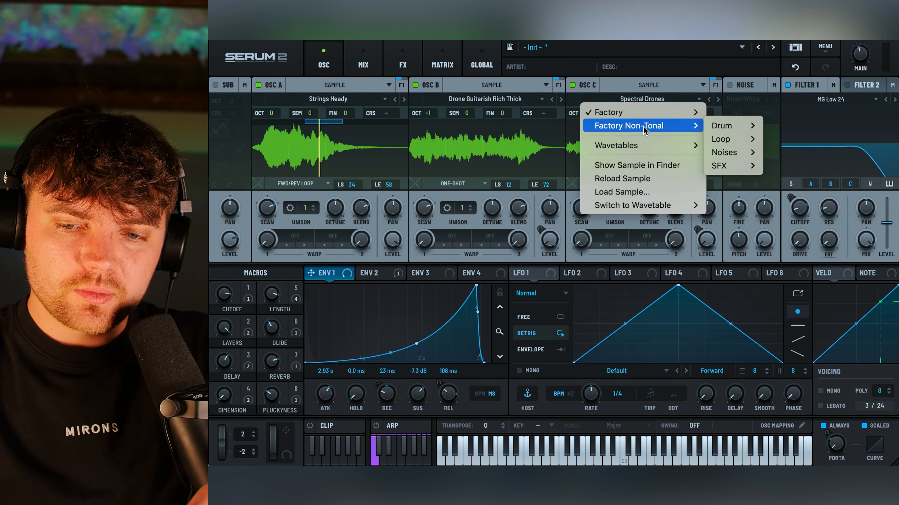
pyautogui.moveTo(725, 153)
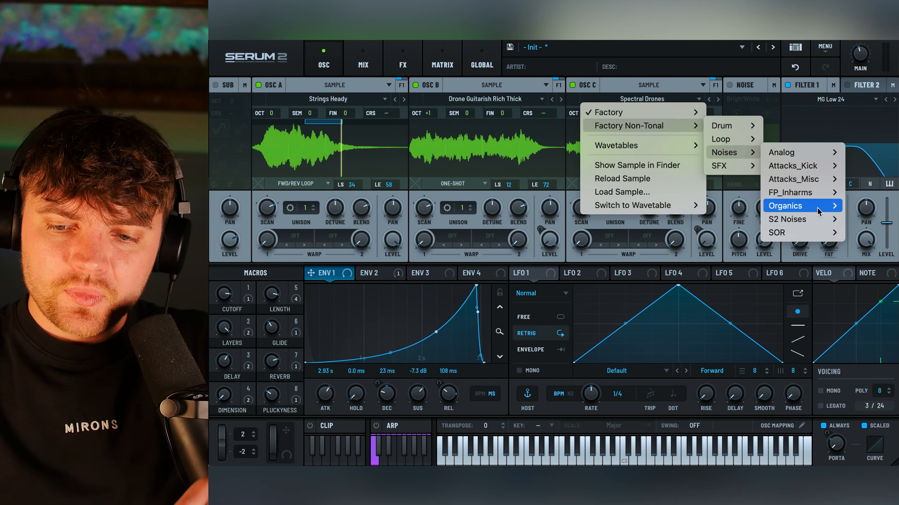
pyautogui.moveTo(813, 233)
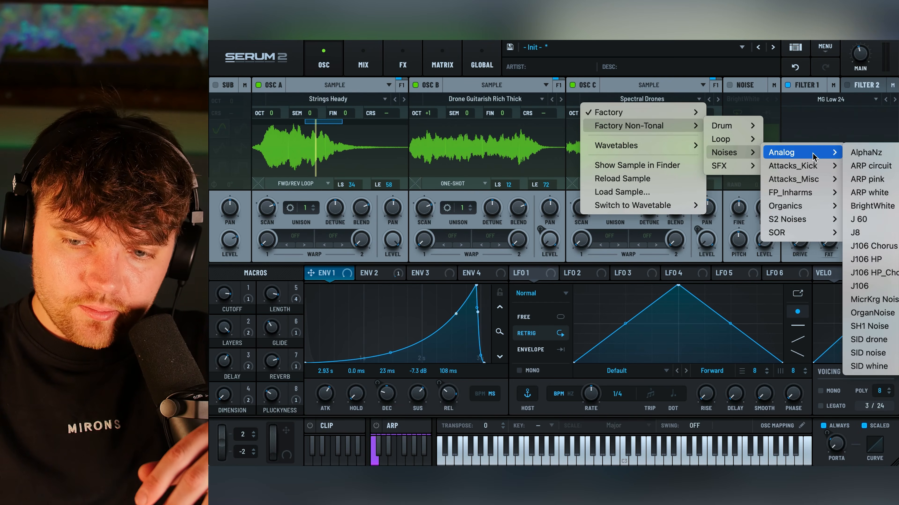
pyautogui.moveTo(799, 208)
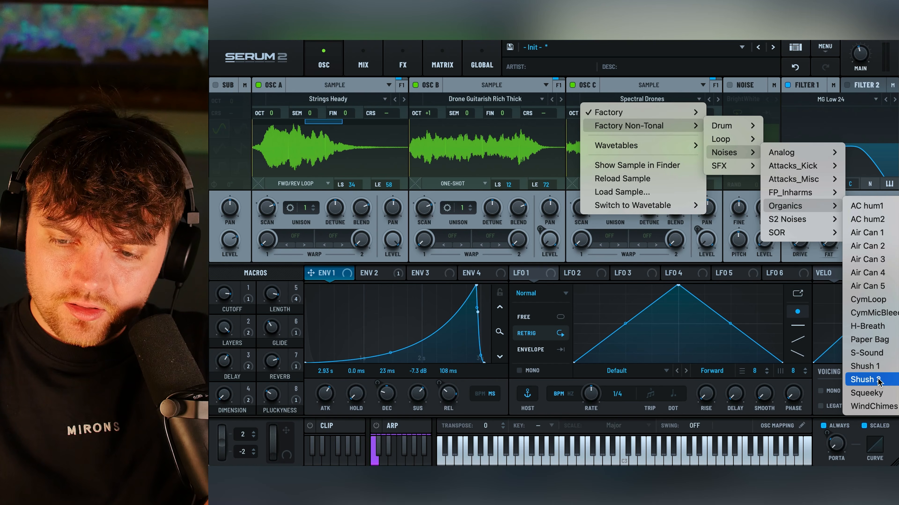
pyautogui.click(884, 340)
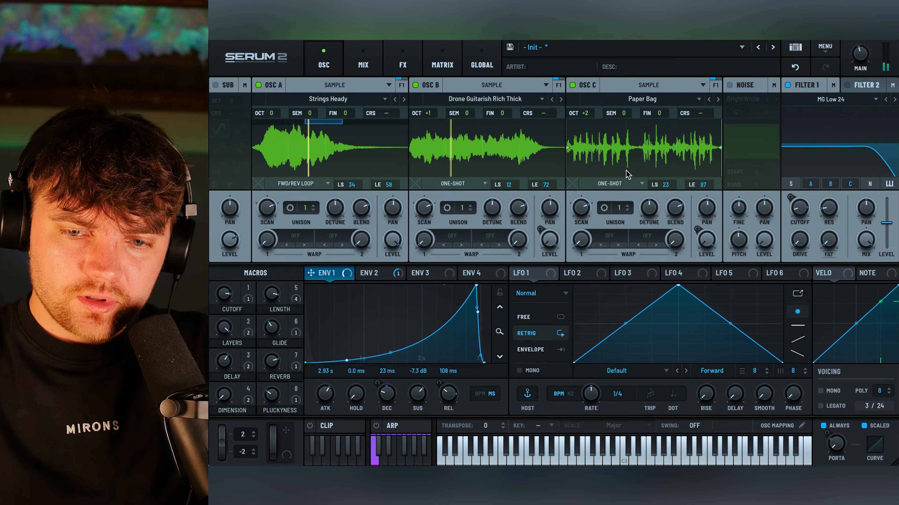
# Step: Set oscillator C's octave to 0 and its playback mode to FWD/REV Loop
pyautogui.moveTo(583, 113); pyautogui.dragTo(588, 152)
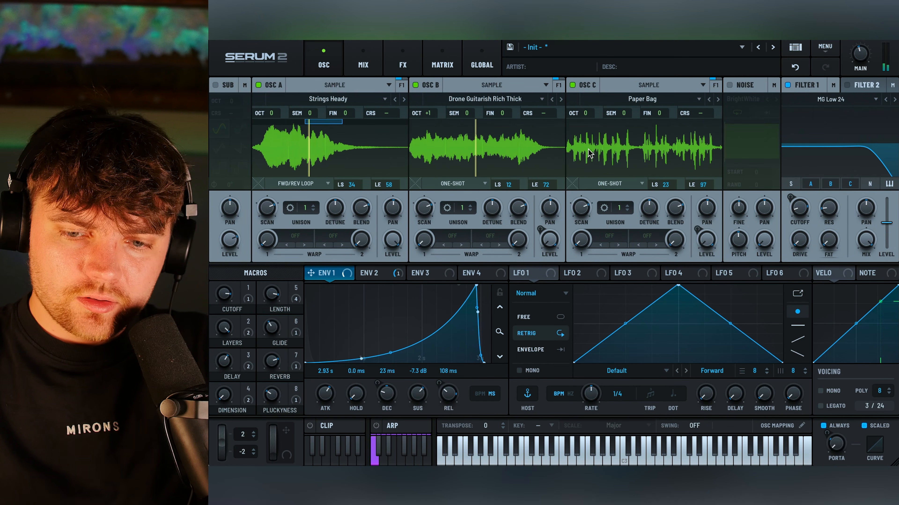
pyautogui.click(610, 183)
pyautogui.click(619, 237)
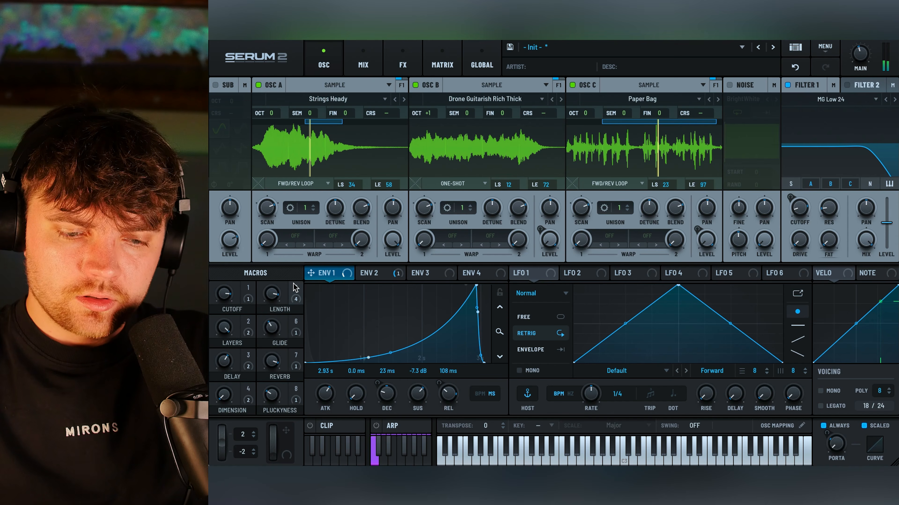
# Step: Turn up the Glide and Dimension macros
pyautogui.moveTo(271, 325); pyautogui.dragTo(271, 297)
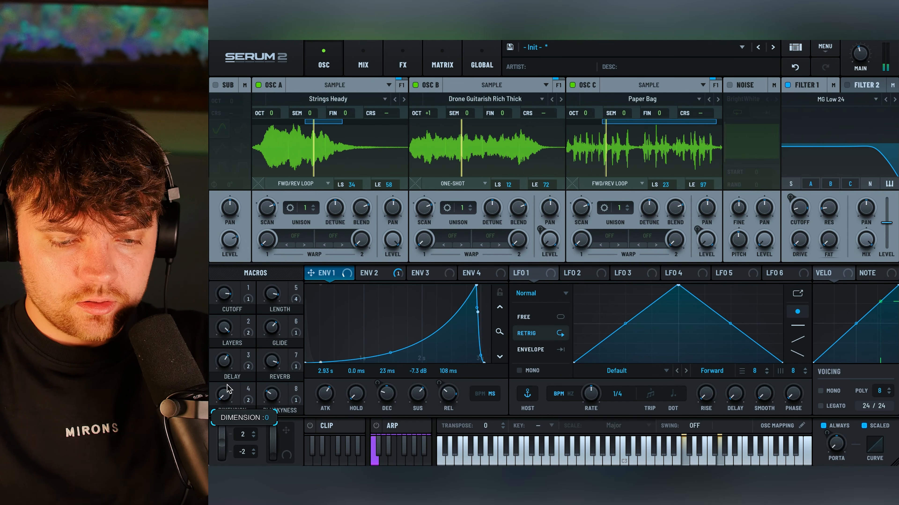
pyautogui.moveTo(229, 389); pyautogui.dragTo(223, 352)
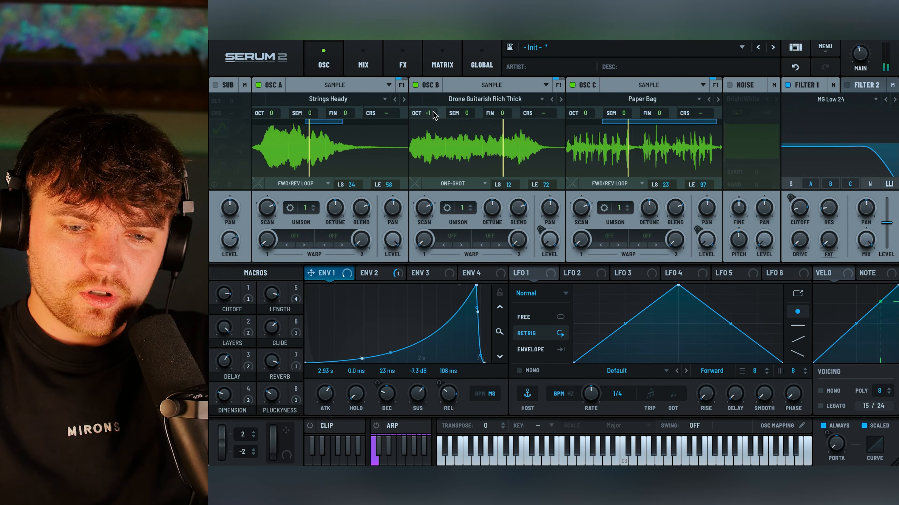
# Step: Lower oscillator B's octave to -1 and turn the Cutoff macro all the way down
pyautogui.moveTo(433, 113); pyautogui.dragTo(436, 149)
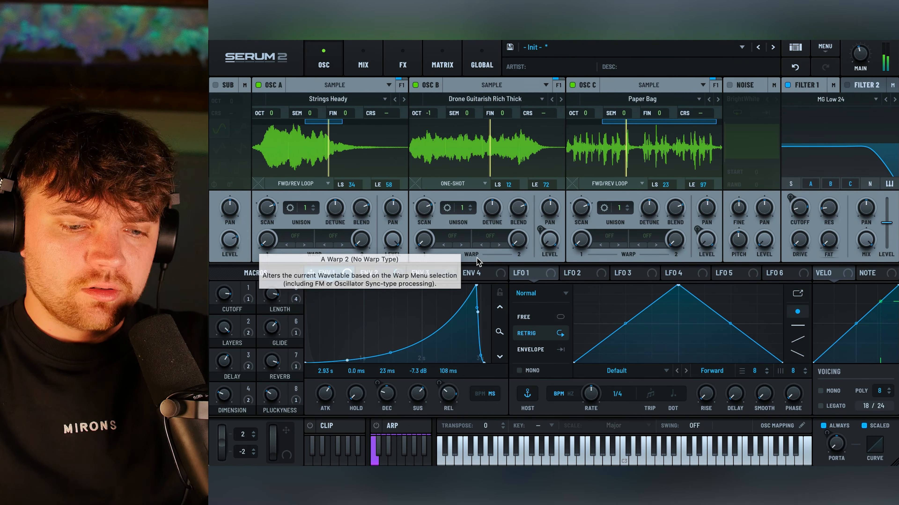
pyautogui.moveTo(218, 298); pyautogui.dragTo(224, 356)
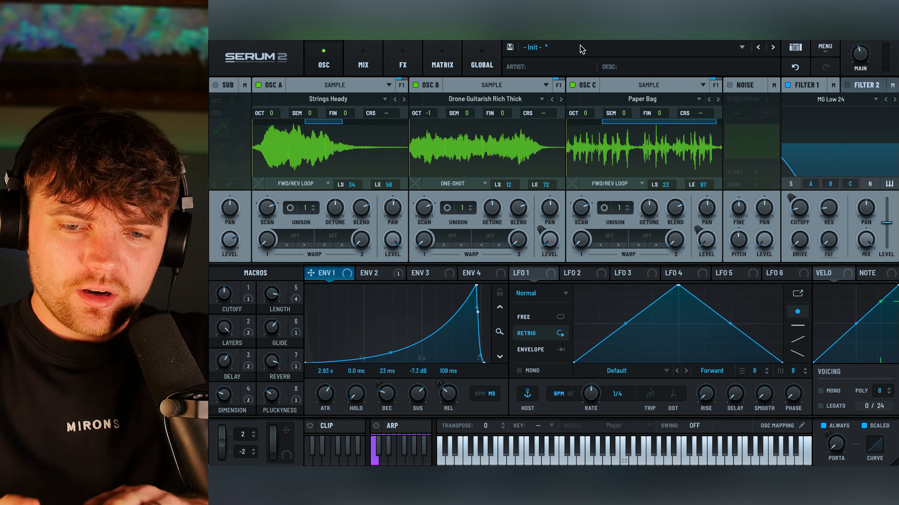
# Step: Switch off oscillators C and B and change oscillator A to Multisample mode
pyautogui.click(573, 85)
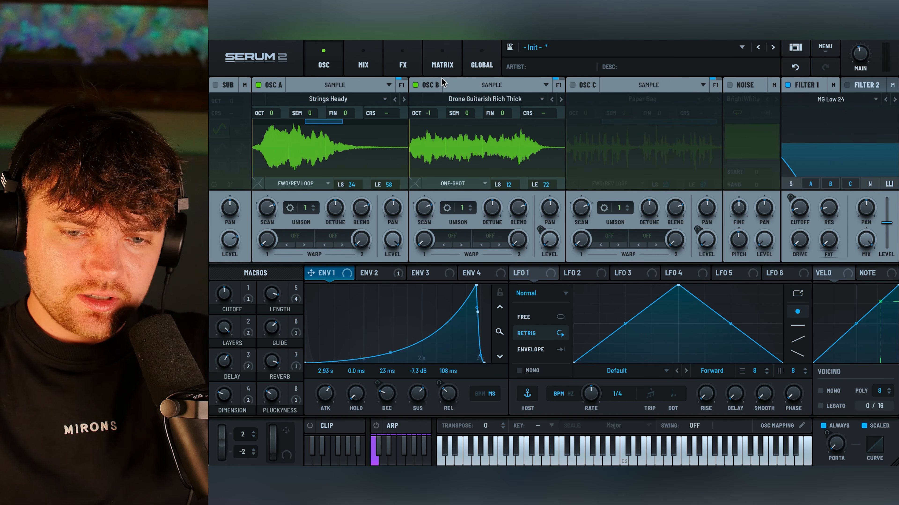
pyautogui.click(415, 86)
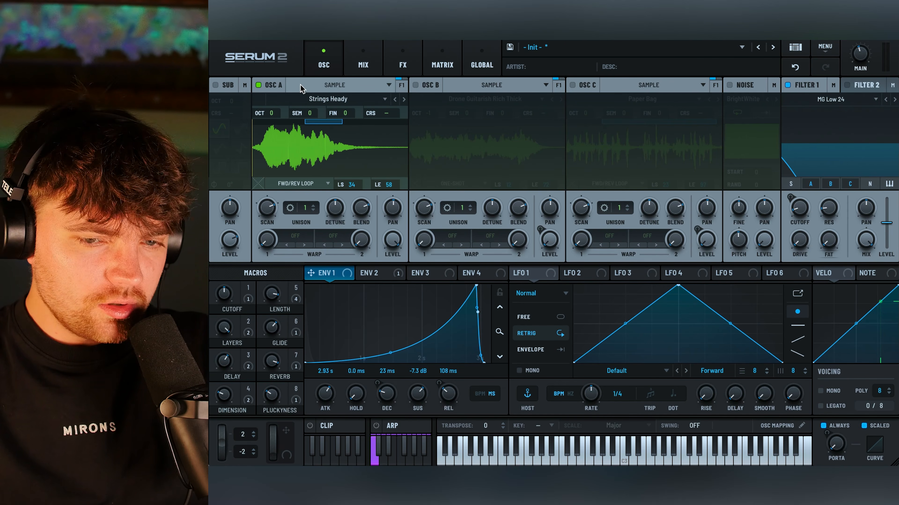
pyautogui.click(339, 86)
pyautogui.click(328, 115)
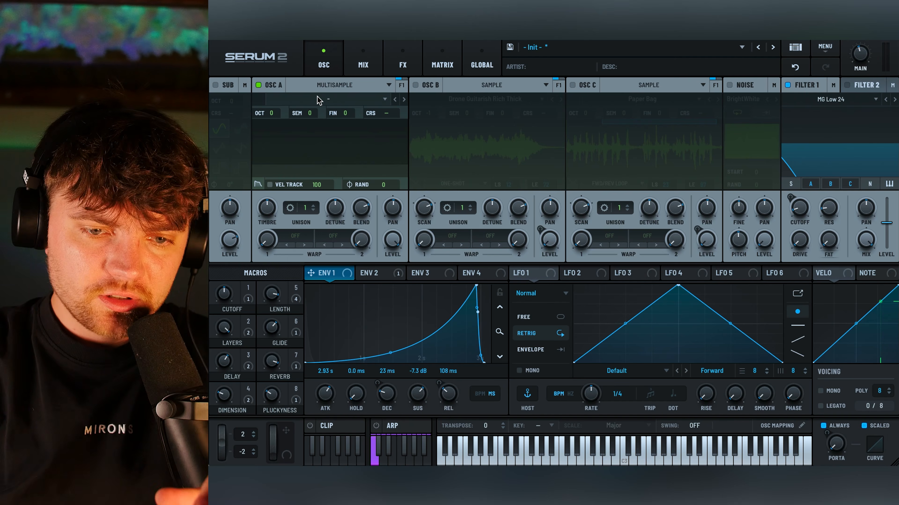
# Step: Load the factory choir multisample O Both into oscillator A
pyautogui.click(326, 101)
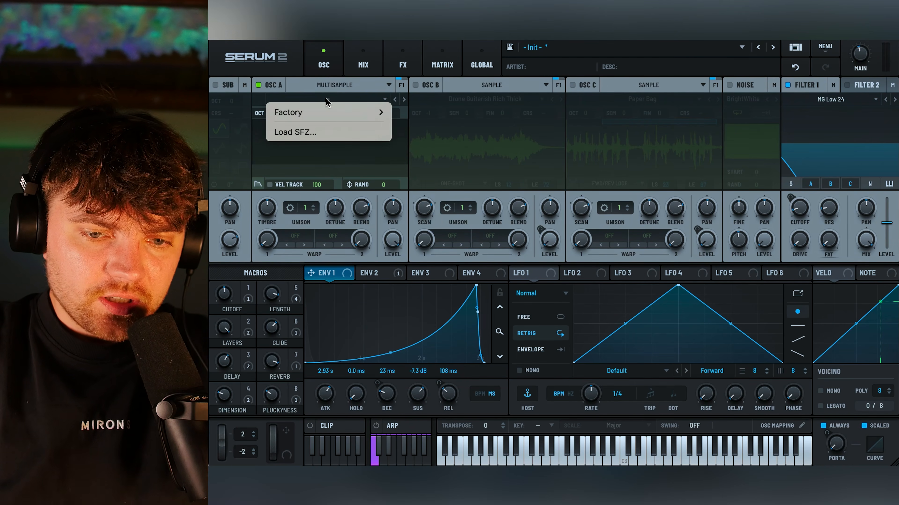
pyautogui.moveTo(331, 114)
pyautogui.moveTo(435, 128)
pyautogui.click(475, 163)
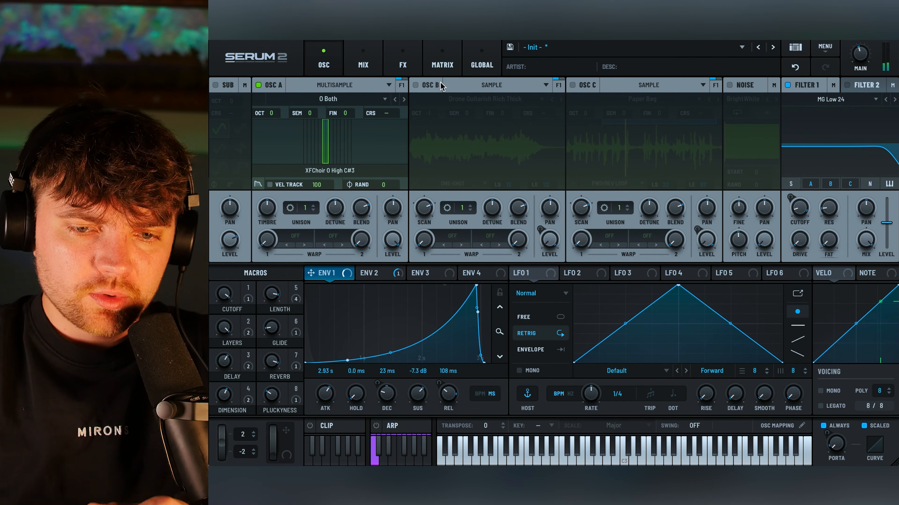
# Step: Switch oscillator B back on and change it to Multisample mode
pyautogui.click(416, 85)
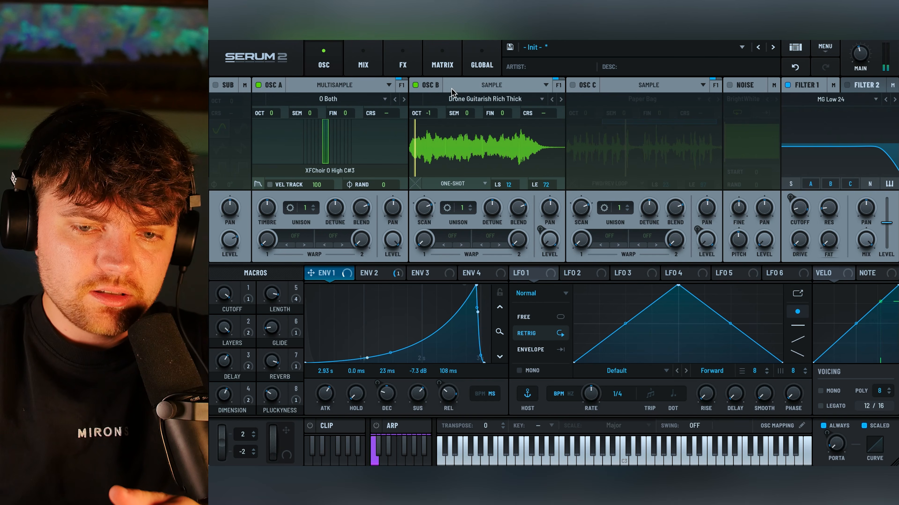
pyautogui.click(506, 88)
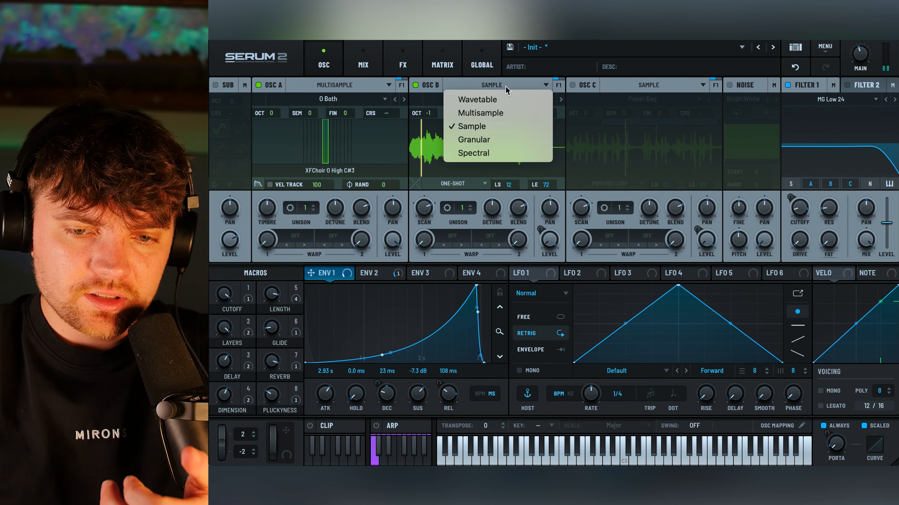
pyautogui.click(503, 106)
# Step: Load the factory choir multisample Oo High into oscillator B and set its octave to +1
pyautogui.click(467, 100)
pyautogui.moveTo(481, 114)
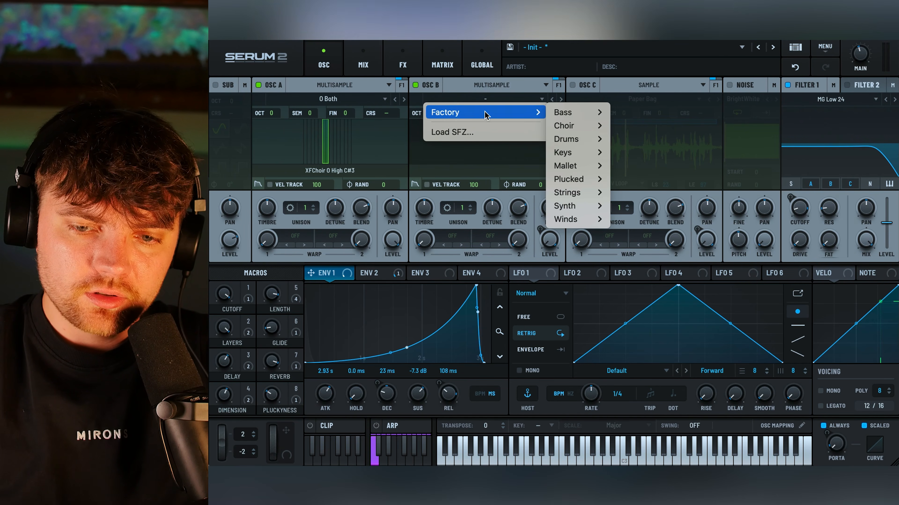
pyautogui.moveTo(591, 129)
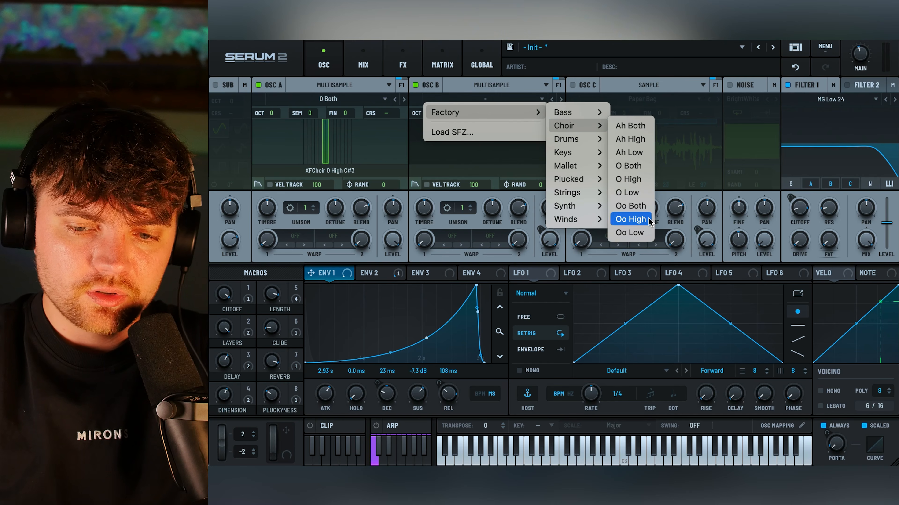
pyautogui.click(627, 220)
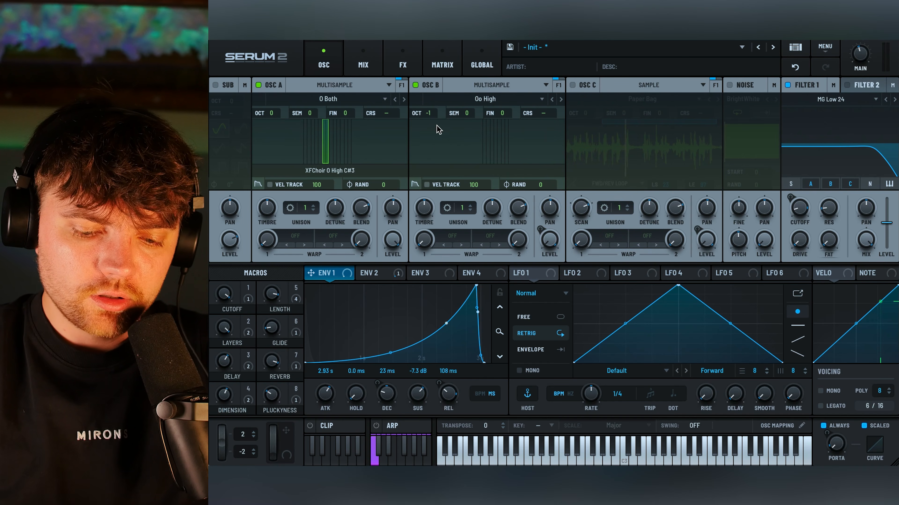
pyautogui.moveTo(428, 113); pyautogui.dragTo(429, 98)
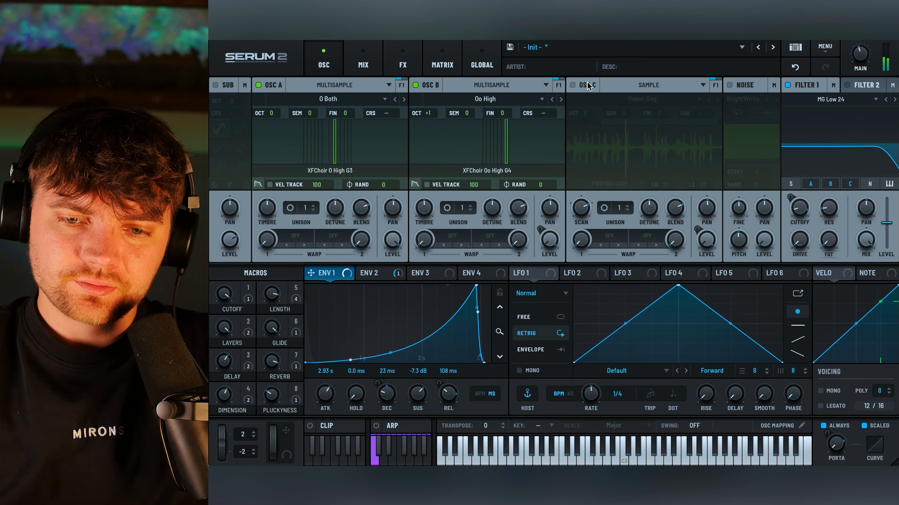
# Step: Switch oscillator C back on and load the factory Spatial sample Ambience Grains of Sand into it
pyautogui.click(572, 86)
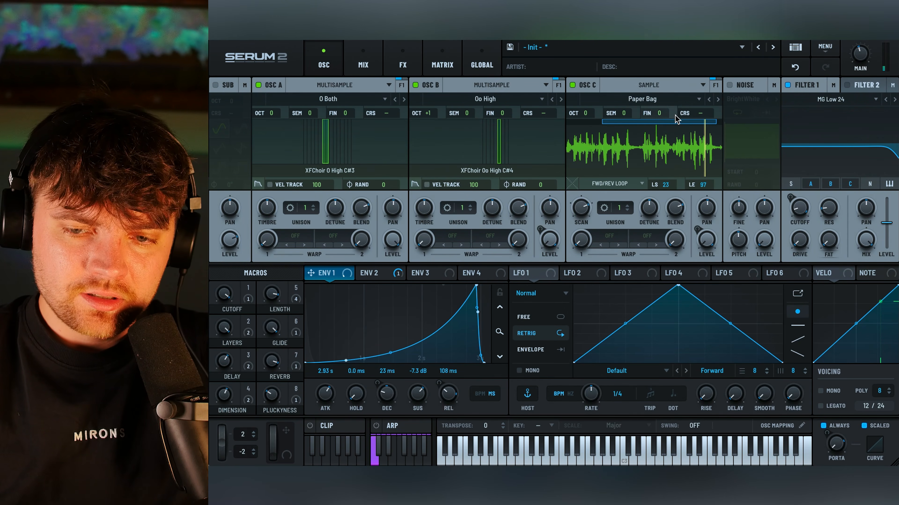
pyautogui.click(658, 99)
pyautogui.moveTo(652, 127)
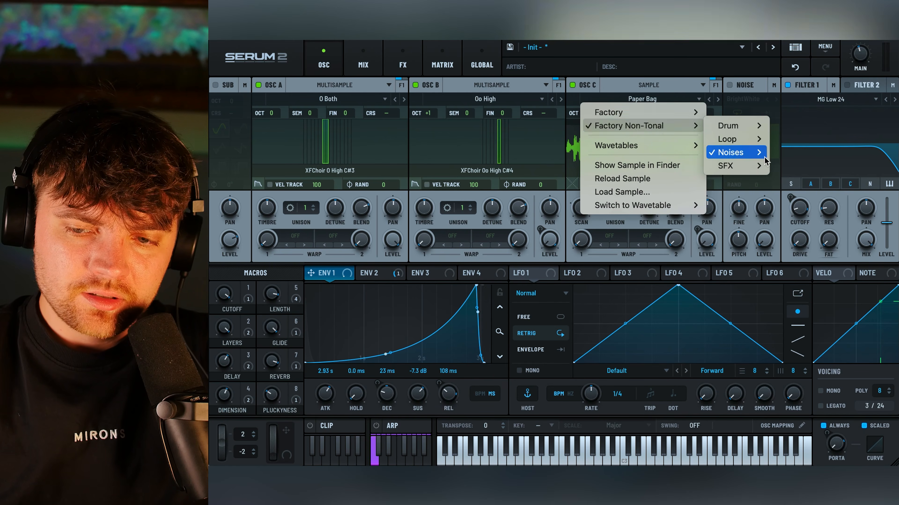
pyautogui.moveTo(740, 165)
pyautogui.moveTo(683, 112)
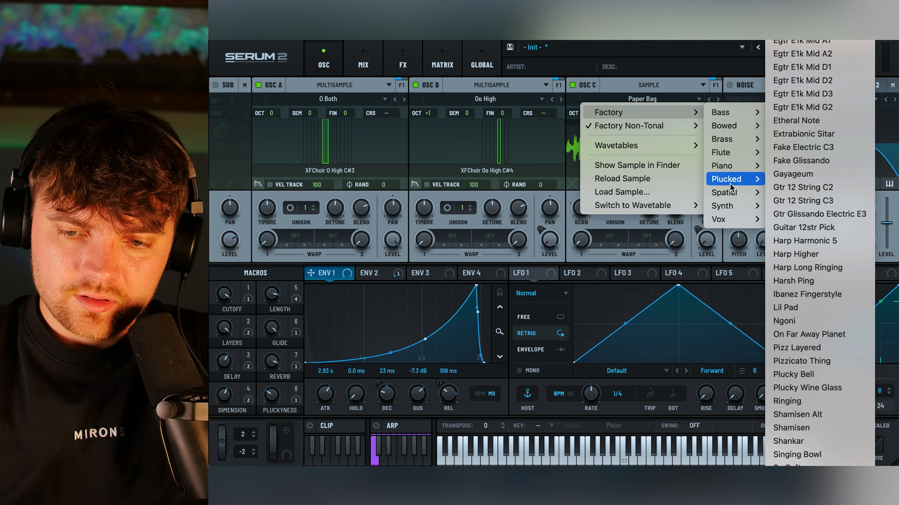
pyautogui.moveTo(723, 192)
pyautogui.click(793, 207)
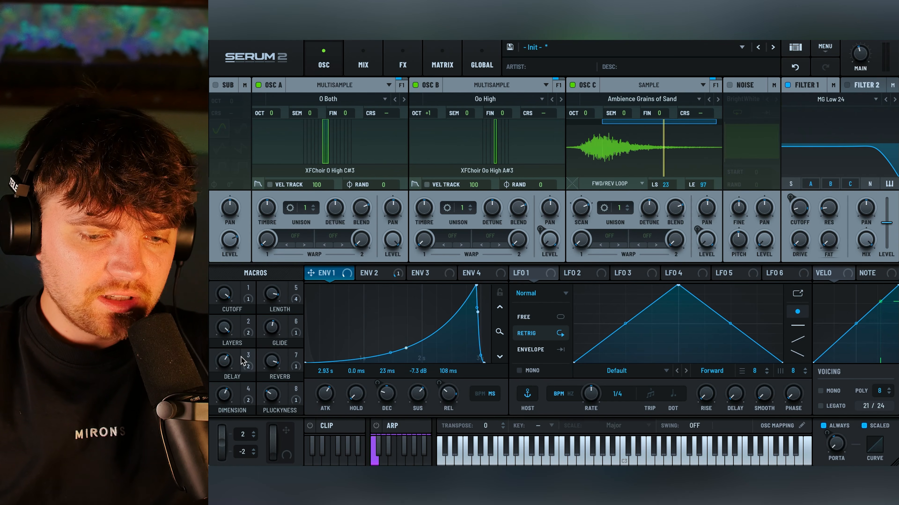
# Step: Reduce the Layers macro's modulation amount on oscillator C's level and set that oscillator's octave to -2
pyautogui.moveTo(248, 325)
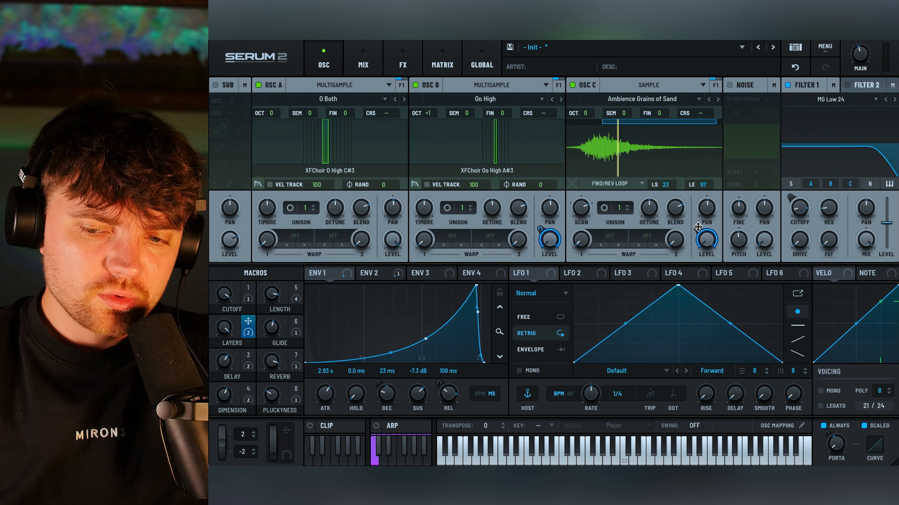
pyautogui.moveTo(698, 229); pyautogui.dragTo(697, 240)
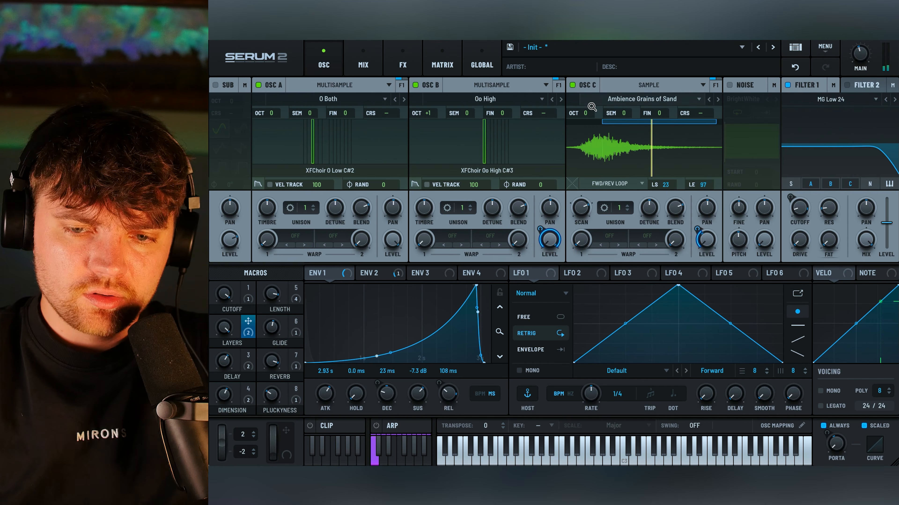
pyautogui.moveTo(585, 113); pyautogui.dragTo(591, 125)
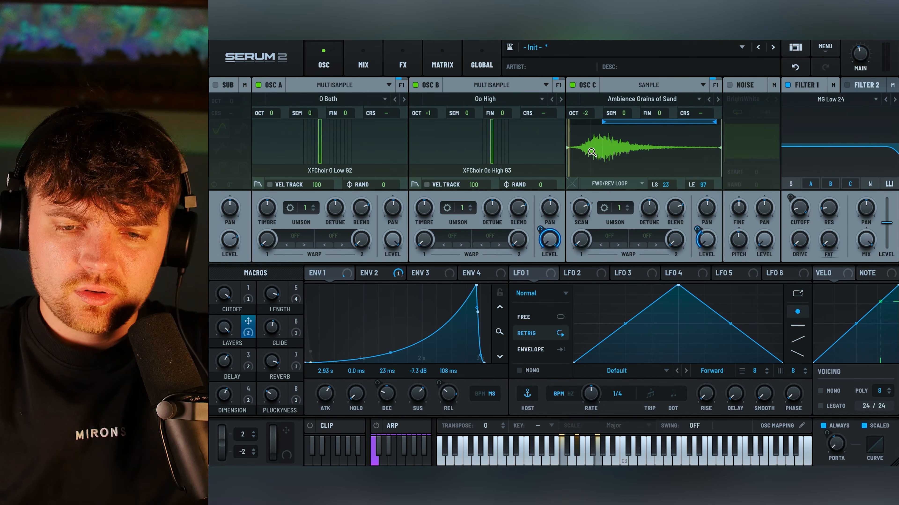
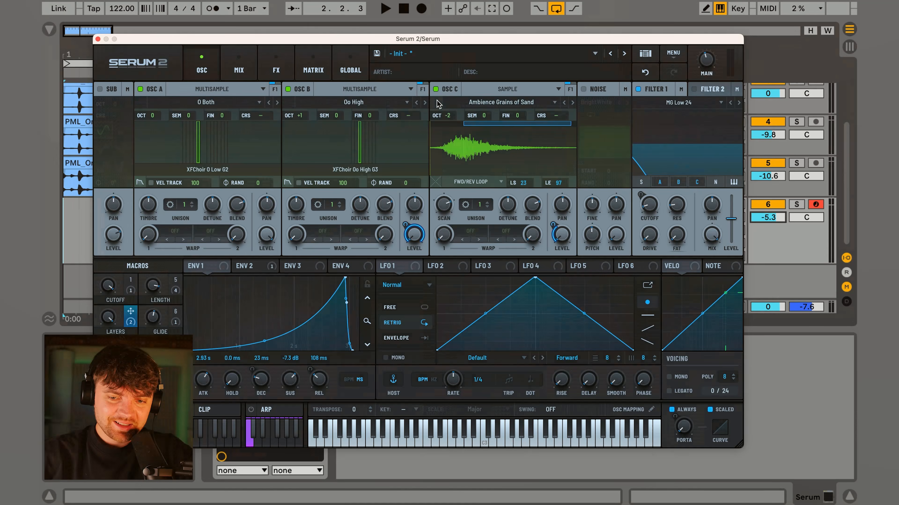
pyautogui.click(437, 89)
pyautogui.click(437, 89)
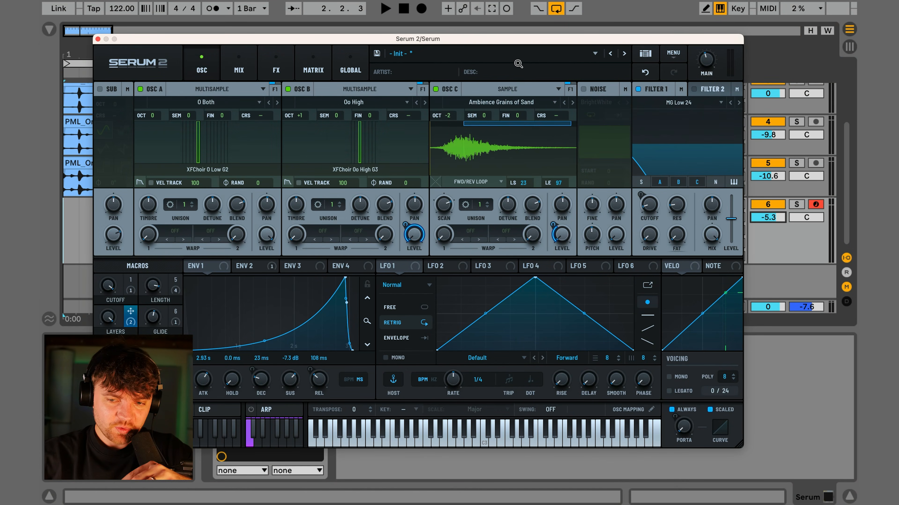
# Step: Reset the synth to the Init Preset
pyautogui.click(682, 52)
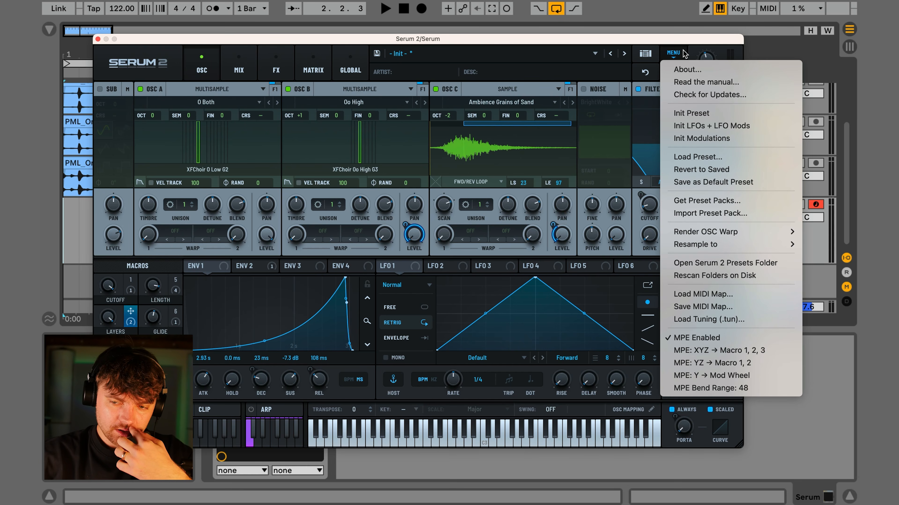
pyautogui.click(682, 113)
# Step: Move the synth window aside and show the browser in Ableton Live
pyautogui.moveTo(129, 42); pyautogui.dragTo(192, 99)
pyautogui.click(49, 33)
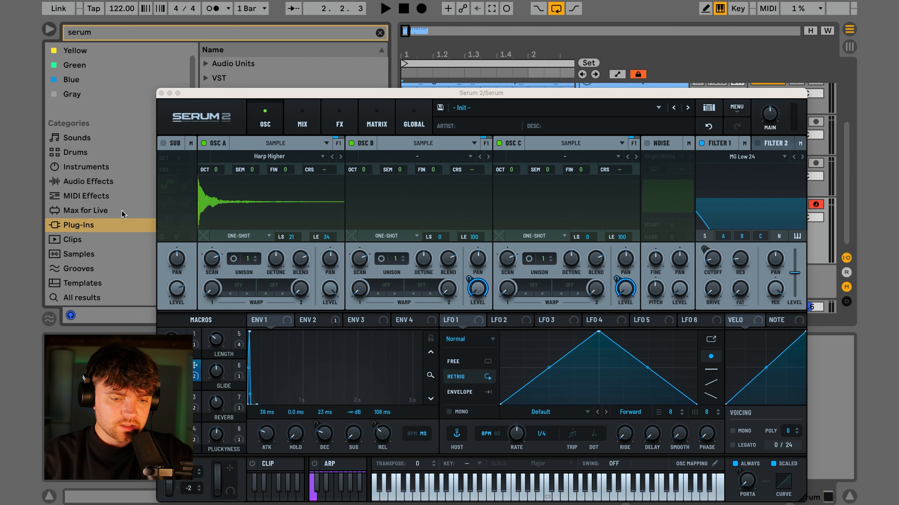
# Step: Show the Organica 06 folder in the browser without the search filter and hide the synth window
pyautogui.scroll(-10, 124, 212)
pyautogui.click(97, 288)
pyautogui.click(380, 32)
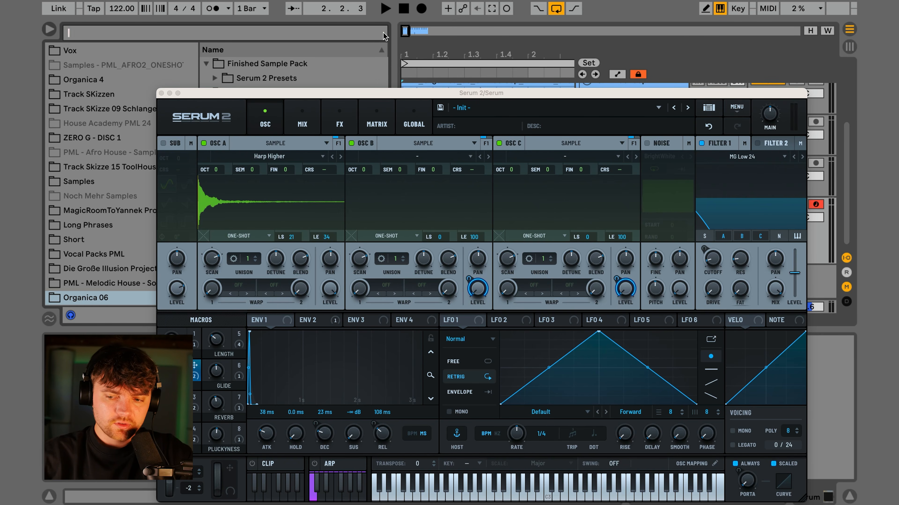
pyautogui.moveTo(393, 91); pyautogui.dragTo(593, 131)
pyautogui.click(253, 116)
pyautogui.click(361, 128)
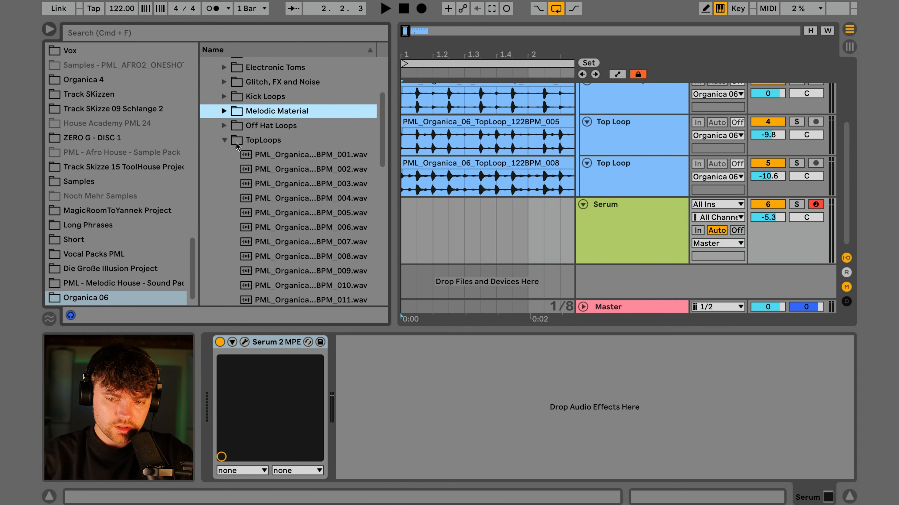
# Step: Collapse the TopLoops folder and expand the Acoustic Percussion folder inside the finished sample pack's Loops
pyautogui.click(224, 140)
pyautogui.click(589, 165)
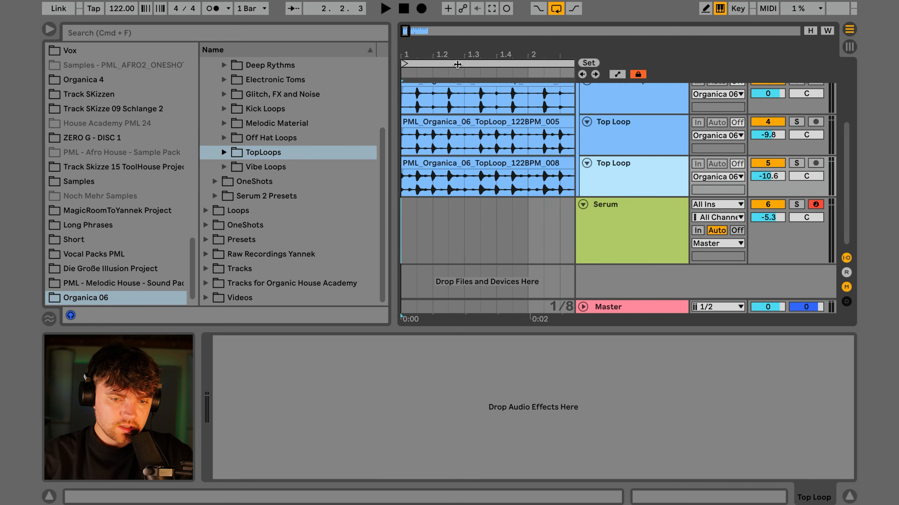
pyautogui.click(457, 64)
pyautogui.scroll(3, 283, 177)
pyautogui.click(223, 107)
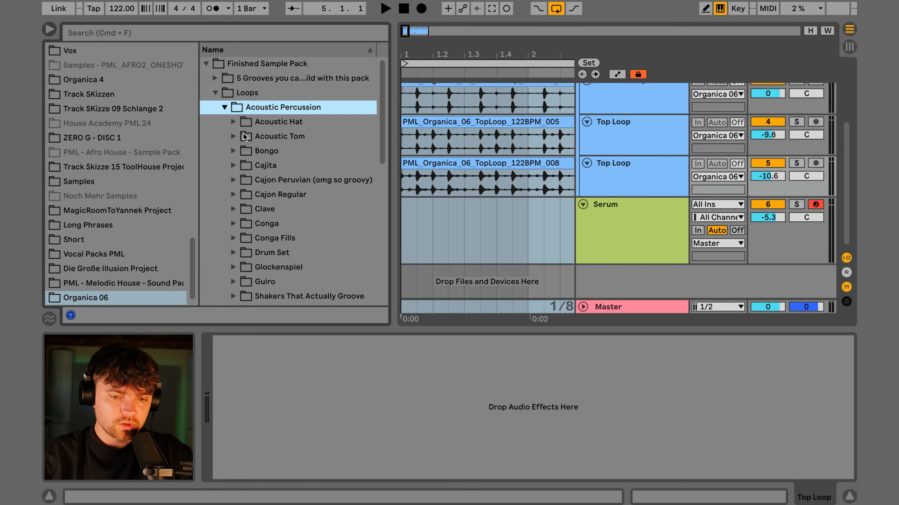
pyautogui.scroll(-2, 233, 144)
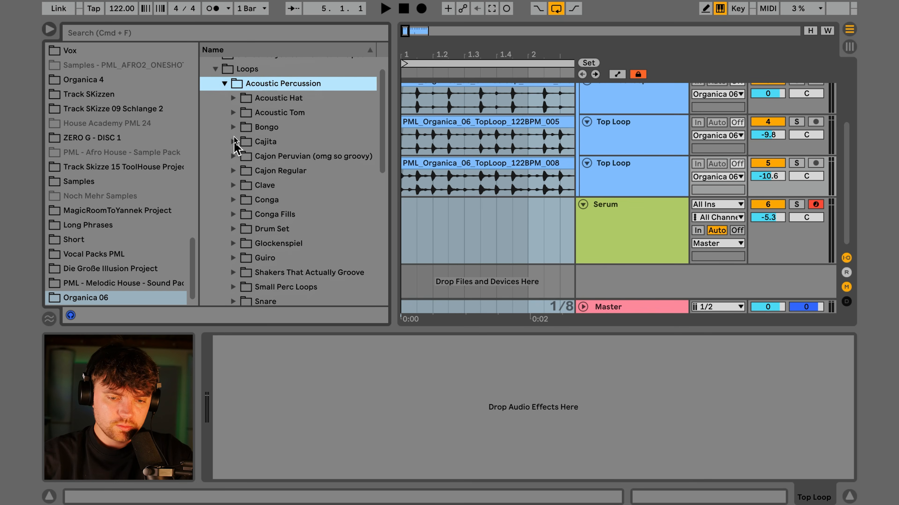
# Step: Start playback and audition loops 001 and 005 from the Bongo folder over the groove
pyautogui.click(233, 127)
pyautogui.press('space')
pyautogui.click(329, 145)
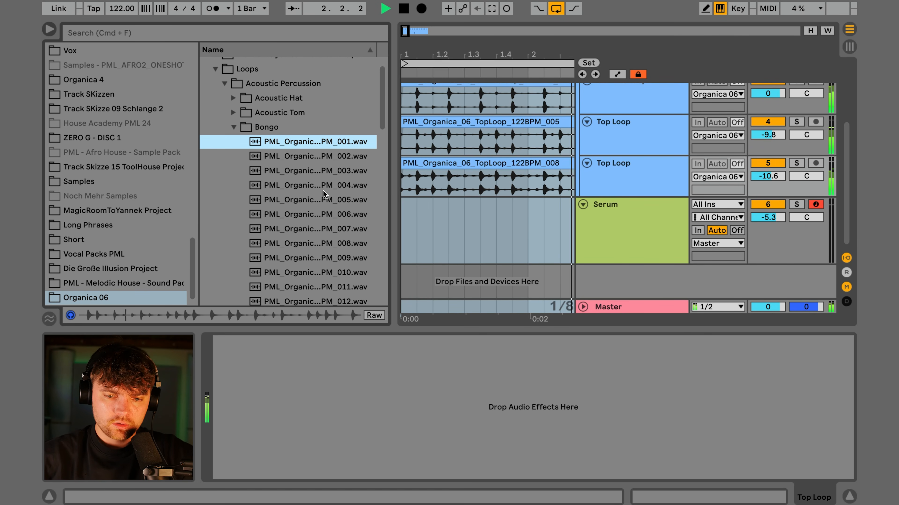
pyautogui.click(289, 206)
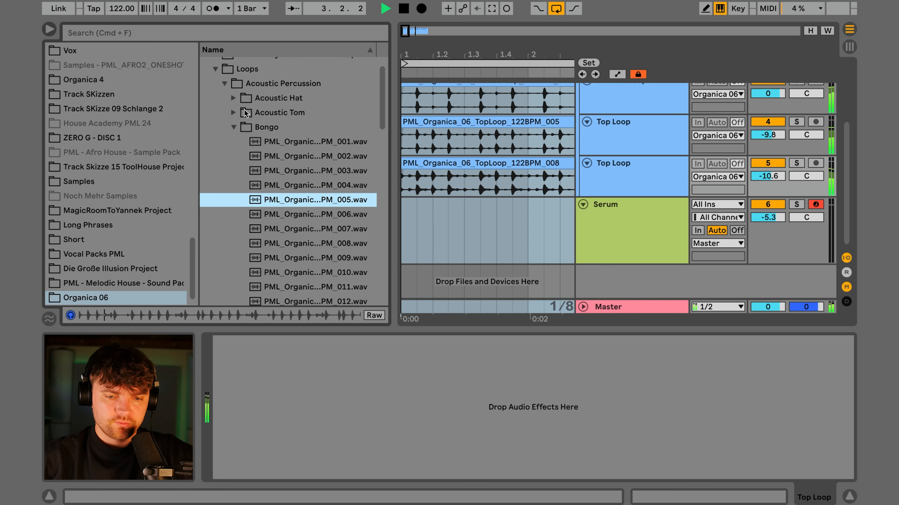
pyautogui.click(233, 127)
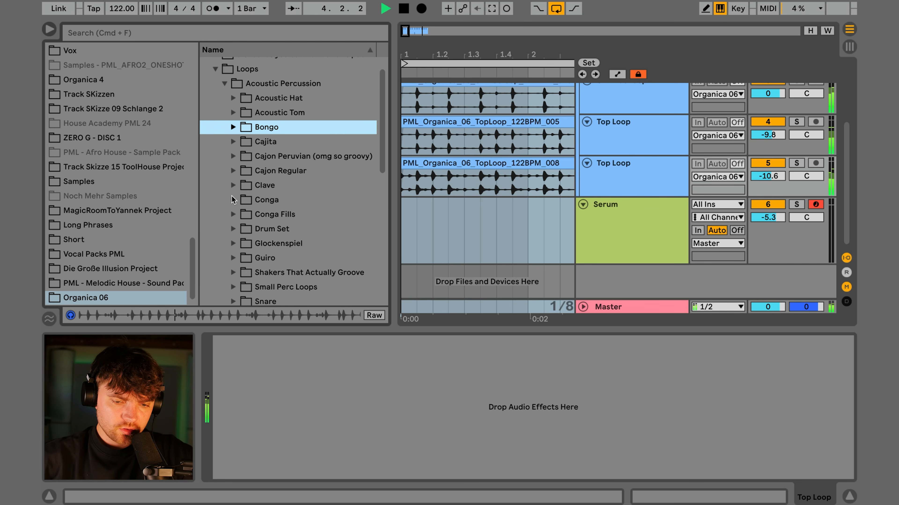
# Step: Audition loop 003 from the Conga folder against the playing groove
pyautogui.click(233, 200)
pyautogui.click(282, 244)
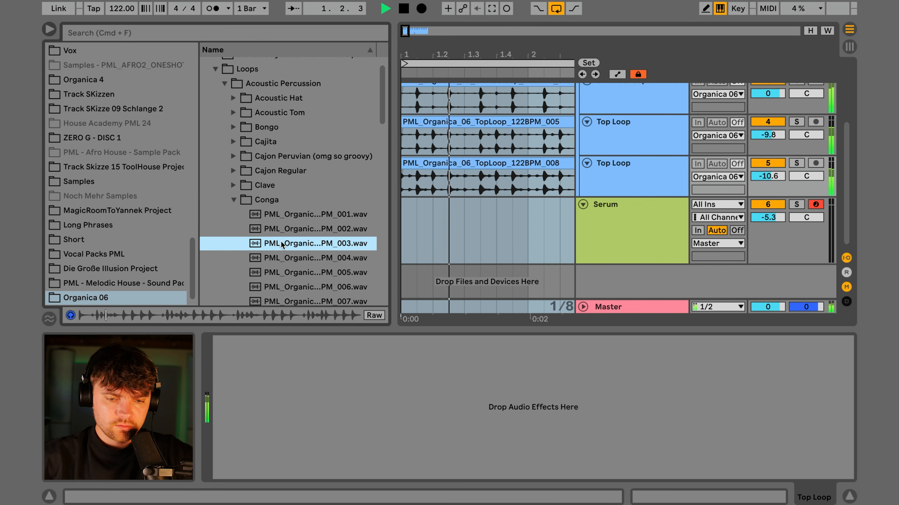
pyautogui.click(233, 199)
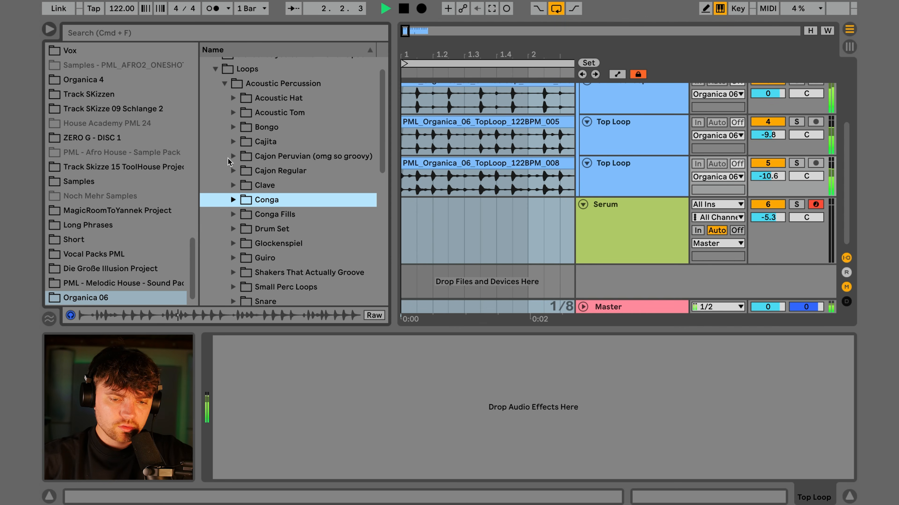
# Step: Audition loops 004 and 007 from the Cajon Peruvian (omg so groovy) folder, collapsing the folder when done
pyautogui.click(234, 156)
pyautogui.click(288, 215)
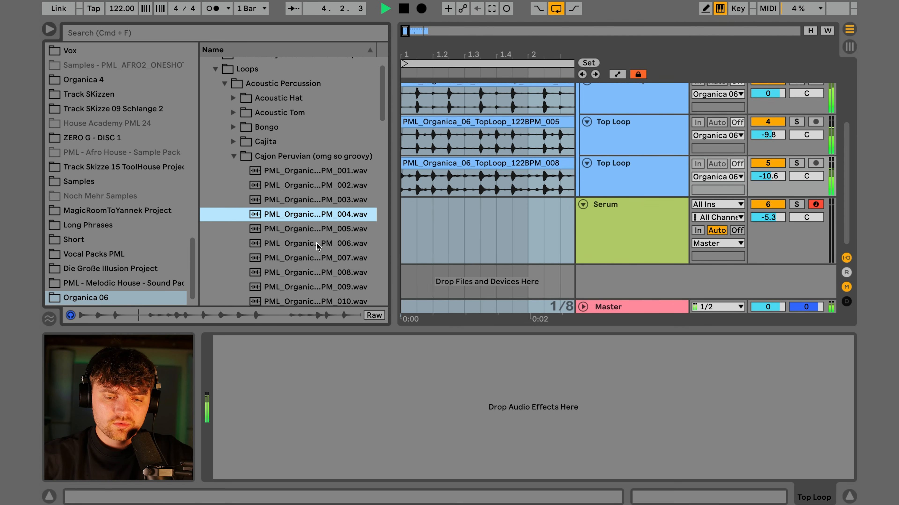
pyautogui.click(310, 259)
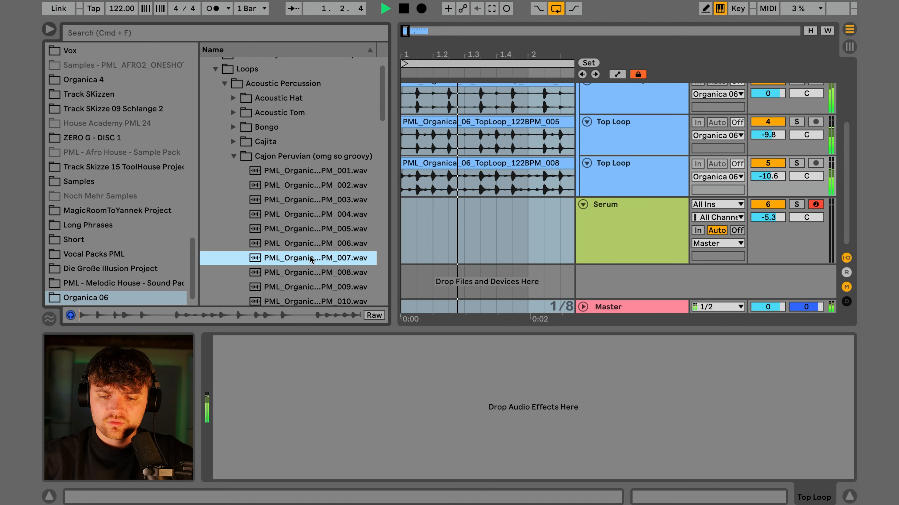
pyautogui.scroll(-2, 328, 252)
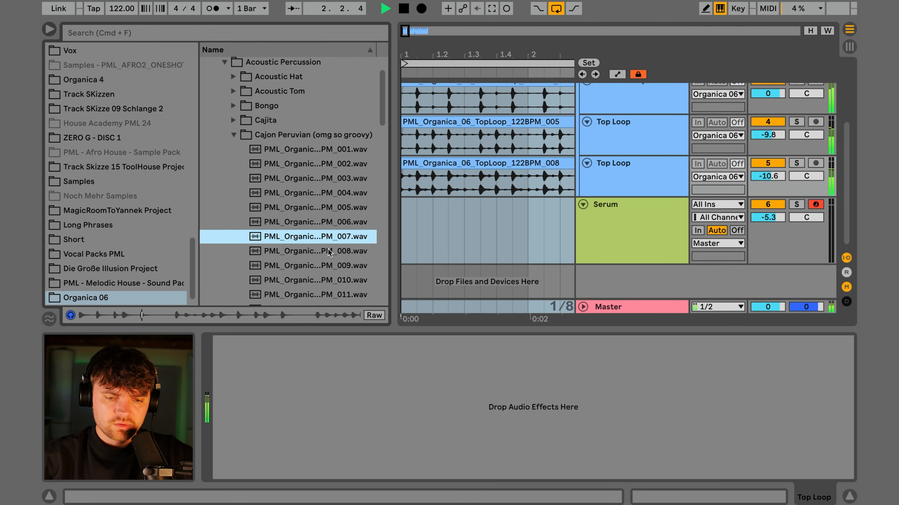
pyautogui.click(234, 136)
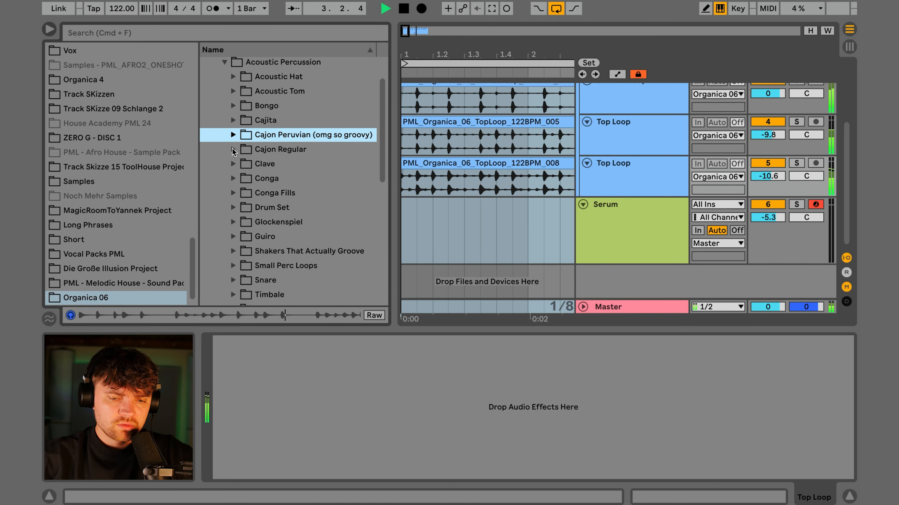
# Step: Audition loop 009 from the Clave folder and loop 006 from the Guiro folder
pyautogui.click(233, 163)
pyautogui.click(320, 294)
pyautogui.scroll(-5, 326, 271)
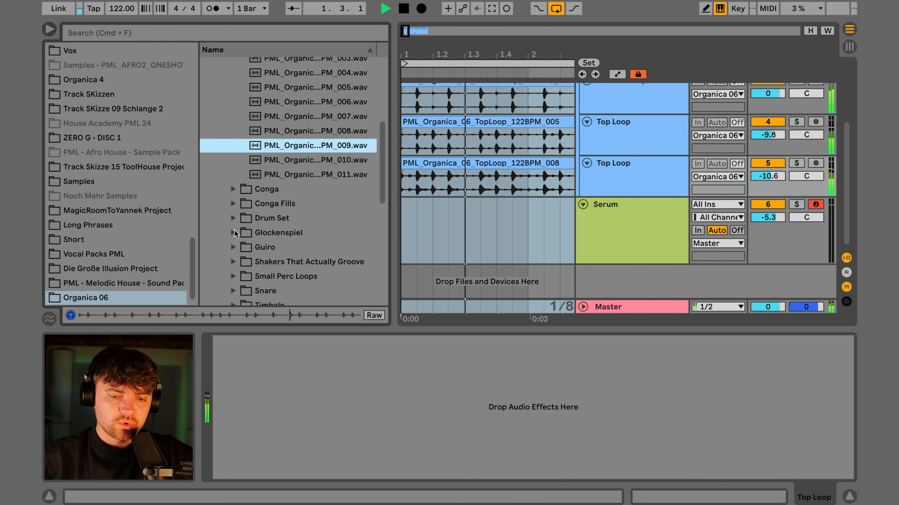
pyautogui.click(233, 247)
pyautogui.click(324, 174)
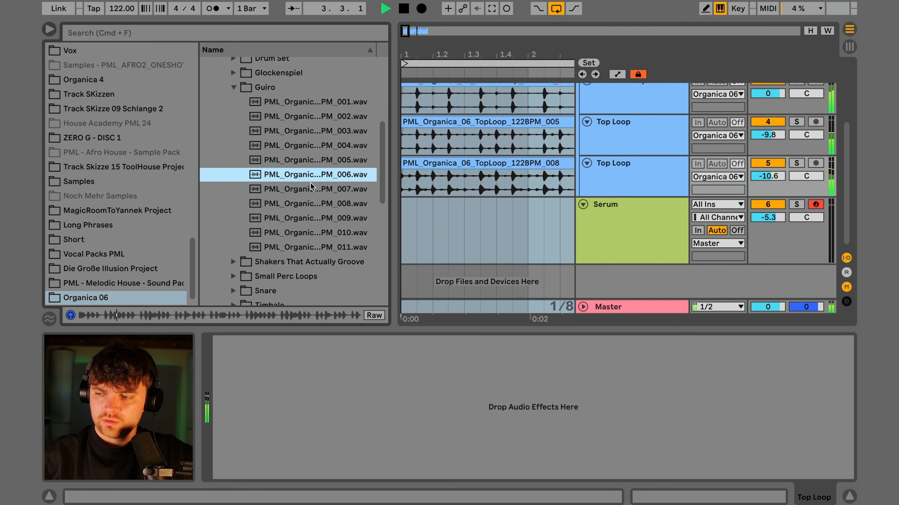
pyautogui.scroll(-2, 237, 238)
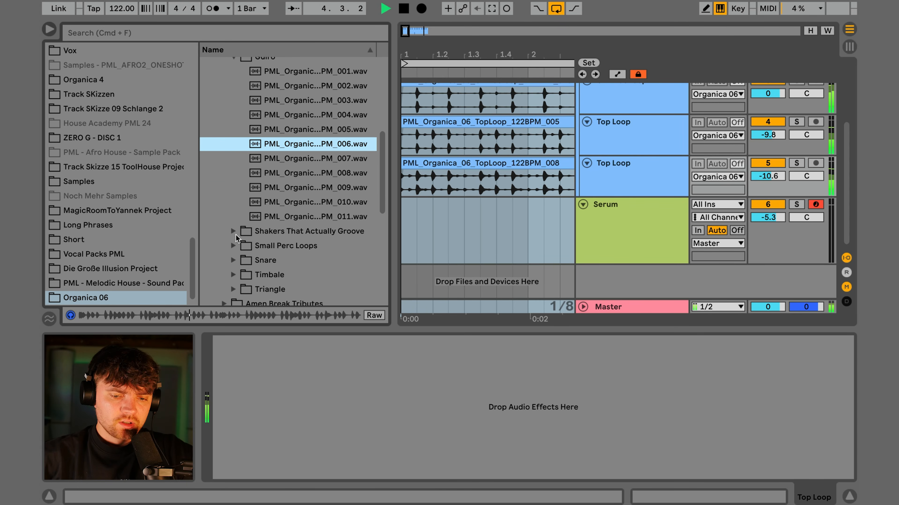
# Step: Audition loops from the Shakers That Actually Groove folder and collapse the Acoustic Percussion folder
pyautogui.click(233, 234)
pyautogui.click(284, 230)
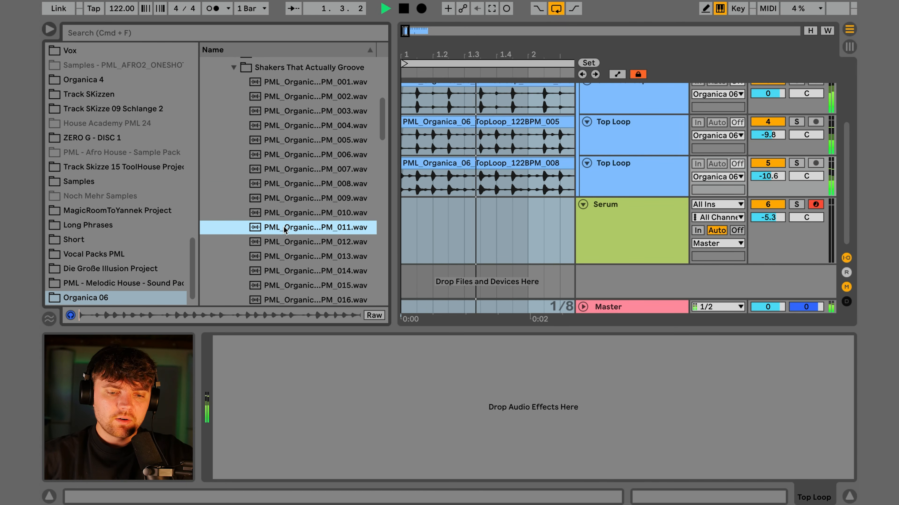
pyautogui.scroll(-4, 284, 229)
pyautogui.click(284, 229)
pyautogui.scroll(15, 281, 178)
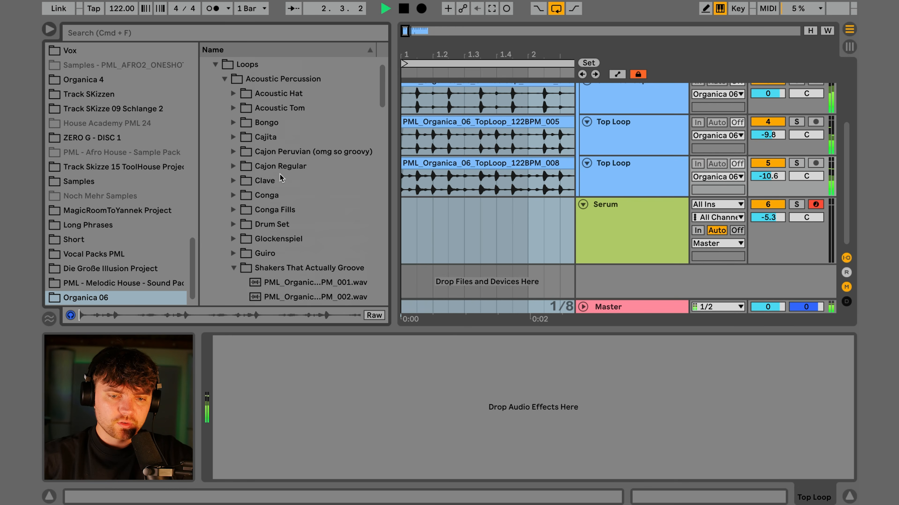
pyautogui.click(226, 80)
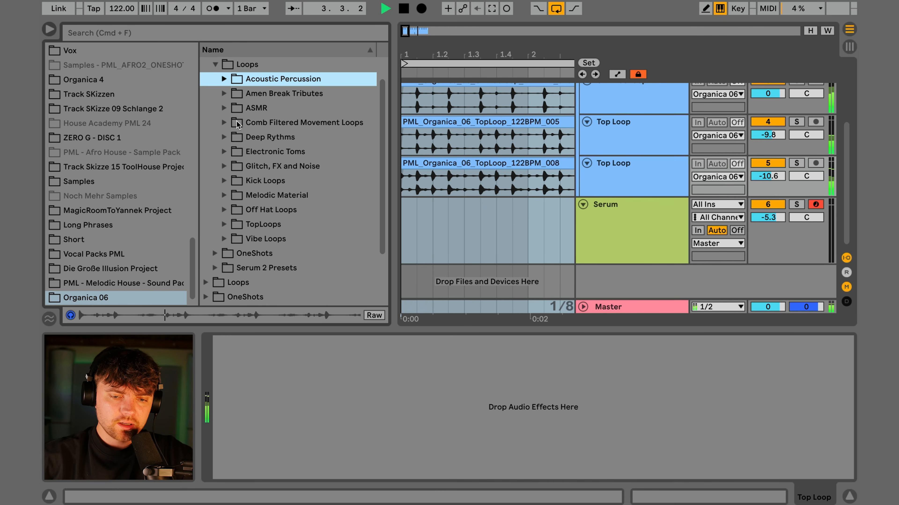
# Step: Audition loops 007 and 016 from the ASMR folder
pyautogui.click(224, 108)
pyautogui.click(264, 208)
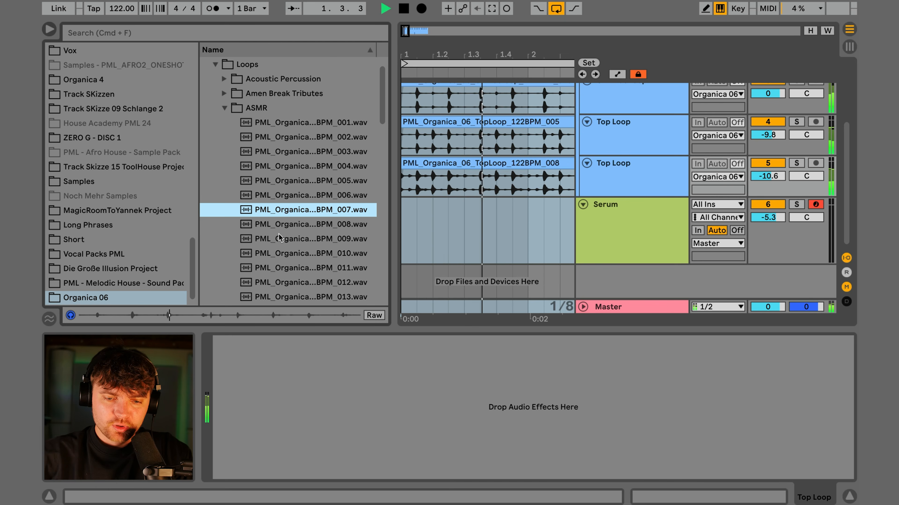
pyautogui.scroll(-4, 276, 237)
pyautogui.click(302, 235)
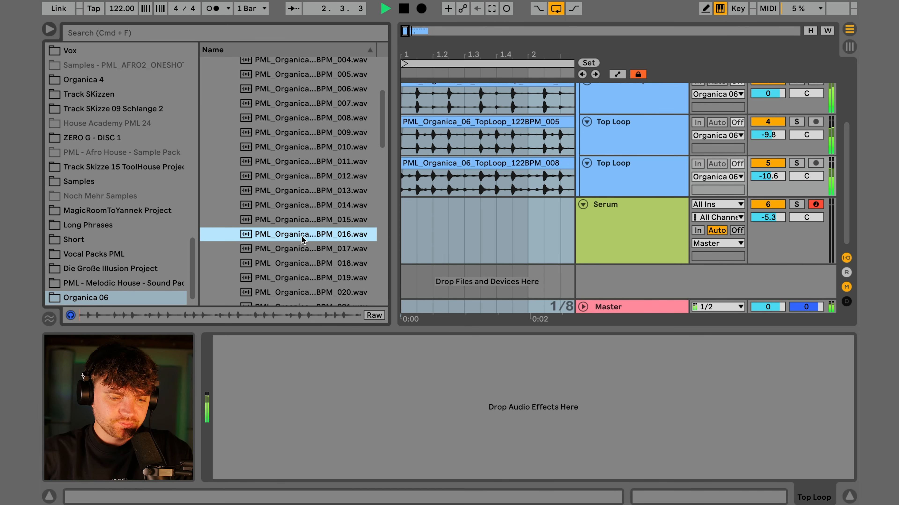
# Step: Stop playback, reopen Serum 2 from its track, and load ASMR loop 016 into oscillator A
pyautogui.click(604, 220)
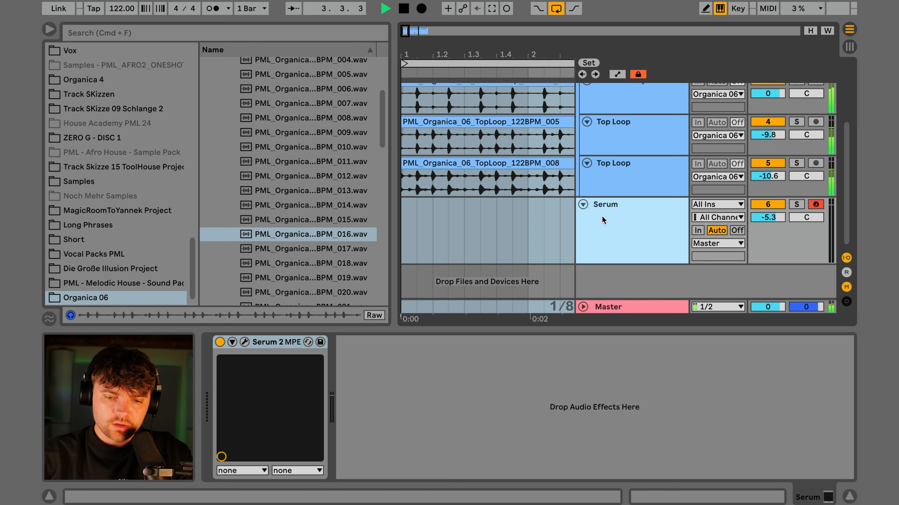
pyautogui.press('space')
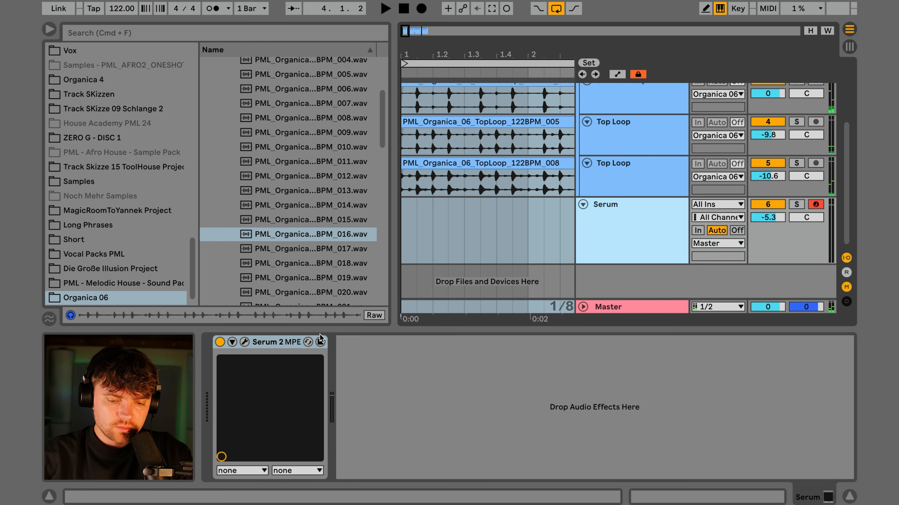
pyautogui.click(320, 342)
pyautogui.moveTo(306, 104); pyautogui.dragTo(444, 111)
pyautogui.moveTo(294, 234); pyautogui.dragTo(481, 212)
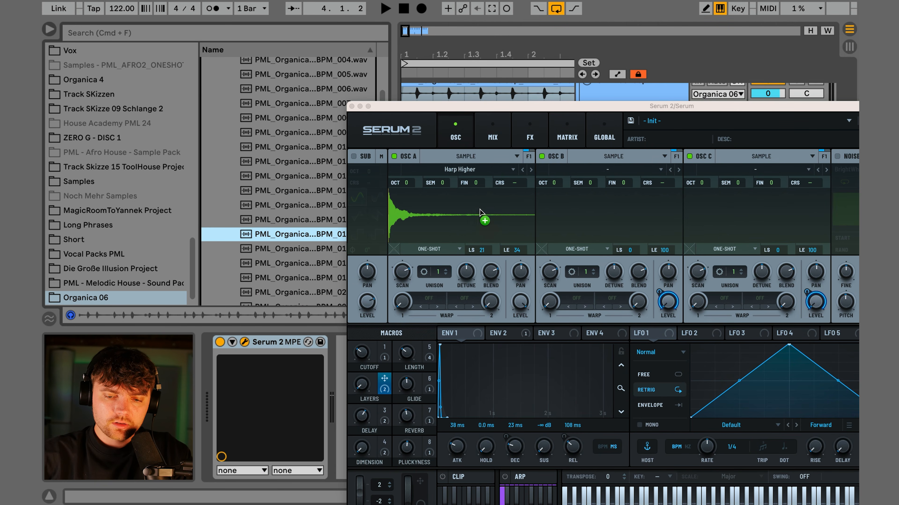
pyautogui.moveTo(480, 212); pyautogui.dragTo(481, 212)
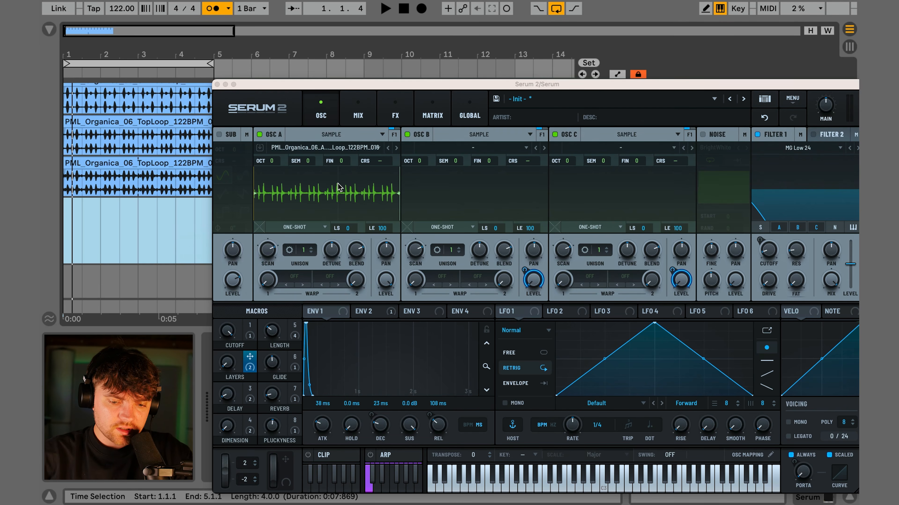
# Step: Turn up the Reverb macro
pyautogui.moveTo(272, 399); pyautogui.dragTo(263, 342)
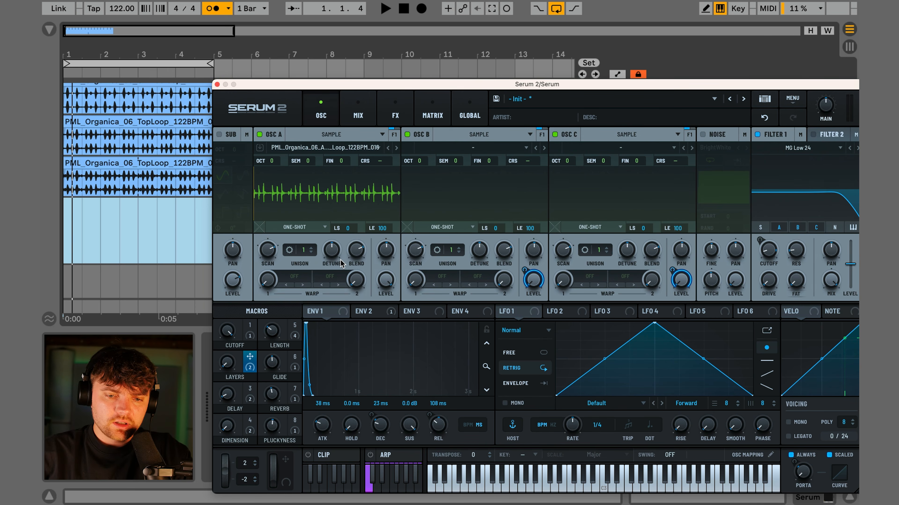
pyautogui.moveTo(341, 263)
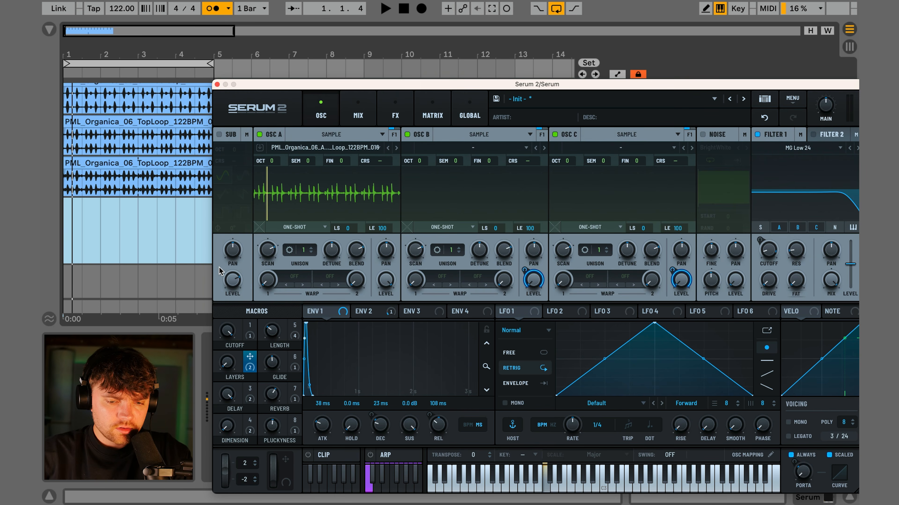
pyautogui.moveTo(275, 333)
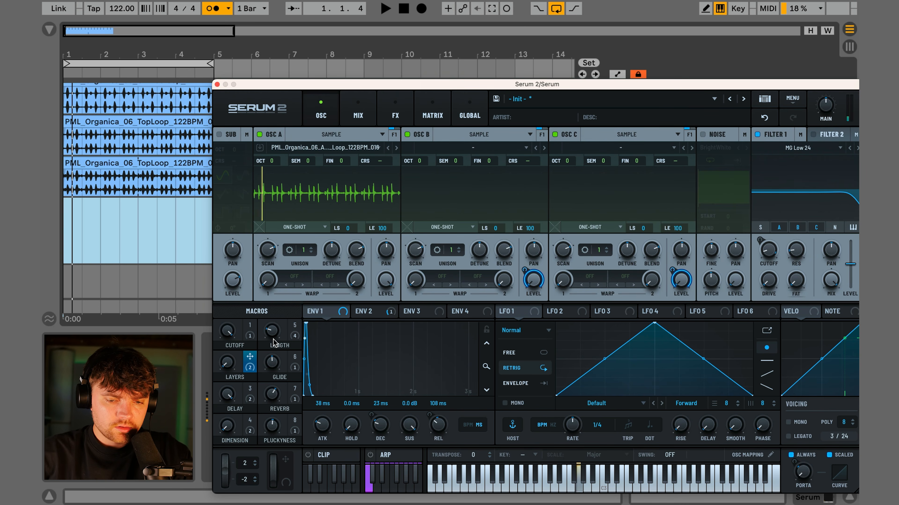
# Step: Play the loaded ASMR loop at different keyboard octaves to hear how it changes with pitch
pyautogui.press('x')
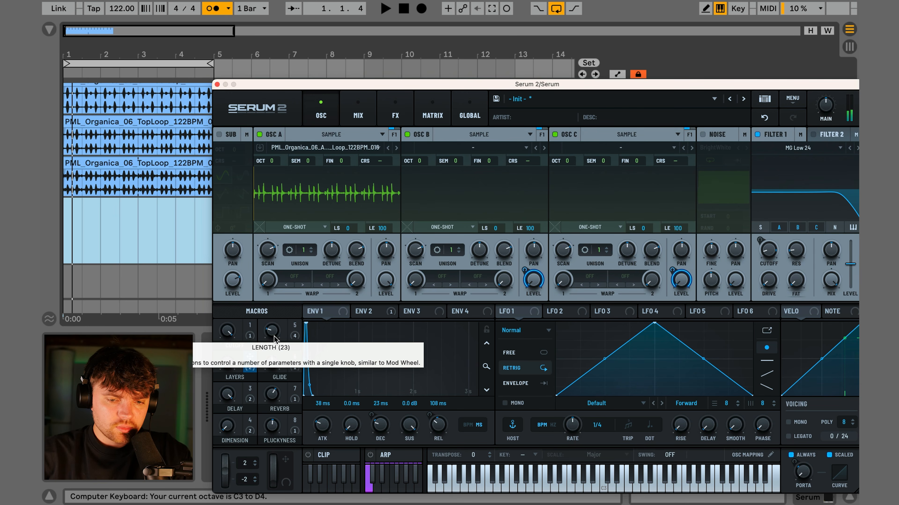
pyautogui.press('g')
pyautogui.press('c')
pyautogui.press('c')
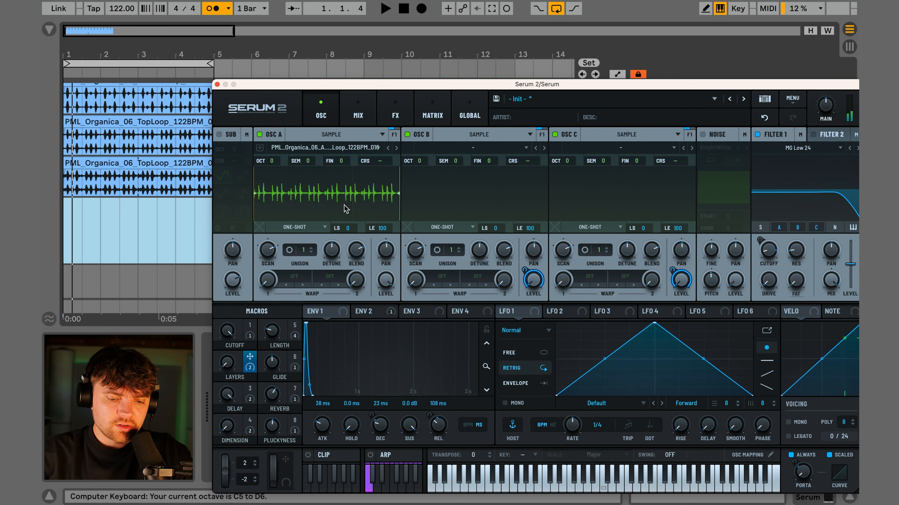
pyautogui.press('d')
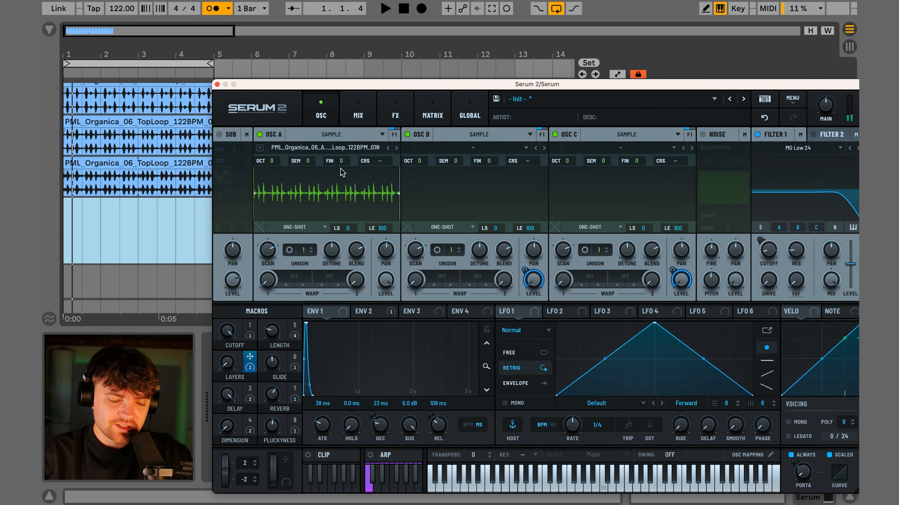
pyautogui.press('z')
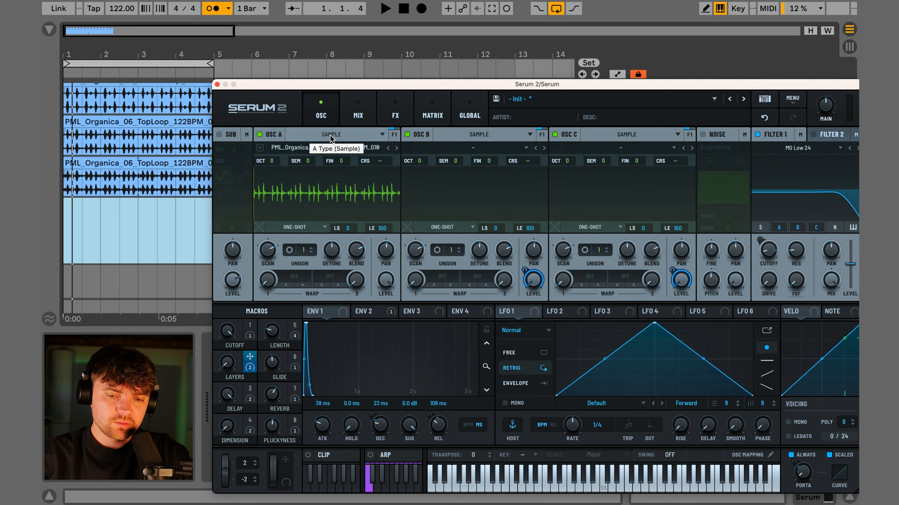
# Step: Switch oscillator A's type to Spectral
pyautogui.click(329, 136)
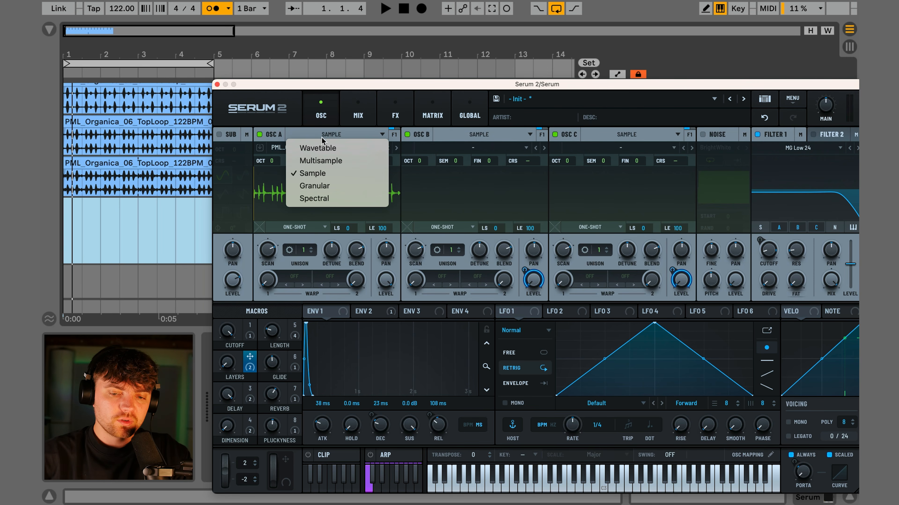
pyautogui.click(313, 198)
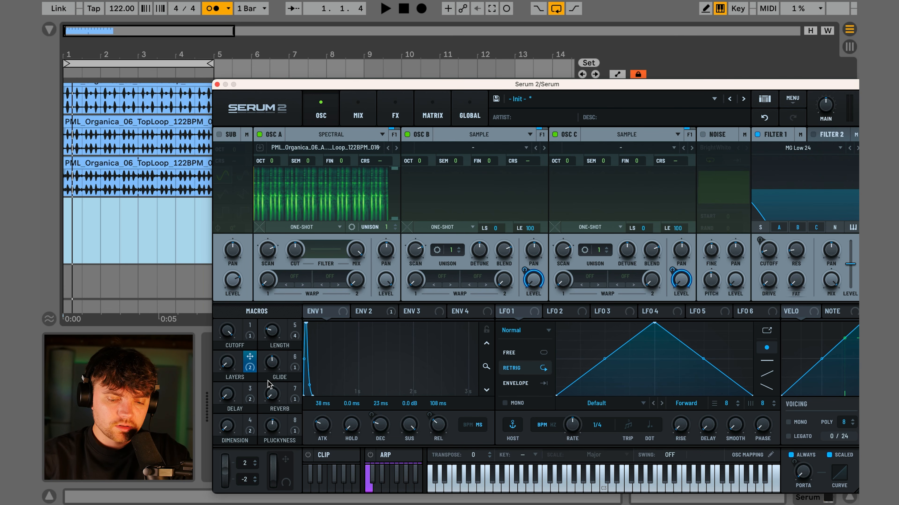
# Step: Play notes to hear the ASMR loop through the Spectral oscillator and close the Serum 2 window
pyautogui.press('a')
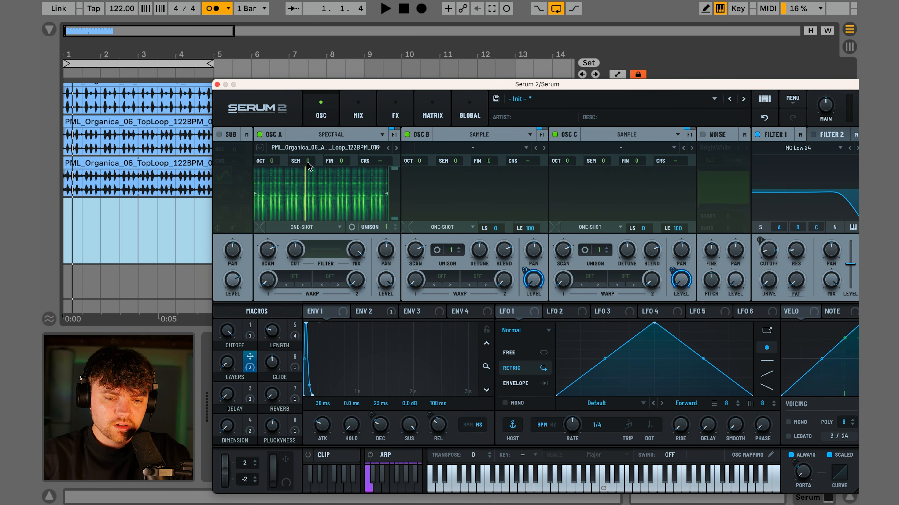
pyautogui.press('a')
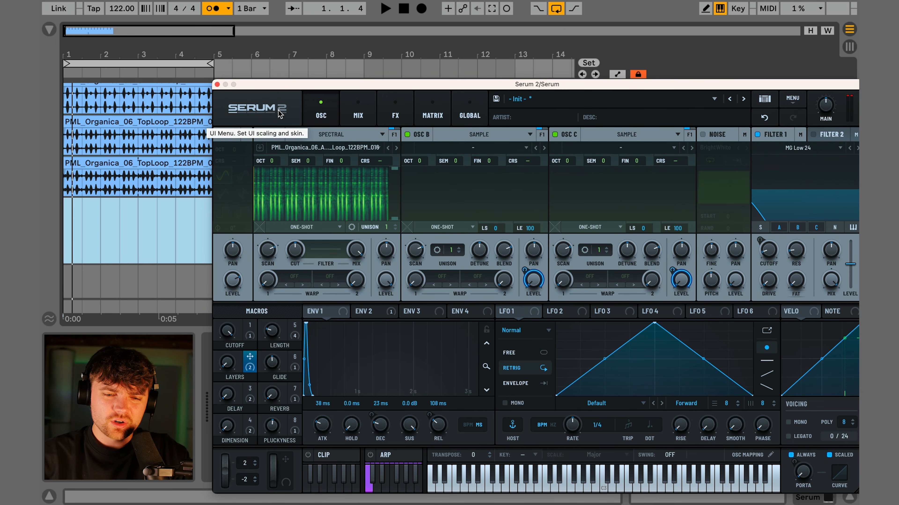
pyautogui.press('a')
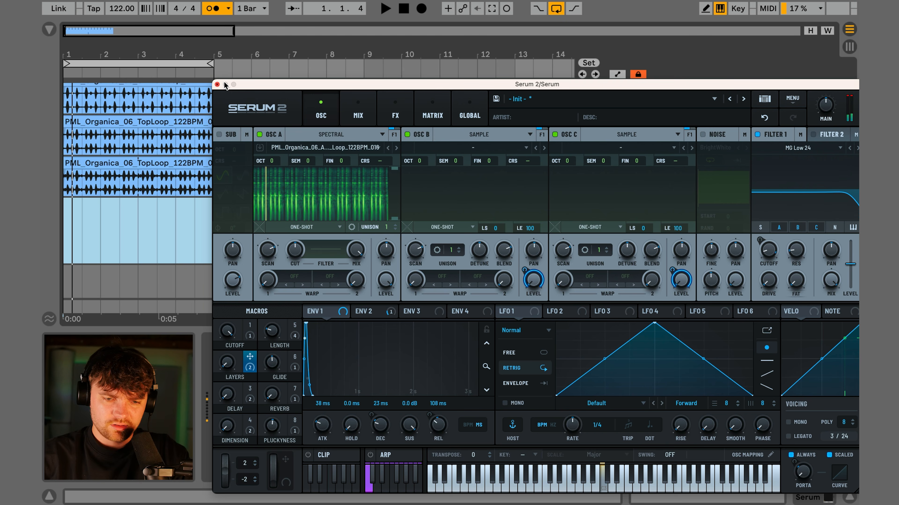
pyautogui.click(217, 85)
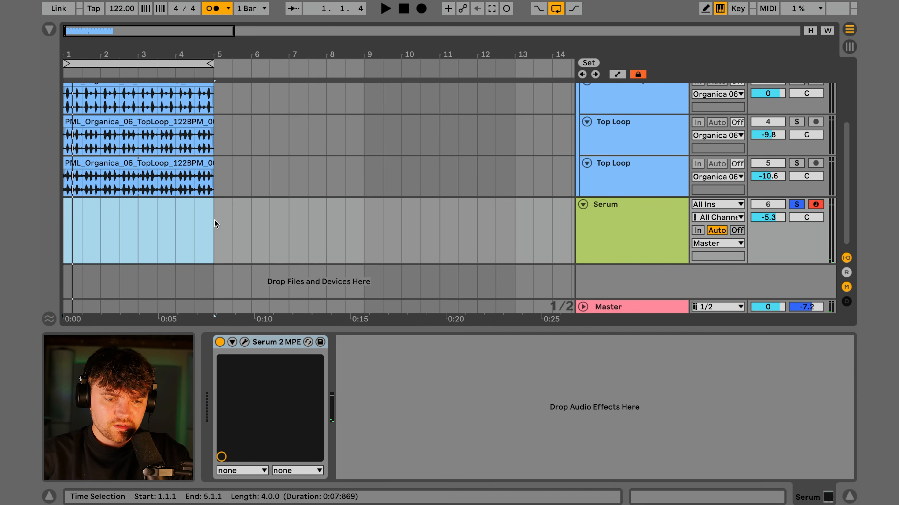
# Step: Insert a four-bar MIDI clip on the Serum track and fill it with C3, starting with a one-bar note at bar 1
pyautogui.moveTo(216, 224); pyautogui.dragTo(64, 213)
pyautogui.hotkey('ctrl', 'shift', 'm')
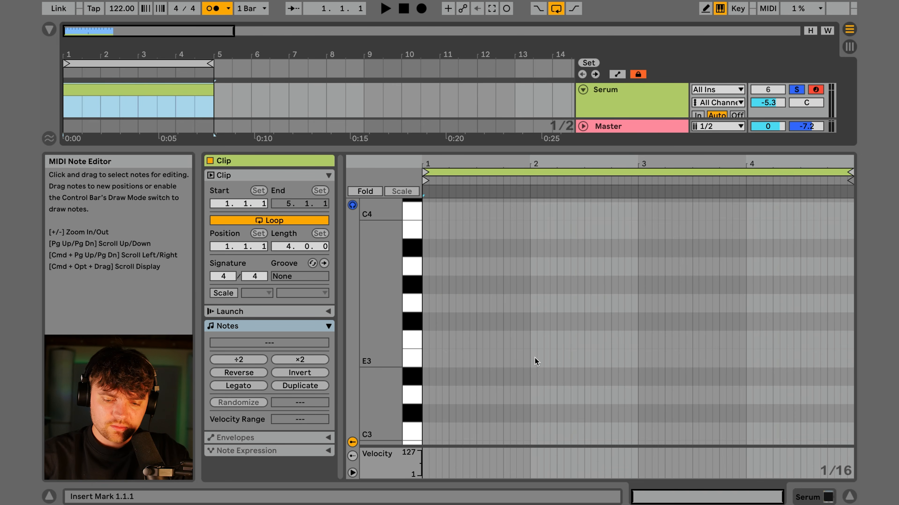
pyautogui.doubleClick(428, 427)
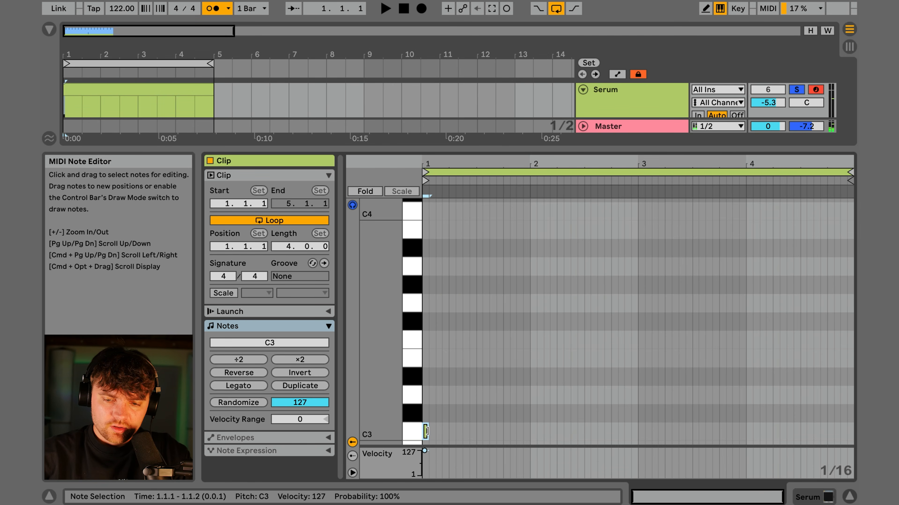
pyautogui.moveTo(427, 431); pyautogui.dragTo(529, 432)
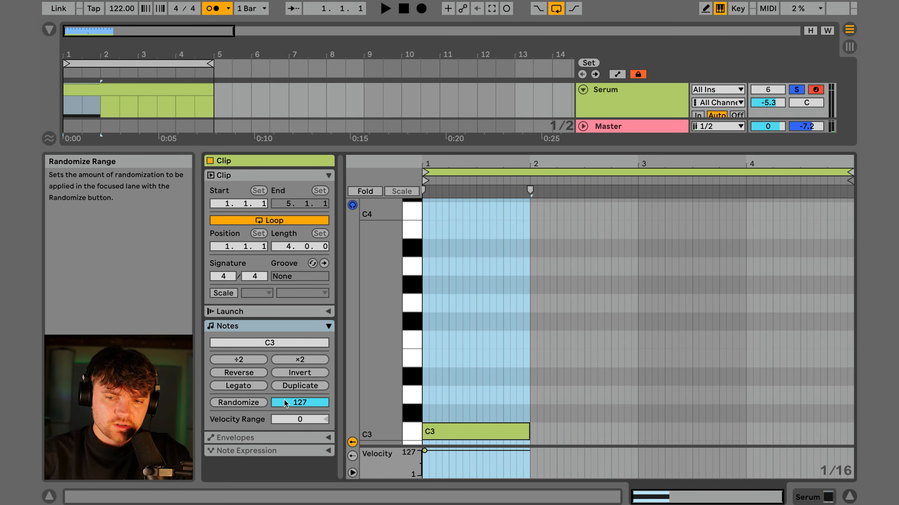
# Step: Play the new clip on the soloed Serum track and turn off the metronome
pyautogui.click(627, 93)
pyautogui.press('space')
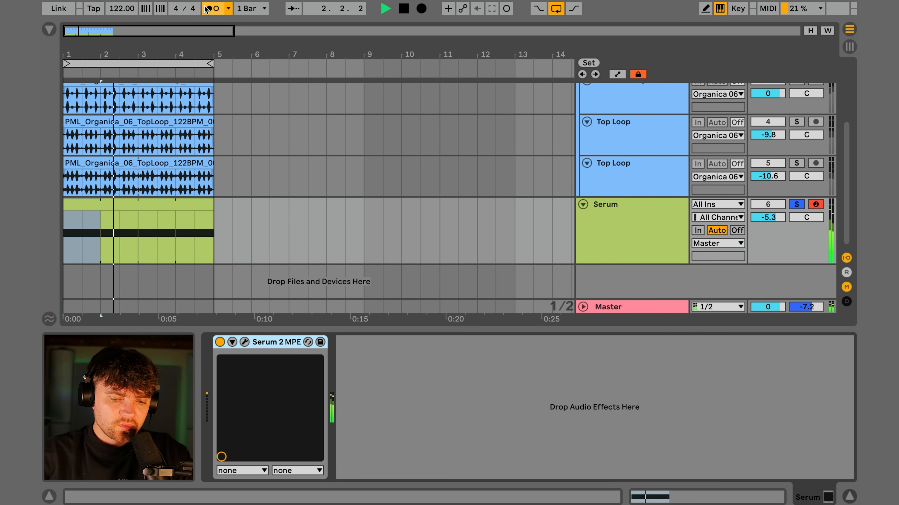
pyautogui.click(244, 342)
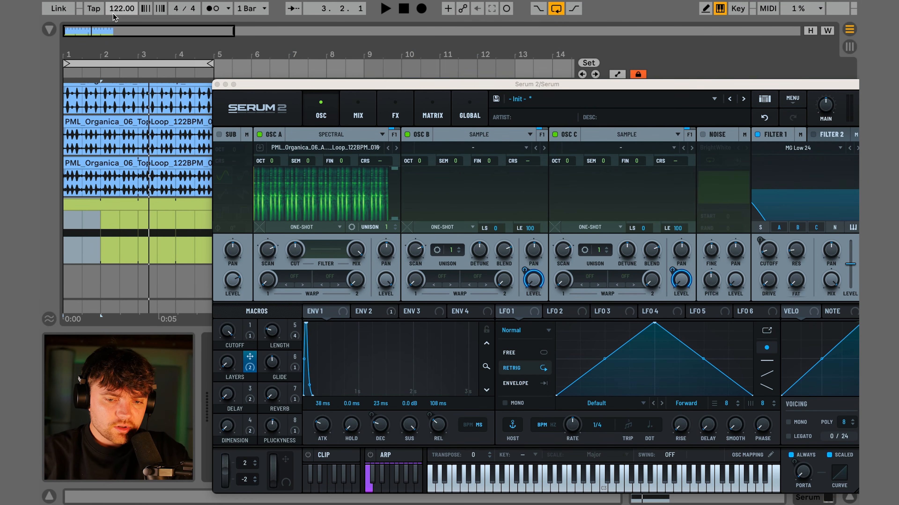
pyautogui.click(217, 85)
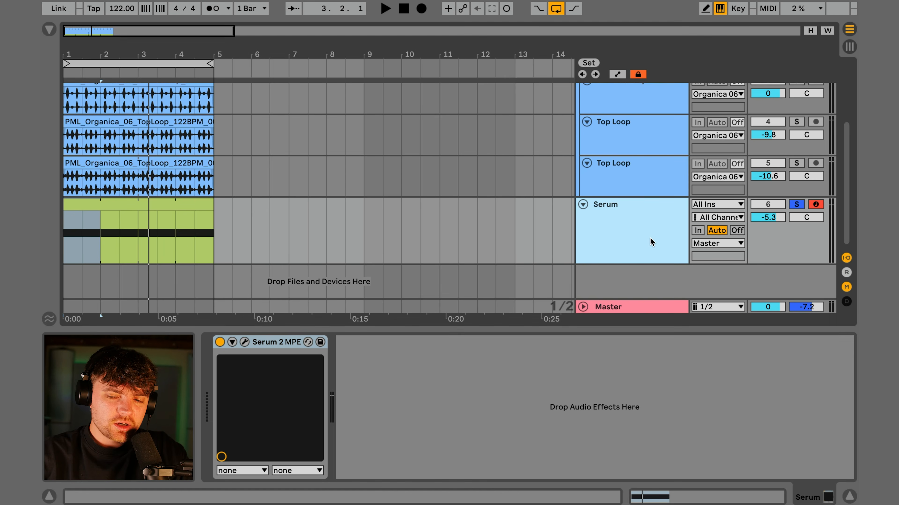
# Step: Unsolo the Serum track and play it together with the drum loops to check its timing
pyautogui.click(795, 206)
pyautogui.press('space')
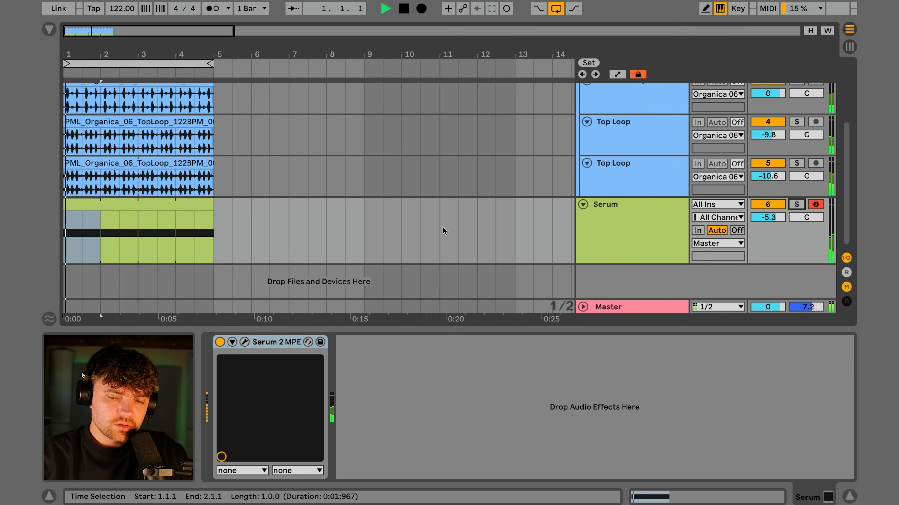
pyautogui.press('space')
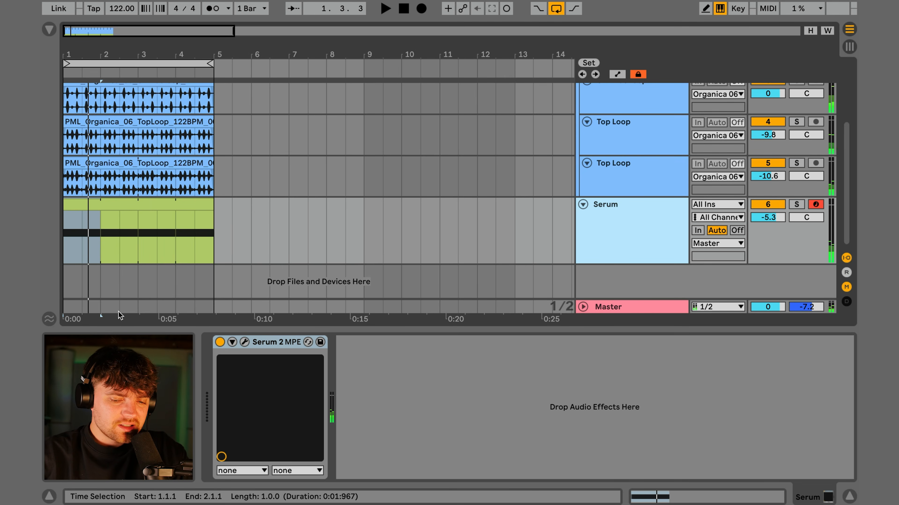
pyautogui.click(244, 343)
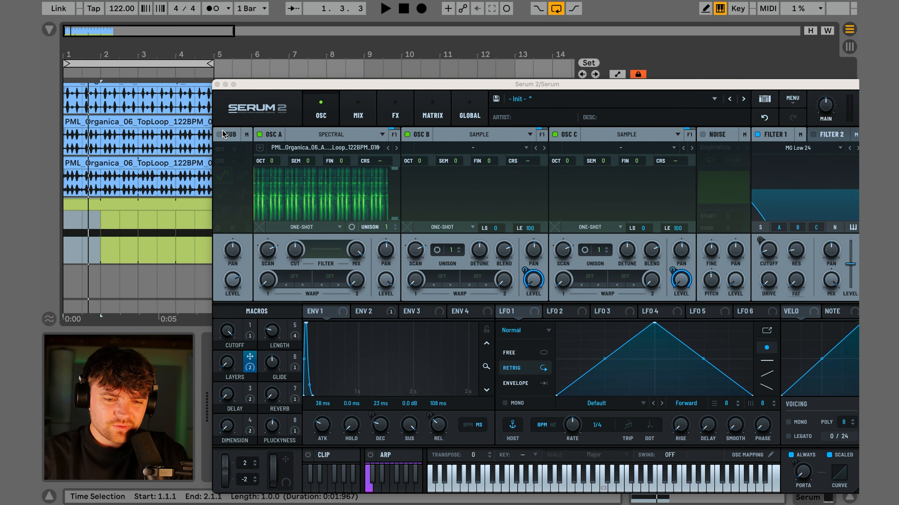
pyautogui.click(217, 85)
# Step: Find Align Delay in the browser and add it after Serum 2 on the Serum track
pyautogui.press('super+f')
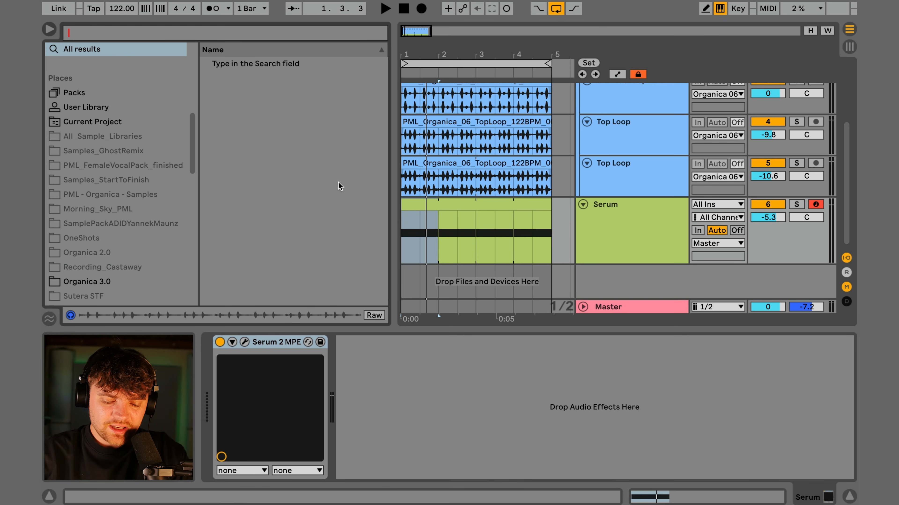
pyautogui.write('align')
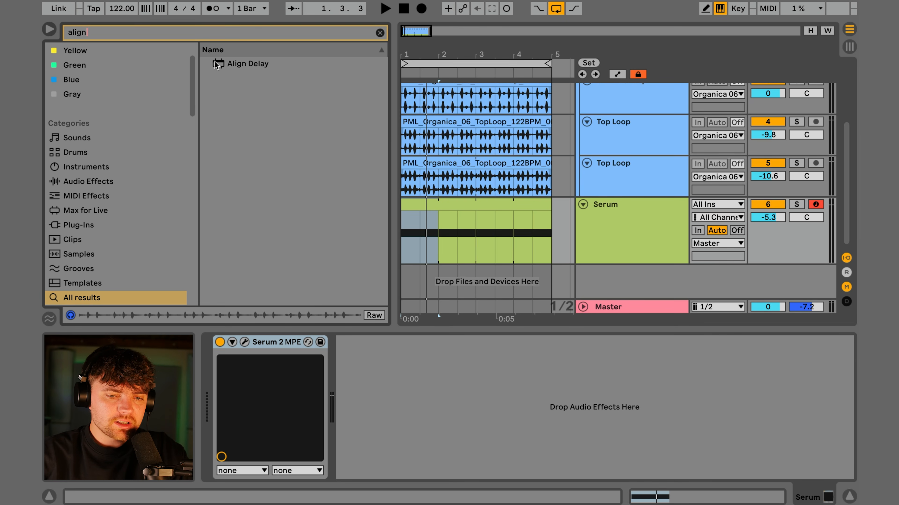
pyautogui.moveTo(217, 66); pyautogui.dragTo(355, 387)
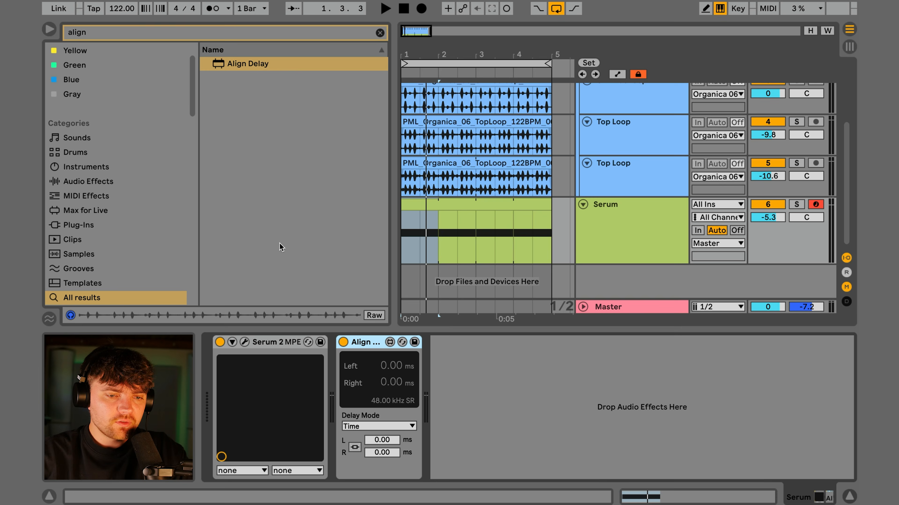
pyautogui.click(45, 30)
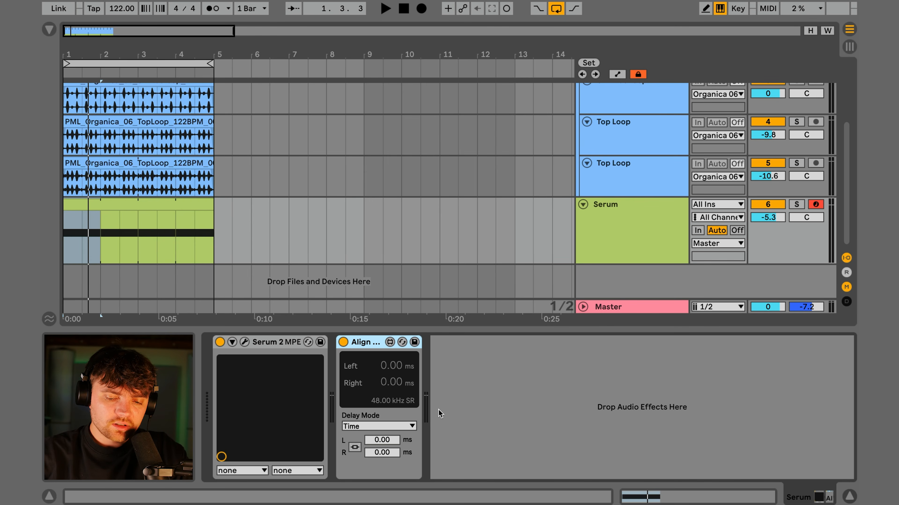
# Step: Link the Align Delay's left and right channels and set the delay to 53.62 ms during playback, disarming the Serum track
pyautogui.click(354, 448)
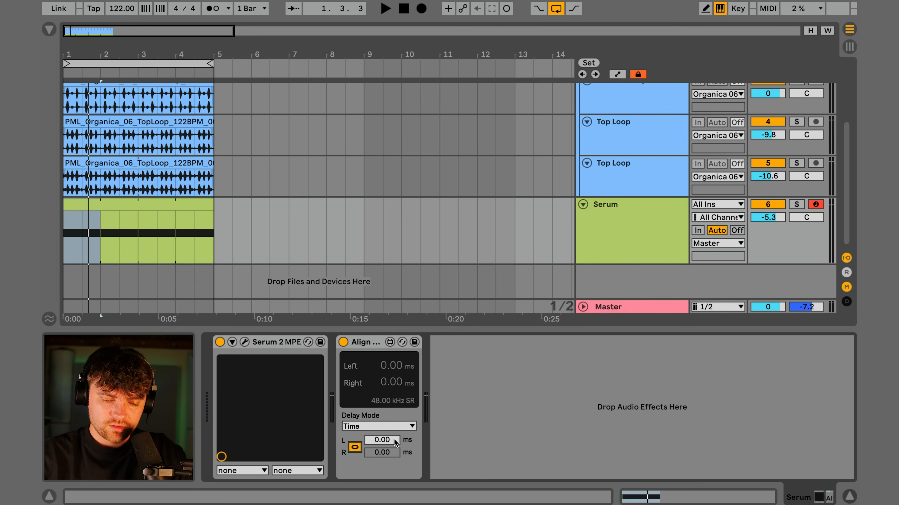
pyautogui.press('space')
pyautogui.moveTo(394, 439)
pyautogui.mouseDown()
pyautogui.moveTo(397, 419)
pyautogui.moveTo(396, 461)
pyautogui.moveTo(396, 439)
pyautogui.moveTo(397, 448)
pyautogui.mouseUp()
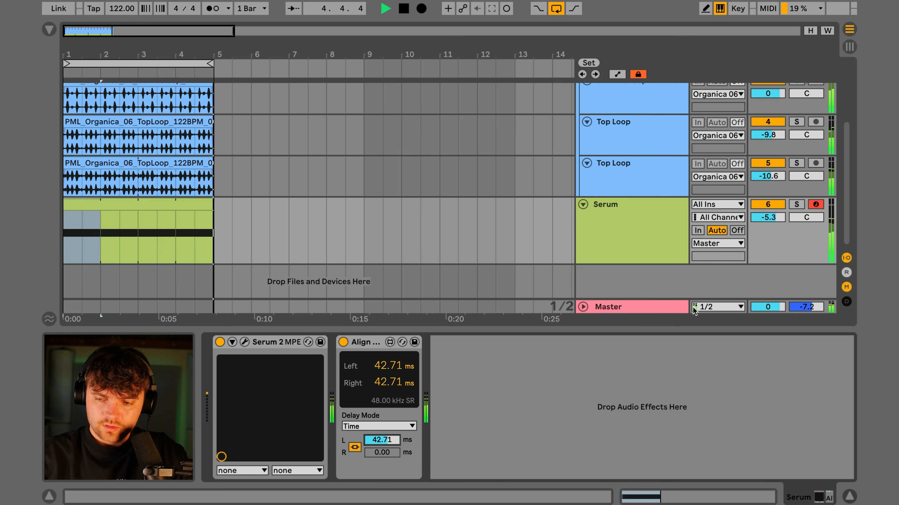
pyautogui.click(815, 205)
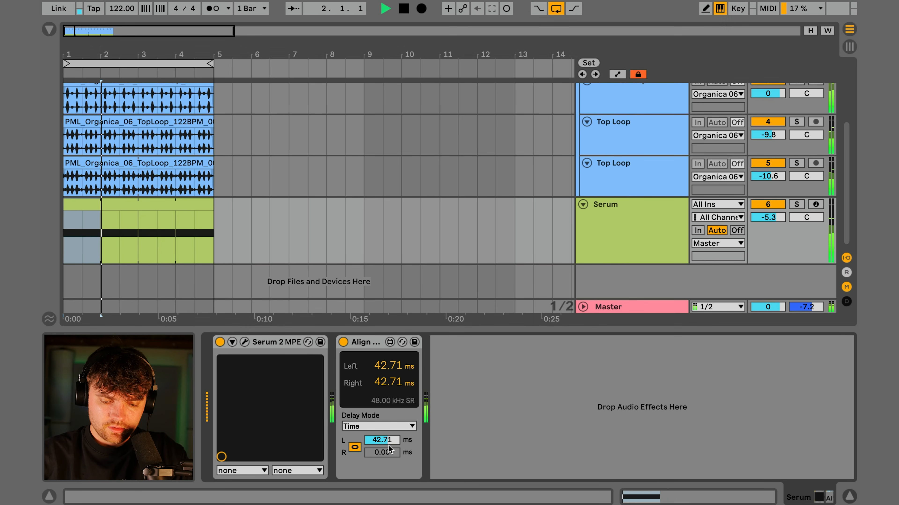
pyautogui.moveTo(389, 440)
pyautogui.mouseDown()
pyautogui.moveTo(389, 454)
pyautogui.moveTo(389, 418)
pyautogui.moveTo(389, 439)
pyautogui.mouseUp()
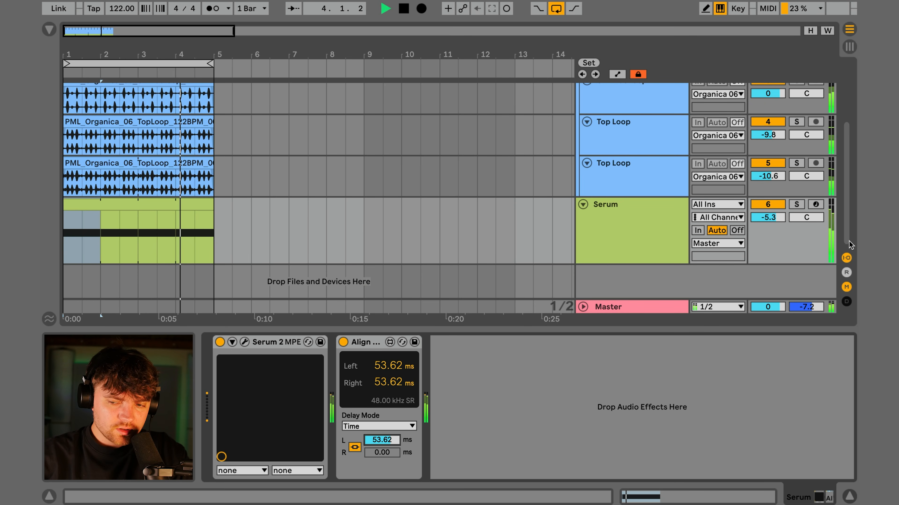
# Step: Lower the Serum track's volume to -15.4 and fine-tune the Align Delay to 48.01 ms
pyautogui.moveTo(772, 217); pyautogui.dragTo(771, 234)
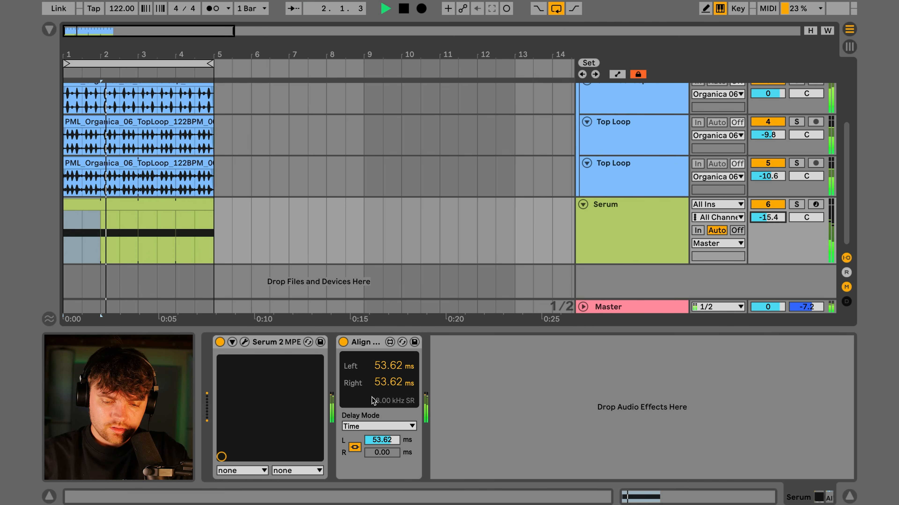
pyautogui.moveTo(374, 447)
pyautogui.mouseDown()
pyautogui.moveTo(374, 460)
pyautogui.moveTo(381, 437)
pyautogui.mouseUp()
# Step: Rename the Serum track as "Serum first Weird Drum Loop" and duplicate the track
pyautogui.click(663, 225)
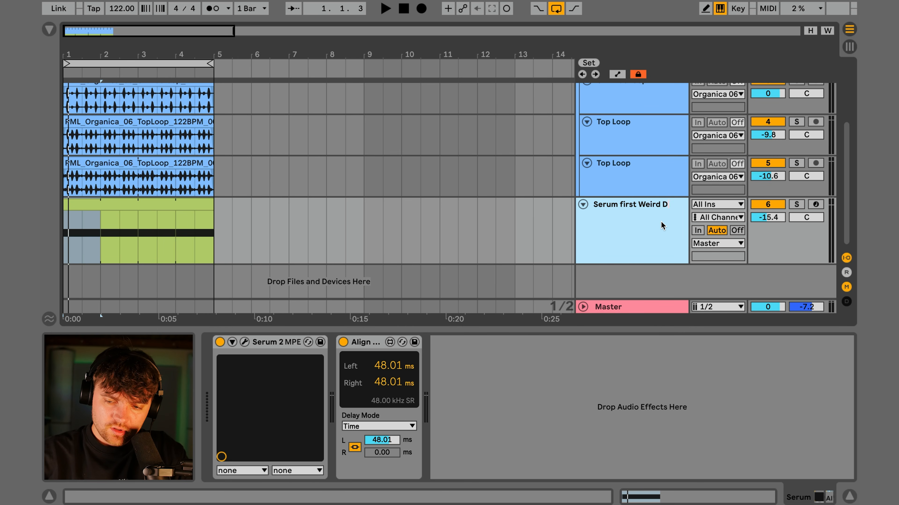
pyautogui.write('m Loop')
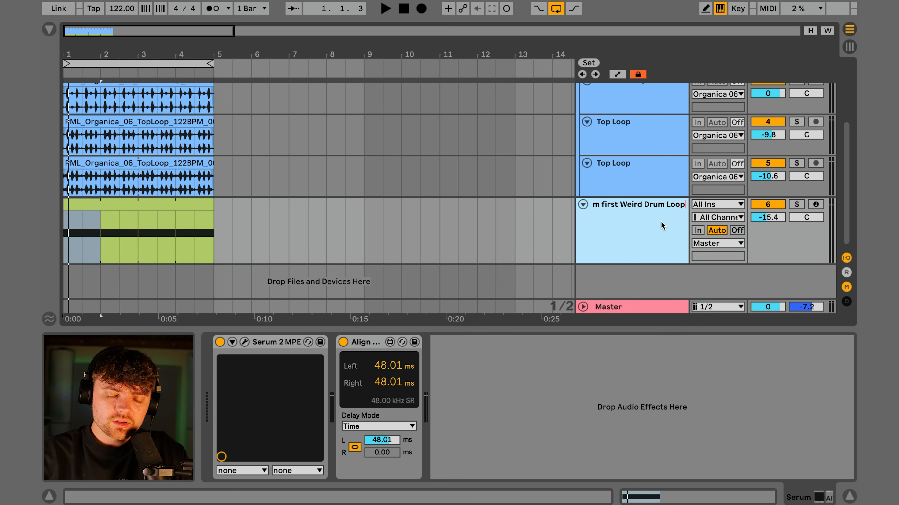
pyautogui.press('Return')
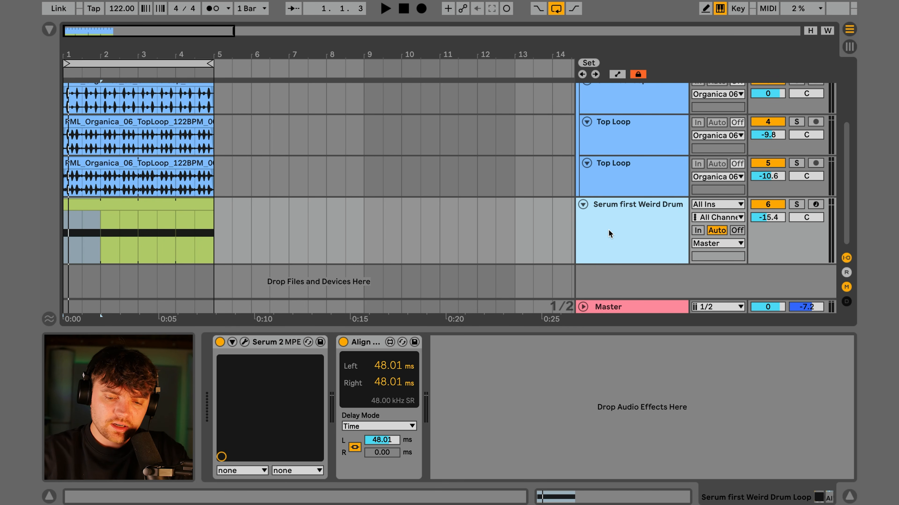
pyautogui.hotkey('ctrl', 'd')
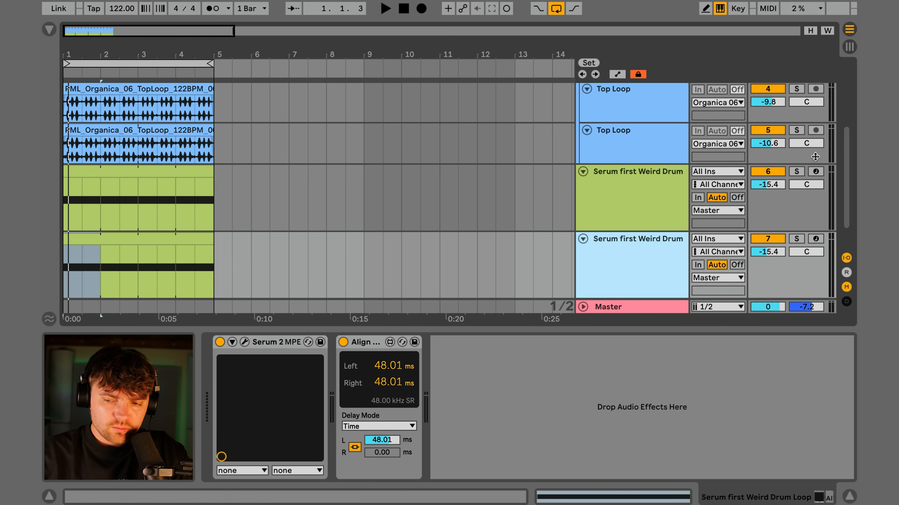
# Step: Load Bongo loop 002 from Organica 06's Acoustic Percussion folder into oscillator A of the duplicated track's Serum 2
pyautogui.click(244, 342)
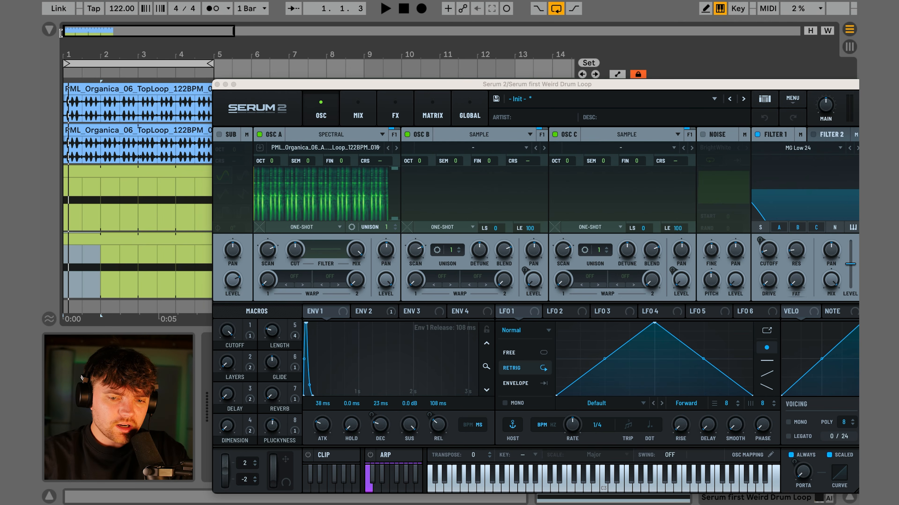
pyautogui.click(49, 29)
pyautogui.click(378, 34)
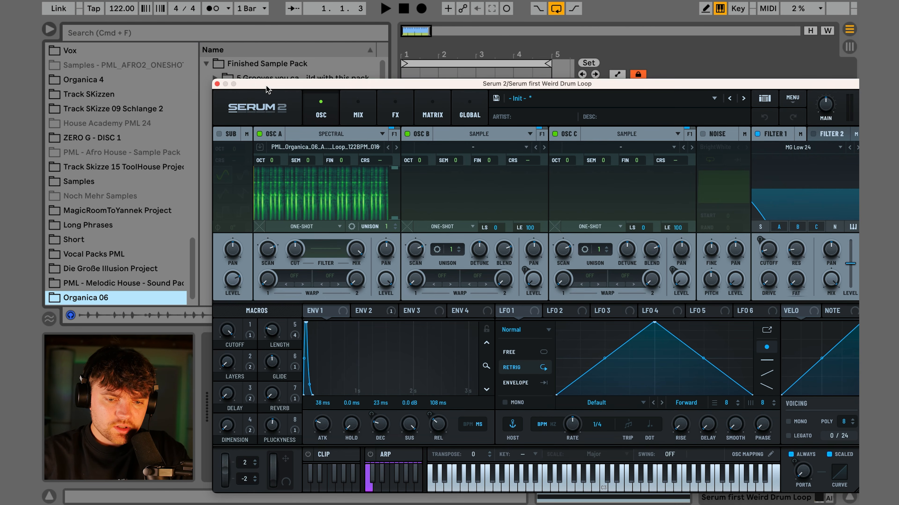
pyautogui.moveTo(269, 87); pyautogui.dragTo(433, 70)
pyautogui.click(225, 137)
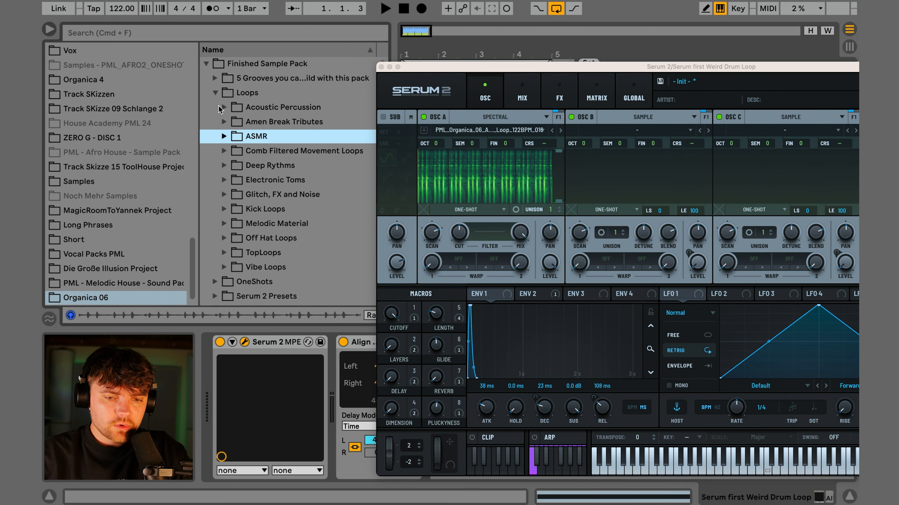
pyautogui.click(225, 112)
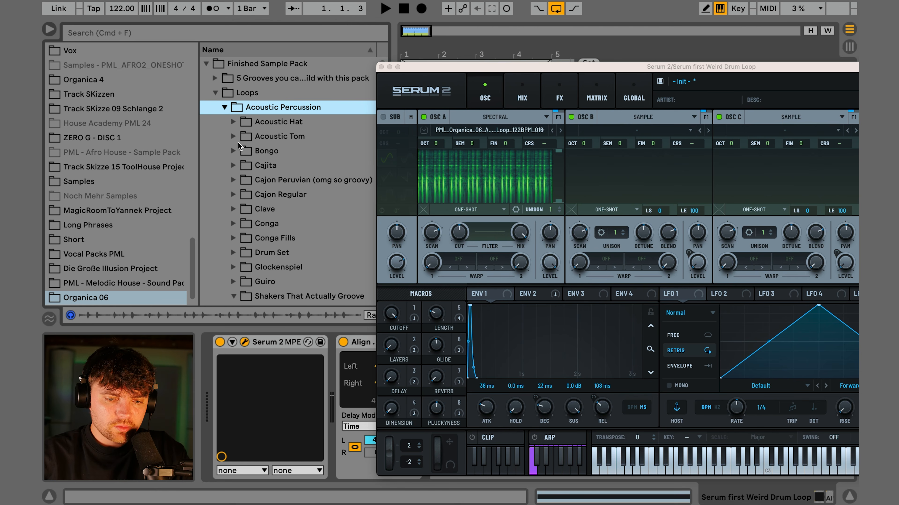
pyautogui.click(233, 152)
pyautogui.click(257, 180)
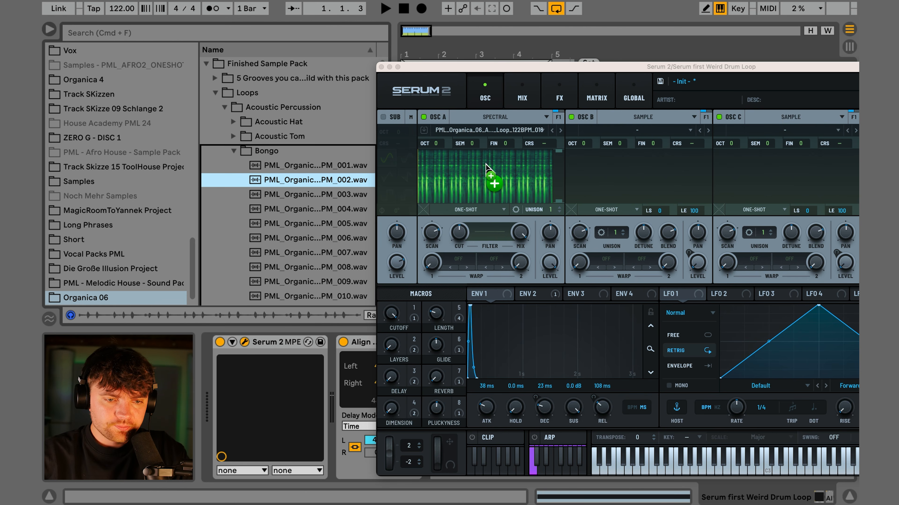
pyautogui.click(48, 30)
# Step: Play the bongo loop with the drums, mute the original Serum track, and close the Serum 2 window
pyautogui.press('space')
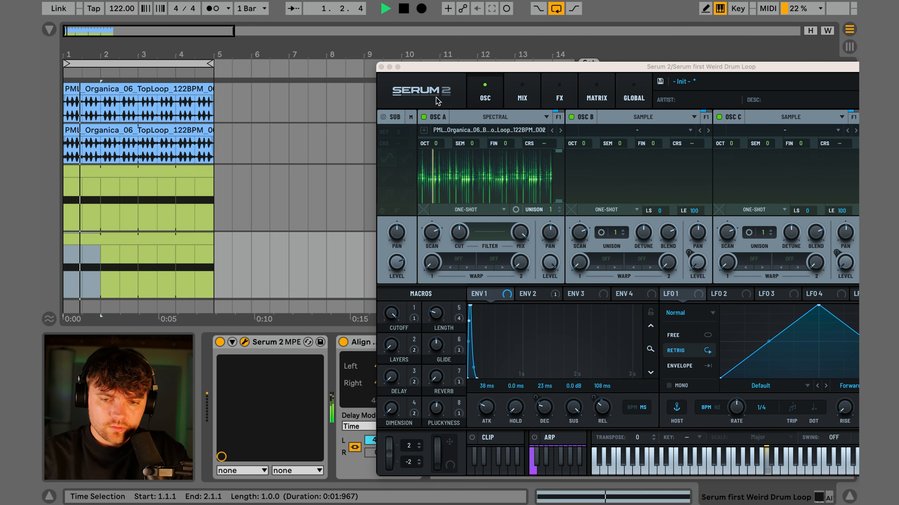
pyautogui.moveTo(482, 67); pyautogui.dragTo(236, 78)
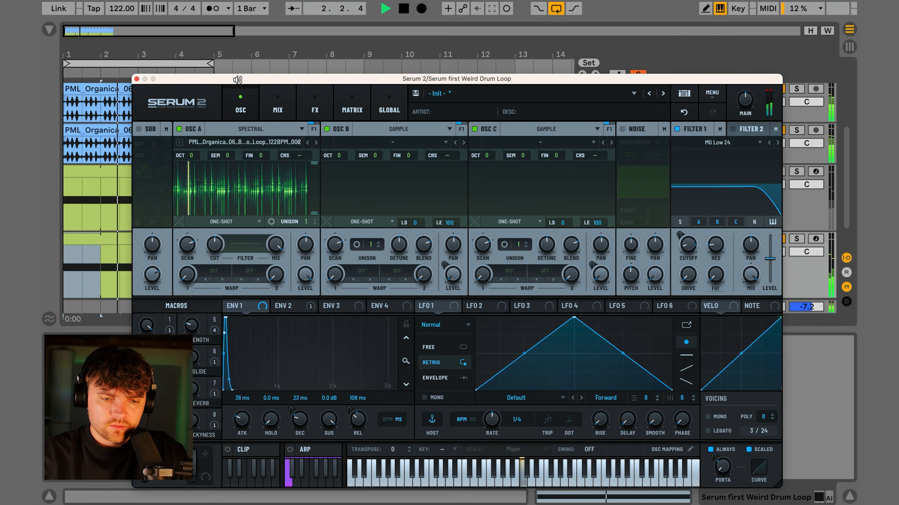
pyautogui.click(137, 74)
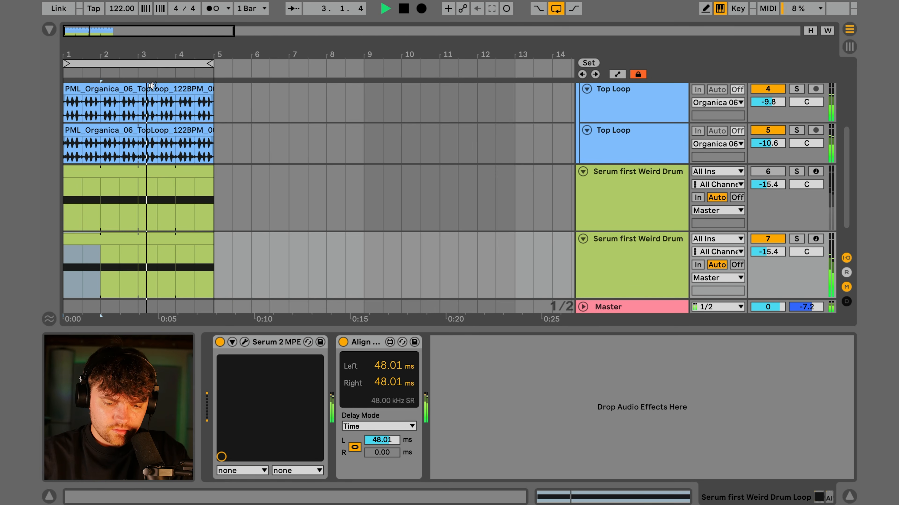
# Step: Toggle the duplicated track's Align Delay off and on during playback to compare the bongo loop's timing
pyautogui.click(340, 342)
pyautogui.click(340, 342)
pyautogui.click(387, 442)
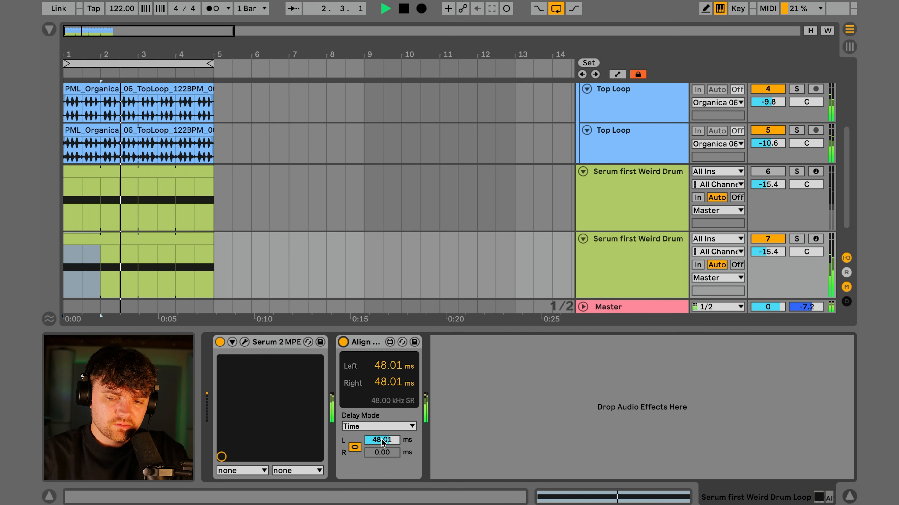
# Step: Set the bongo track's Align Delay to 39.68 ms, and adjust the Reverb, Dimension and Length macros in its Serum 2
pyautogui.moveTo(382, 442); pyautogui.dragTo(382, 465)
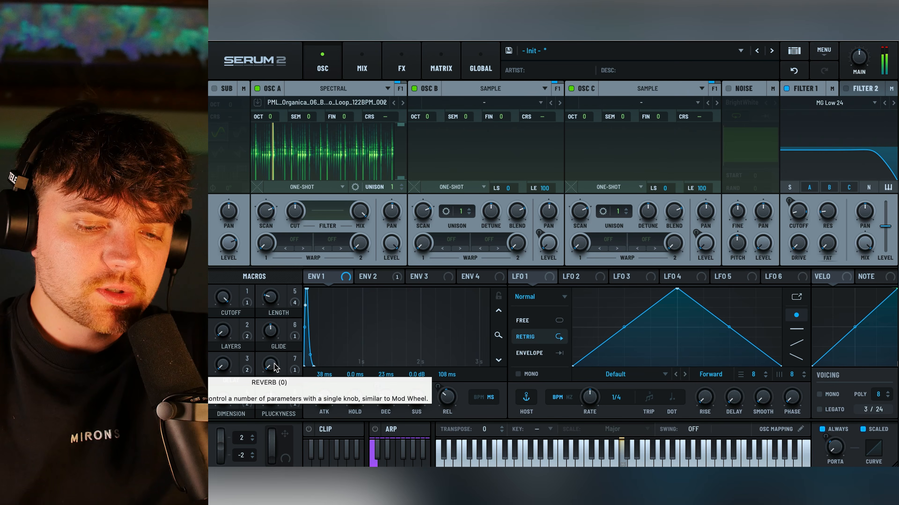
pyautogui.moveTo(275, 366); pyautogui.dragTo(266, 313)
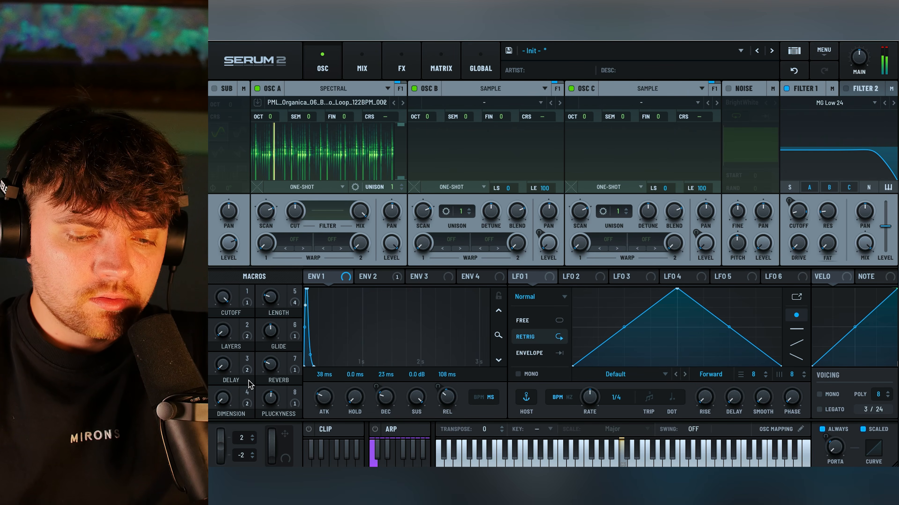
pyautogui.moveTo(218, 393); pyautogui.dragTo(220, 352)
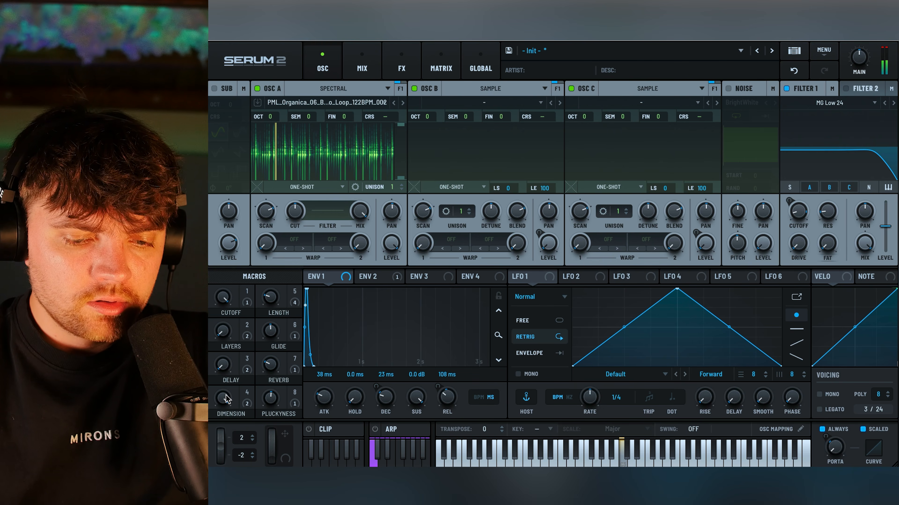
pyautogui.moveTo(226, 395); pyautogui.dragTo(220, 417)
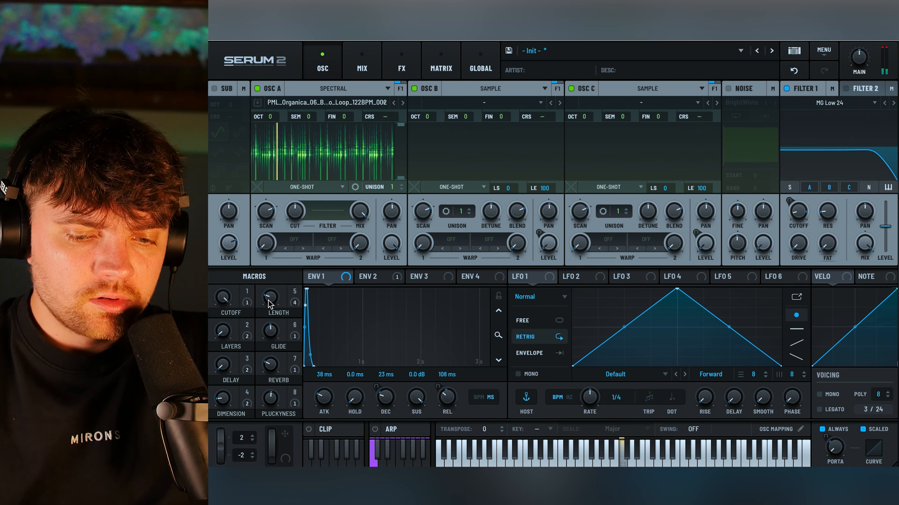
pyautogui.moveTo(268, 303); pyautogui.dragTo(271, 312)
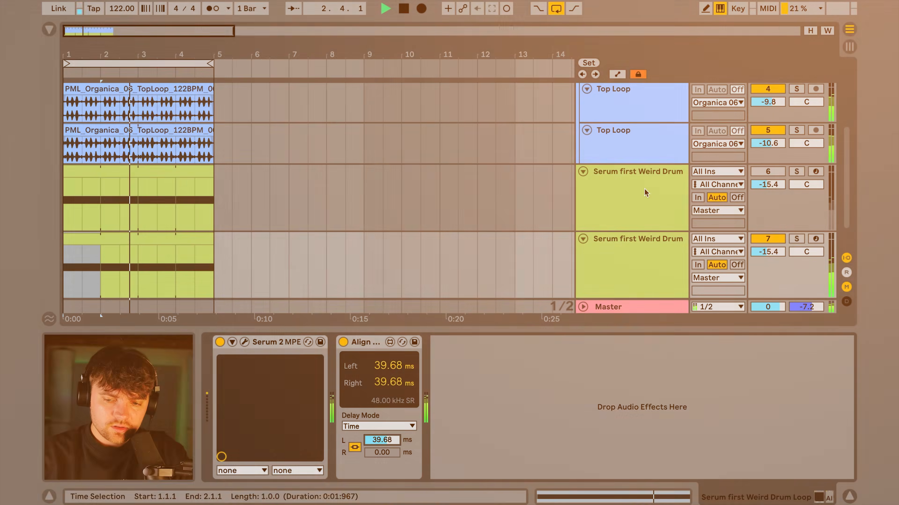
# Step: Duplicate the bongo Serum track and open Serum 2 on the new copy
pyautogui.click(642, 261)
pyautogui.press('super+d')
pyautogui.moveTo(254, 260); pyautogui.dragTo(40, 256)
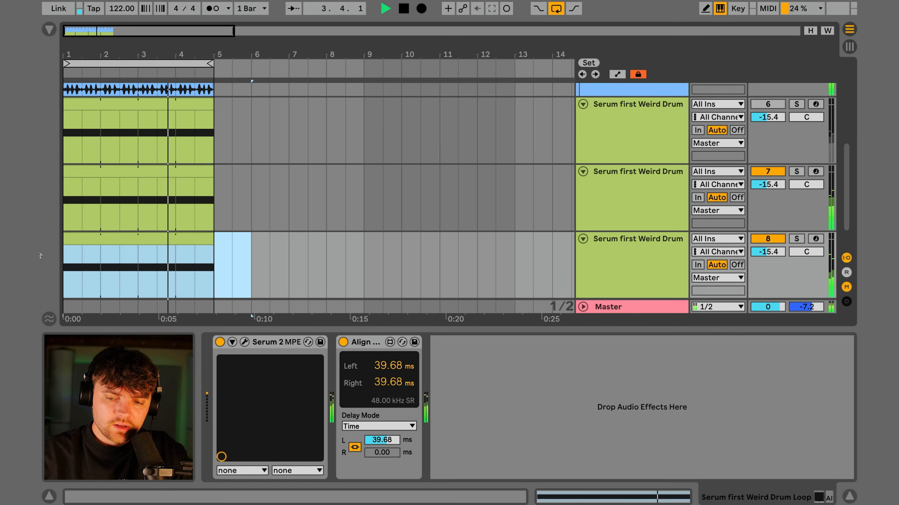
pyautogui.click(602, 254)
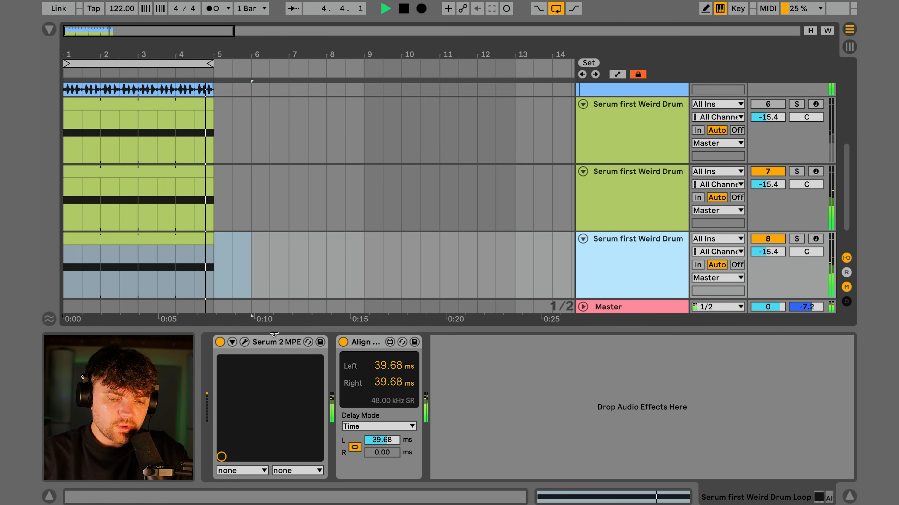
pyautogui.click(245, 343)
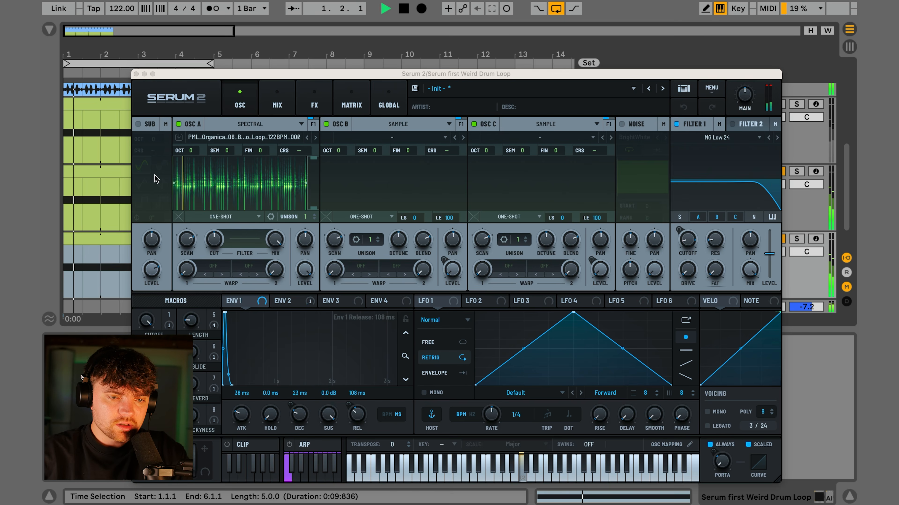
# Step: Load Bongo loop 010 from Organica 06's Bongo folder into oscillator A of the new copy
pyautogui.click(49, 29)
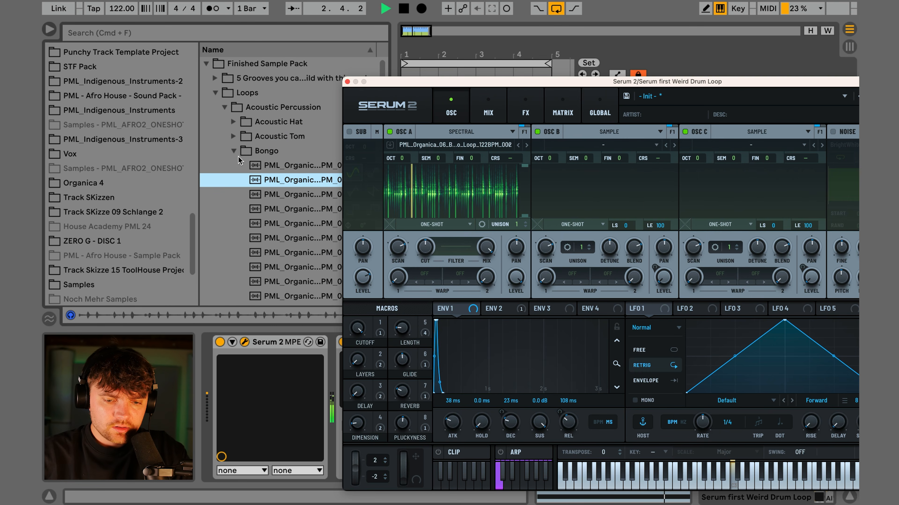
pyautogui.scroll(-3, 262, 226)
pyautogui.moveTo(265, 229); pyautogui.dragTo(433, 208)
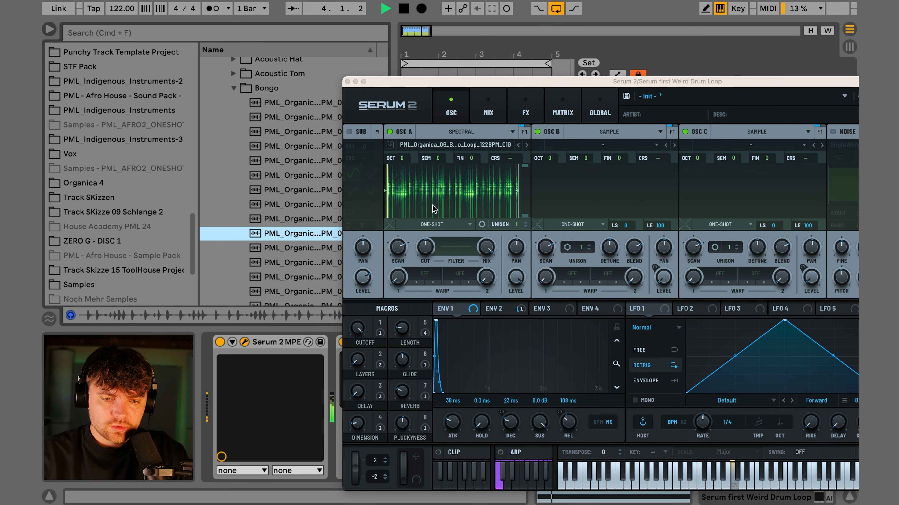
# Step: Load Clave loop 002 from Organica 06's Clave folder into oscillator A, and hide the sample browser
pyautogui.click(233, 89)
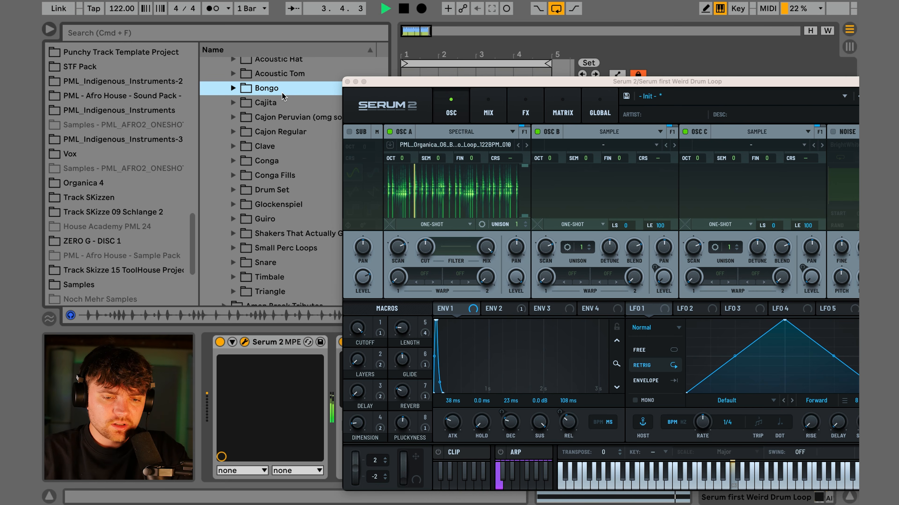
pyautogui.click(233, 147)
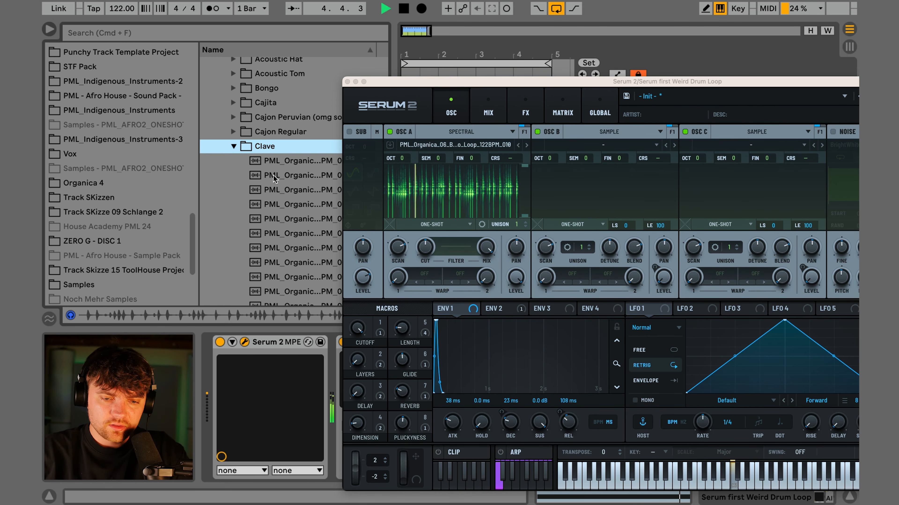
pyautogui.moveTo(274, 178); pyautogui.dragTo(470, 195)
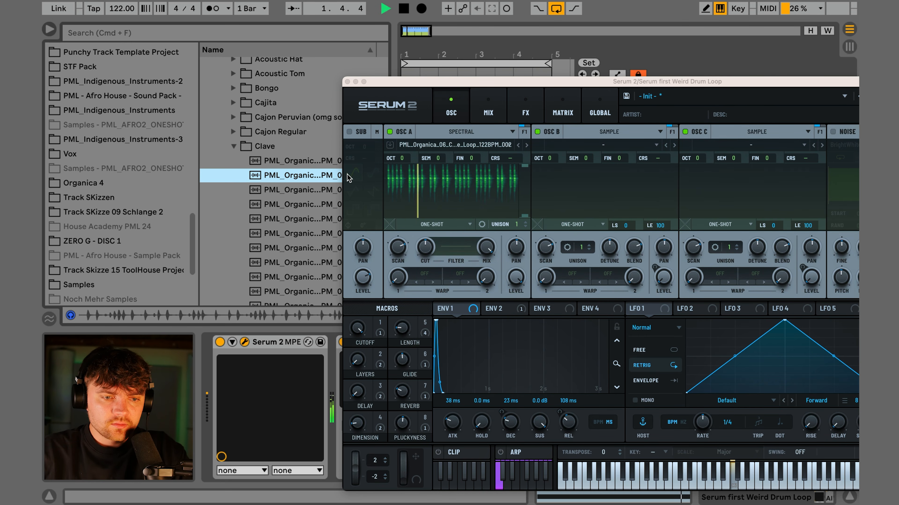
pyautogui.press('super+alt+b')
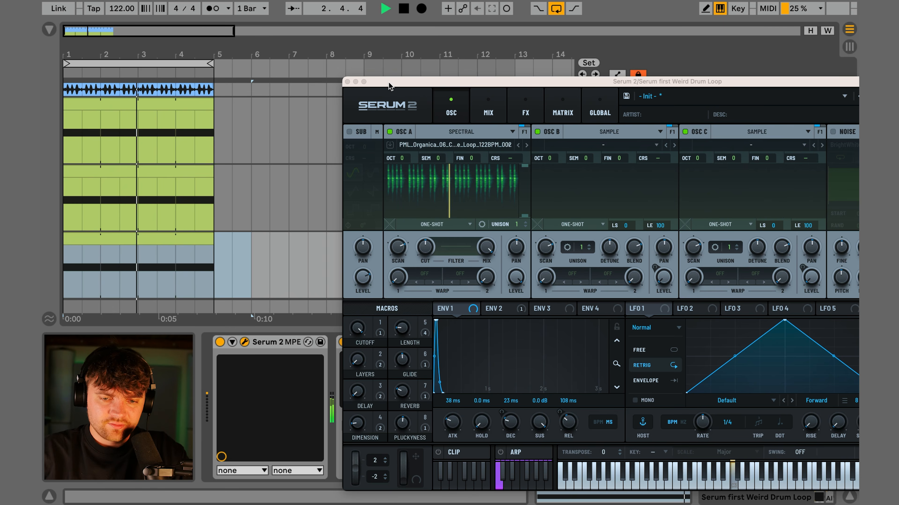
# Step: Mute the bongo track, and set the clave track's Align Delay to 35.81 ms during playback
pyautogui.moveTo(355, 82); pyautogui.dragTo(567, 260)
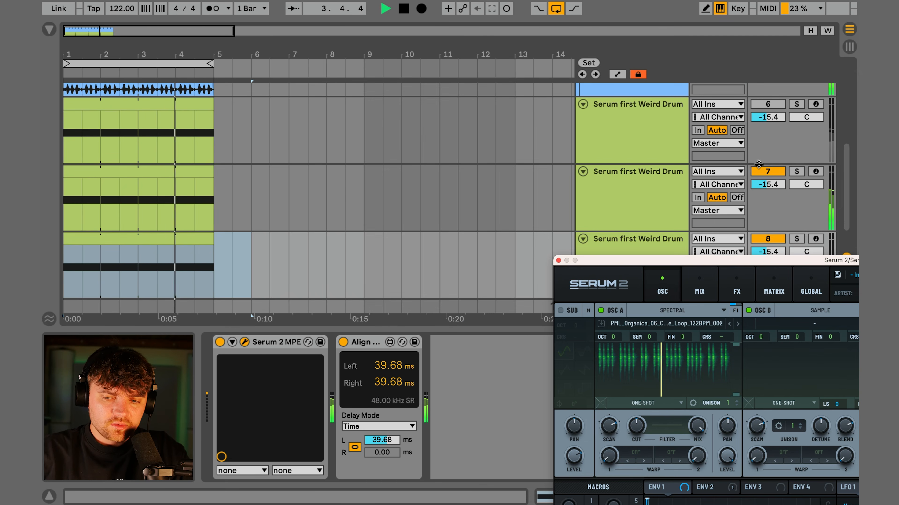
pyautogui.click(643, 250)
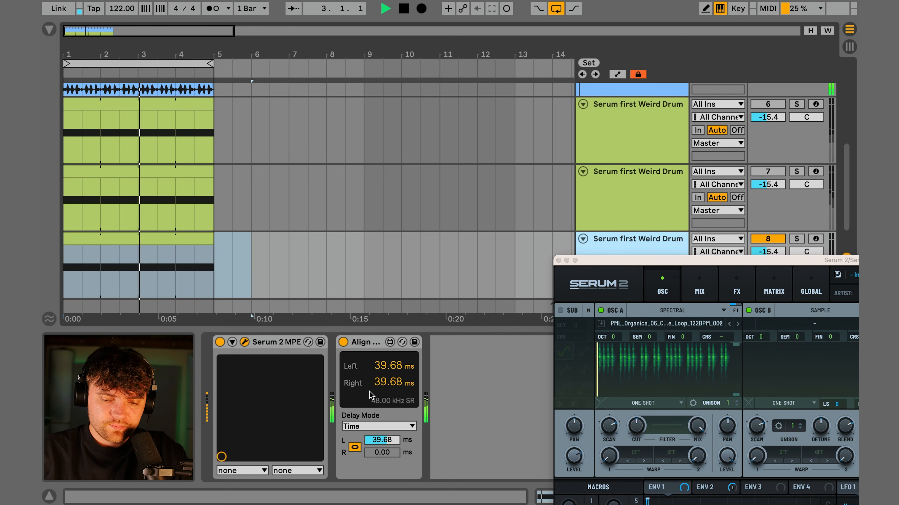
pyautogui.moveTo(378, 451); pyautogui.dragTo(378, 474)
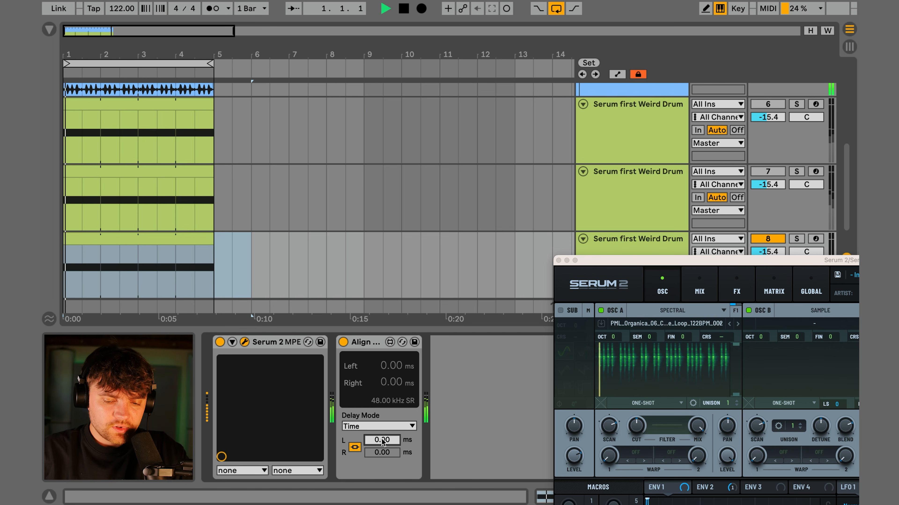
pyautogui.moveTo(382, 443); pyautogui.dragTo(382, 423)
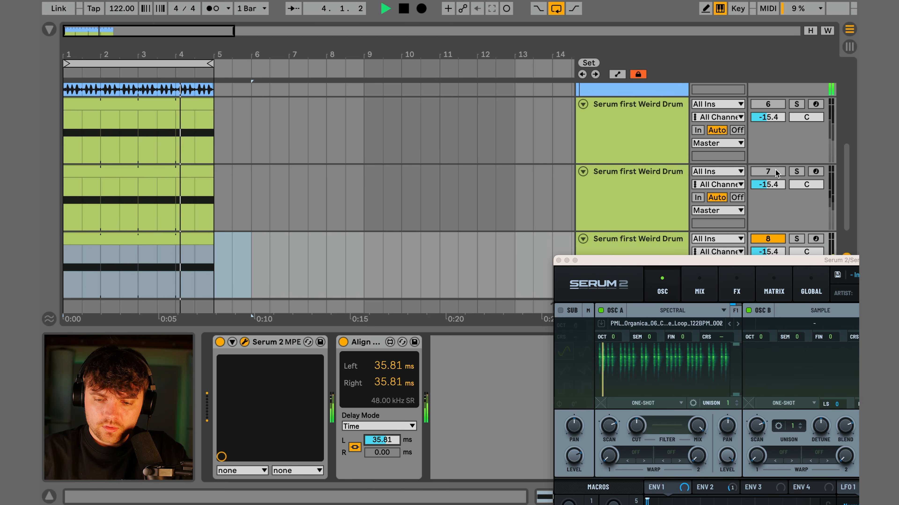
# Step: Unmute the first two Serum tracks, setting the bongo and clave volumes to -25.7 dB and the first Serum track's to -30.4 dB
pyautogui.click(639, 225)
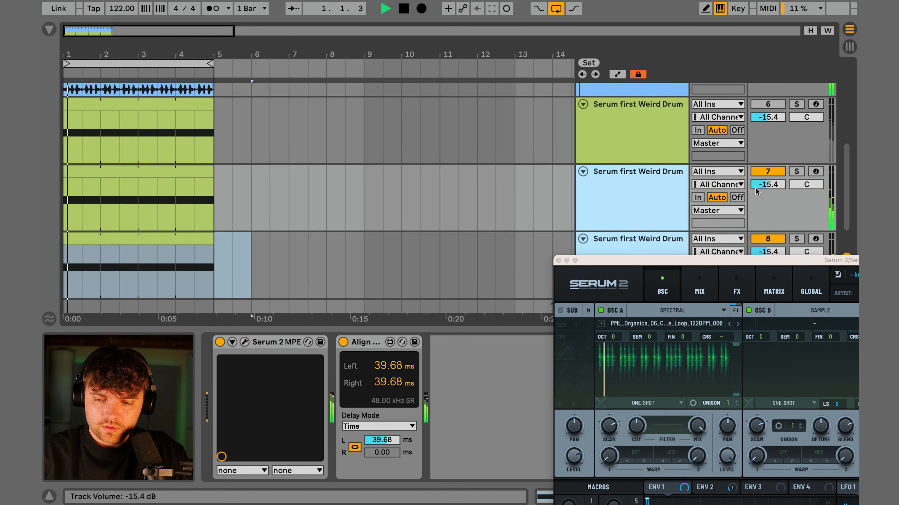
pyautogui.moveTo(768, 185); pyautogui.dragTo(768, 203)
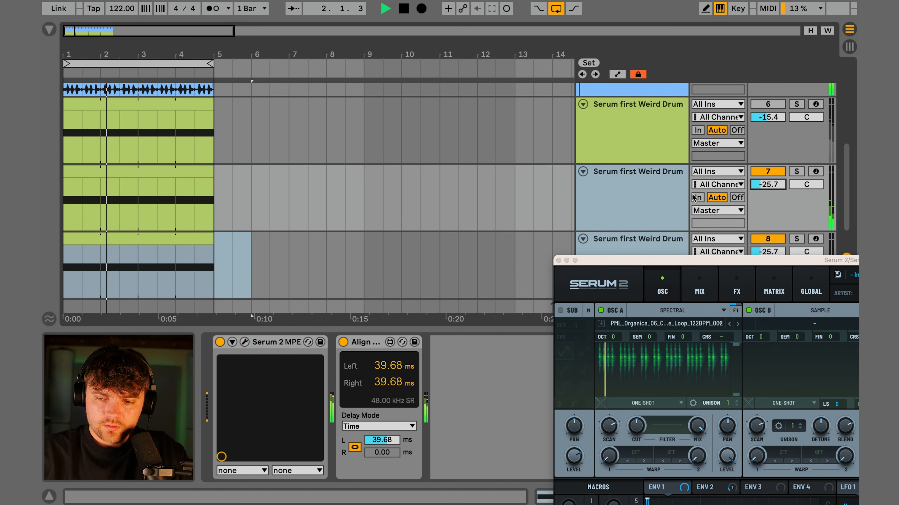
pyautogui.click(623, 140)
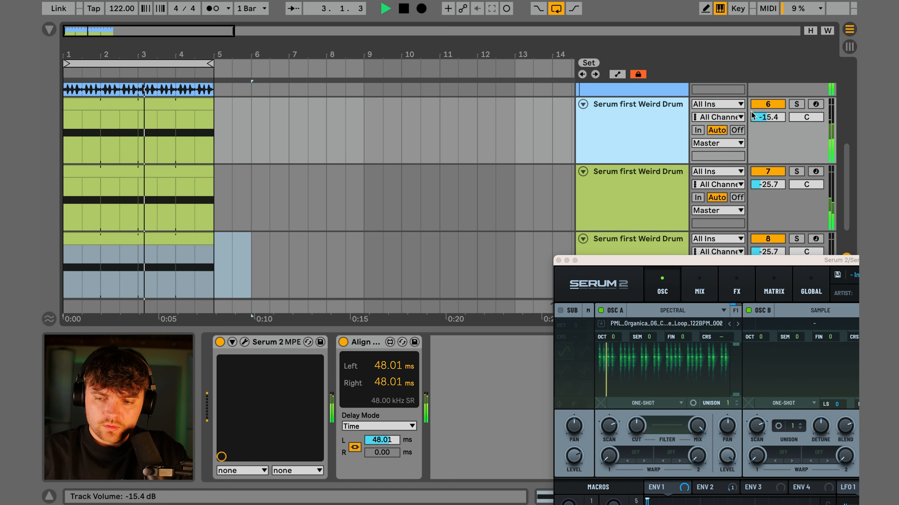
pyautogui.moveTo(768, 118); pyautogui.dragTo(768, 142)
# Step: Toggle all three Serum tracks off and on together to compare the groove, and solo the clave track
pyautogui.click(616, 149)
pyautogui.keyDown('shift'); pyautogui.click(615, 249); pyautogui.keyUp('shift')
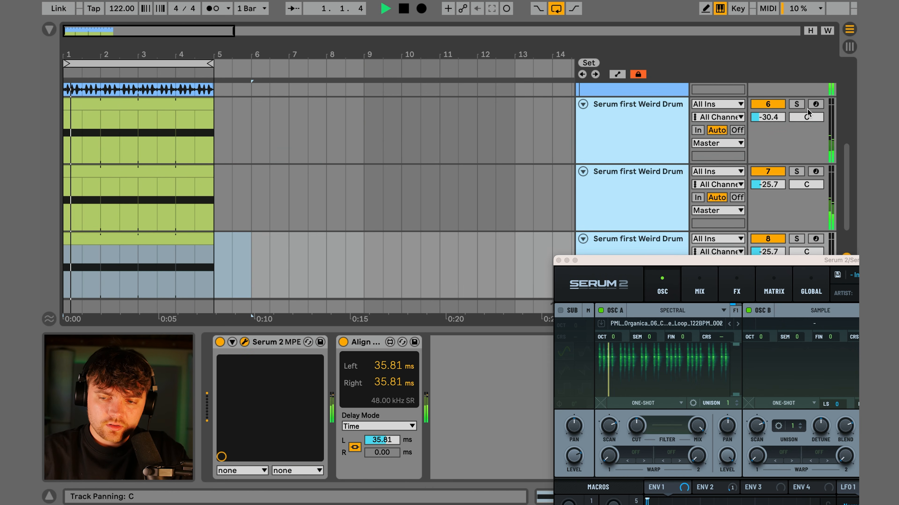
pyautogui.click(771, 105)
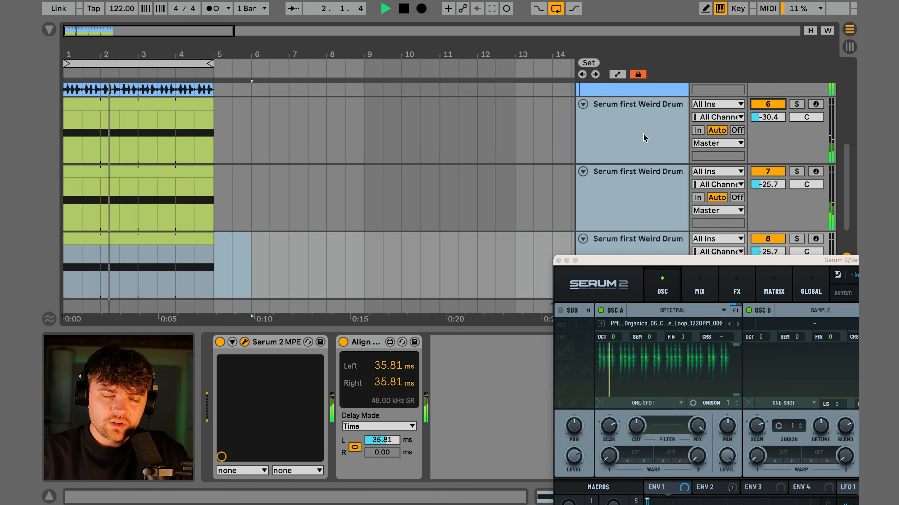
pyautogui.press('0')
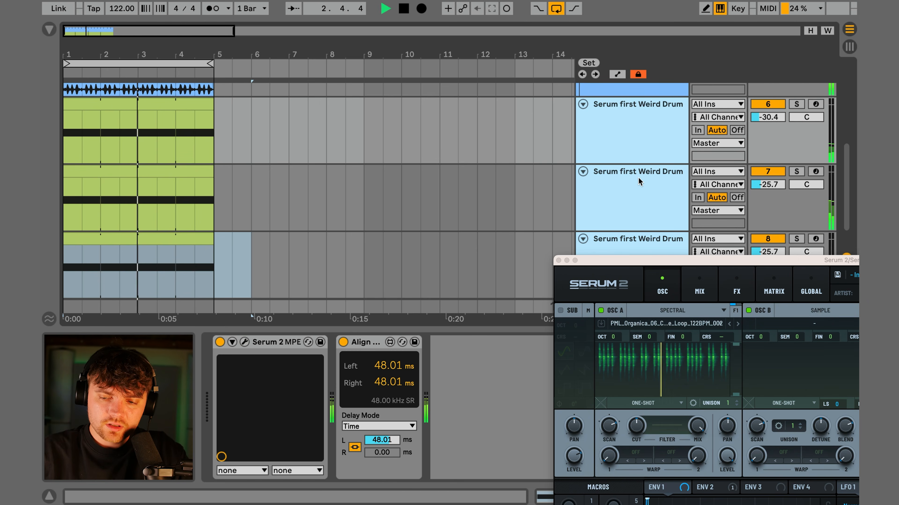
pyautogui.click(647, 248)
pyautogui.click(796, 239)
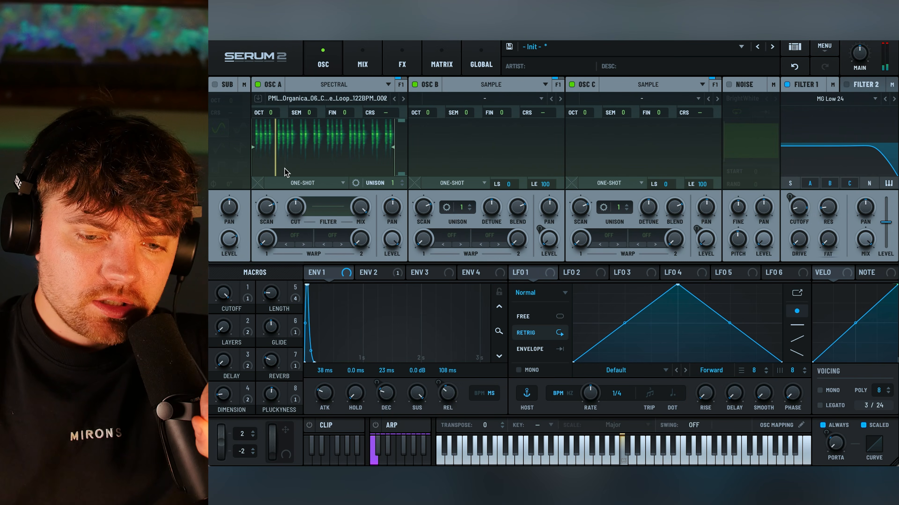
# Step: Apply the Spectral Gate mode to oscillator A's first warp slot and try different warp amounts on the clave loop
pyautogui.click(292, 240)
pyautogui.moveTo(325, 268)
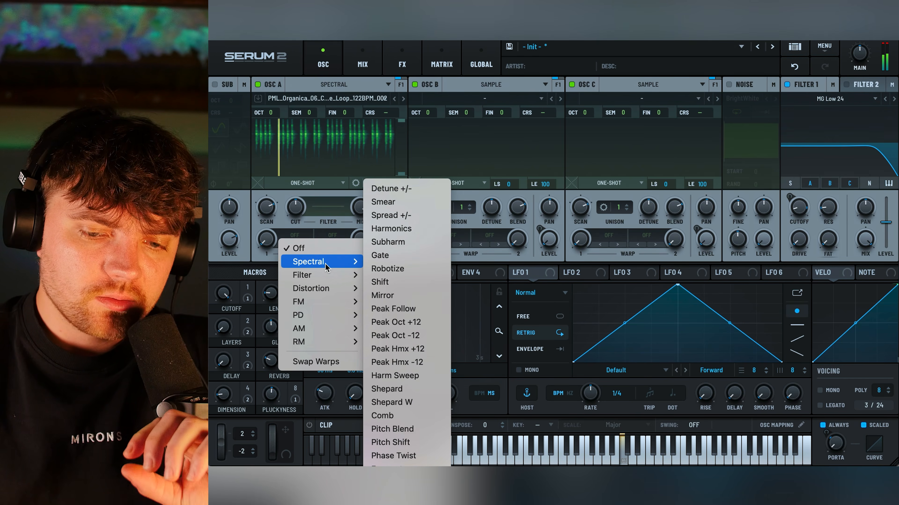
pyautogui.click(389, 256)
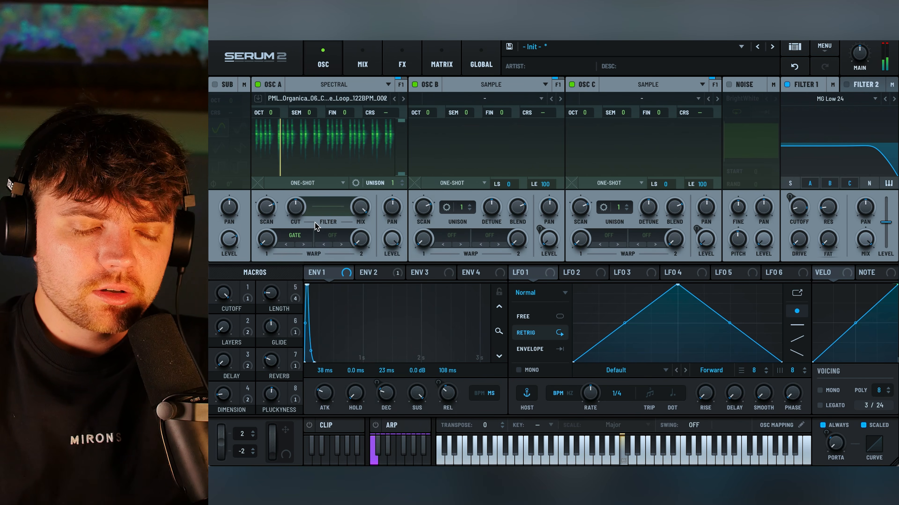
pyautogui.moveTo(272, 219); pyautogui.dragTo(269, 172)
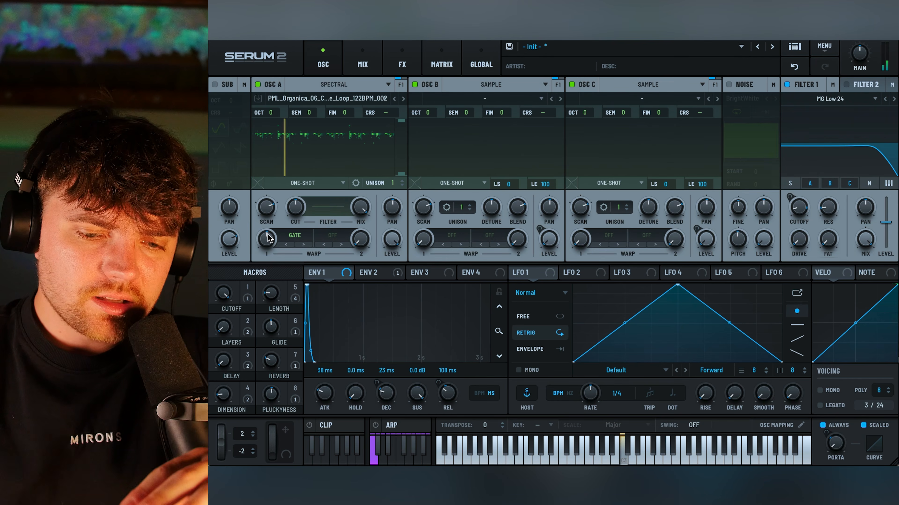
pyautogui.moveTo(267, 239); pyautogui.dragTo(269, 254)
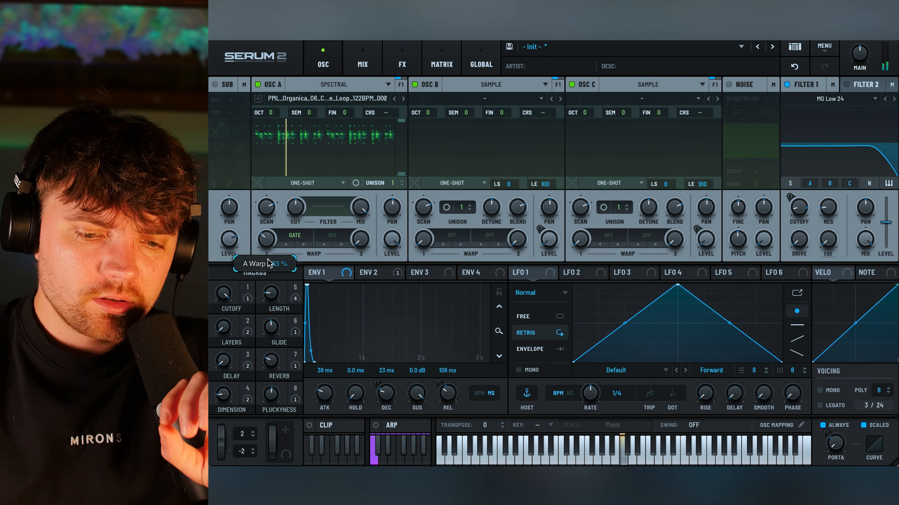
# Step: Audition oscillator A's first warp modes one by one, from Subharm, Harmonics and Spread +/- through Detune +/- to RM (Filter 2)
pyautogui.click(286, 244)
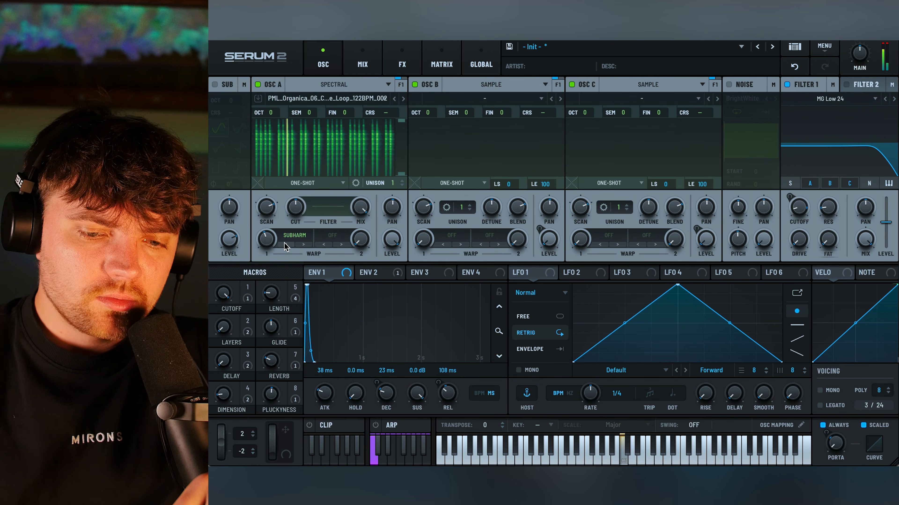
pyautogui.click(286, 245)
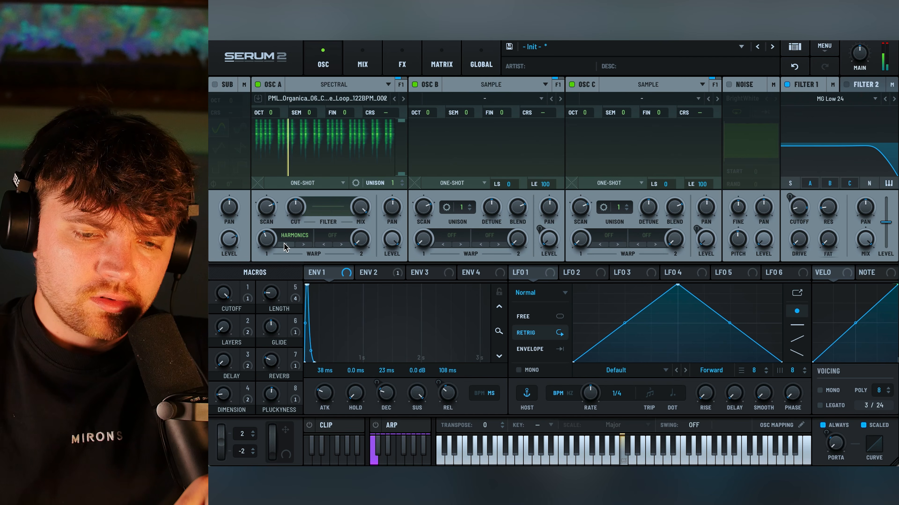
pyautogui.click(285, 245)
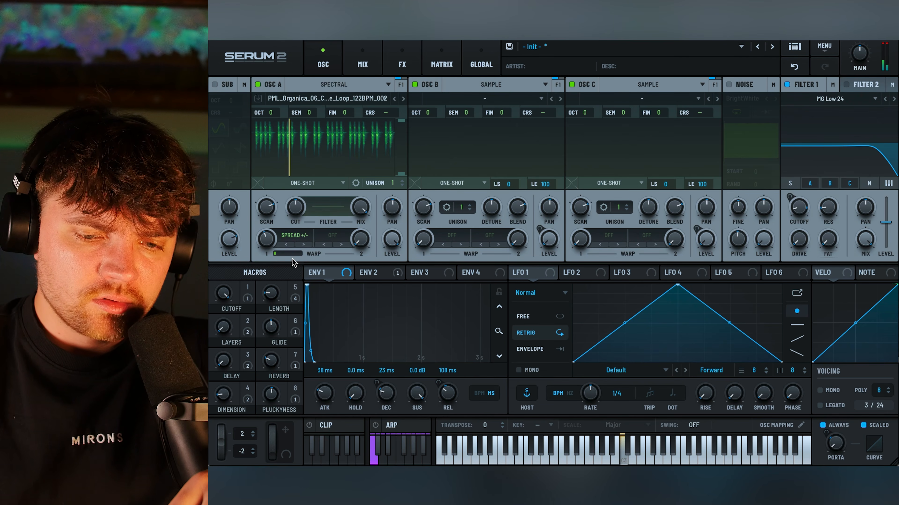
pyautogui.click(286, 244)
pyautogui.click(286, 245)
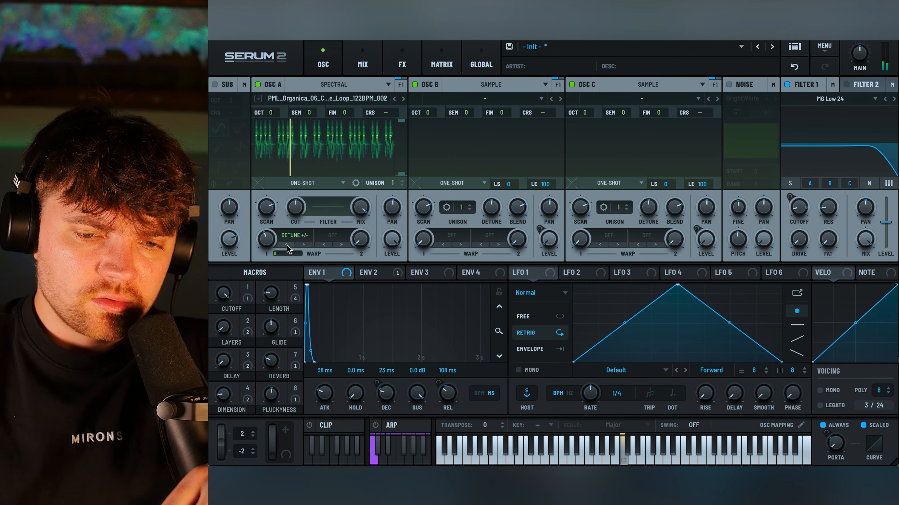
pyautogui.click(286, 245)
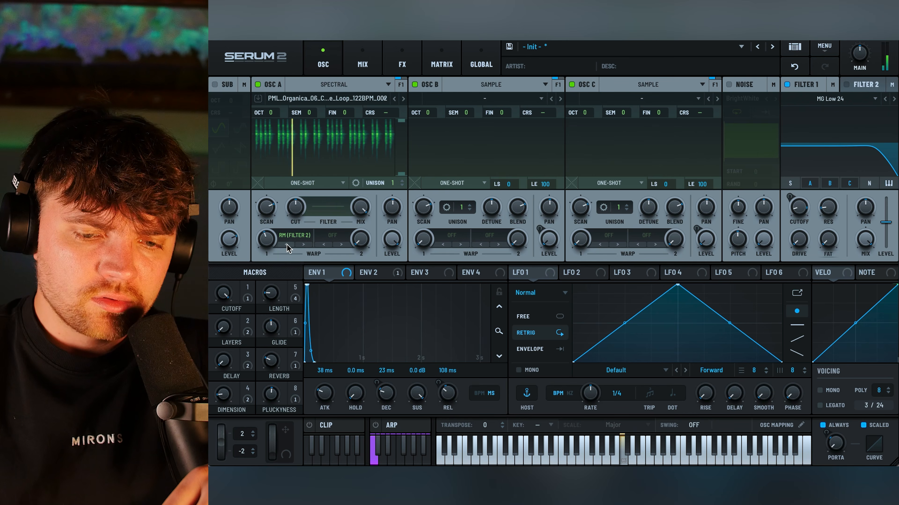
# Step: Set oscillator A's first warp slot to the Spectral mode Smear and step on through the following modes to Harmonics
pyautogui.click(289, 235)
pyautogui.moveTo(319, 262)
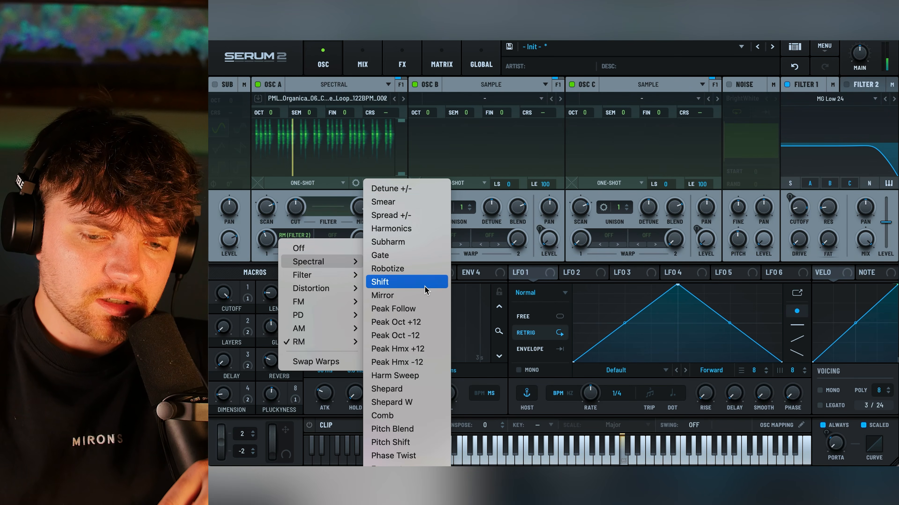
pyautogui.click(425, 207)
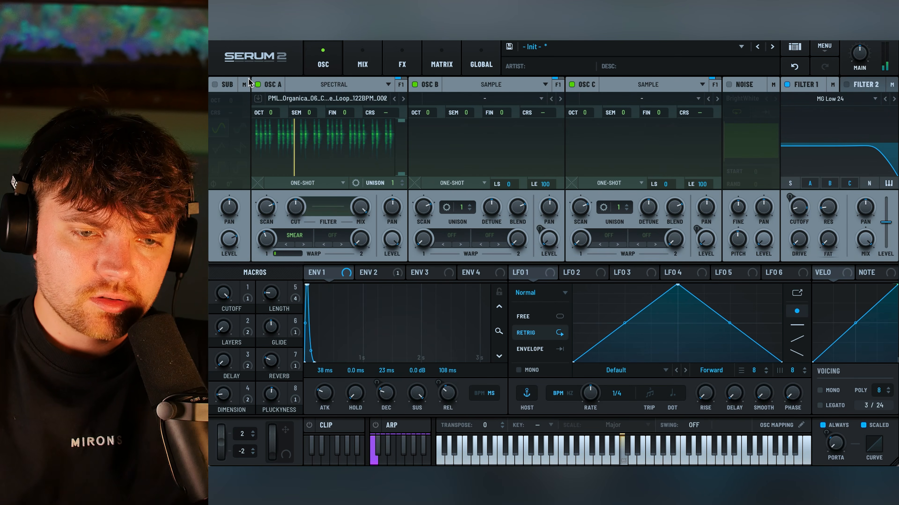
pyautogui.click(300, 244)
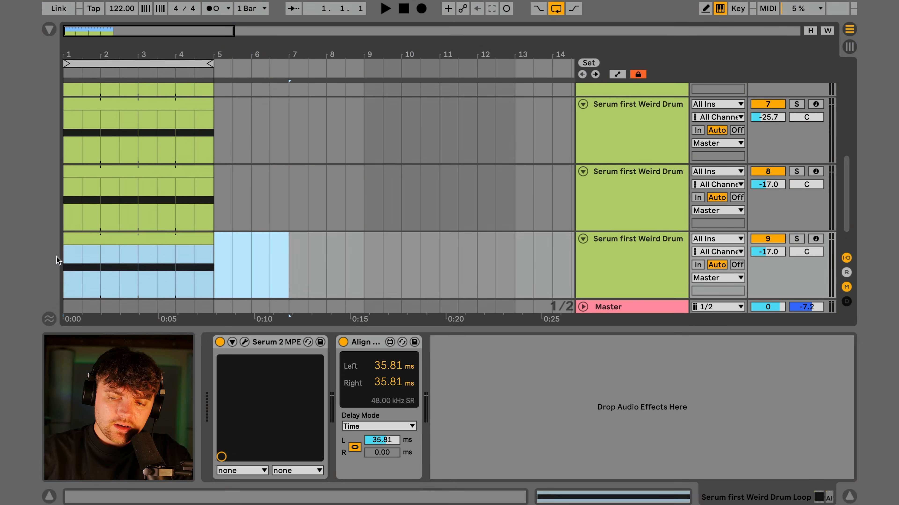
# Step: Clear the bottom duplicated Serum track by deleting its clip and Align Delay, and arm the track for recording
pyautogui.click(636, 234)
pyautogui.click(815, 238)
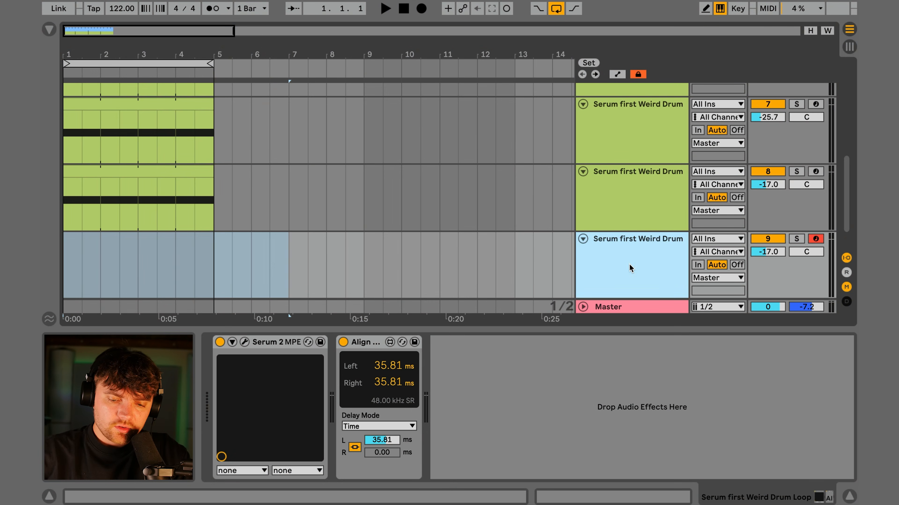
pyautogui.click(366, 343)
pyautogui.press('Delete')
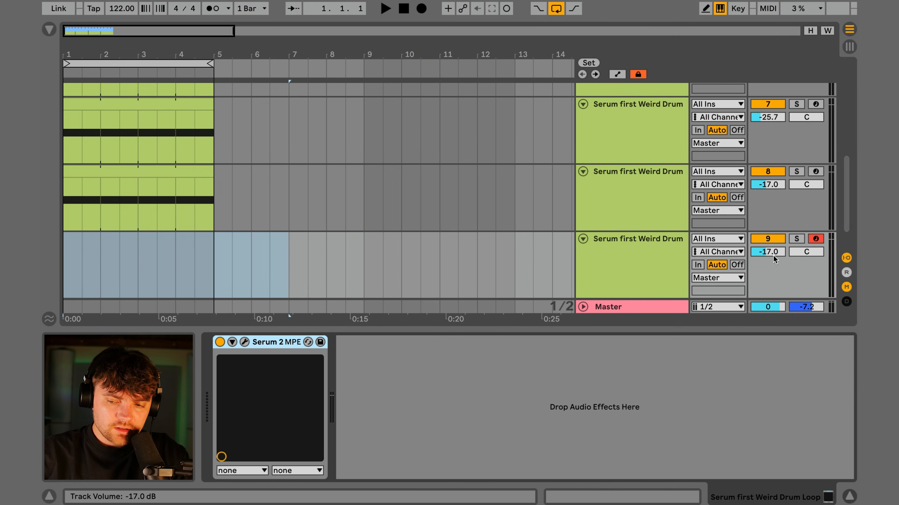
pyautogui.moveTo(772, 255); pyautogui.dragTo(772, 255)
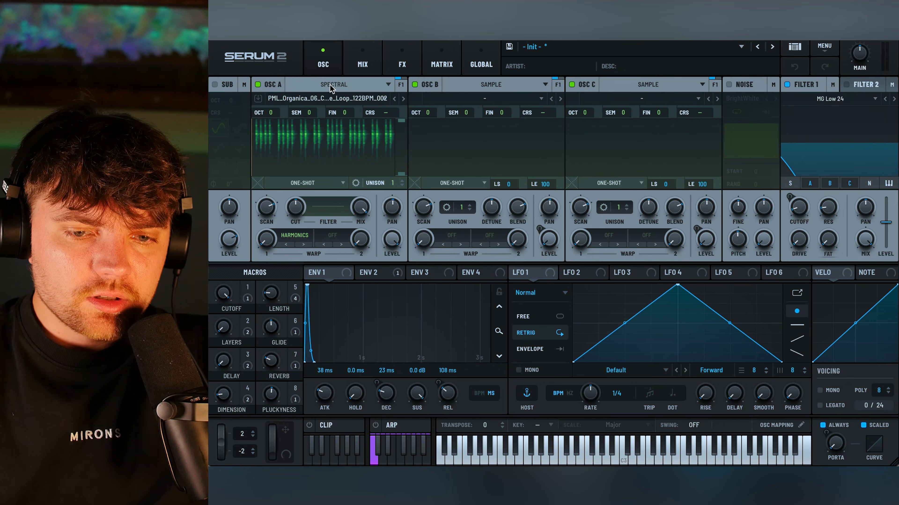
# Step: Switch oscillator A to Granular with higher grain density and length, and adjust the Reverb and Delay macros
pyautogui.click(331, 86)
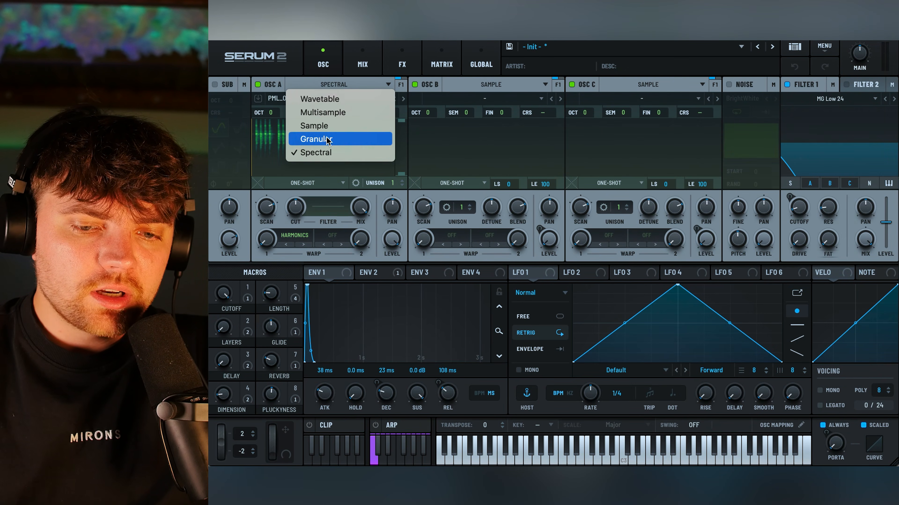
pyautogui.click(315, 139)
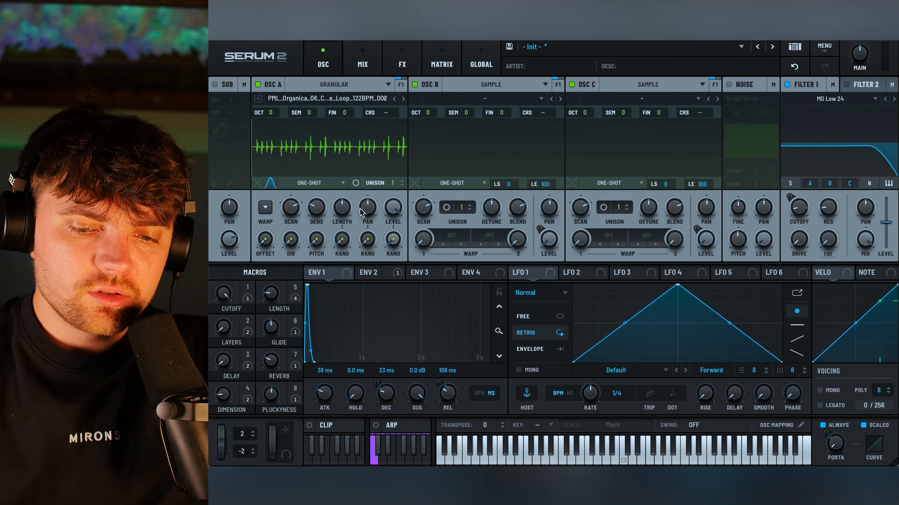
pyautogui.moveTo(316, 208); pyautogui.dragTo(312, 155)
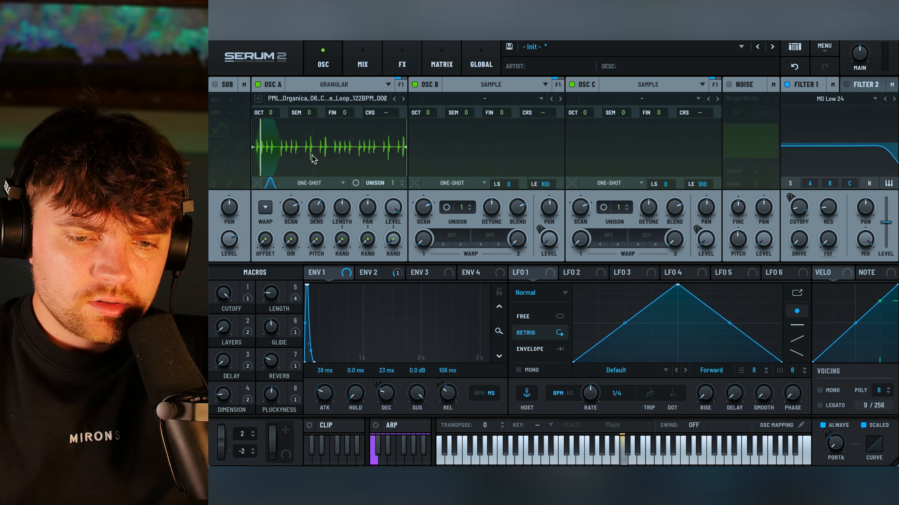
pyautogui.moveTo(316, 210)
pyautogui.mouseDown()
pyautogui.moveTo(316, 186)
pyautogui.moveTo(291, 221)
pyautogui.mouseUp()
pyautogui.moveTo(342, 207); pyautogui.dragTo(331, 174)
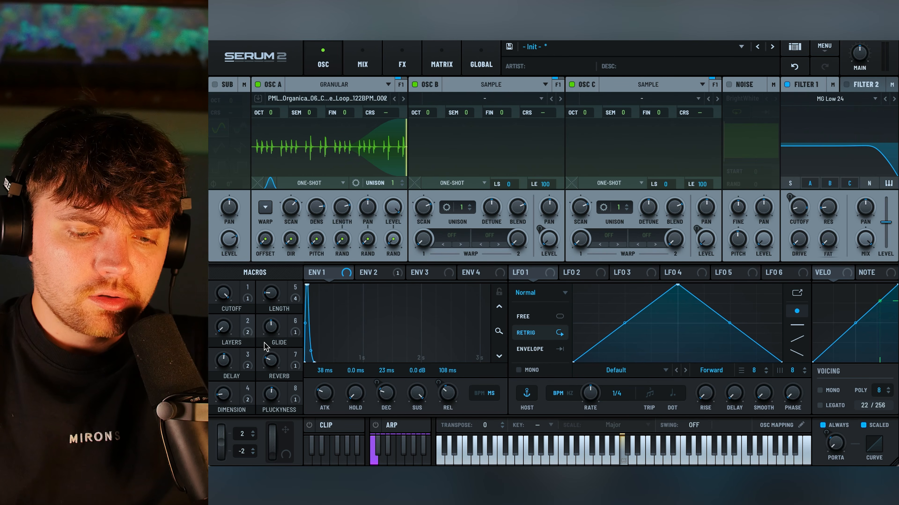
pyautogui.moveTo(276, 359); pyautogui.dragTo(273, 331)
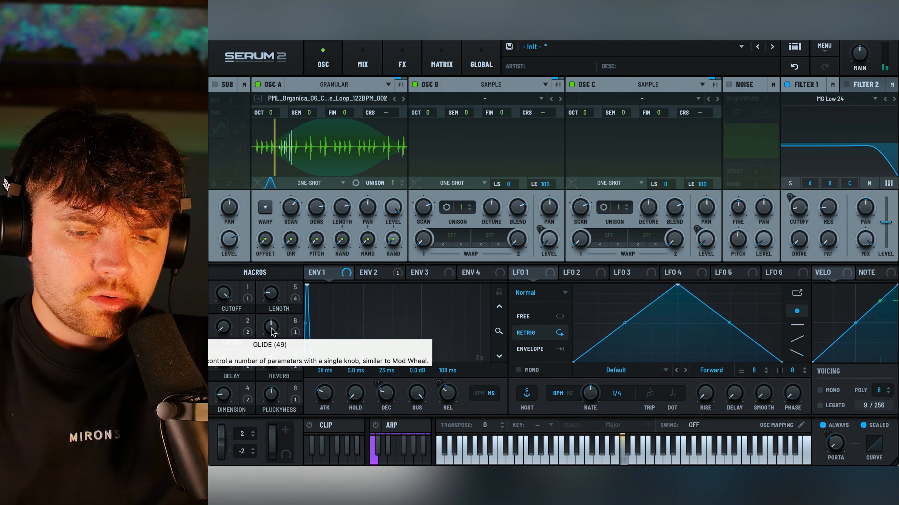
pyautogui.moveTo(225, 362); pyautogui.dragTo(226, 333)
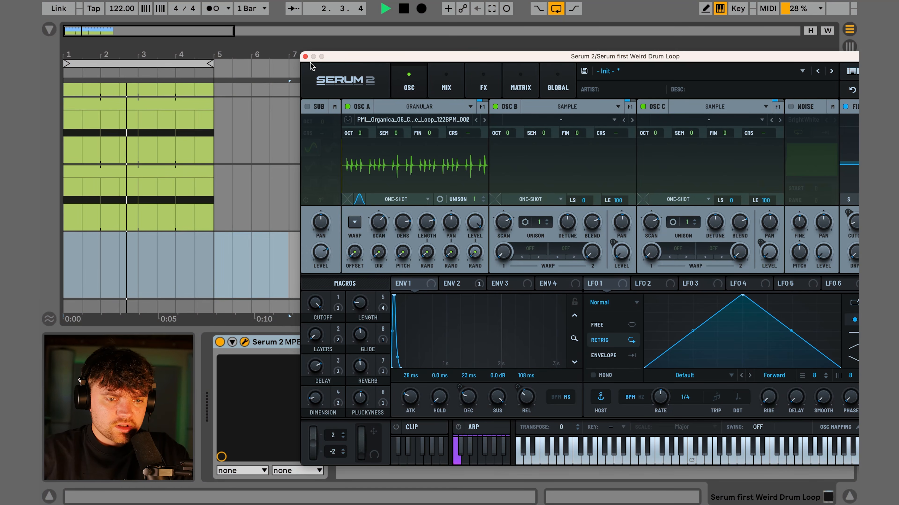
# Step: Load the first loop from the Glockenspiel sample folder into granular oscillator A and turn up the Reverb macro
pyautogui.click(51, 32)
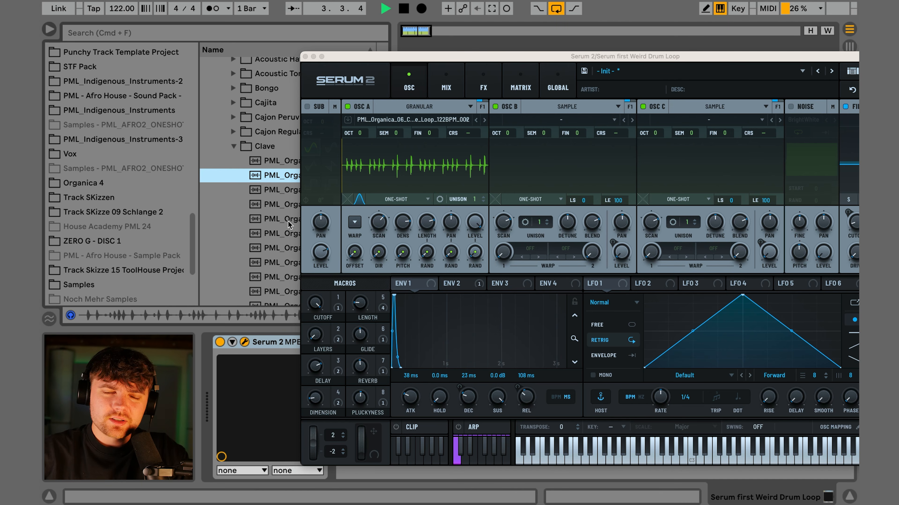
pyautogui.click(234, 146)
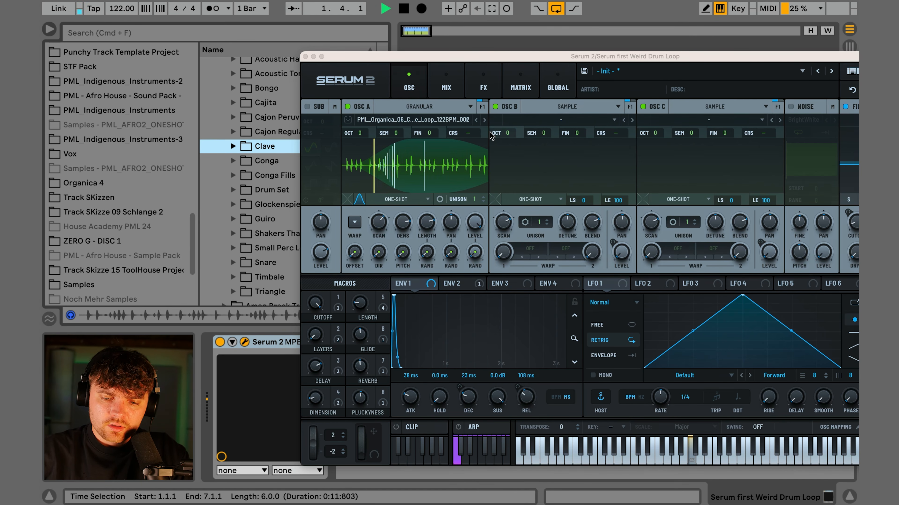
pyautogui.moveTo(784, 57); pyautogui.dragTo(673, 91)
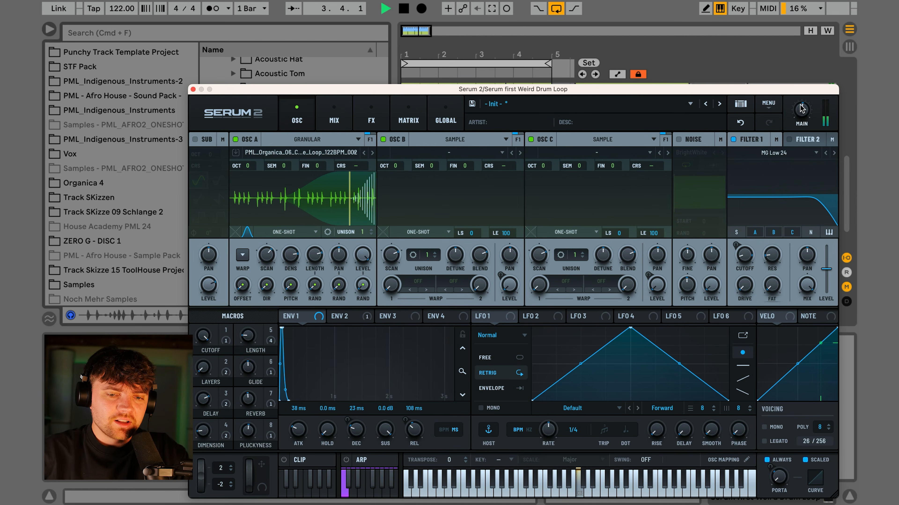
pyautogui.moveTo(302, 80); pyautogui.dragTo(439, 90)
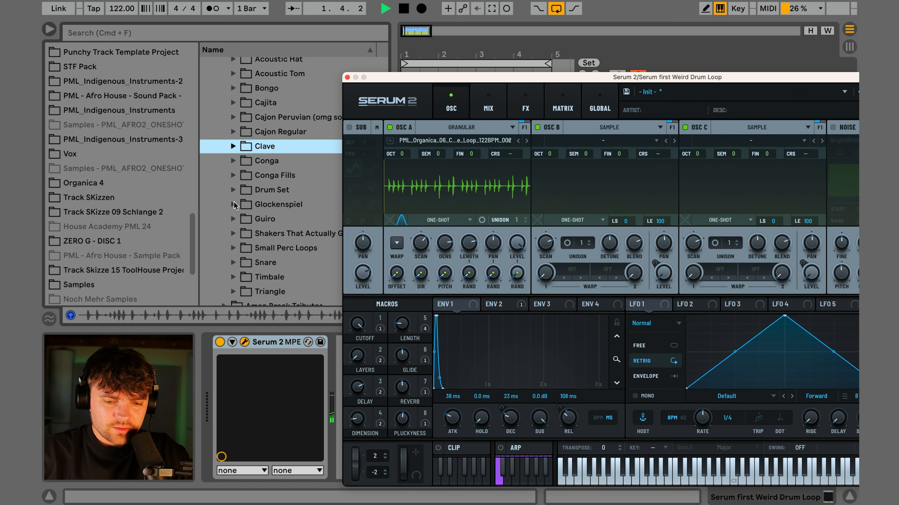
pyautogui.click(235, 205)
pyautogui.moveTo(248, 219); pyautogui.dragTo(416, 189)
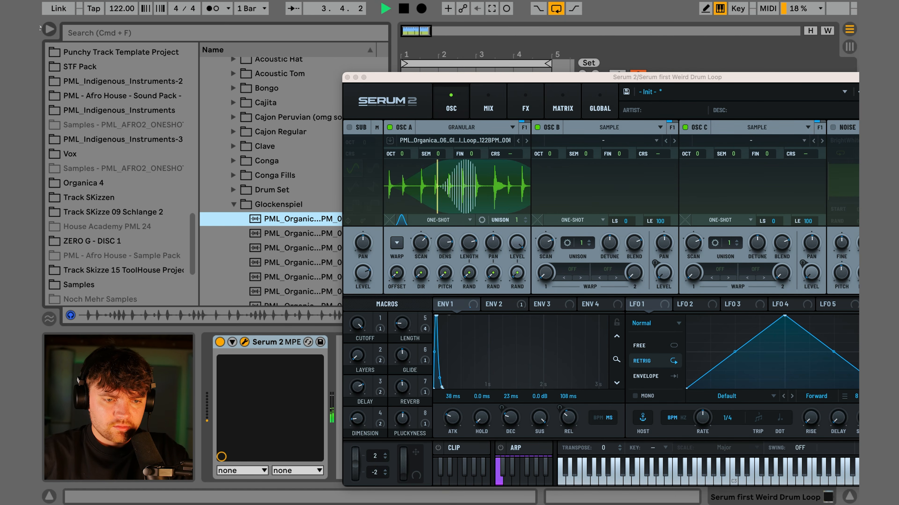
pyautogui.press('super+alt+b')
pyautogui.moveTo(405, 386); pyautogui.dragTo(406, 358)
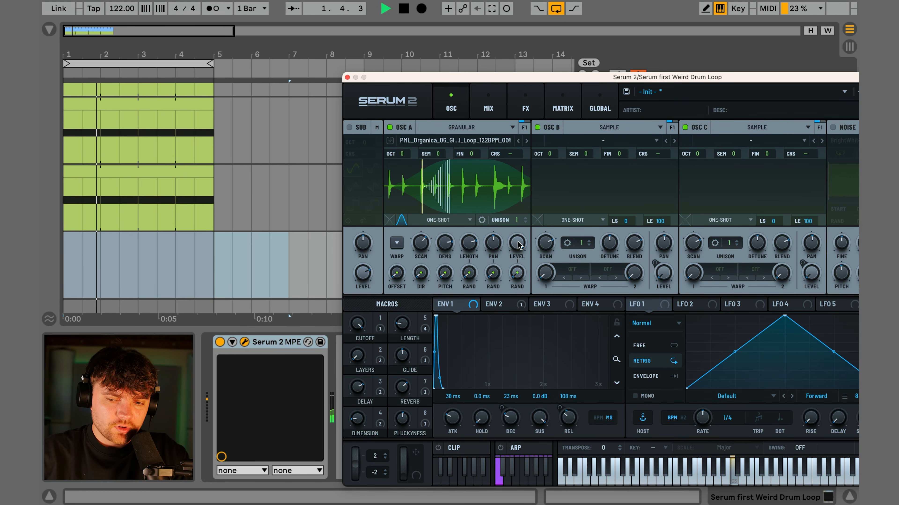
# Step: Switch oscillator B to Spectral, load the Glockenspiel loop ending in 122BPM_006 into it, and turn up the Layers macro
pyautogui.click(609, 128)
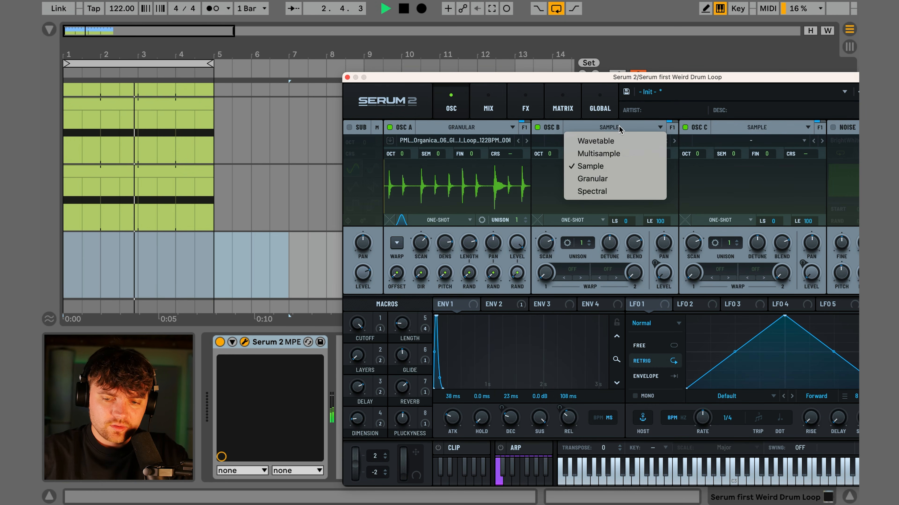
pyautogui.click(598, 192)
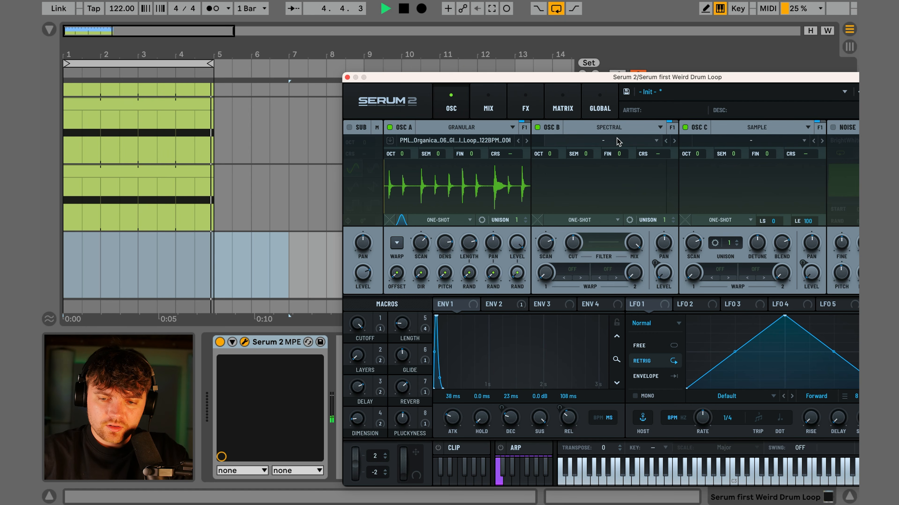
pyautogui.click(603, 141)
pyautogui.moveTo(614, 156)
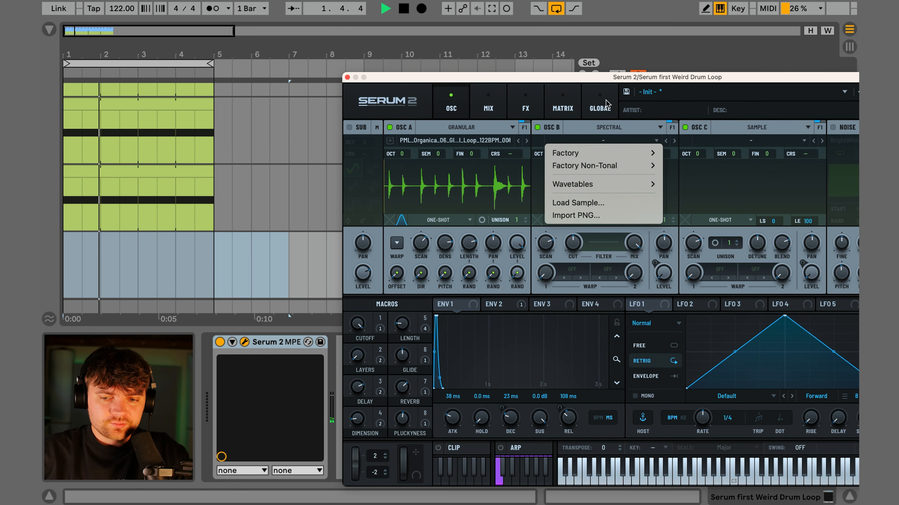
pyautogui.click(598, 86)
pyautogui.click(51, 28)
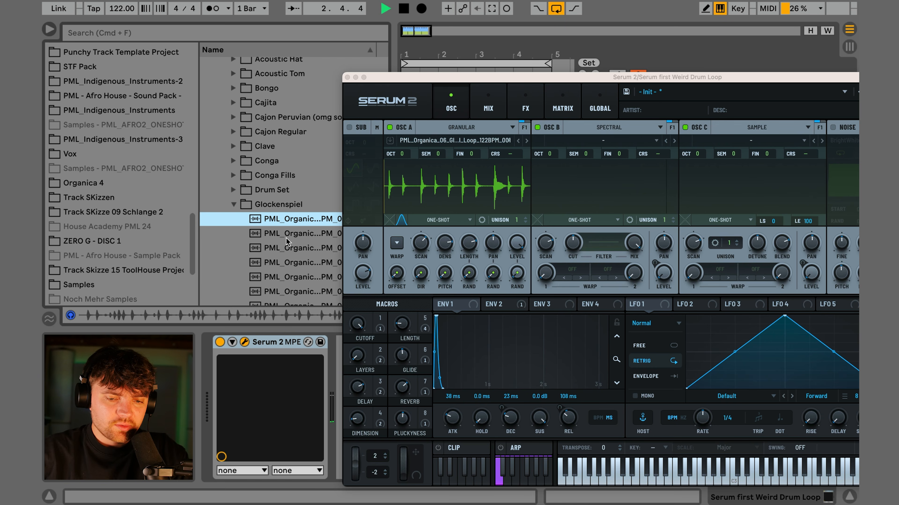
pyautogui.moveTo(276, 282); pyautogui.dragTo(584, 203)
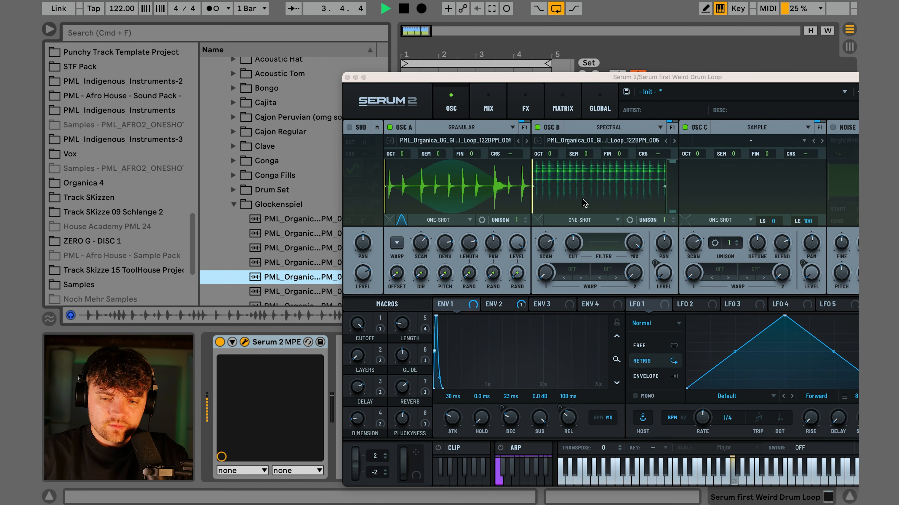
pyautogui.press('super+alt+b')
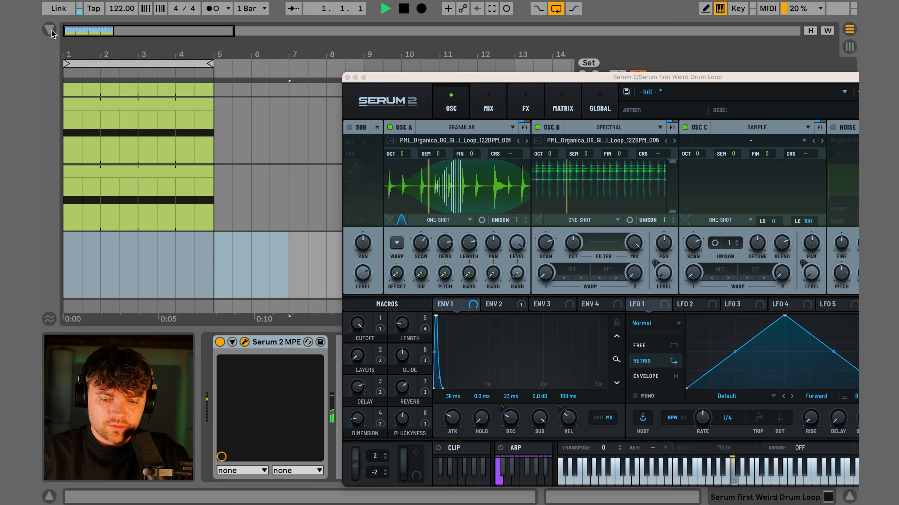
pyautogui.moveTo(358, 357); pyautogui.dragTo(285, 108)
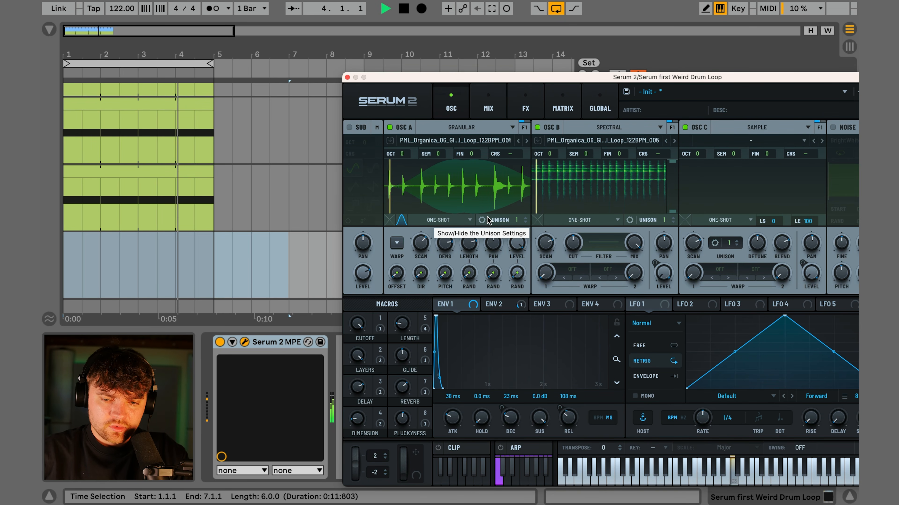
pyautogui.press('z')
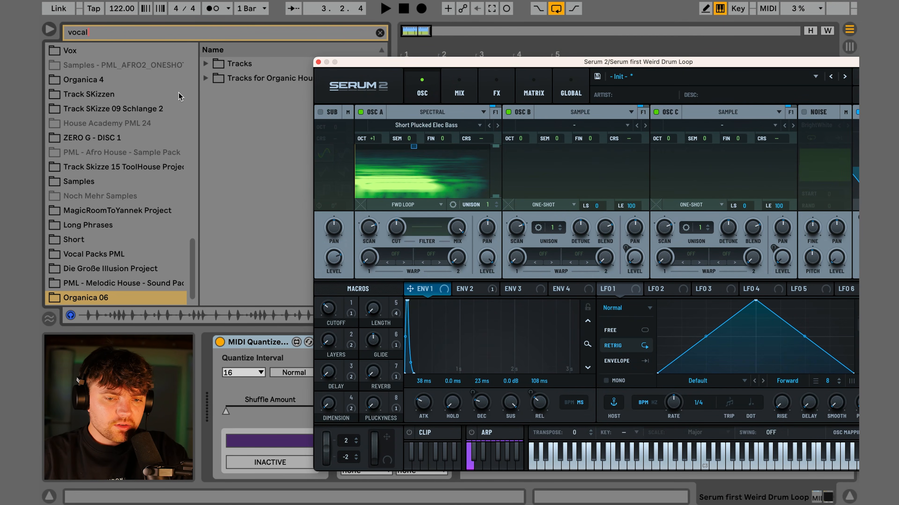
# Step: Search all browser results for "PML vocal" to find a vocal sample
pyautogui.scroll(10, 167, 117)
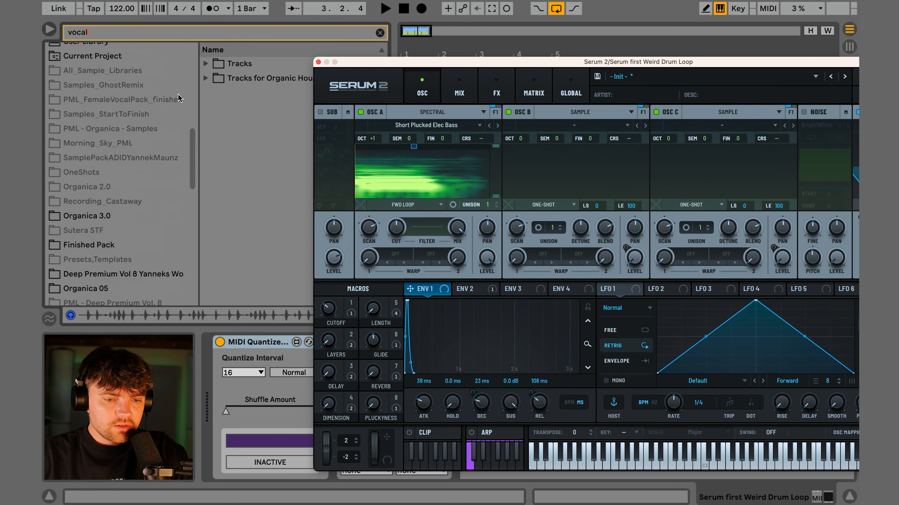
pyautogui.scroll(-4, 164, 124)
pyautogui.click(96, 201)
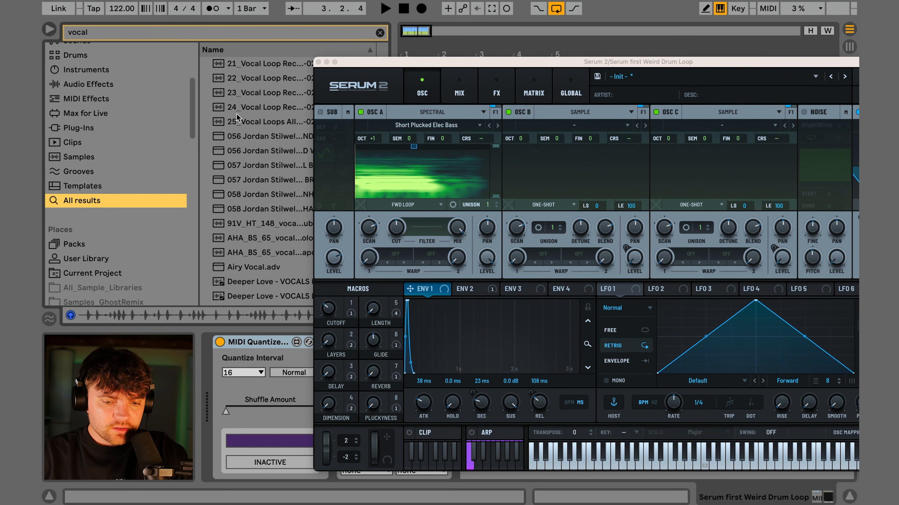
pyautogui.scroll(-4, 257, 287)
pyautogui.scroll(-5, 257, 287)
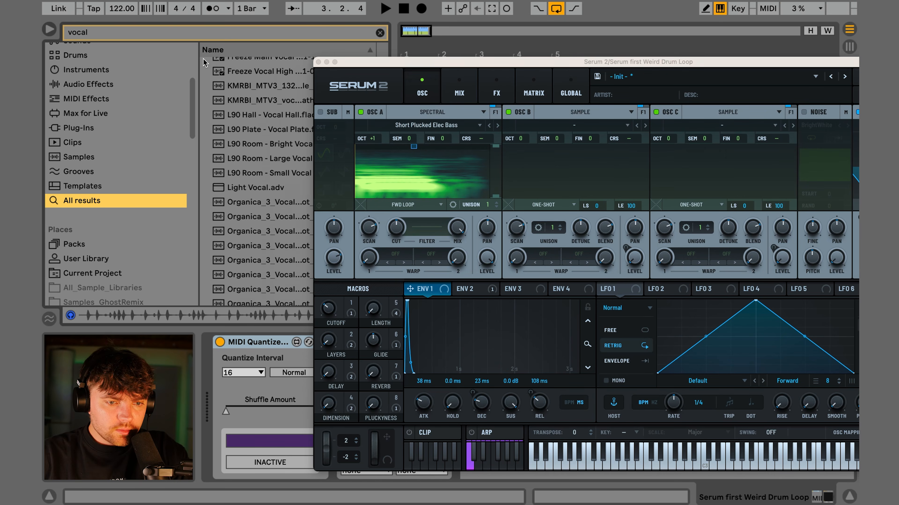
pyautogui.click(70, 35)
pyautogui.write('PML')
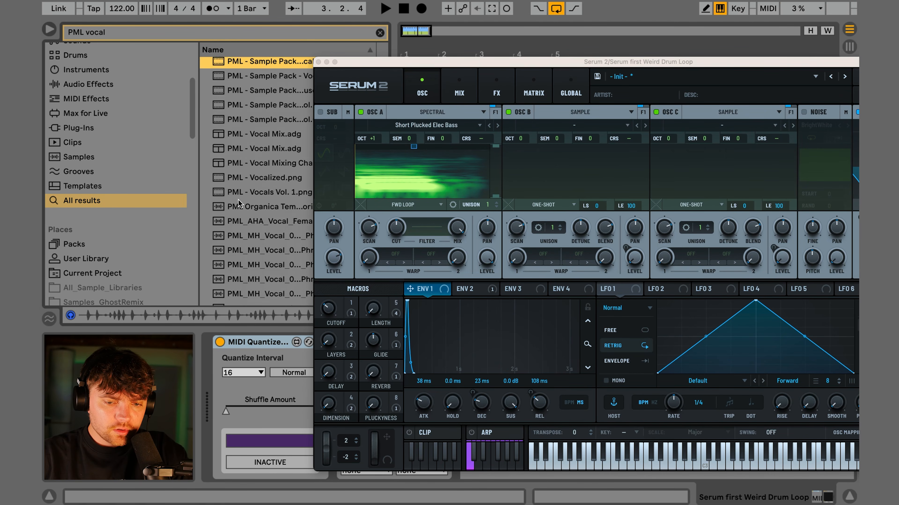
# Step: Audition the PML_MH_Vocal samples and load the Vocal_004 Long Phrases Dry file into Spectral oscillator A
pyautogui.click(267, 155)
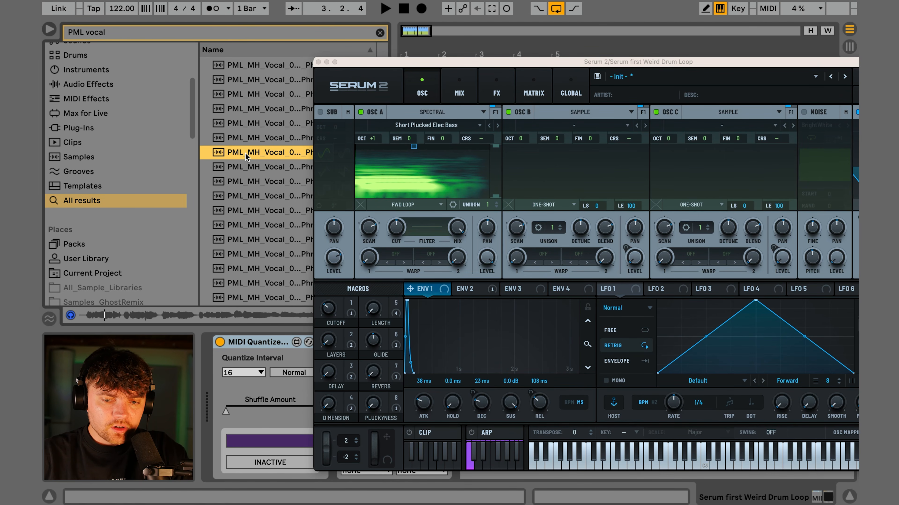
pyautogui.moveTo(247, 156); pyautogui.dragTo(419, 182)
pyautogui.click(50, 29)
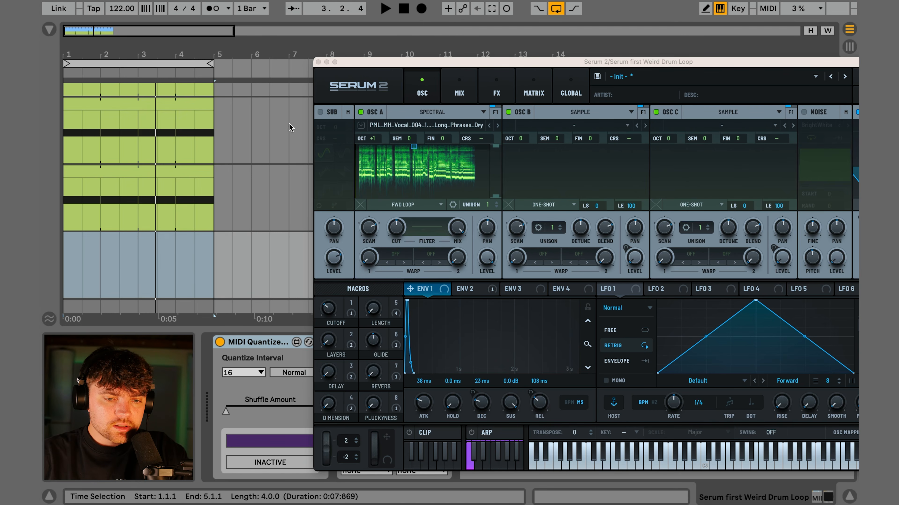
# Step: Narrow the sample browser, move the Serum window off the arrangement, and hide the browser again
pyautogui.click(50, 30)
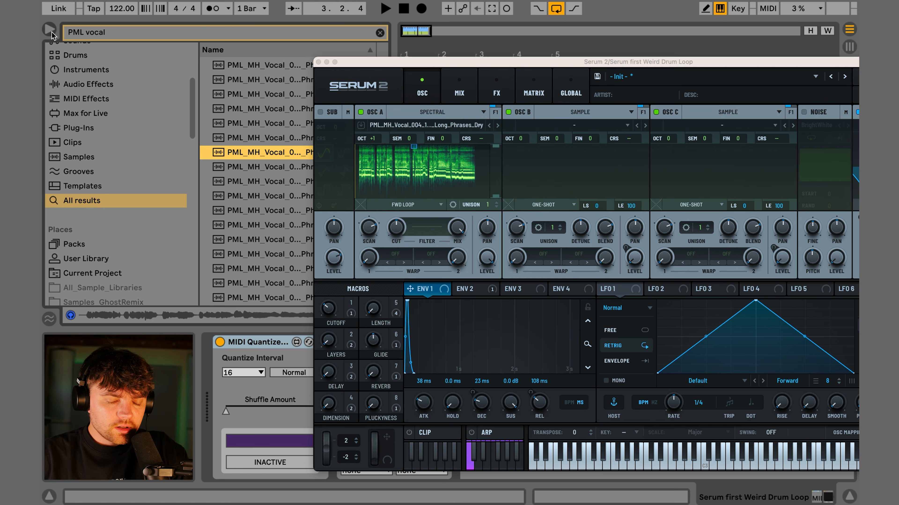
pyautogui.moveTo(365, 62); pyautogui.dragTo(576, 125)
pyautogui.moveTo(393, 138); pyautogui.dragTo(307, 135)
pyautogui.click(50, 34)
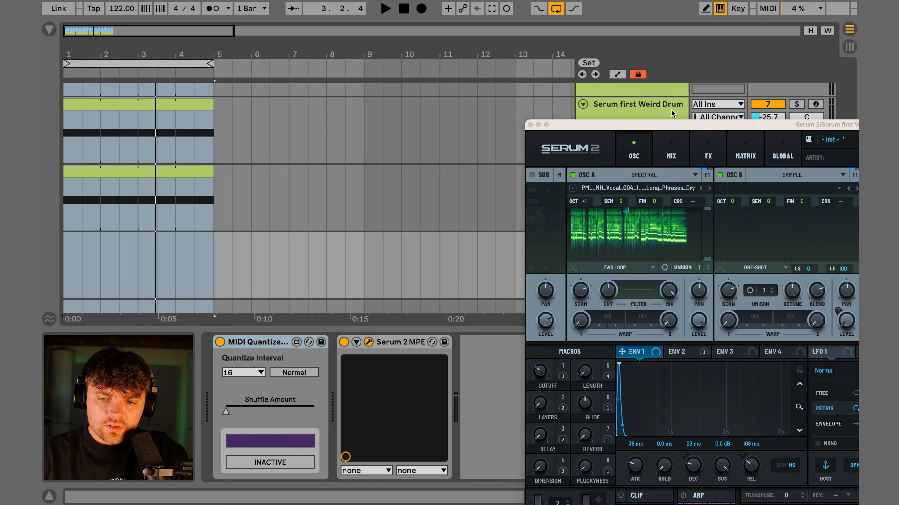
# Step: Check the device chain of the Serum drum track numbered 6, and return to track 9 and its Serum window
pyautogui.moveTo(636, 124); pyautogui.dragTo(670, 281)
pyautogui.scroll(3, 658, 240)
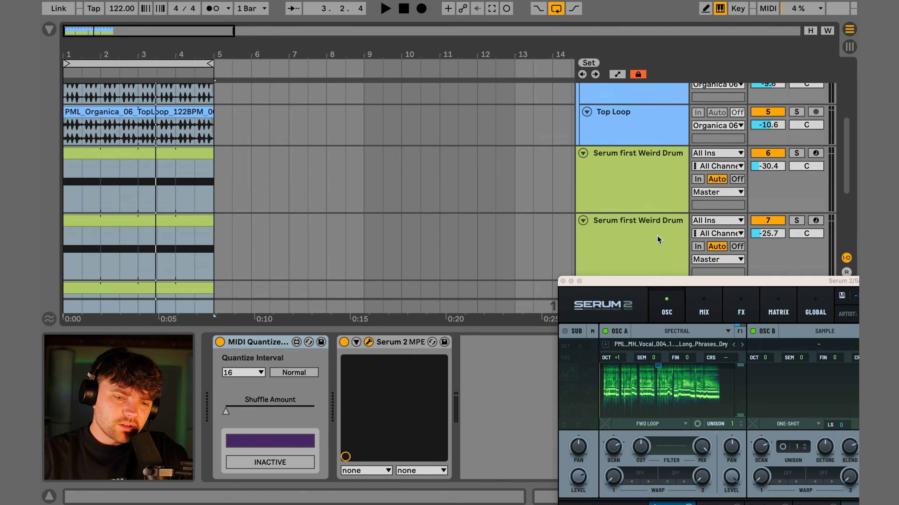
pyautogui.click(666, 161)
pyautogui.scroll(-1, 666, 161)
pyautogui.scroll(-3, 666, 159)
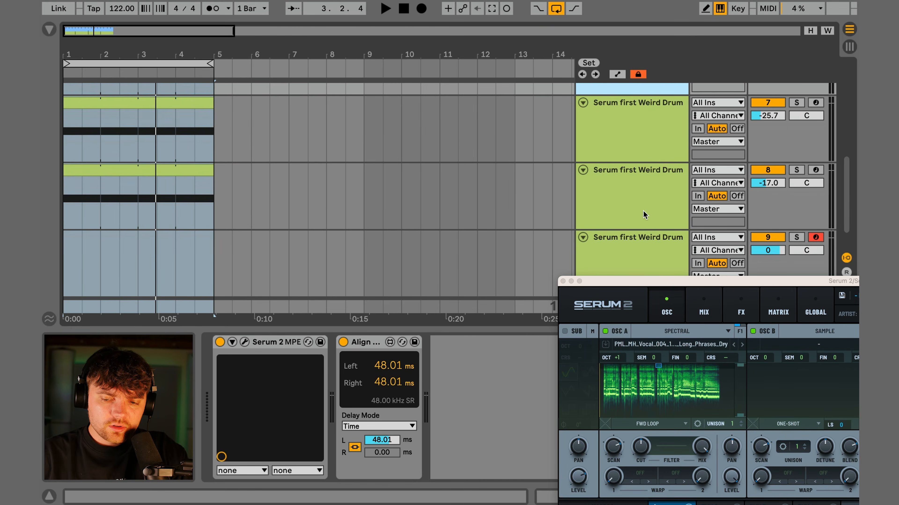
pyautogui.click(638, 235)
pyautogui.moveTo(630, 282); pyautogui.dragTo(225, 51)
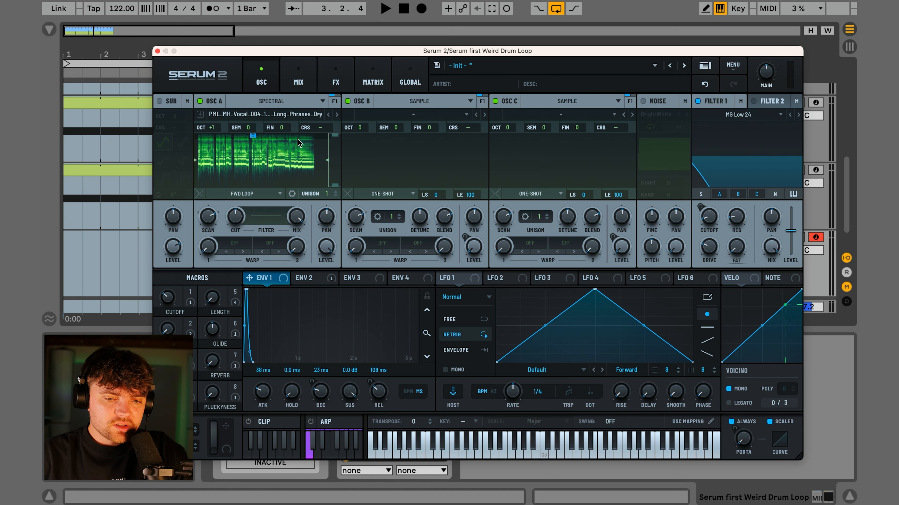
# Step: Set oscillator A's octave to 0 and turn up the Cutoff and Reverb macros while auditioning a note
pyautogui.moveTo(216, 139); pyautogui.dragTo(217, 146)
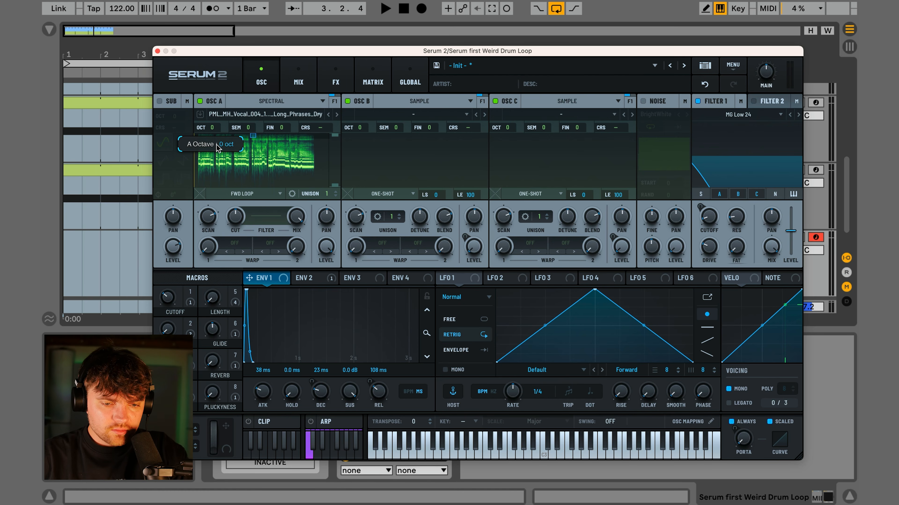
pyautogui.press('a')
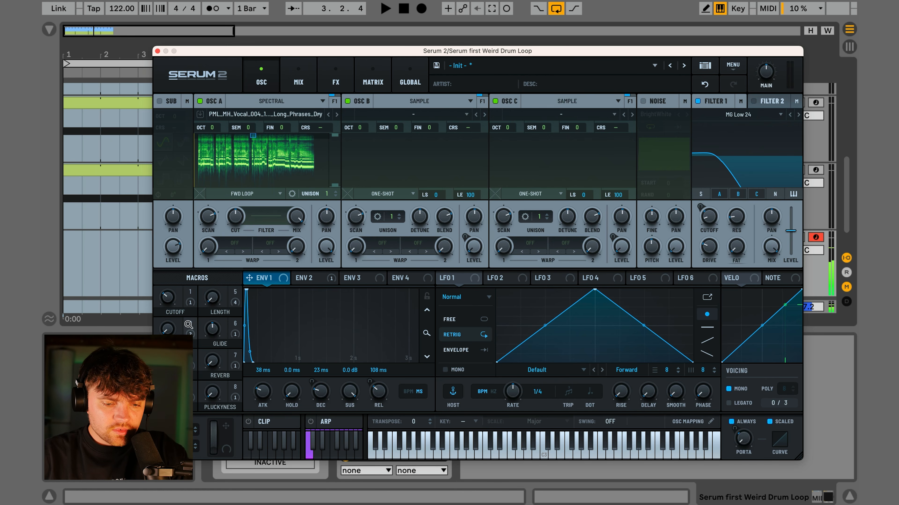
pyautogui.moveTo(174, 298)
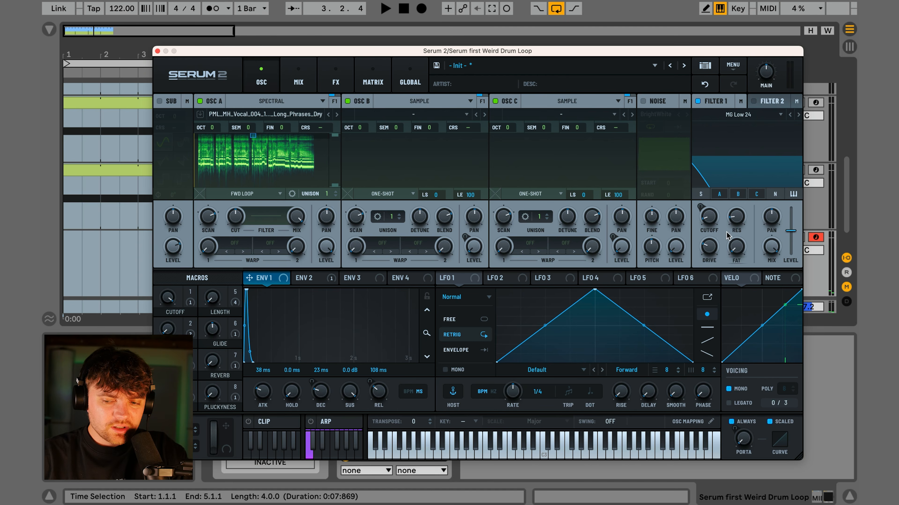
pyautogui.moveTo(714, 247)
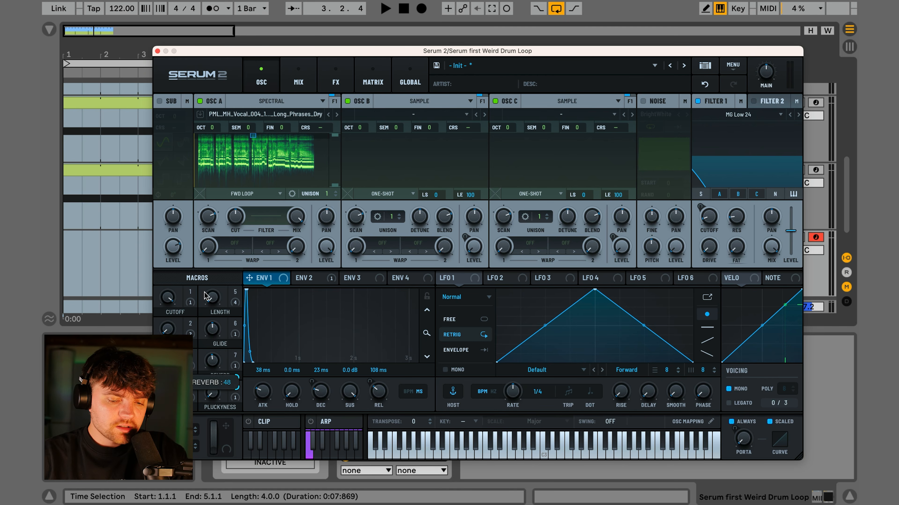
# Step: Audition the vocal texture and set oscillator A's playback mode to One-shot
pyautogui.press('a')
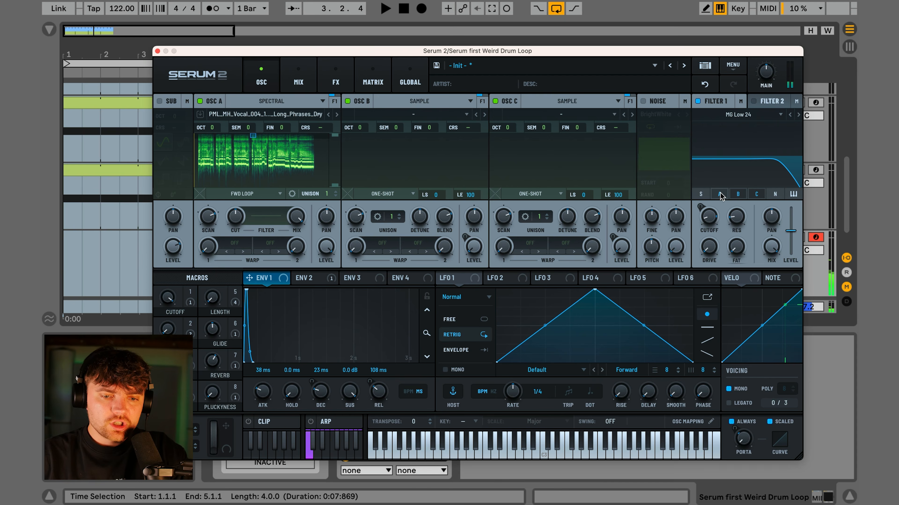
pyautogui.press('a')
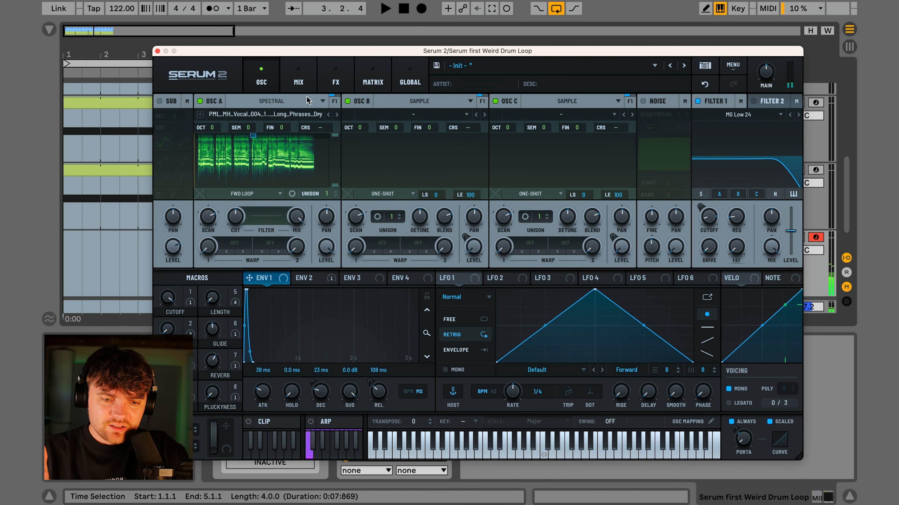
pyautogui.click(242, 194)
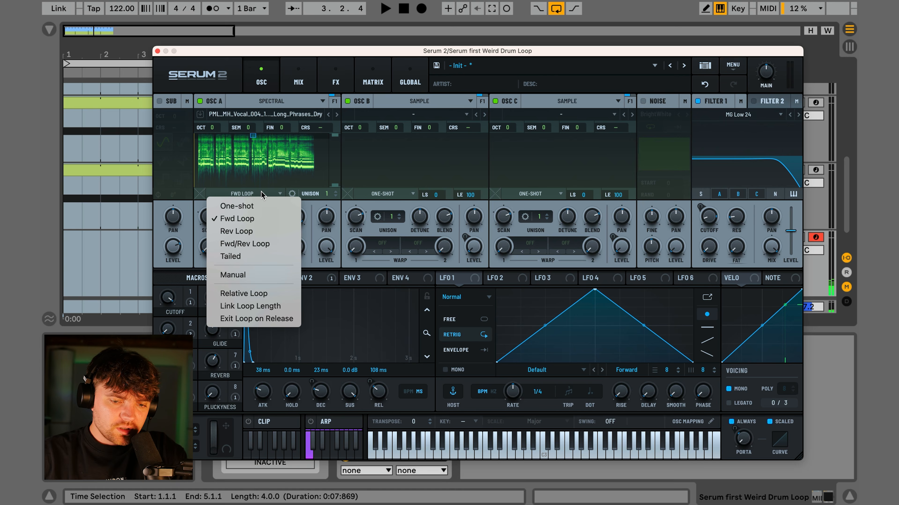
pyautogui.click(240, 203)
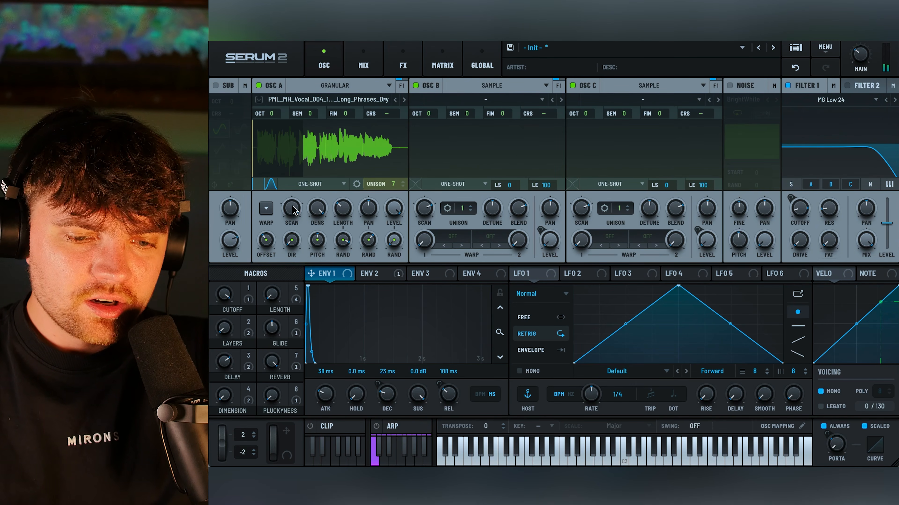
pyautogui.click(356, 99)
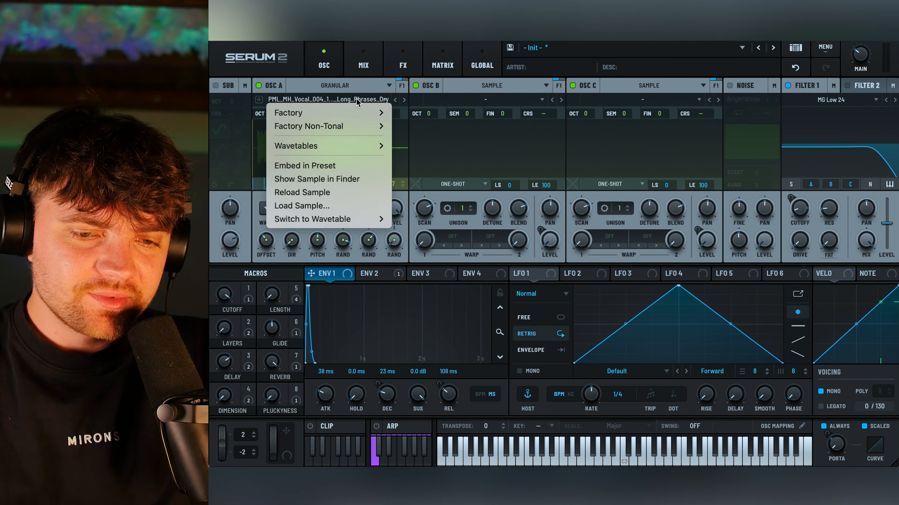
pyautogui.moveTo(348, 114)
pyautogui.click(335, 89)
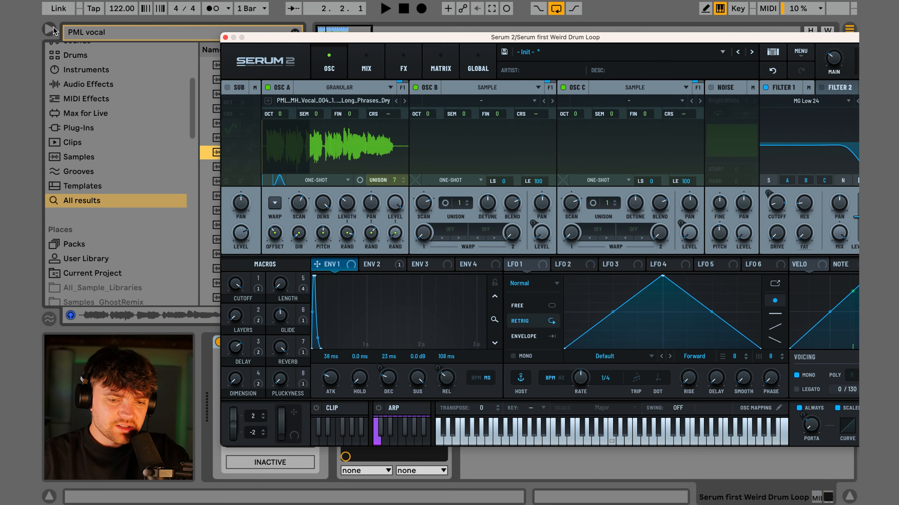
# Step: Load the PML_MH_Vocal_003 Short Phrases Wet file into oscillator B and turn up the Layers macro
pyautogui.moveTo(330, 38); pyautogui.dragTo(464, 37)
pyautogui.moveTo(240, 134); pyautogui.dragTo(625, 150)
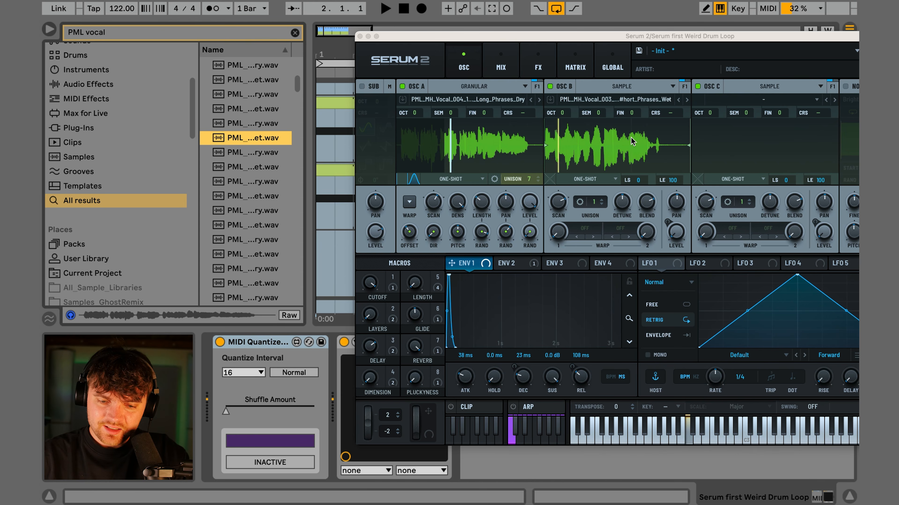
pyautogui.moveTo(374, 316); pyautogui.dragTo(371, 176)
# Step: Raise the computer keyboard octave to C3–D4, audition the two vocal layers, and hide the browser
pyautogui.press('x')
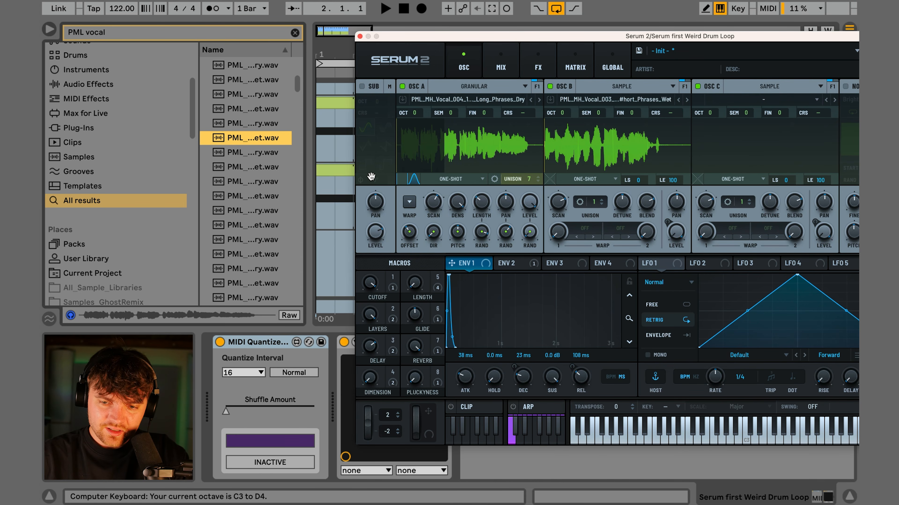
pyautogui.press('a')
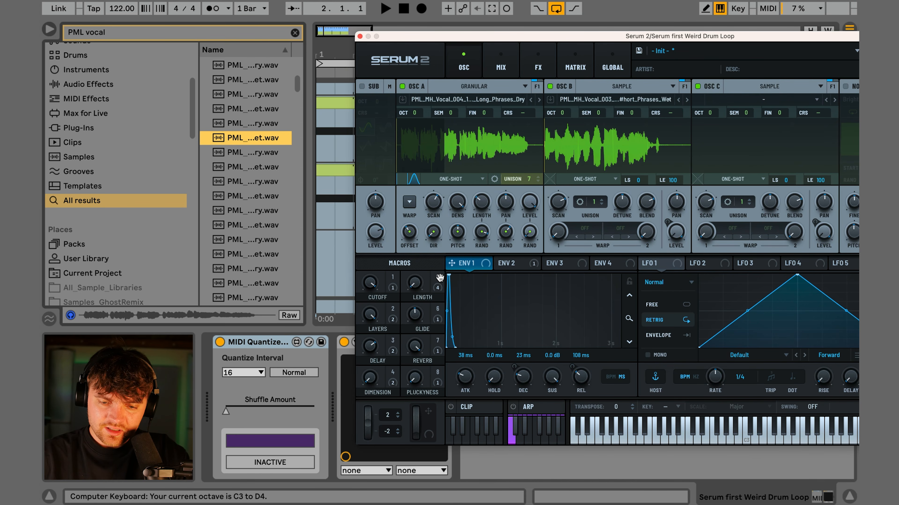
pyautogui.press('a')
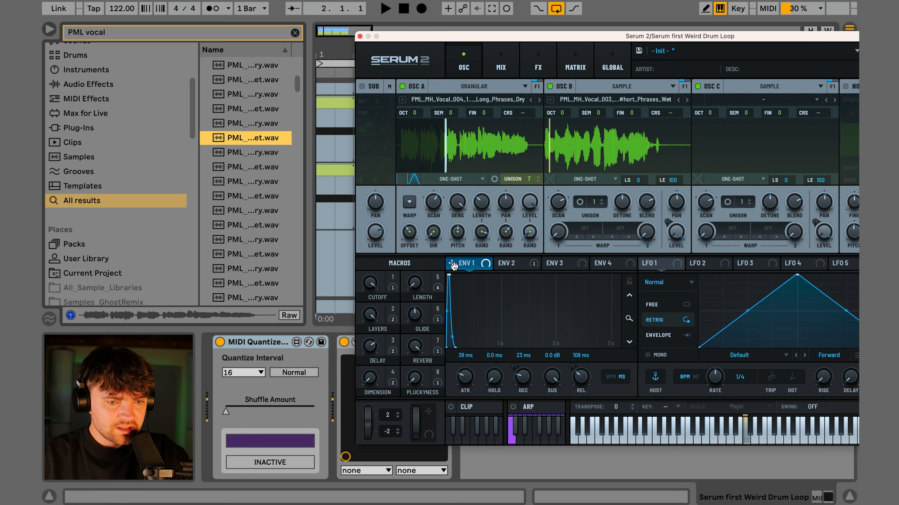
pyautogui.click(49, 31)
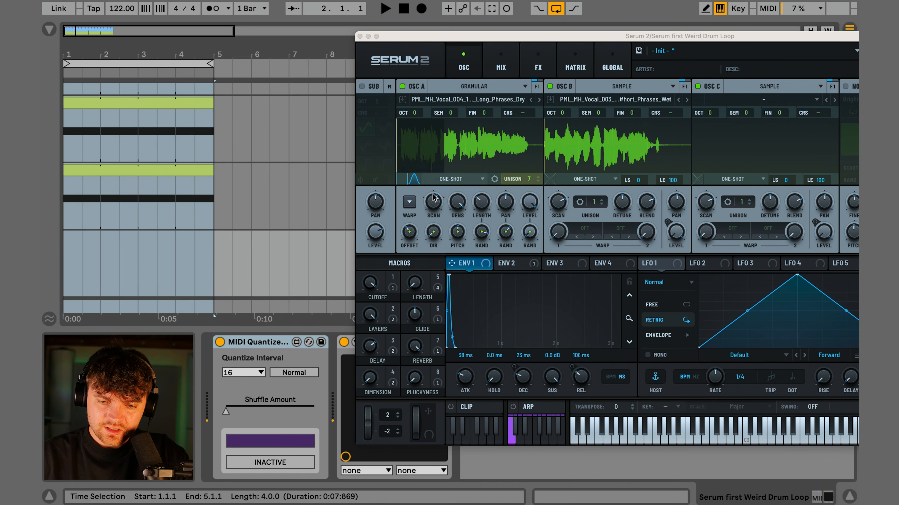
# Step: Switch oscillator B to Spectral and sweep the Cutoff macro down and up to test the sound
pyautogui.click(605, 88)
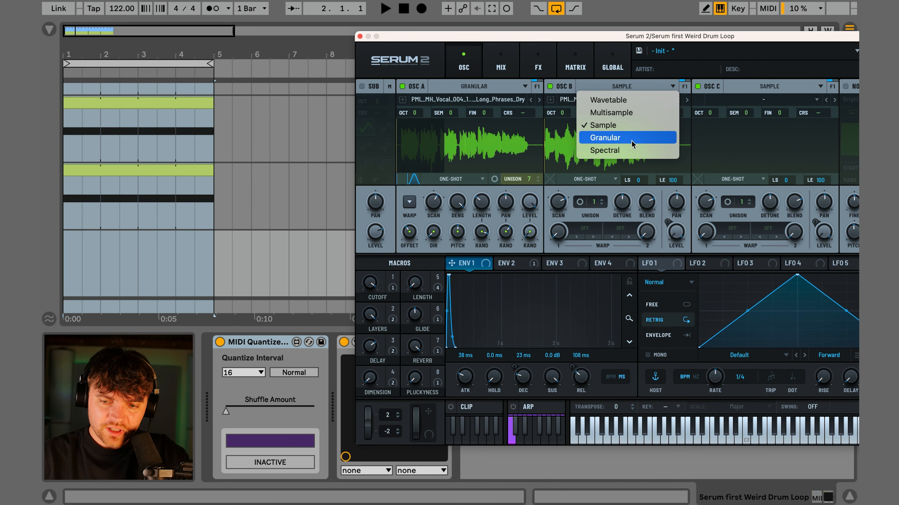
pyautogui.click(633, 151)
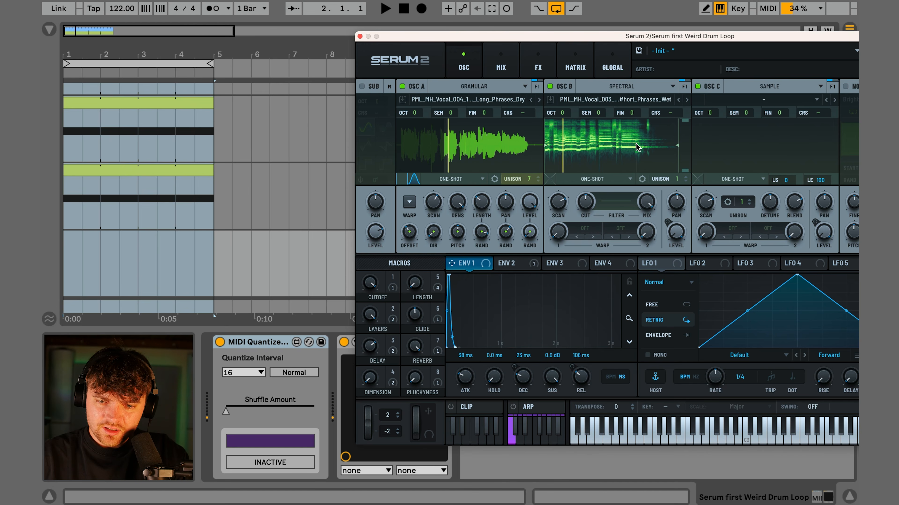
pyautogui.moveTo(374, 285); pyautogui.dragTo(373, 364)
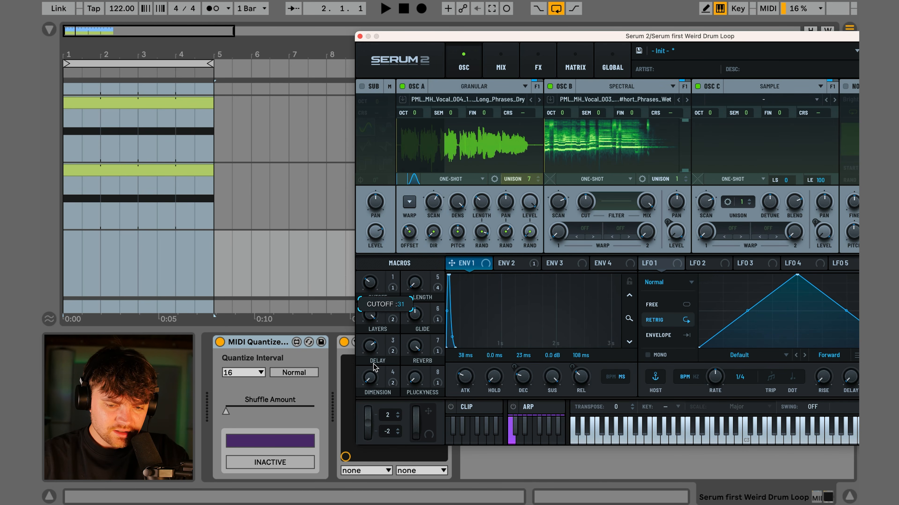
pyautogui.moveTo(378, 285); pyautogui.dragTo(360, 269)
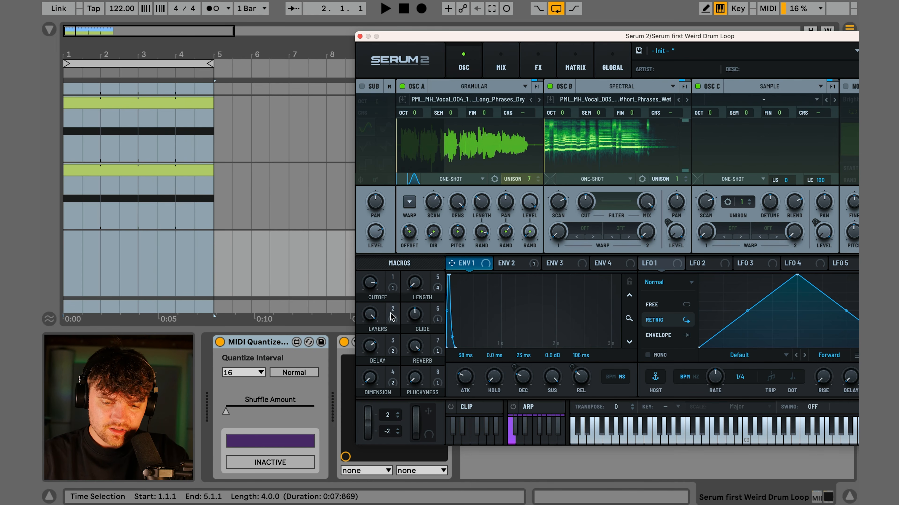
pyautogui.moveTo(374, 288); pyautogui.dragTo(370, 307)
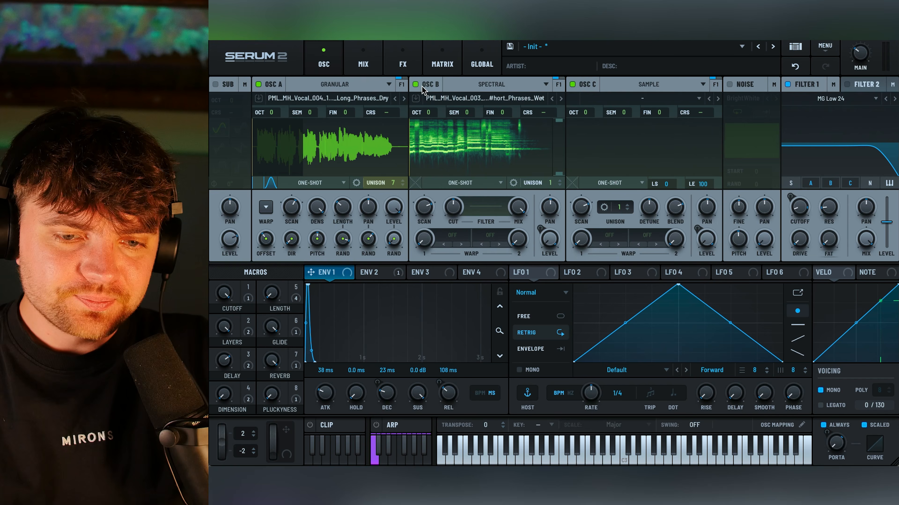
# Step: Turn off oscillator B and switch oscillator A from Granular to Sample mode
pyautogui.click(415, 84)
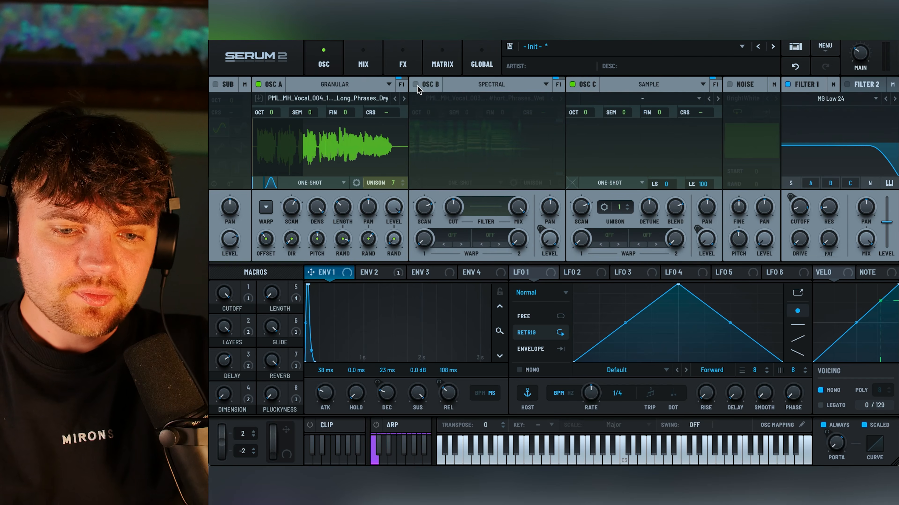
pyautogui.click(361, 84)
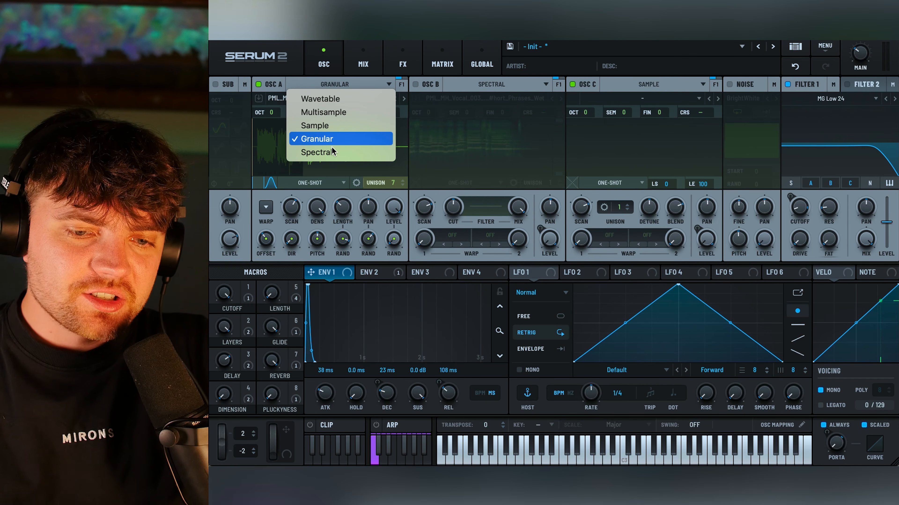
pyautogui.click(313, 125)
# Step: Load the factory Spatial sample Drone Worrisone into oscillator A, and advance to Space Coins $$$
pyautogui.click(343, 98)
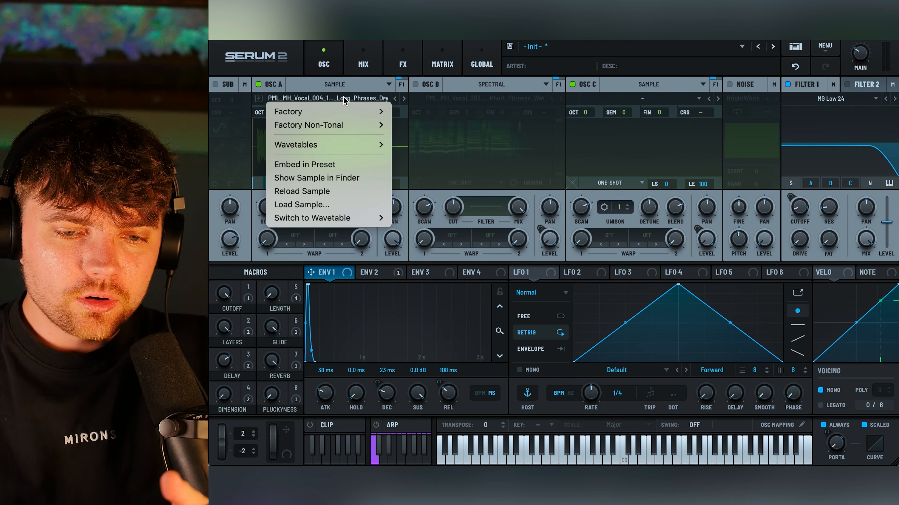
pyautogui.moveTo(341, 112)
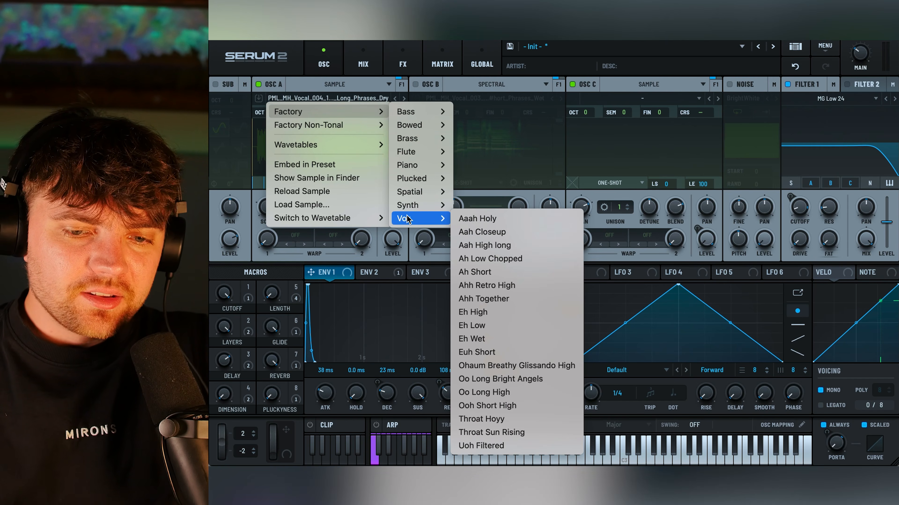
pyautogui.moveTo(417, 198)
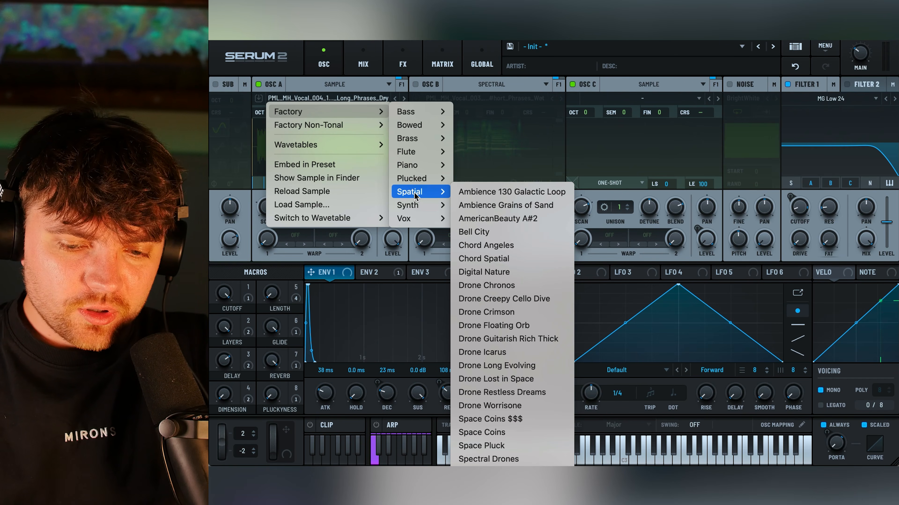
pyautogui.click(511, 407)
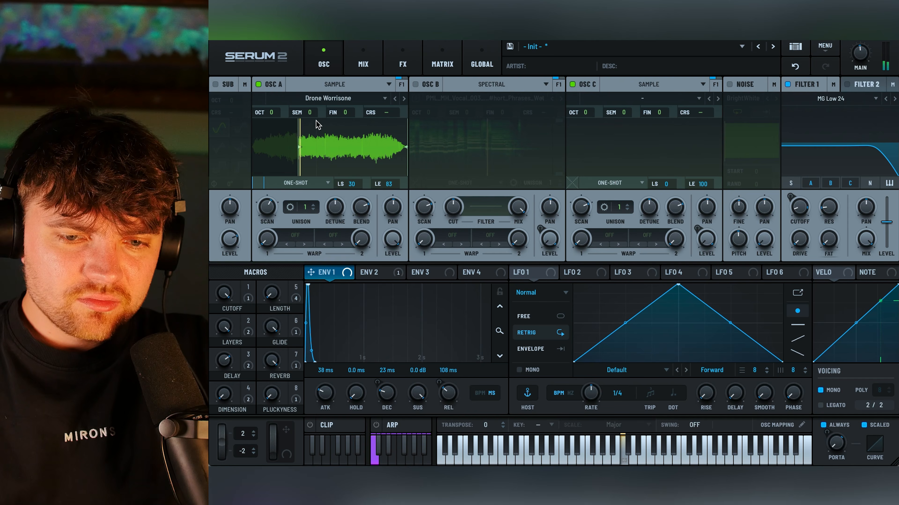
pyautogui.click(404, 99)
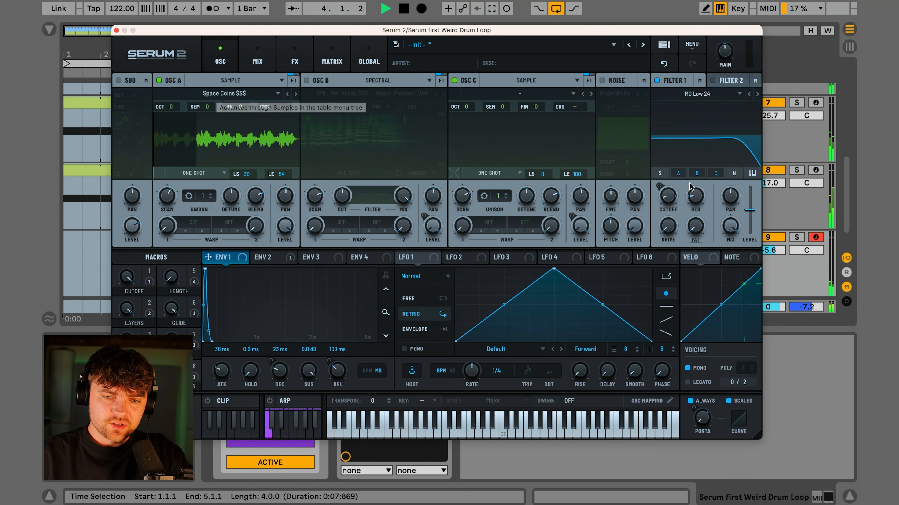
# Step: Duplicate Serum track 9 and advance oscillator A's factory sample to Space Pluck
pyautogui.moveTo(689, 30); pyautogui.dragTo(564, 20)
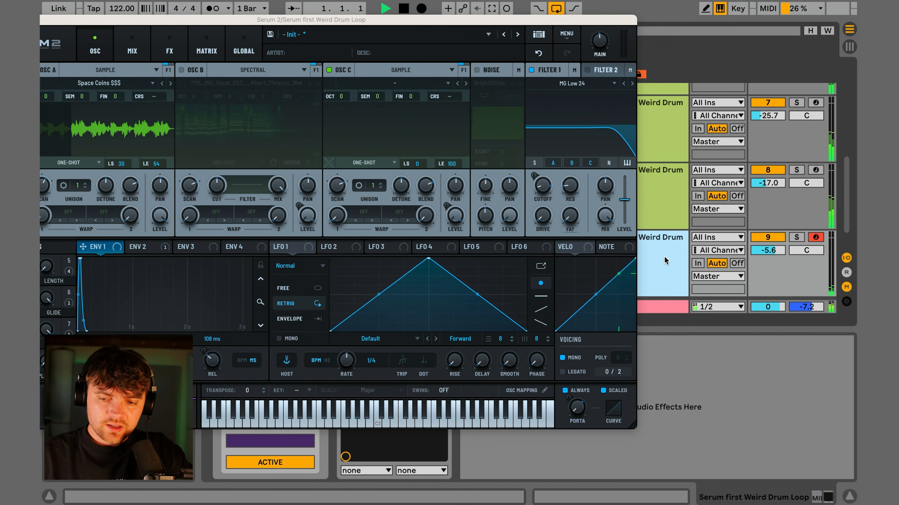
pyautogui.press('super+d')
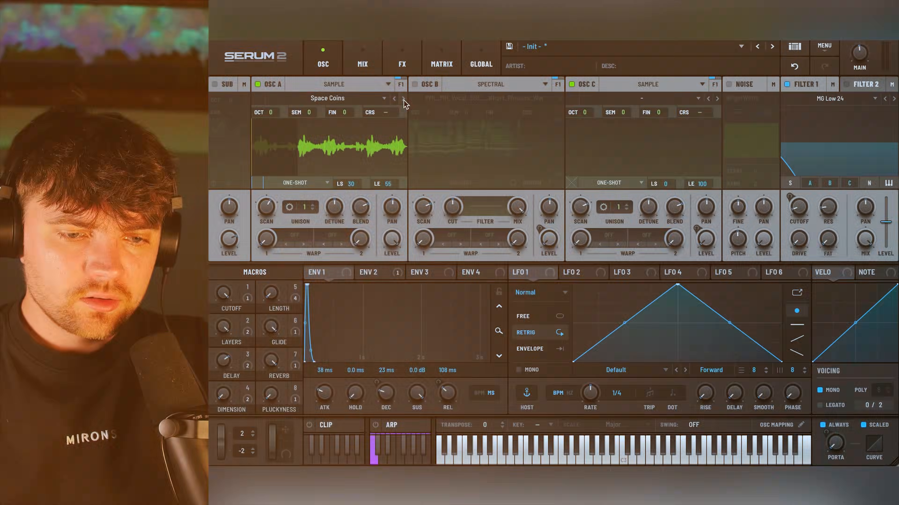
pyautogui.click(404, 100)
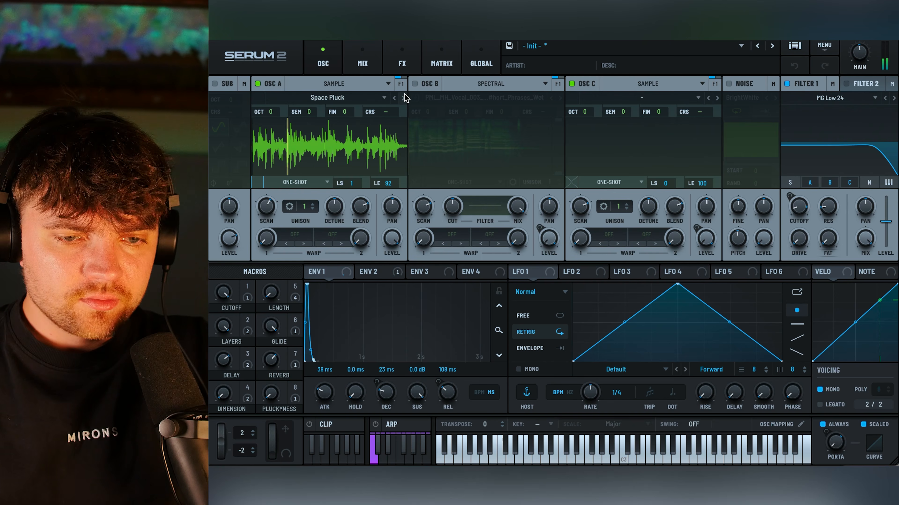
# Step: Advance oscillator A's sample to Spectral Drones, and replace it with the factory non-tonal percussion loop 85 Island Conga
pyautogui.click(404, 98)
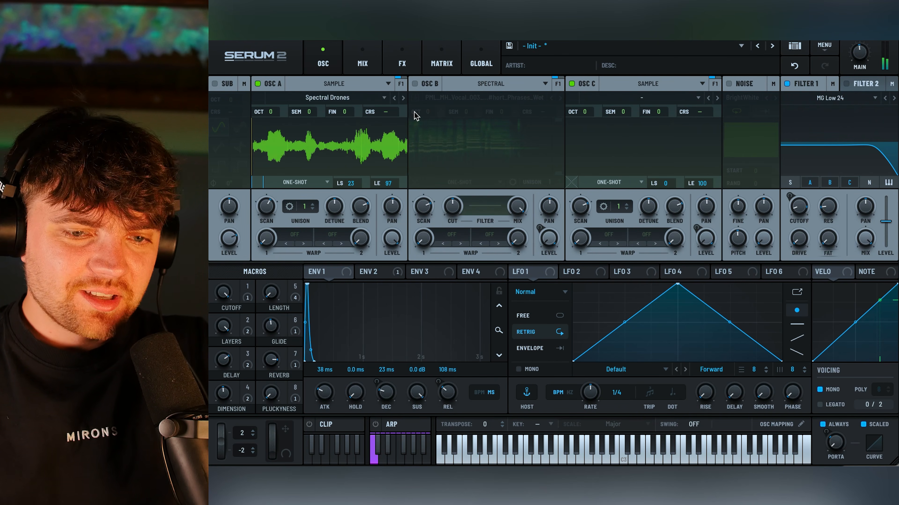
pyautogui.click(383, 98)
pyautogui.moveTo(360, 118)
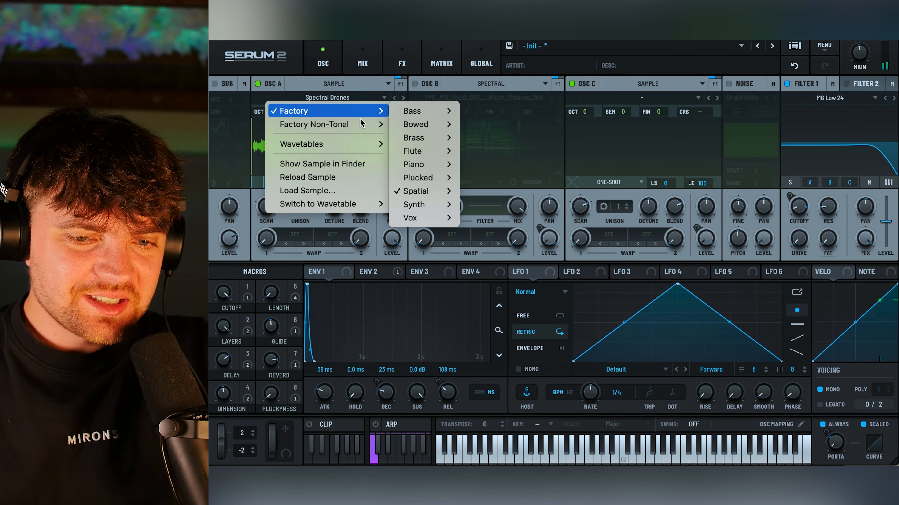
pyautogui.moveTo(420, 153)
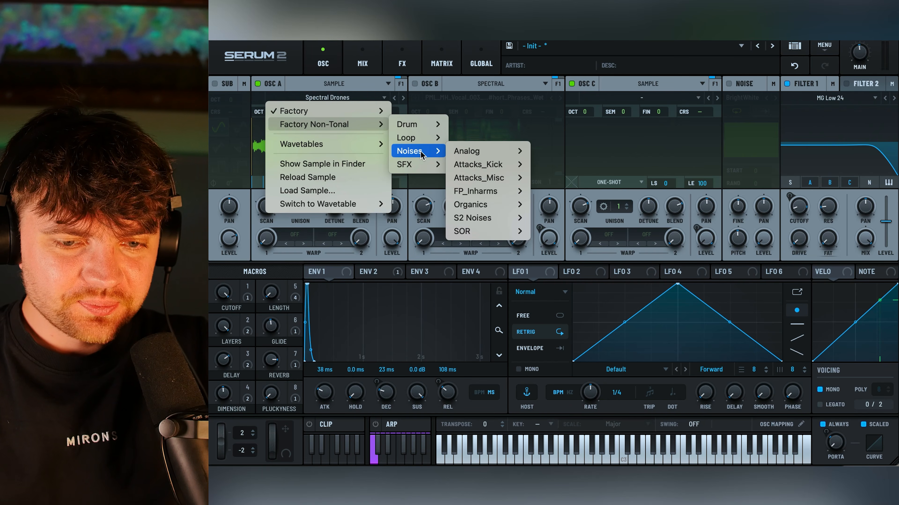
pyautogui.moveTo(407, 137)
pyautogui.moveTo(474, 151)
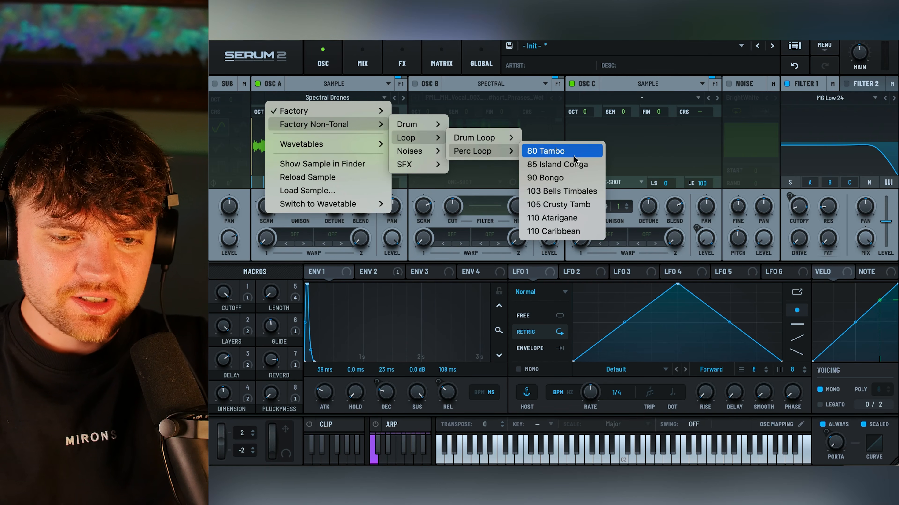
pyautogui.click(553, 166)
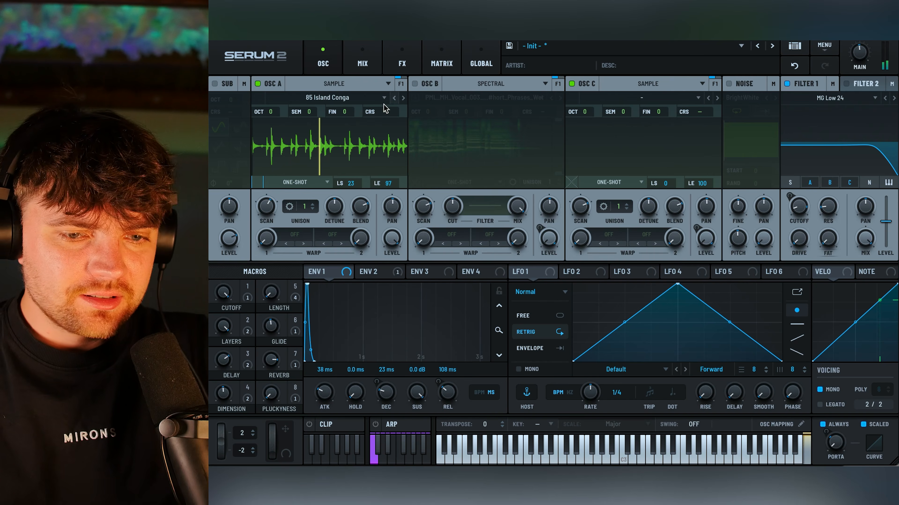
# Step: Switch oscillator A from Sample to Spectral mode, keeping the 85 Island Conga loop
pyautogui.click(362, 99)
pyautogui.click(262, 146)
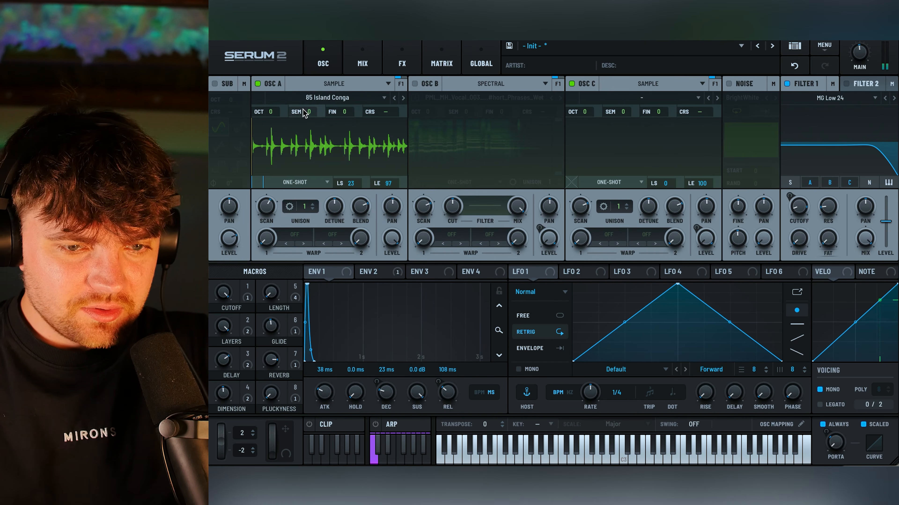
pyautogui.click(328, 86)
pyautogui.click(336, 150)
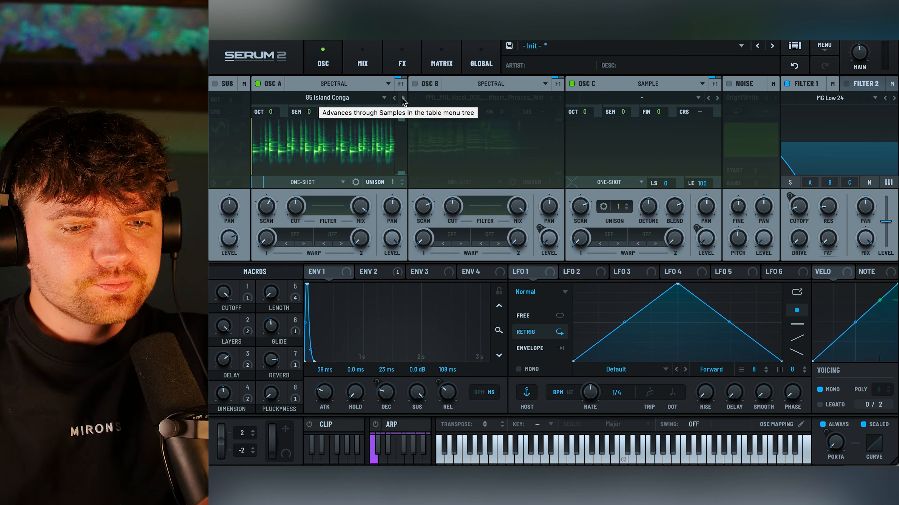
# Step: Advance oscillator A's percussion loop past 90 Bongo to 103 Bells Timbales, and turn the Reverb macro down
pyautogui.click(403, 99)
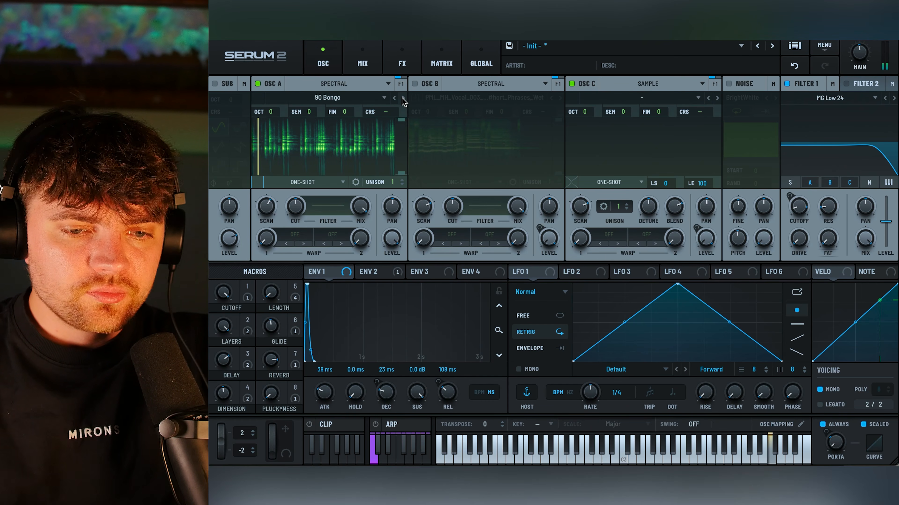
pyautogui.click(403, 99)
pyautogui.moveTo(271, 359); pyautogui.dragTo(273, 399)
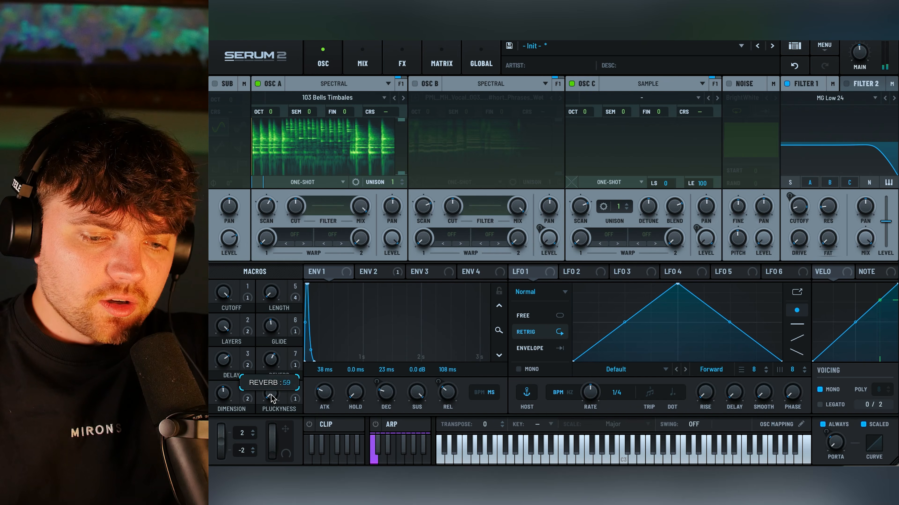
pyautogui.moveTo(264, 362); pyautogui.dragTo(293, 429)
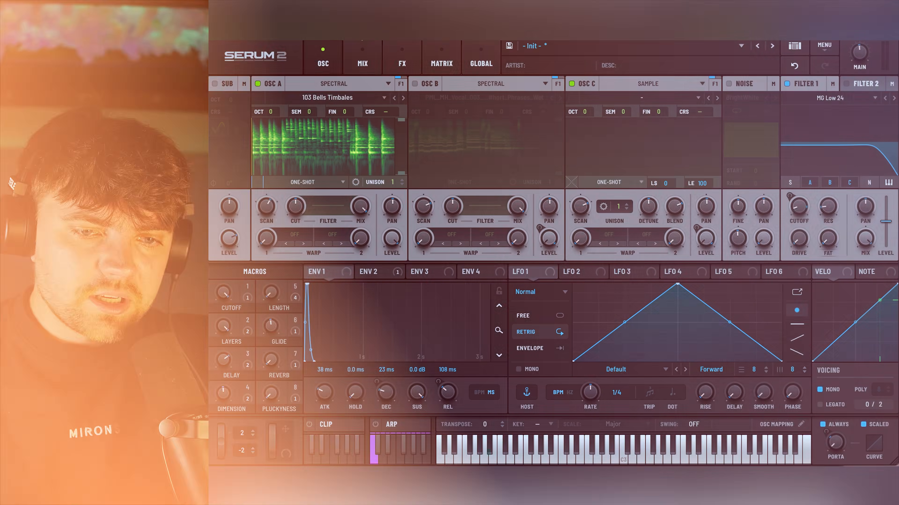